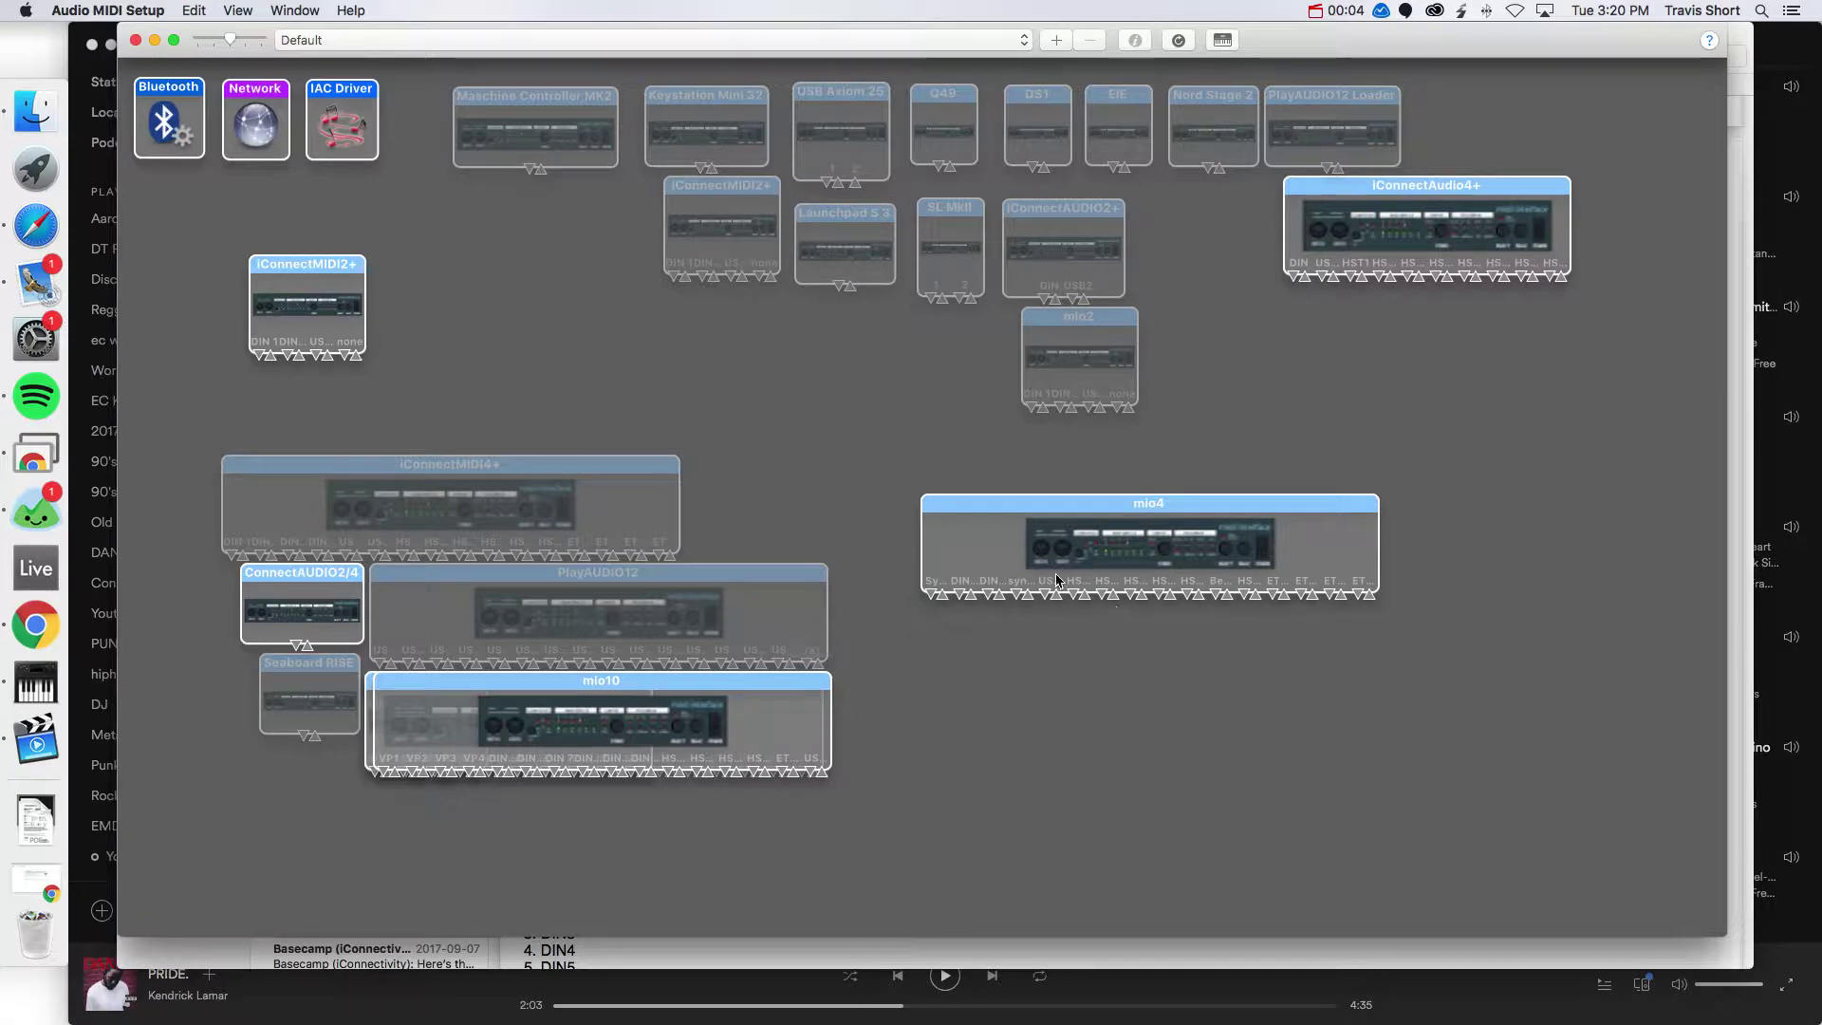
# Close the MIDI Studio window, minimize Mail, and close the Audio Devices window.
pyautogui.click(107, 43)
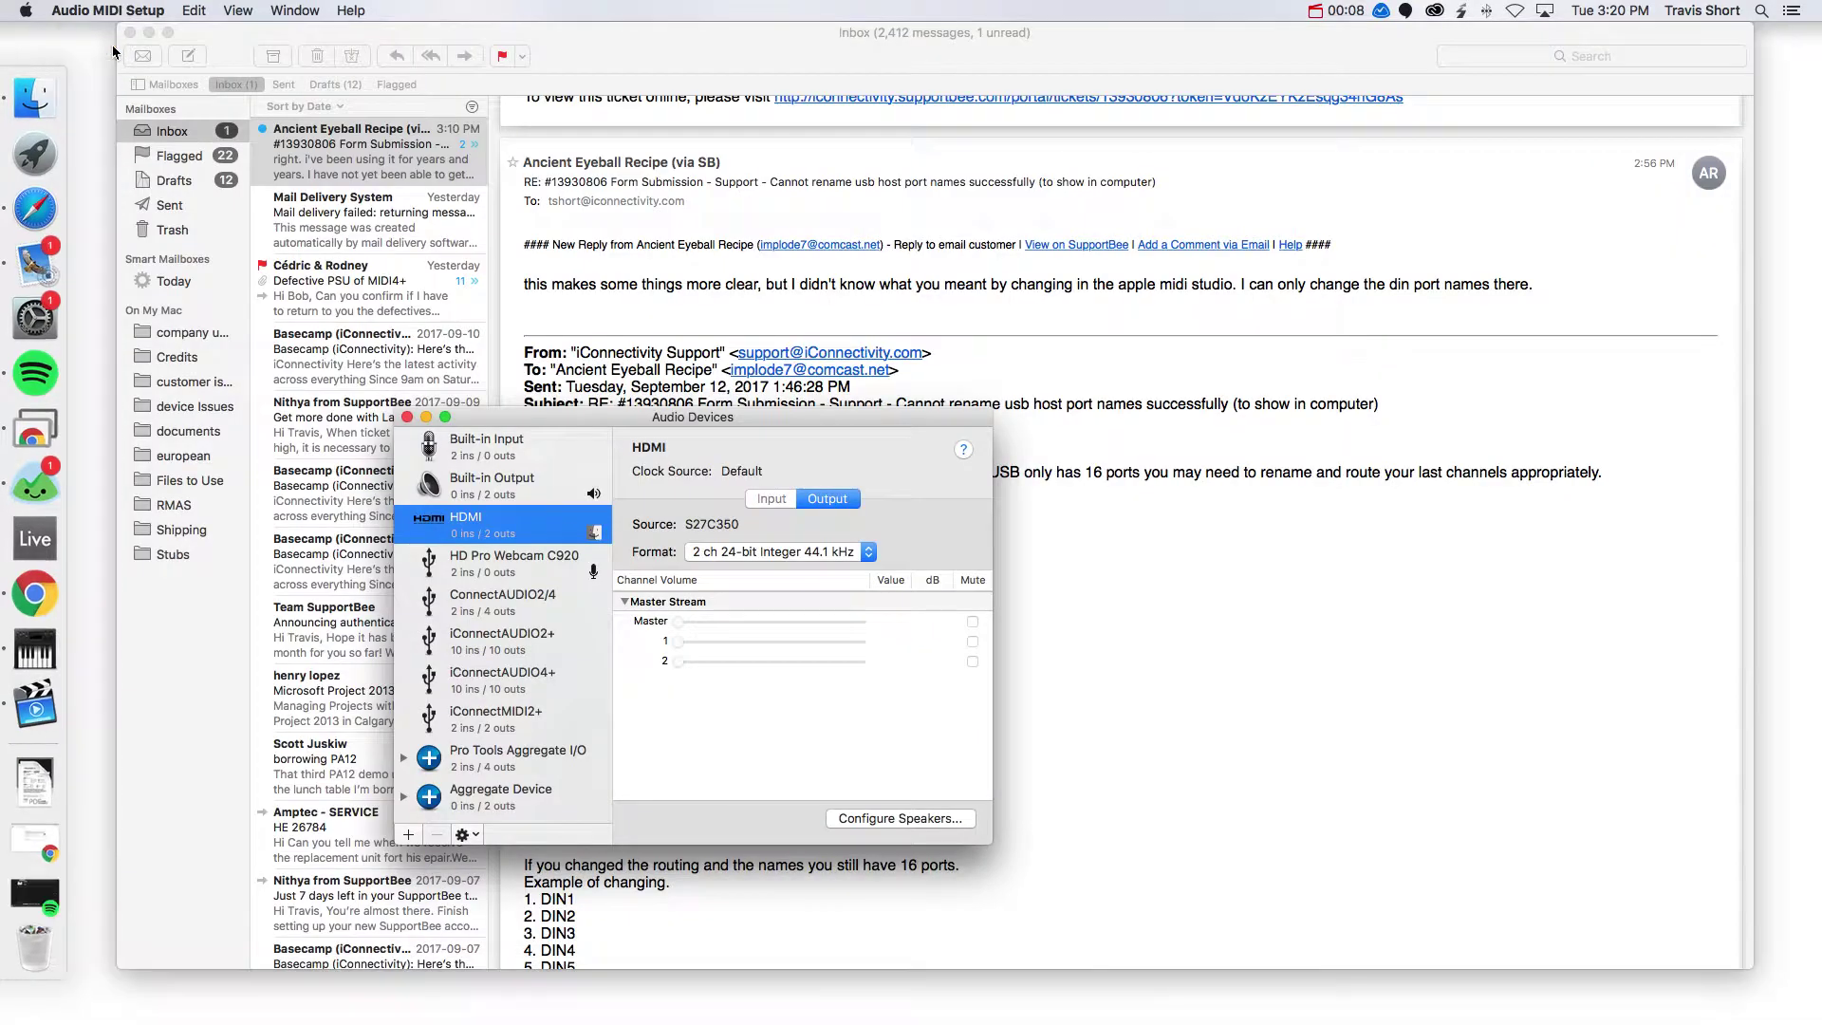
pyautogui.click(149, 32)
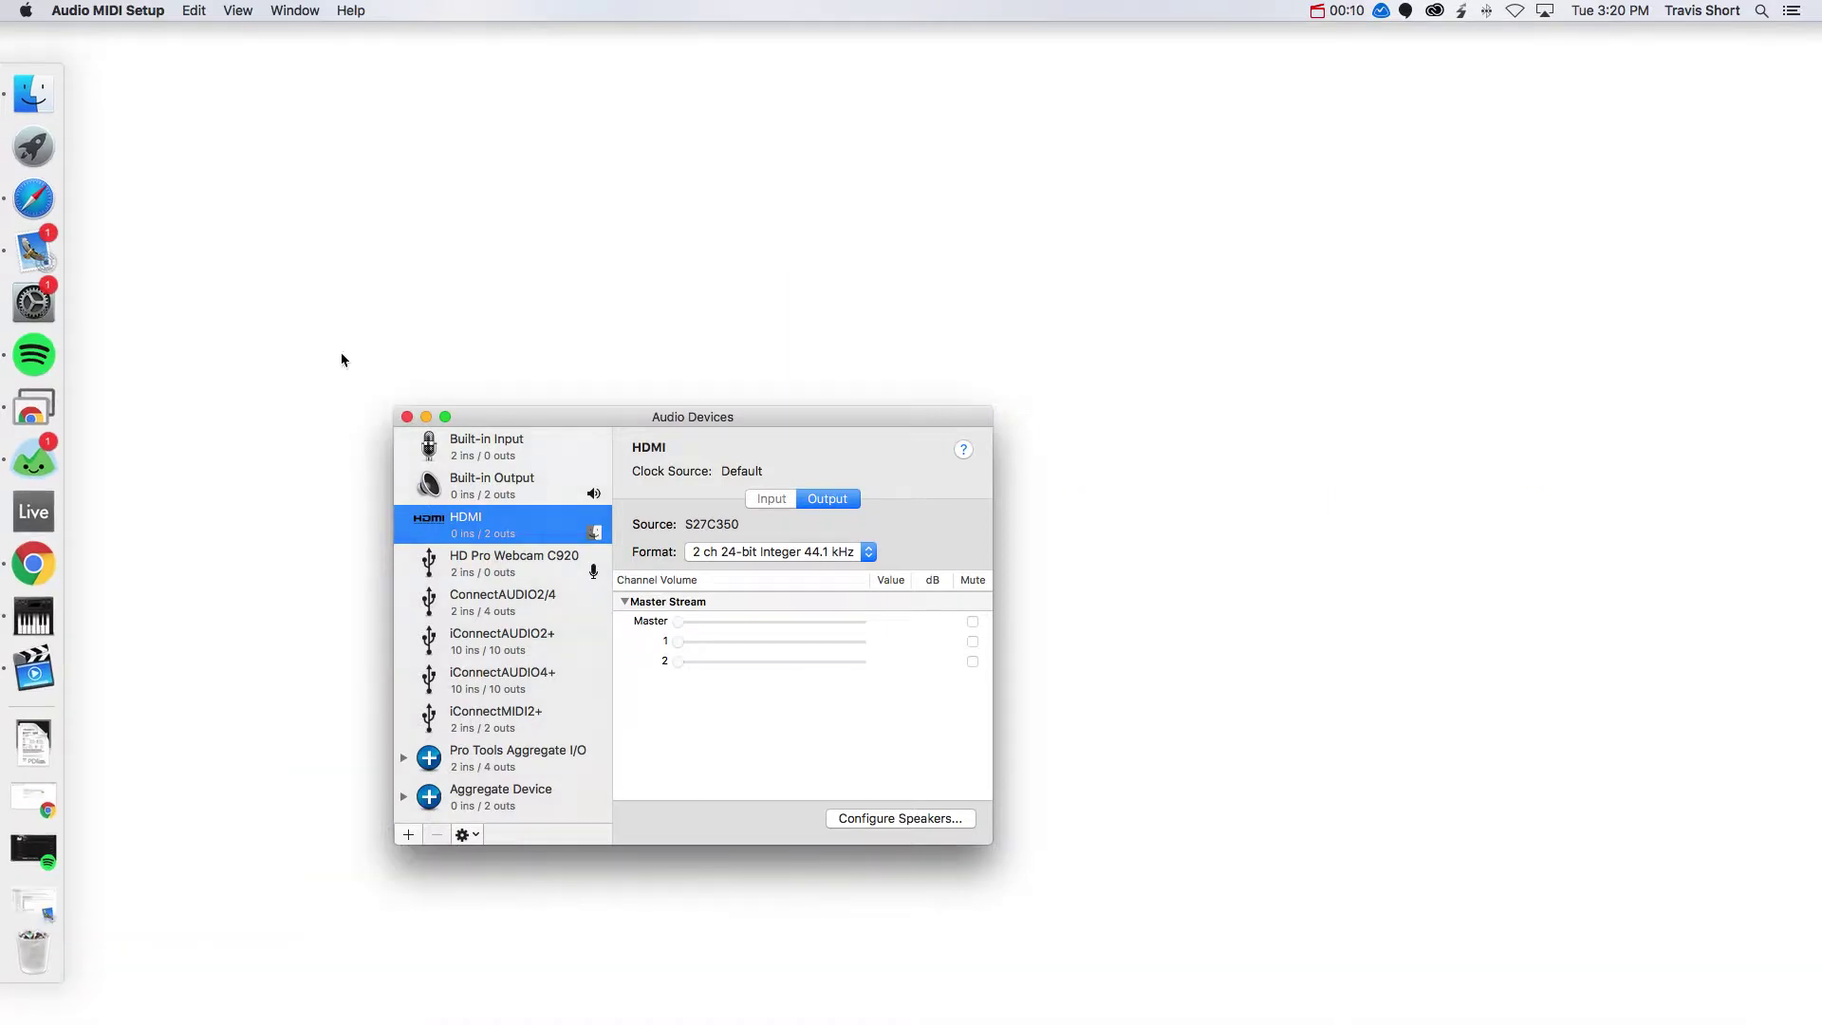
pyautogui.click(408, 416)
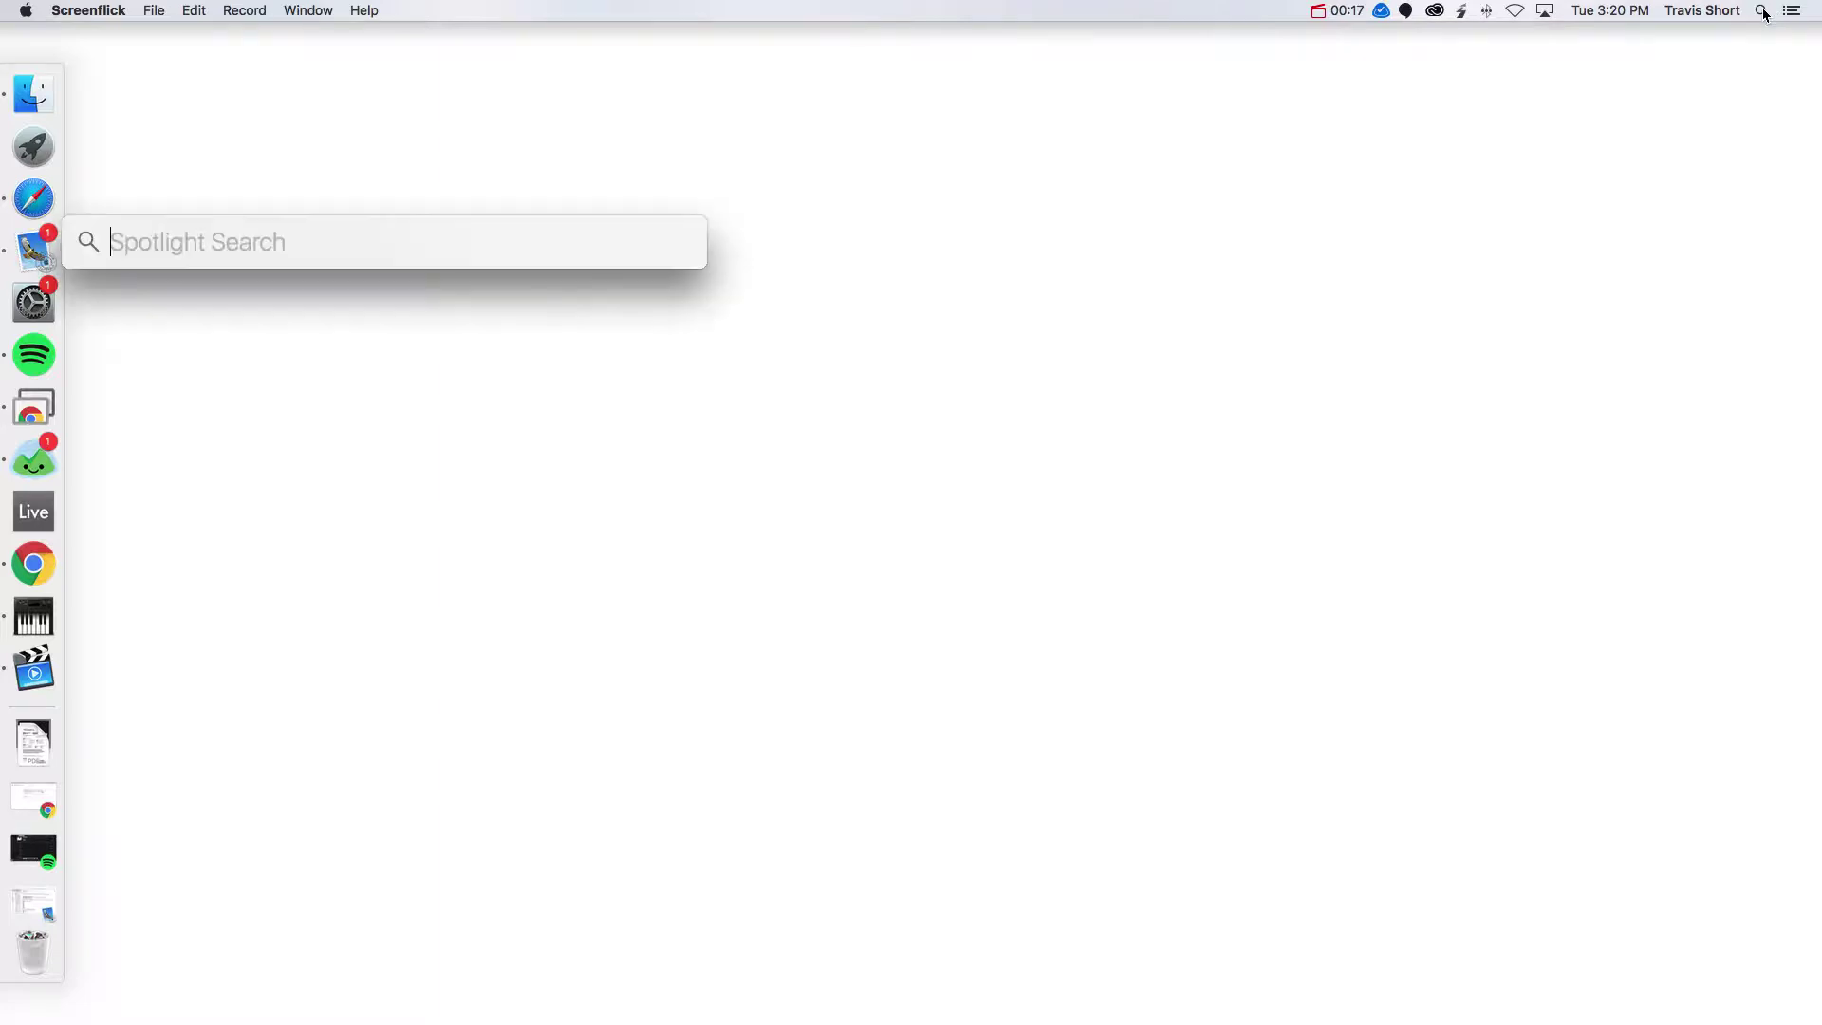
# Relaunch Audio MIDI Setup from Spotlight and move its Audio Devices window up and right.
pyautogui.write('audio')
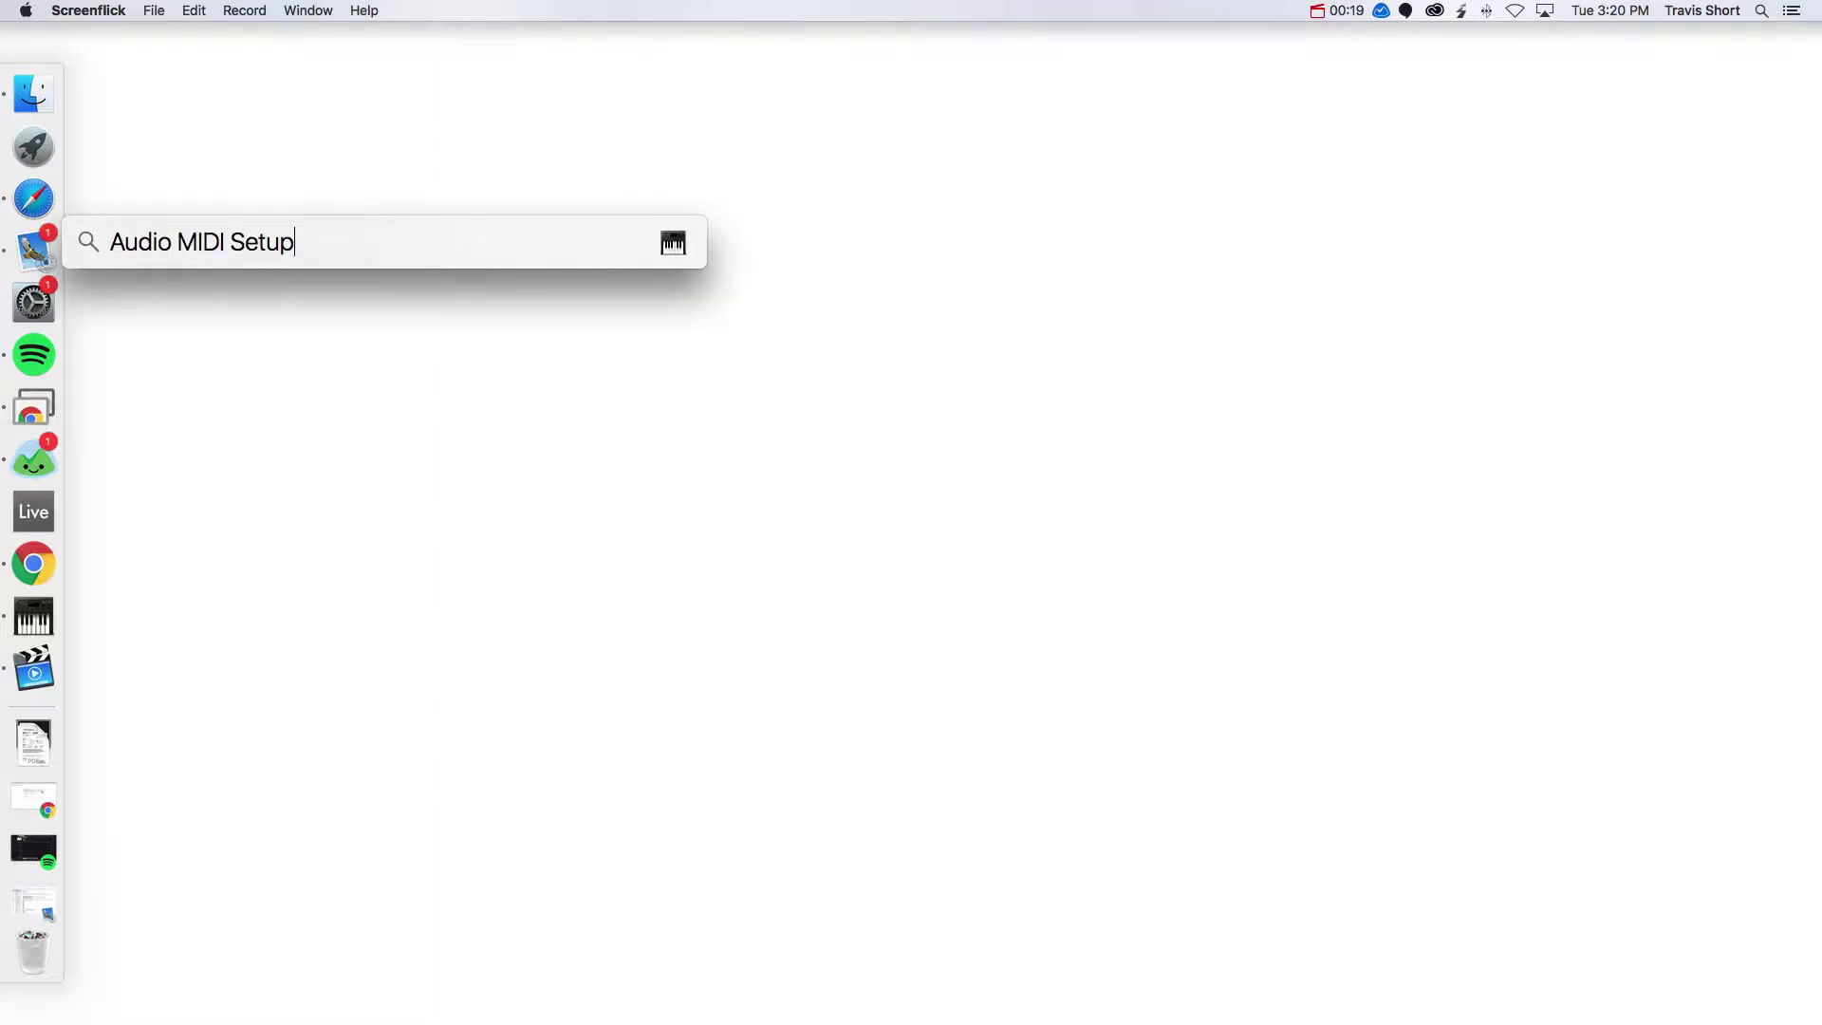
pyautogui.press('Return')
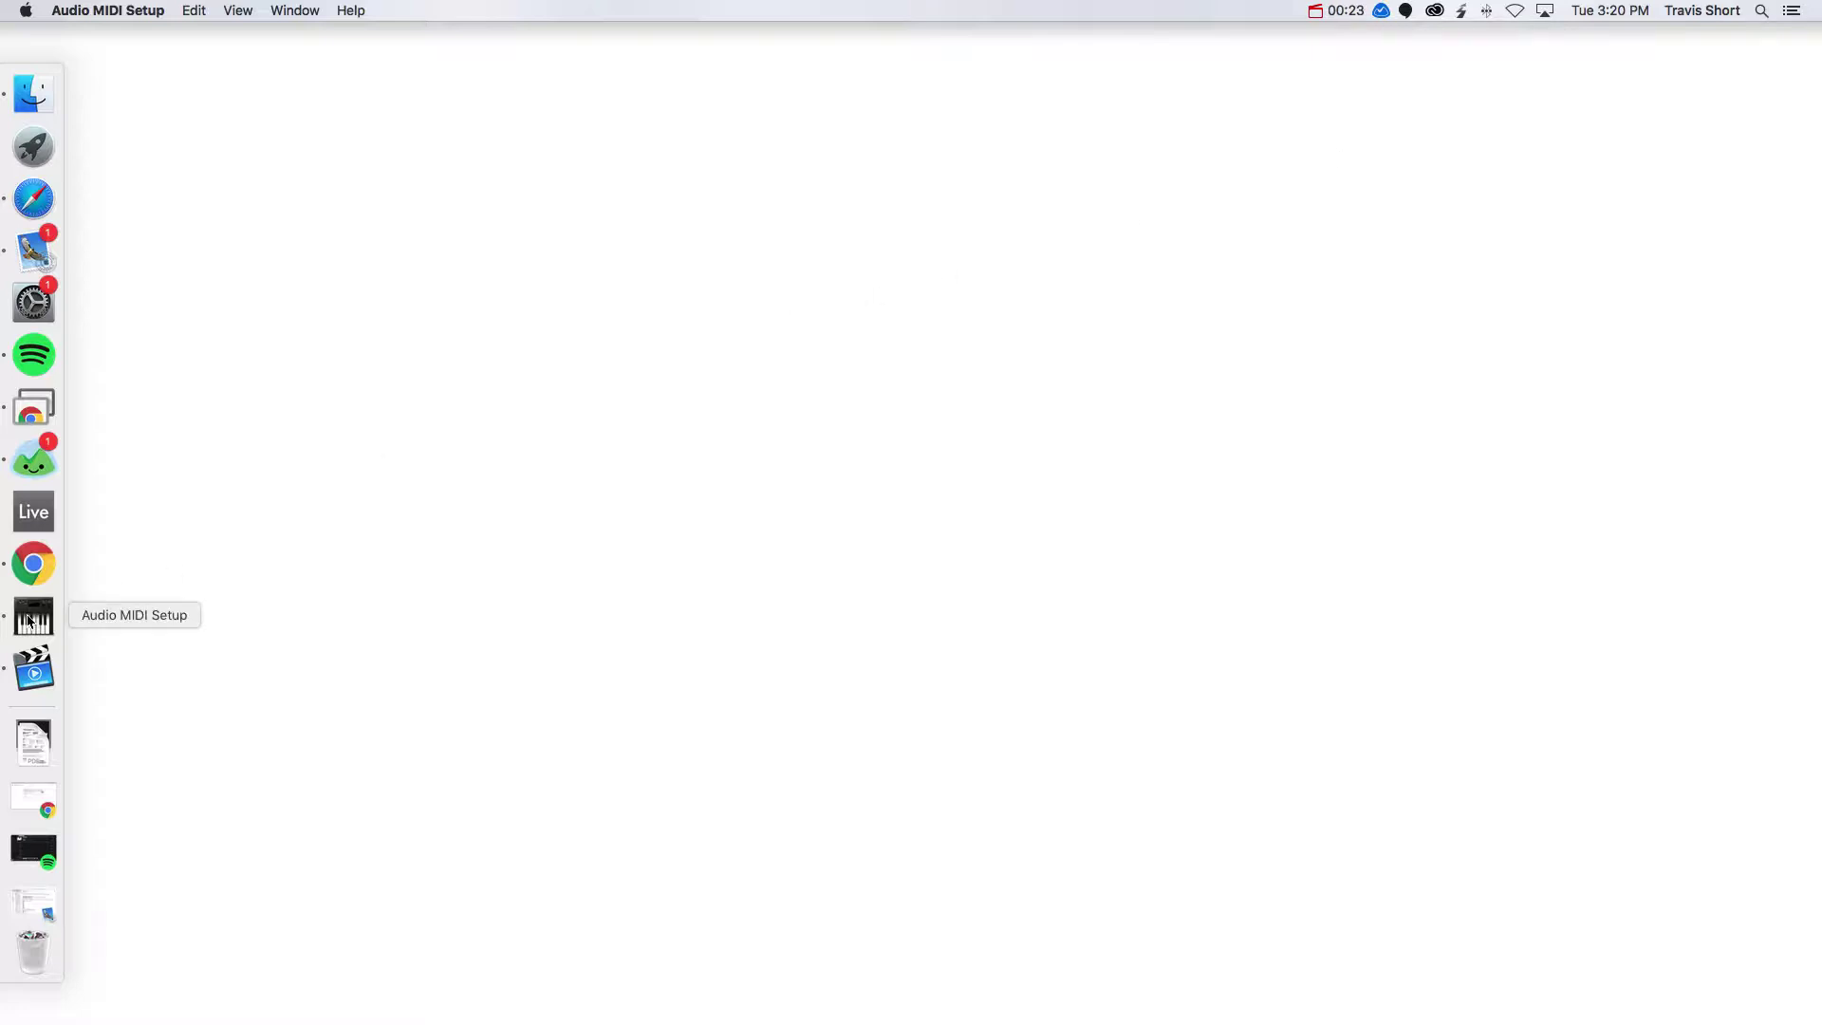
pyautogui.click(294, 11)
pyautogui.click(322, 33)
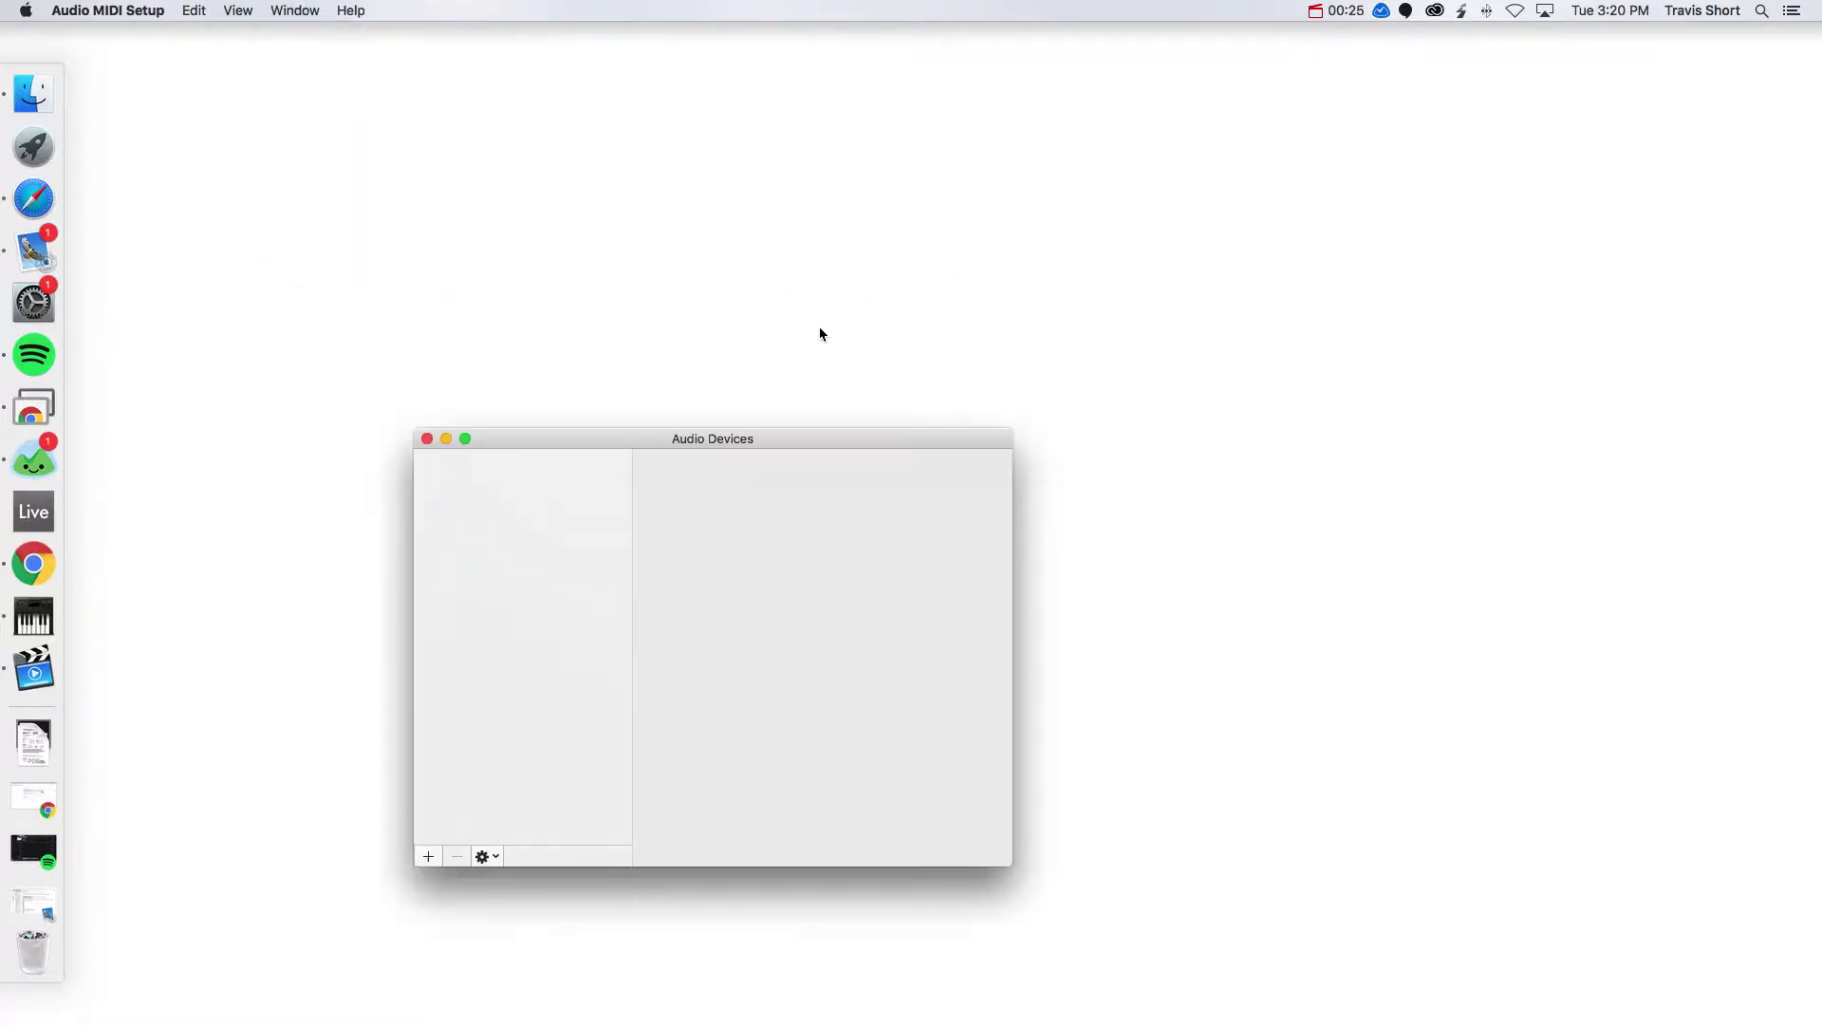
pyautogui.moveTo(776, 451); pyautogui.dragTo(828, 293)
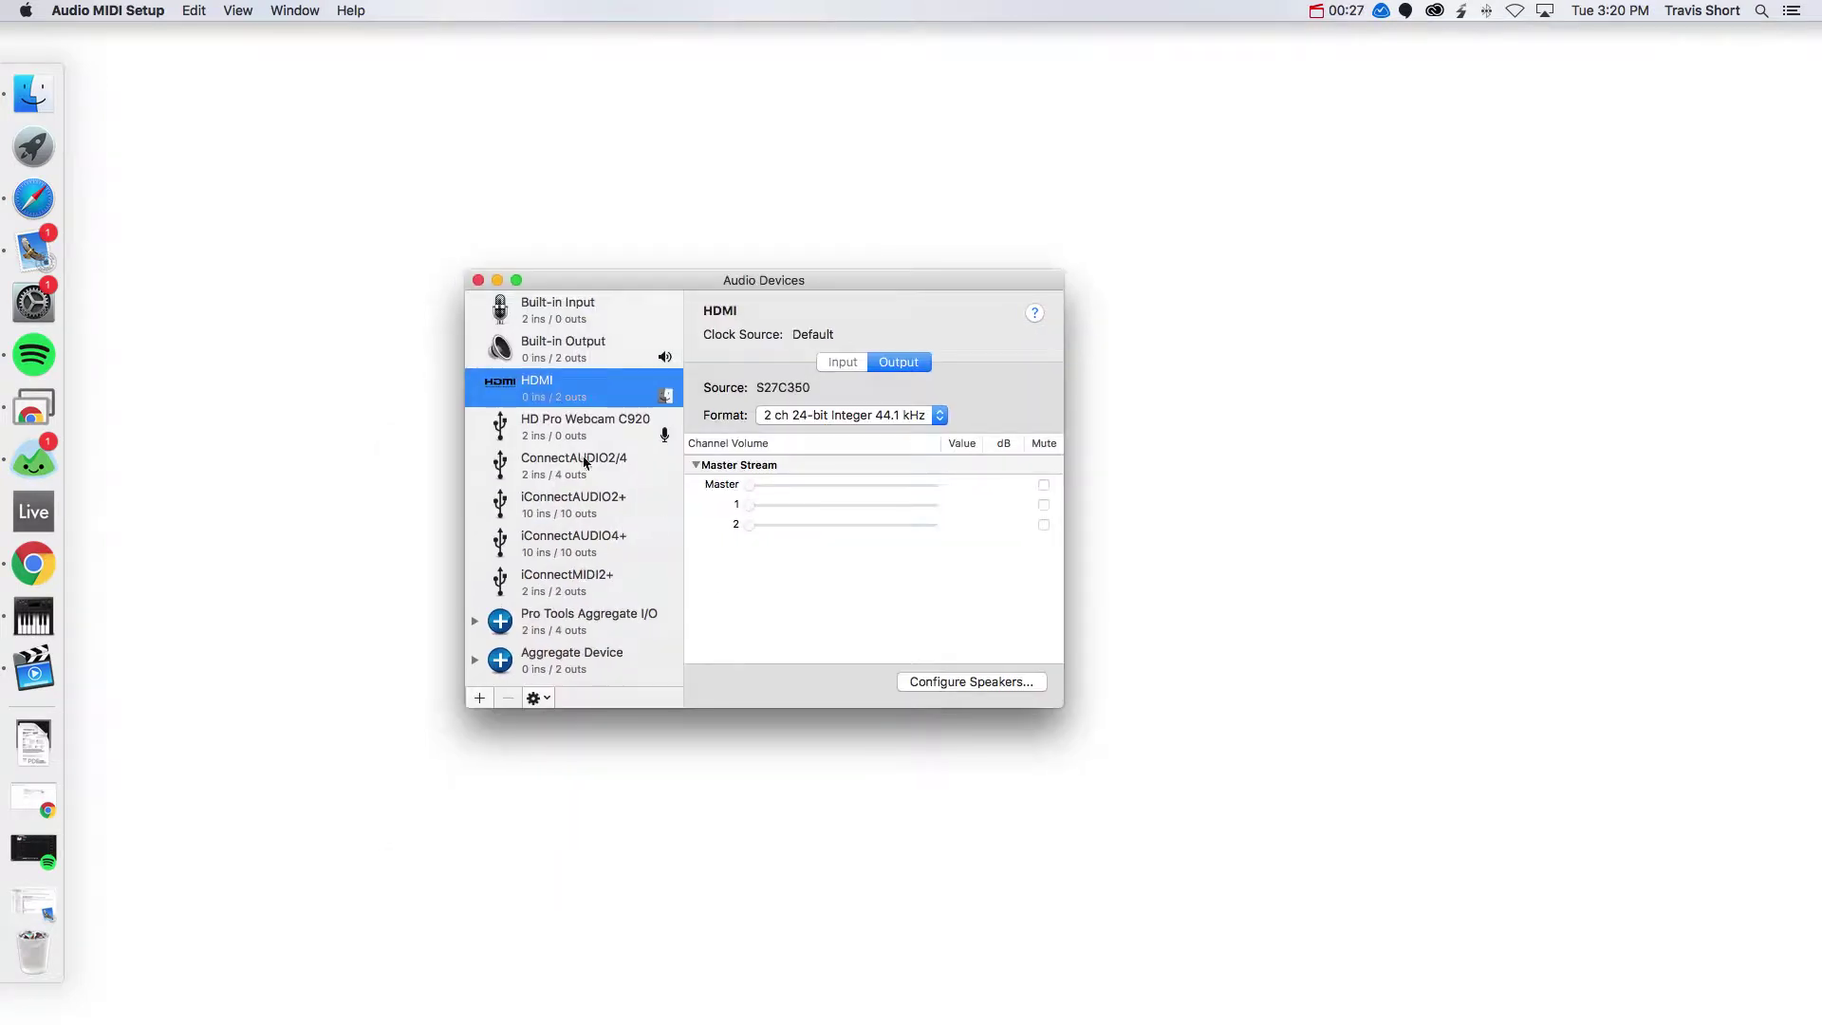
# Close Audio Devices and show the MIDI Studio window instead.
pyautogui.click(479, 282)
pyautogui.click(294, 12)
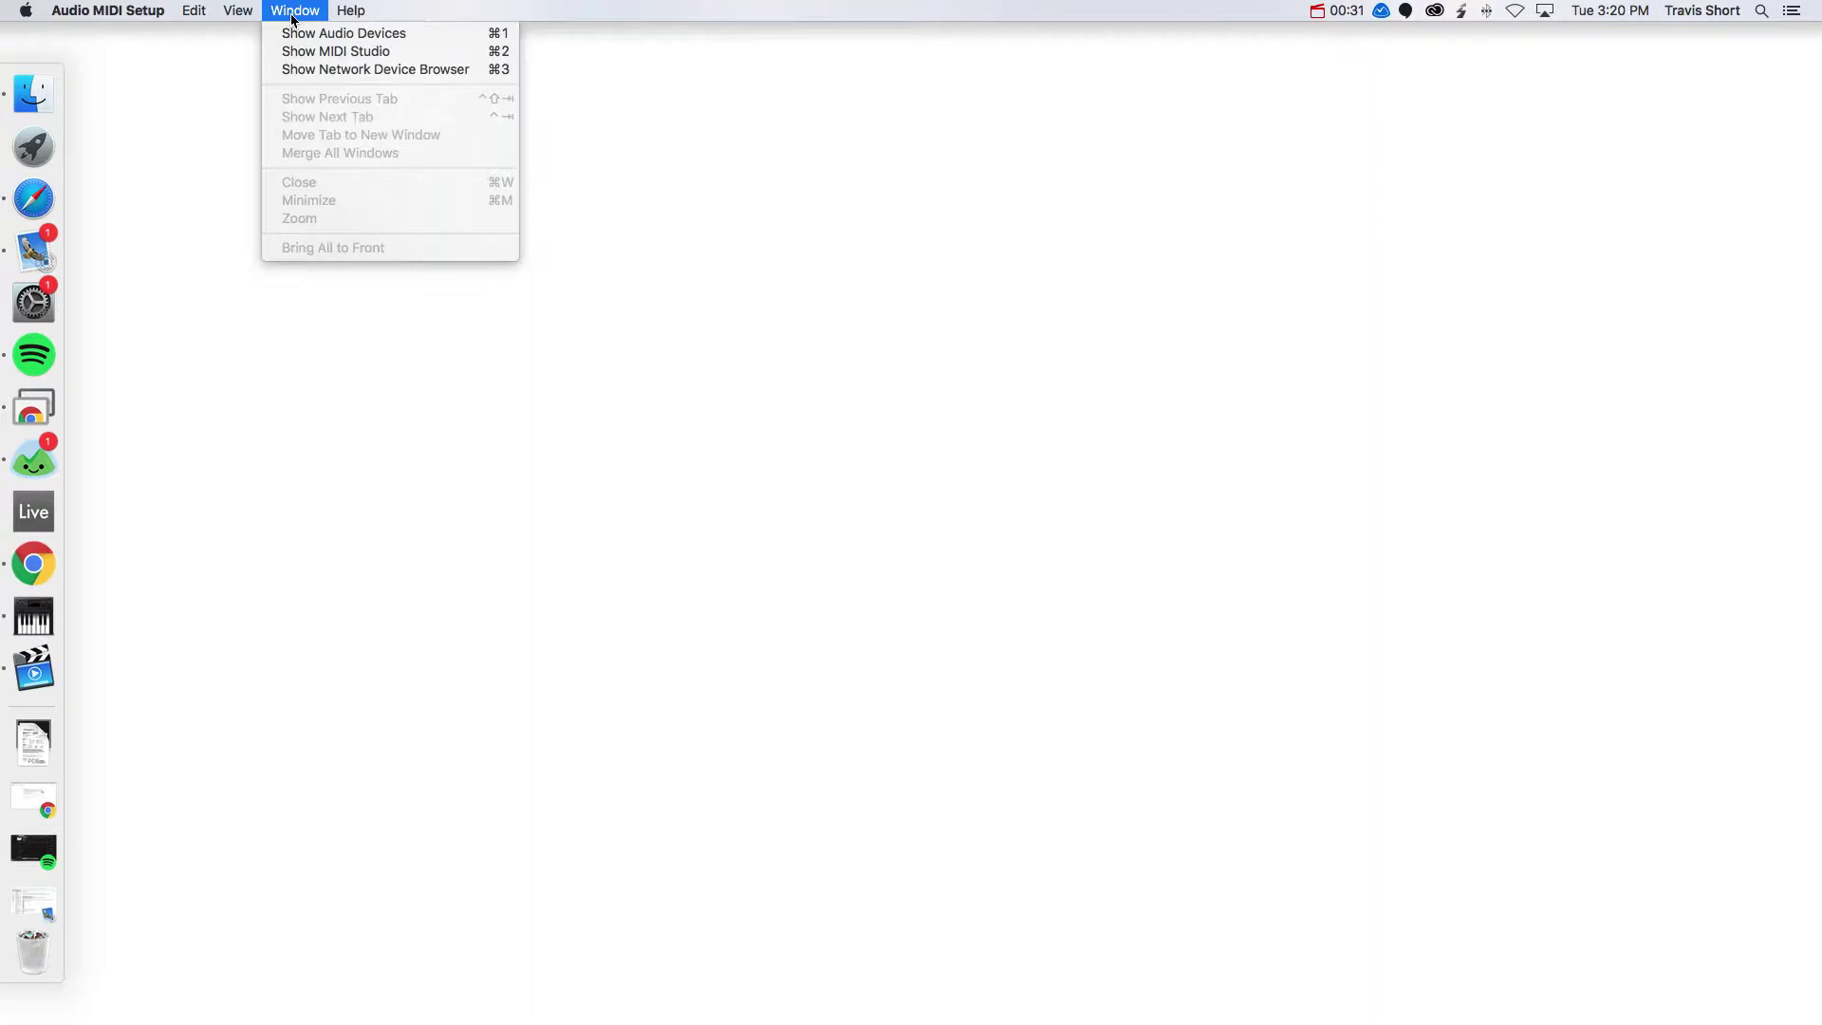
pyautogui.click(321, 59)
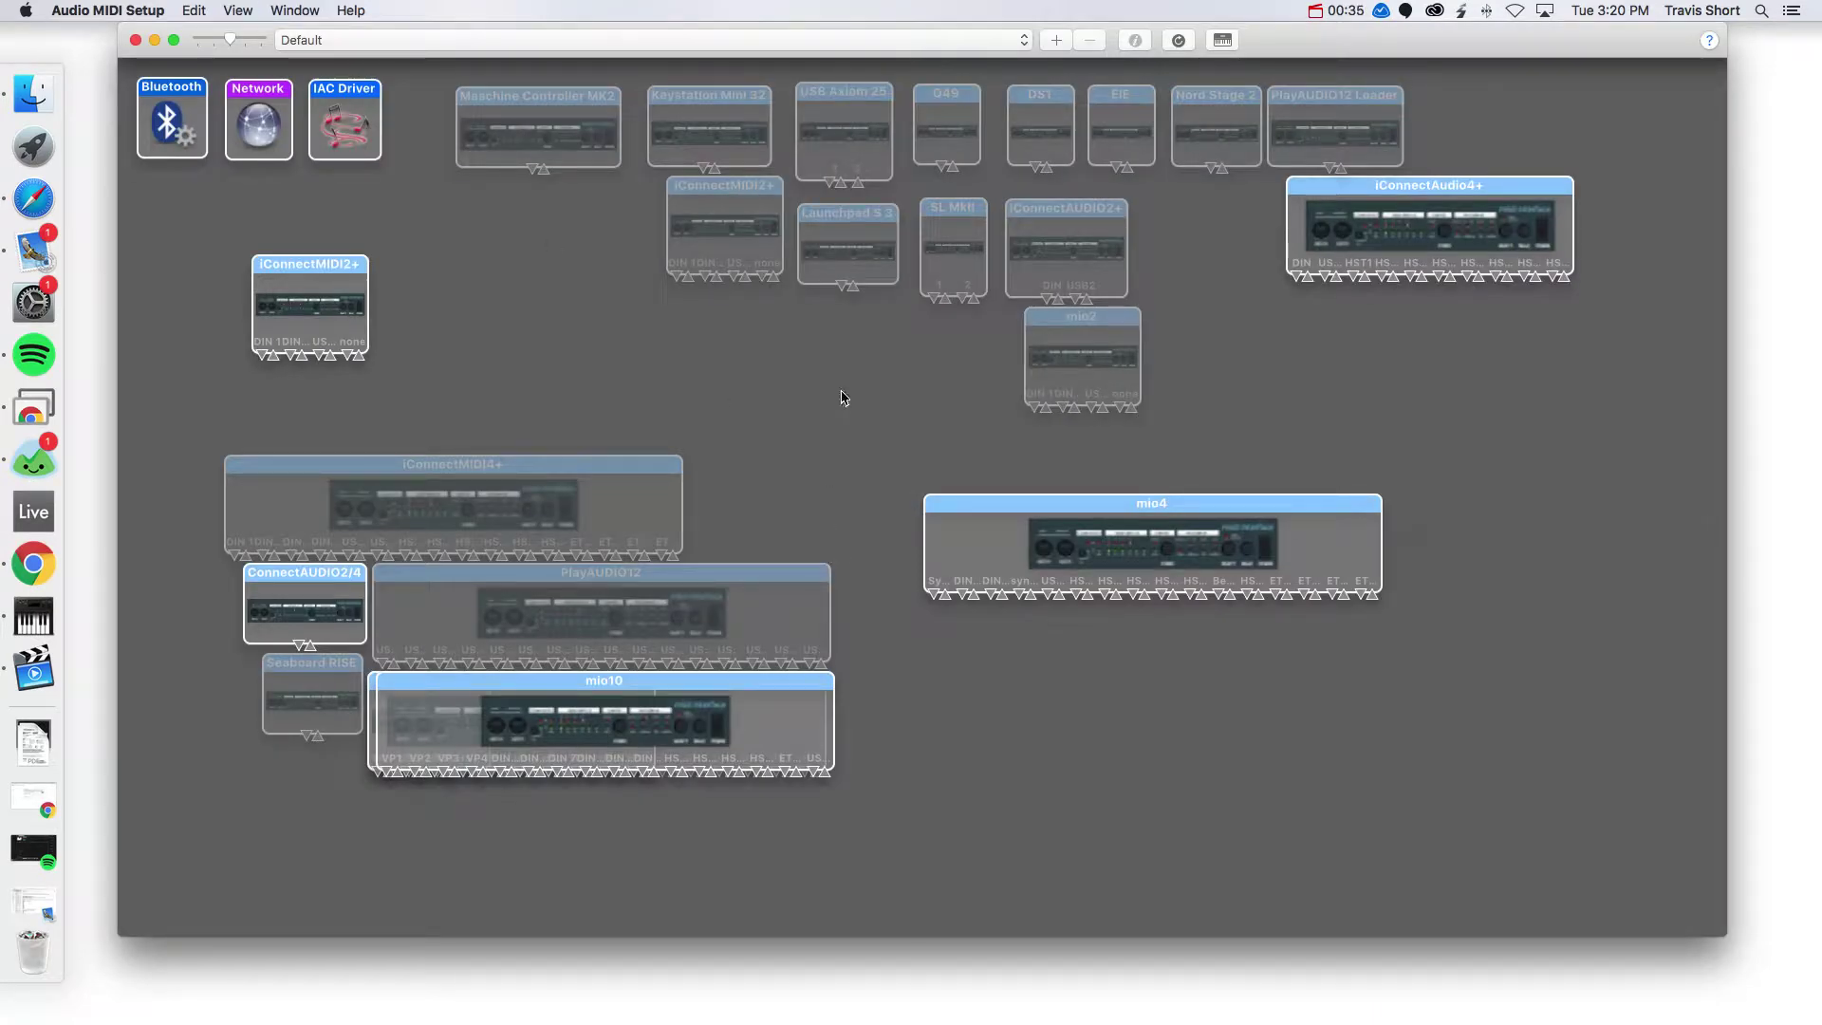
# Drag the mio10 device to the right, clear of the overlapping devices.
pyautogui.moveTo(778, 705); pyautogui.dragTo(1325, 686)
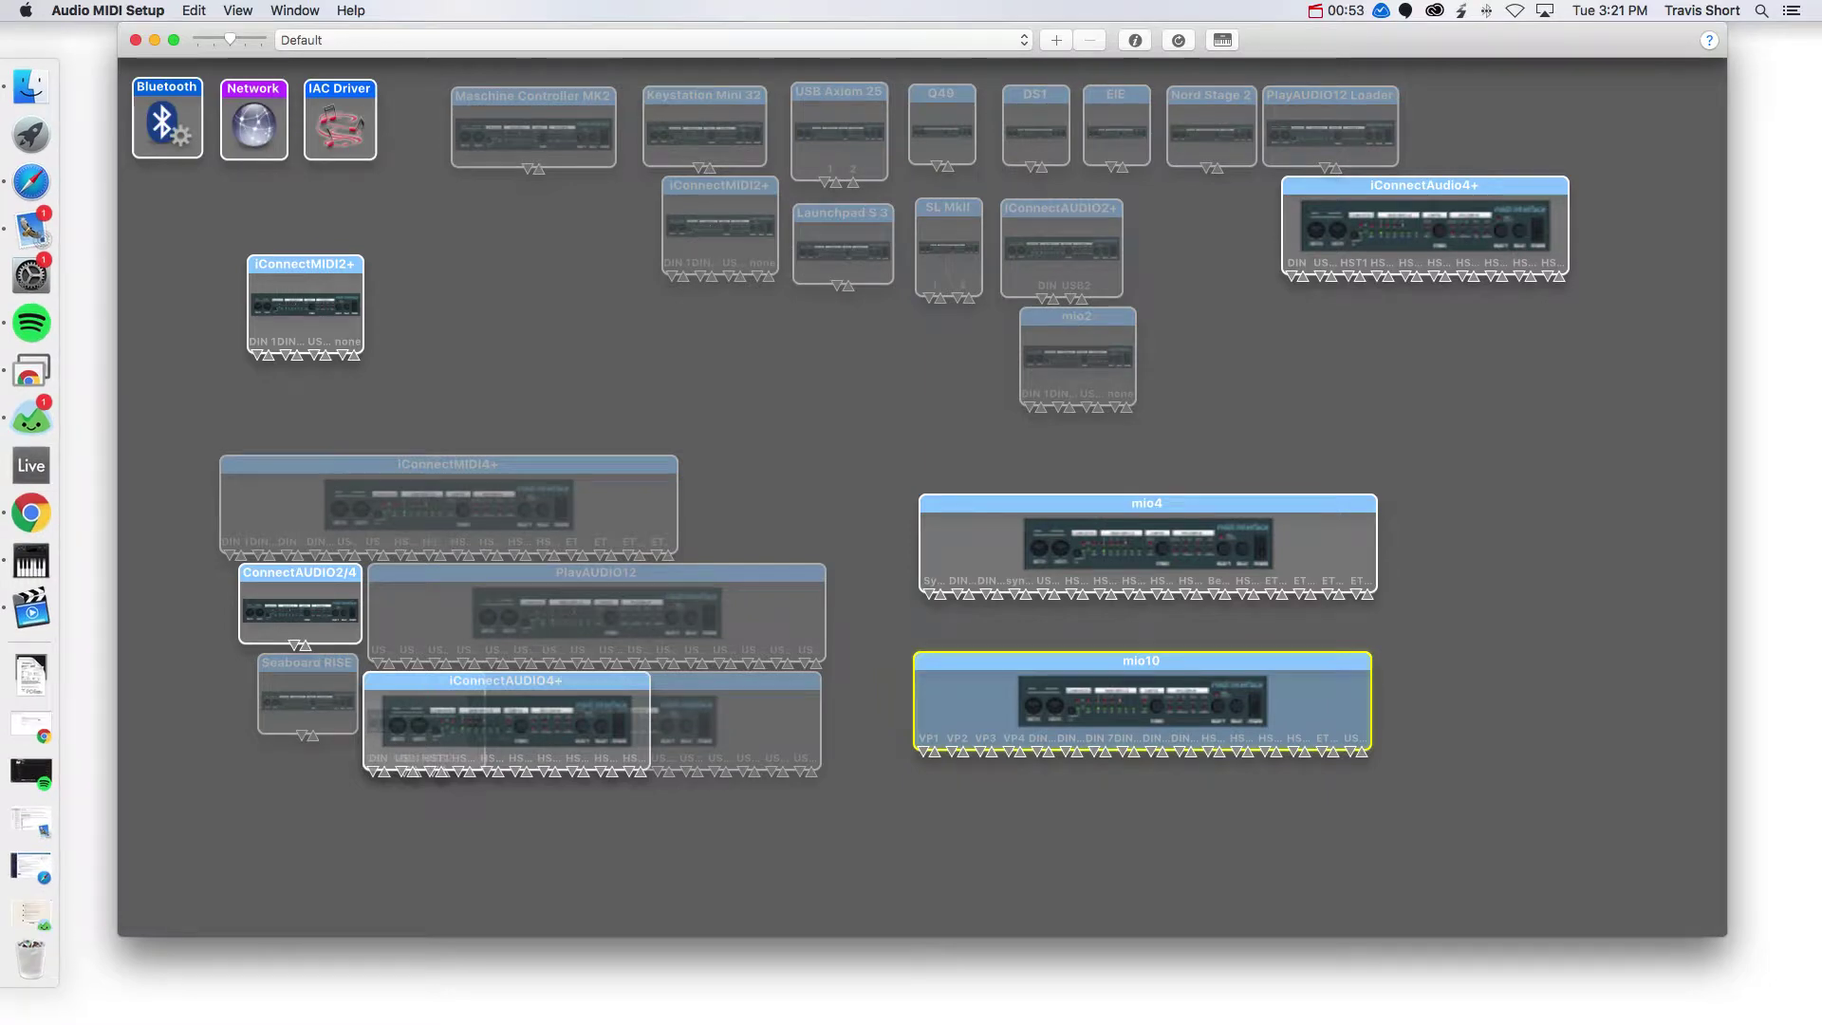
pyautogui.hotkey('ctrl', 'Up')
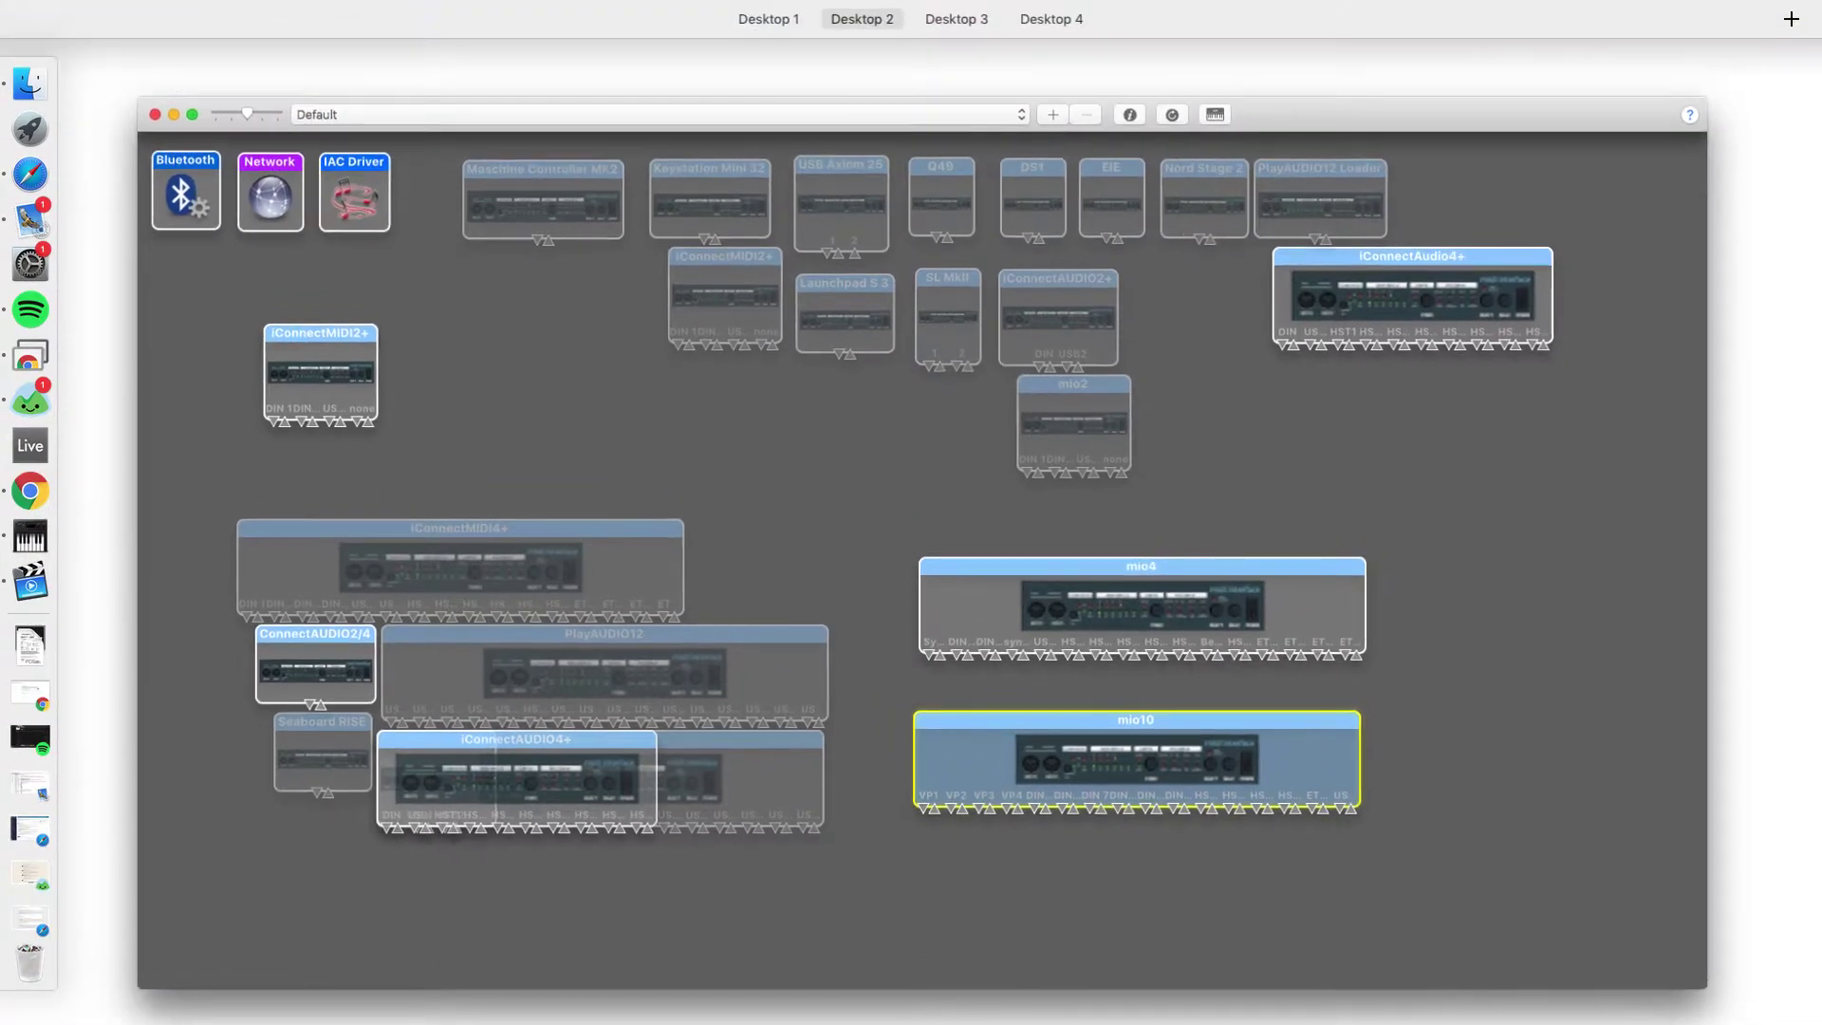
pyautogui.hotkey('ctrl', 'Up')
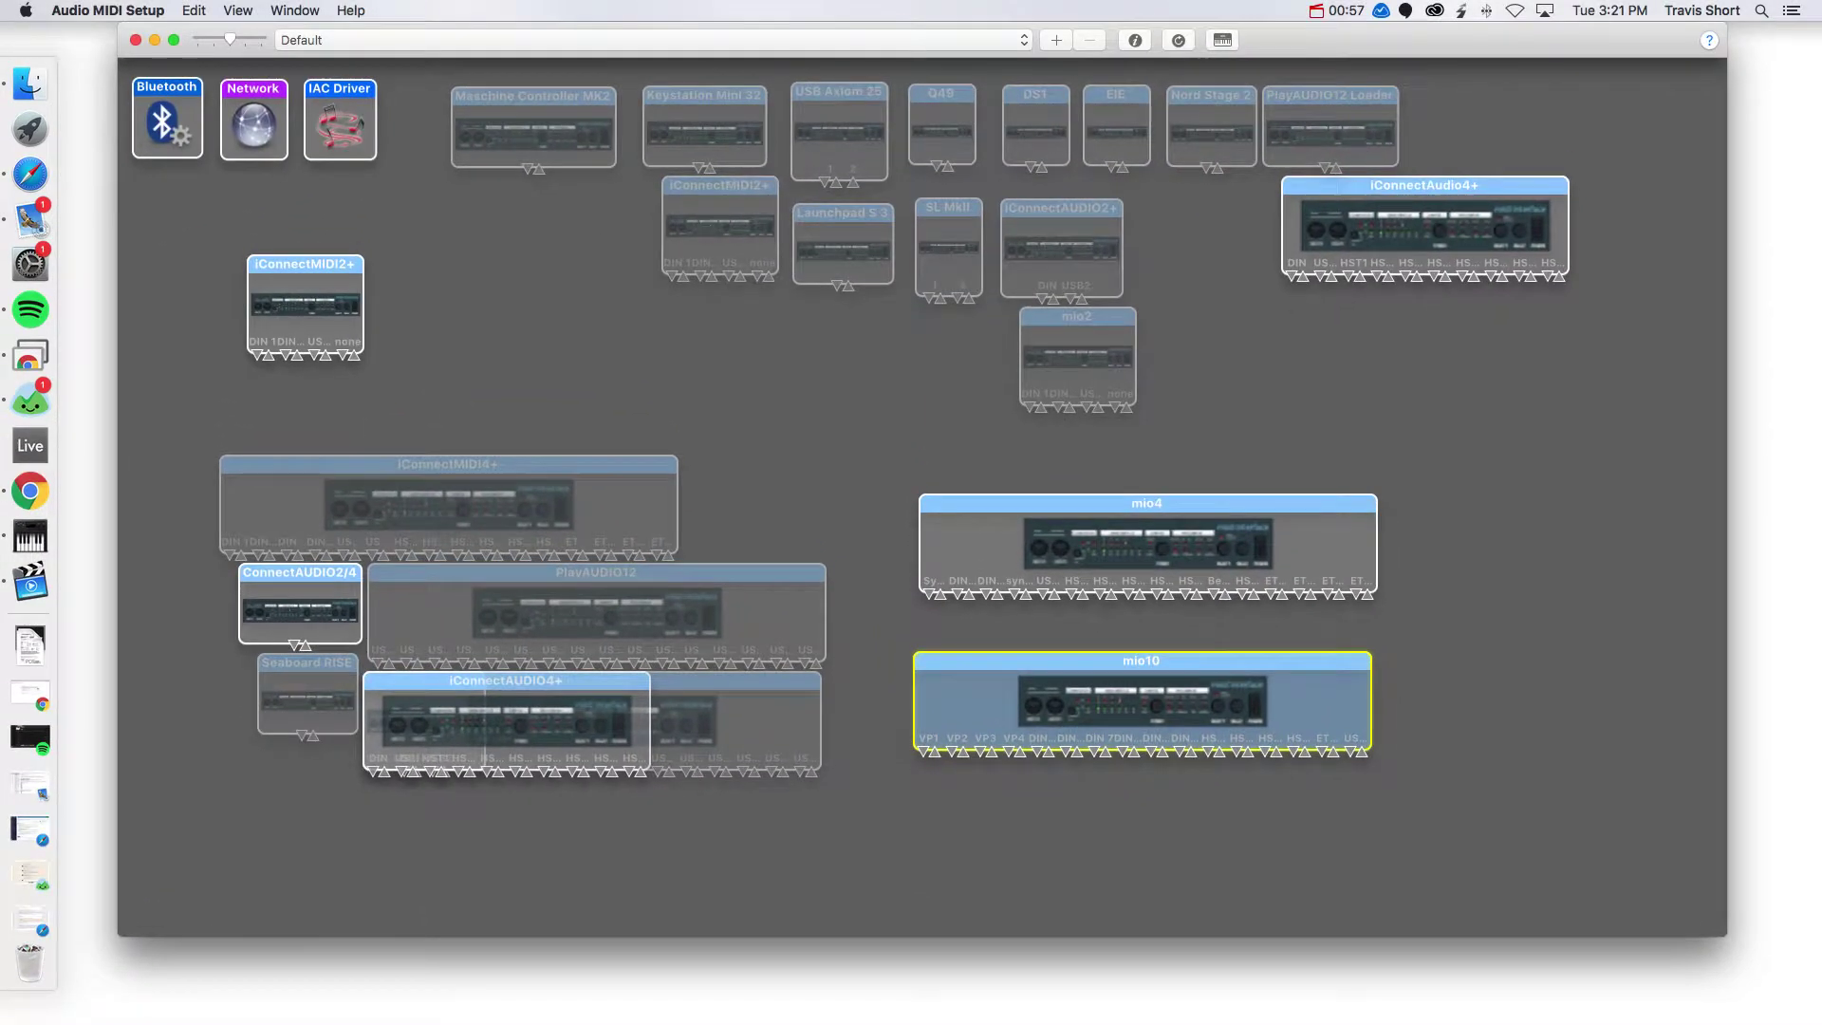
pyautogui.press('super+space')
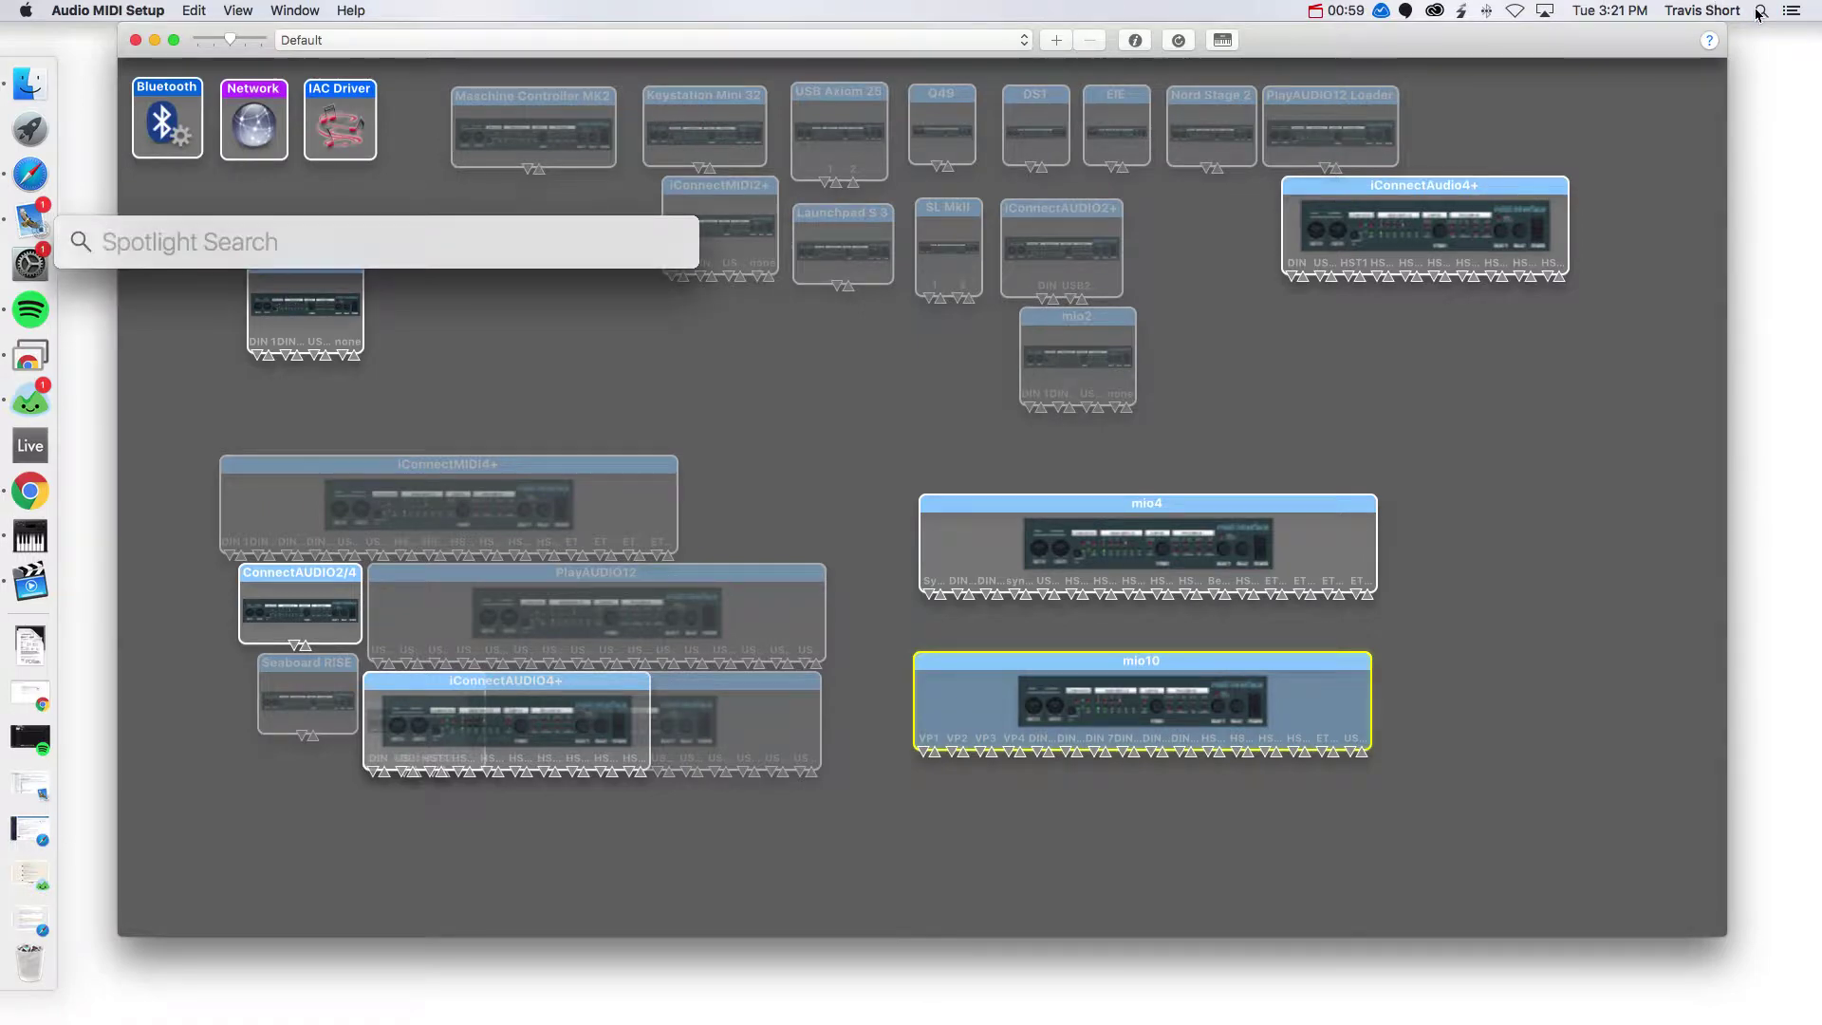
pyautogui.write('icon')
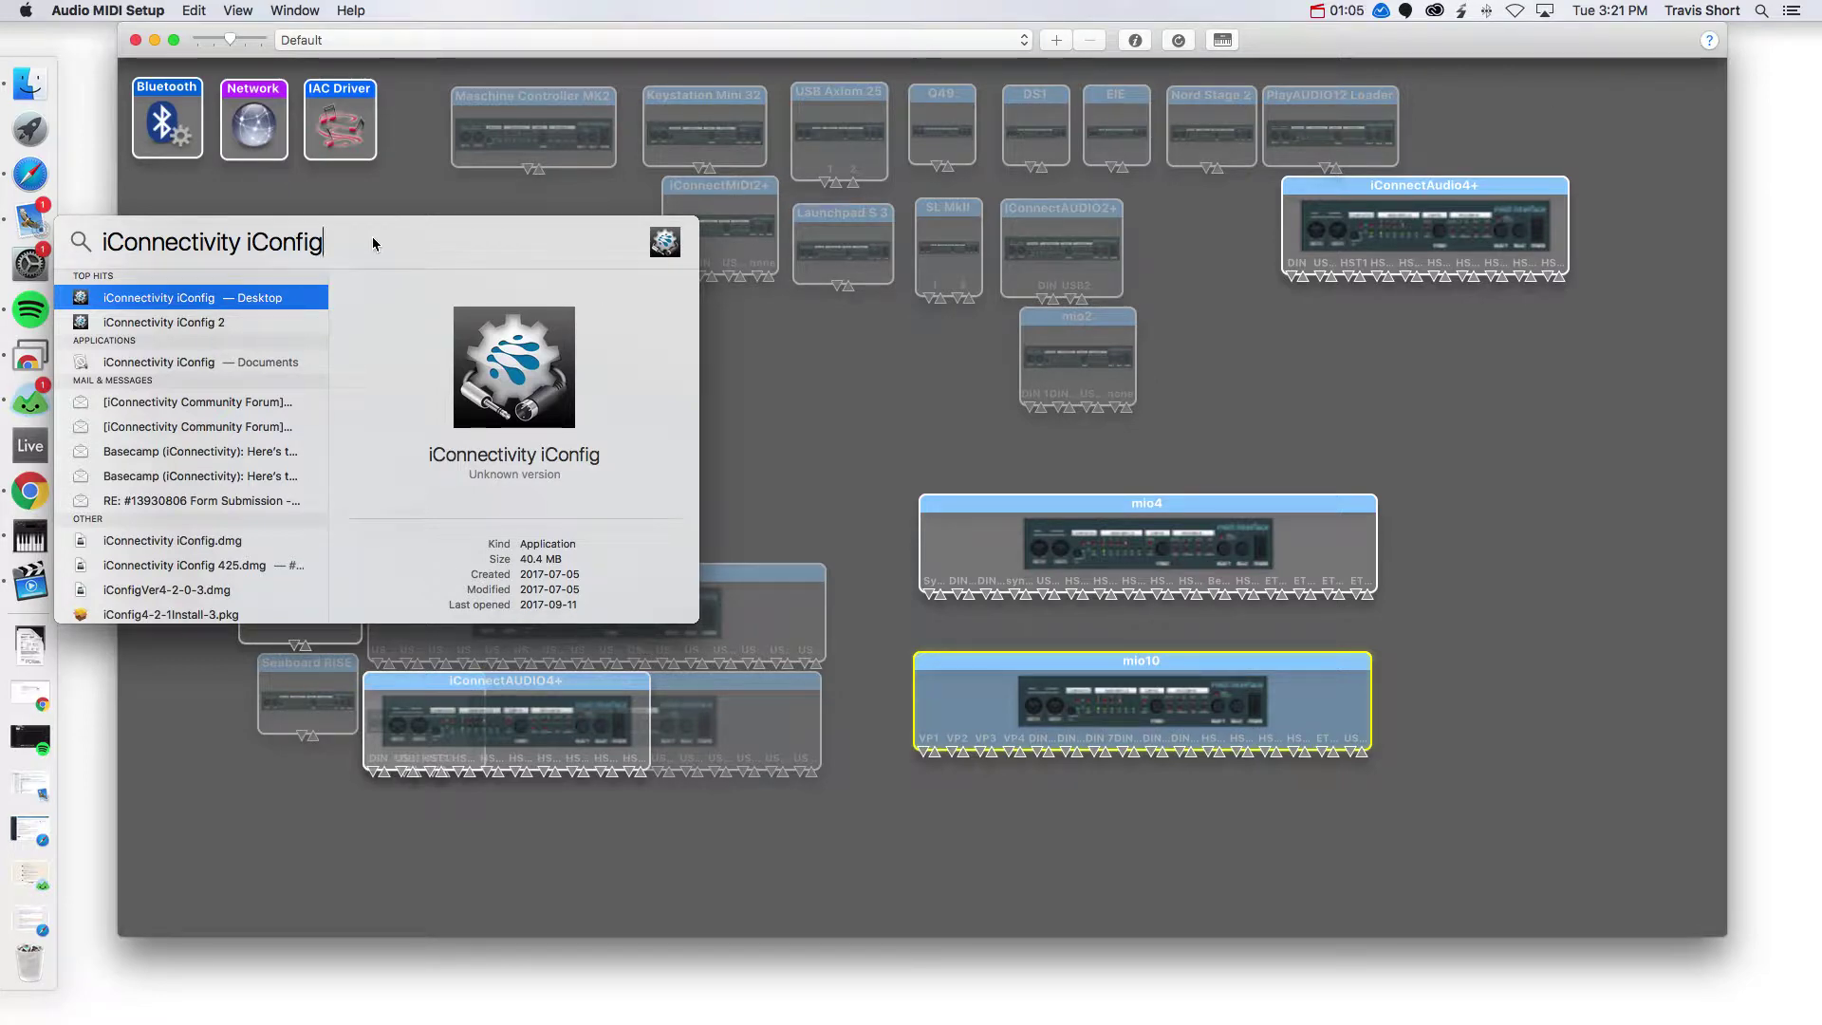
pyautogui.write('3')
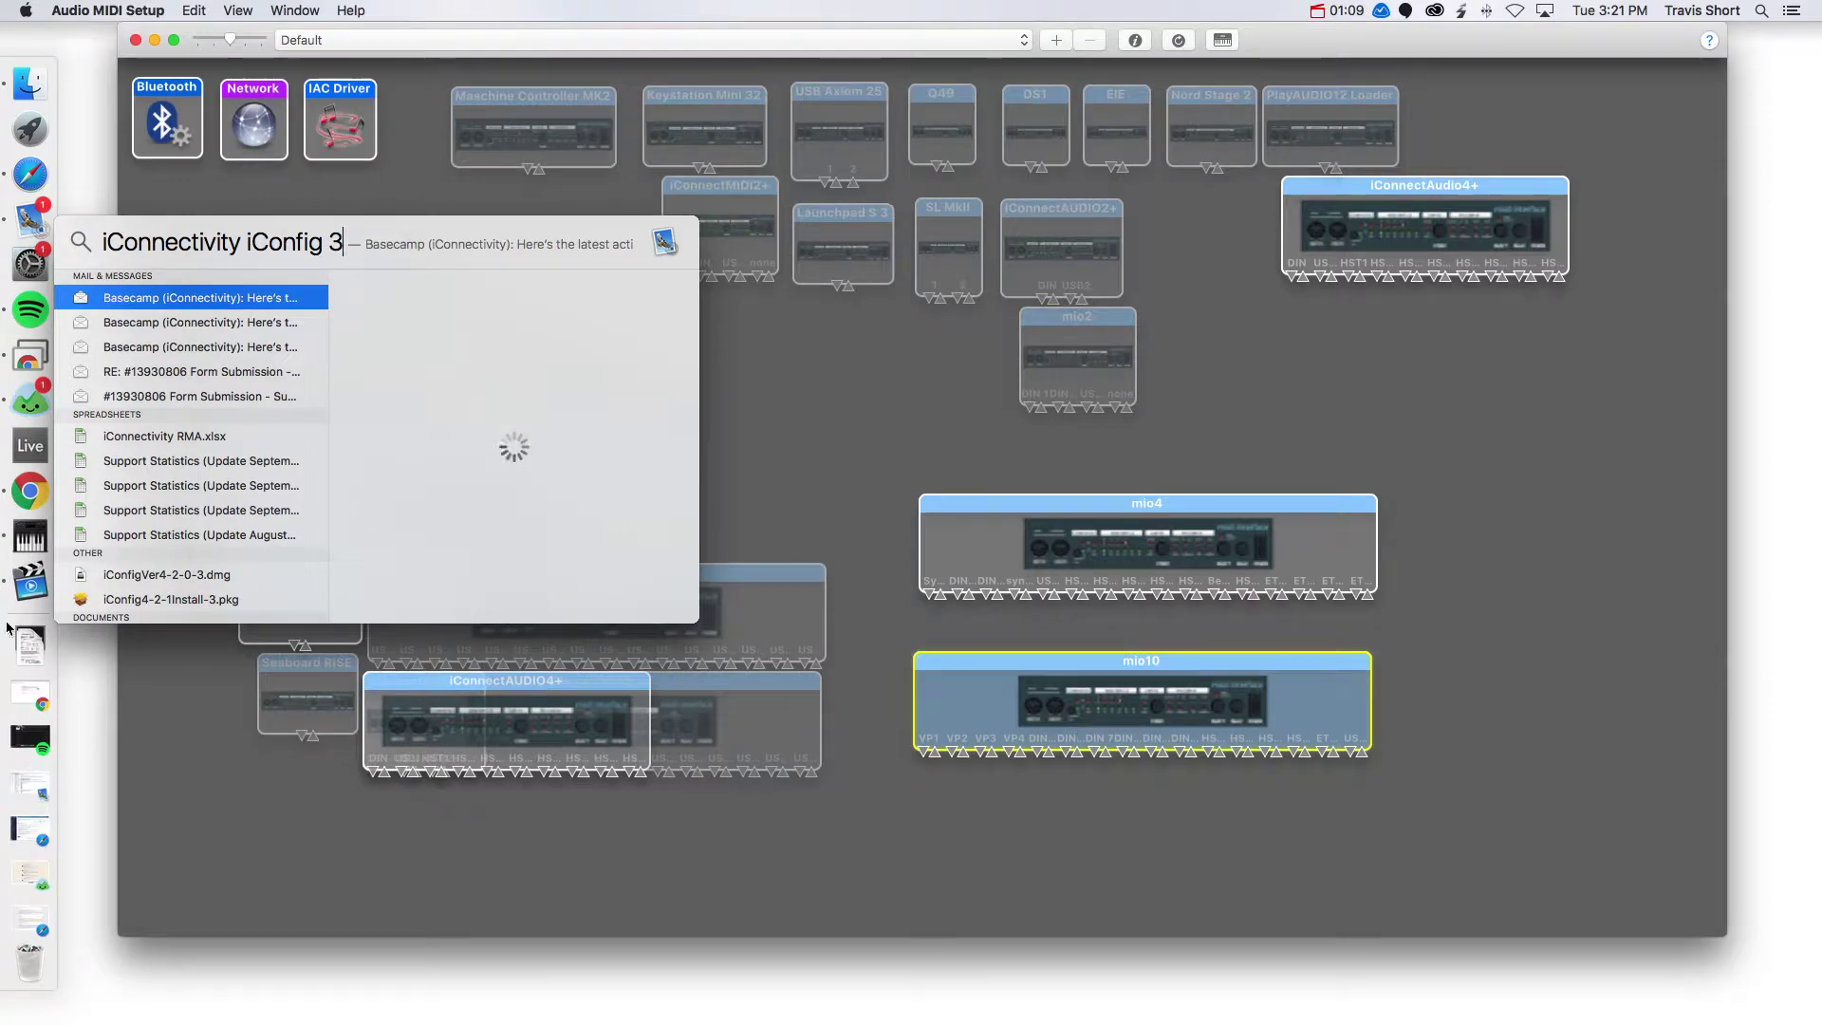
pyautogui.scroll(-5, 166, 573)
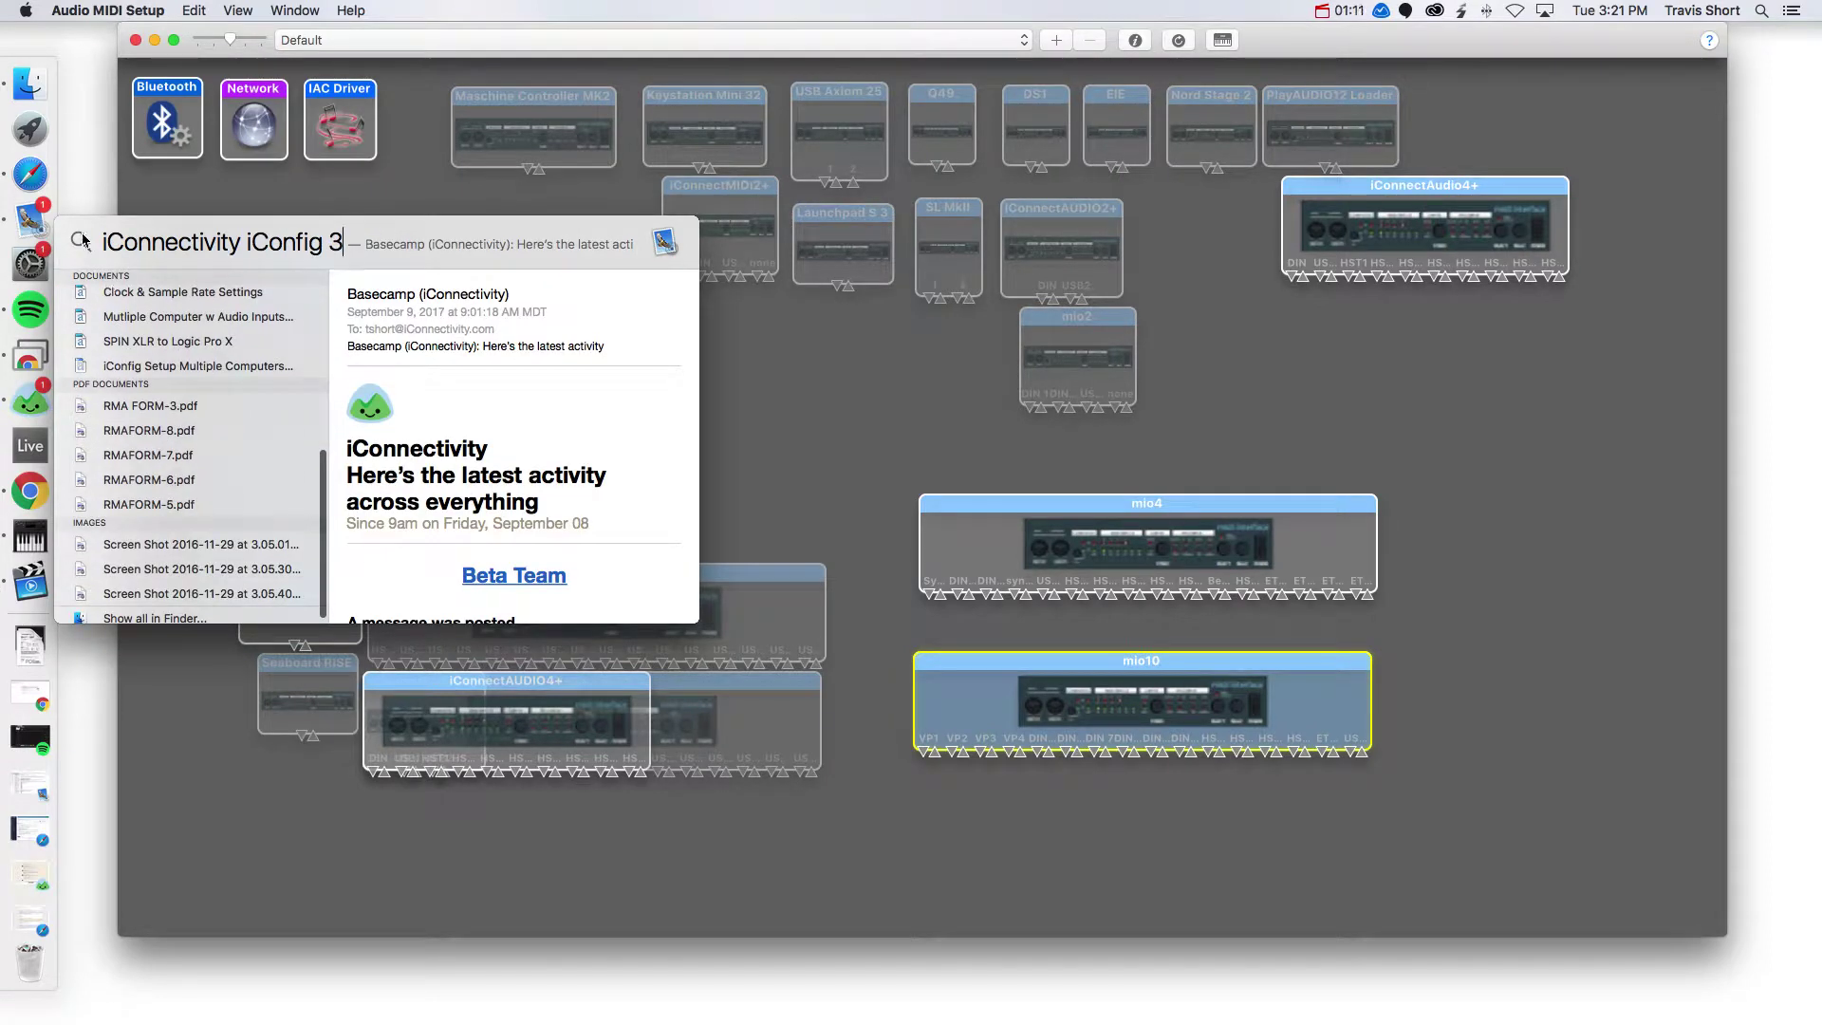
pyautogui.press('Escape')
# Open iConnectivity iConfig from Finder's Desktop folder, then close the Finder window.
pyautogui.click(30, 83)
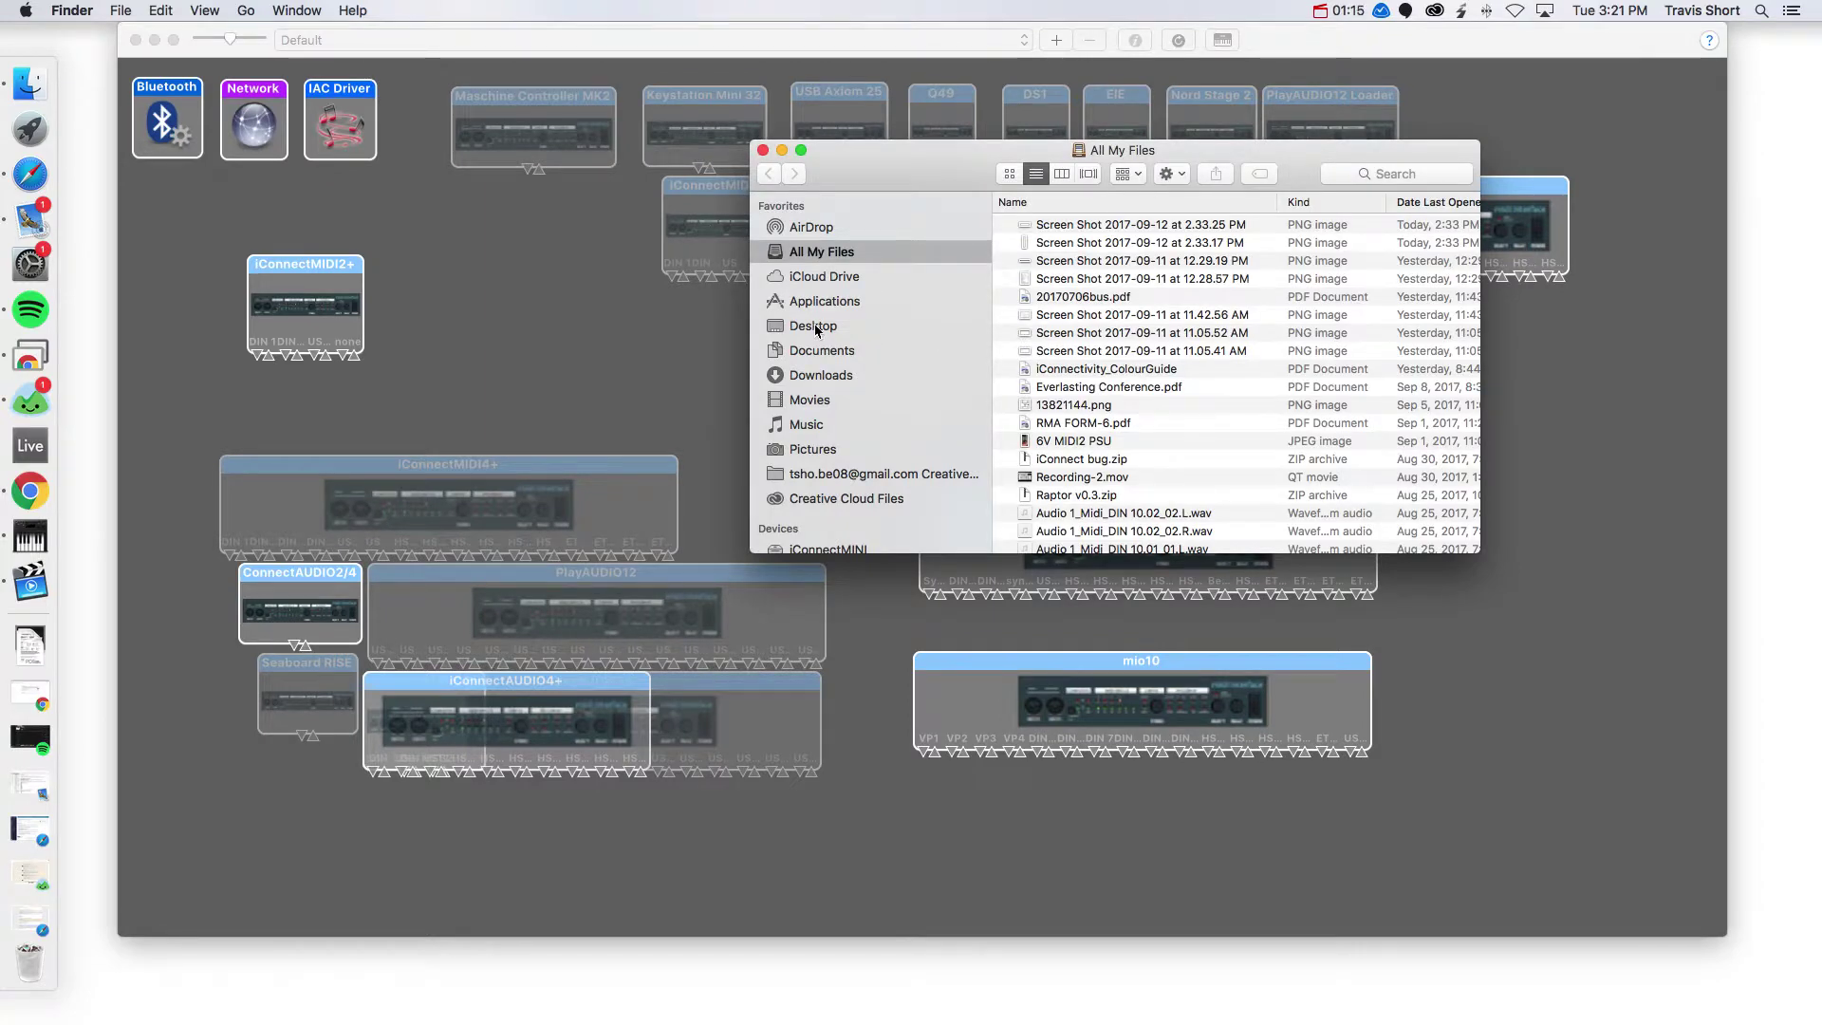
pyautogui.click(816, 326)
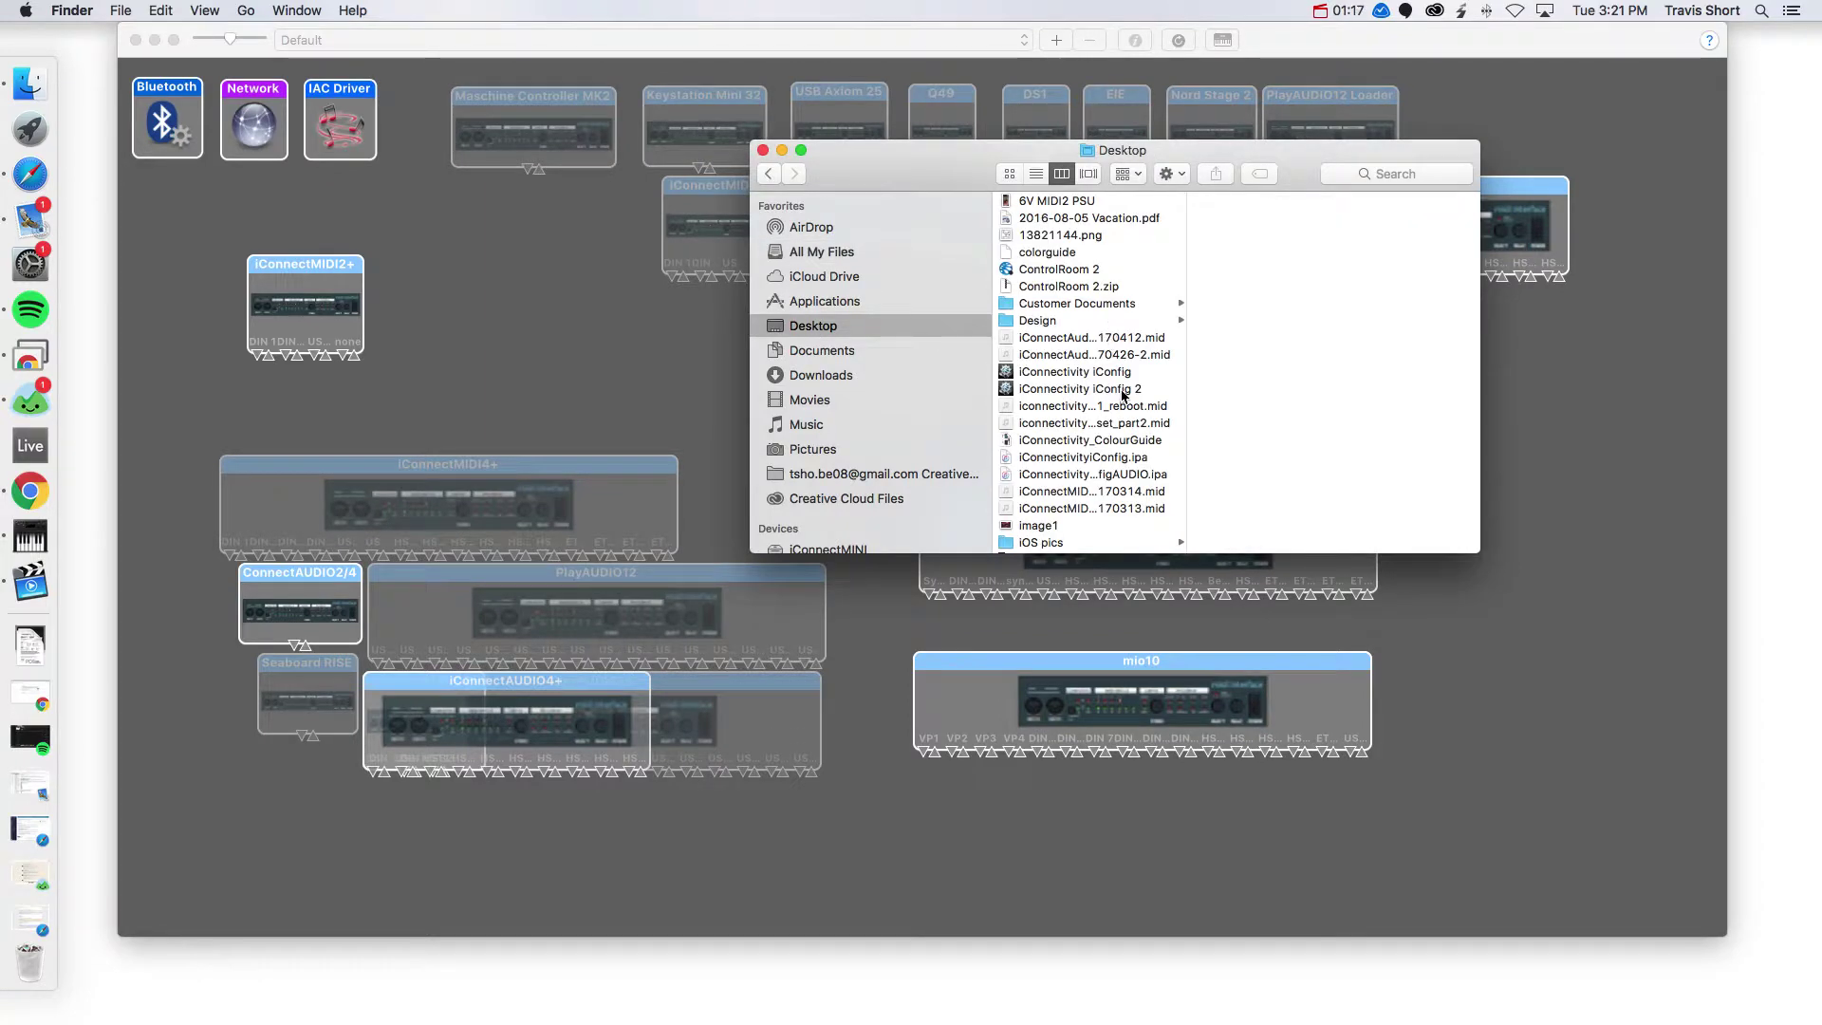
pyautogui.scroll(-10, 1123, 396)
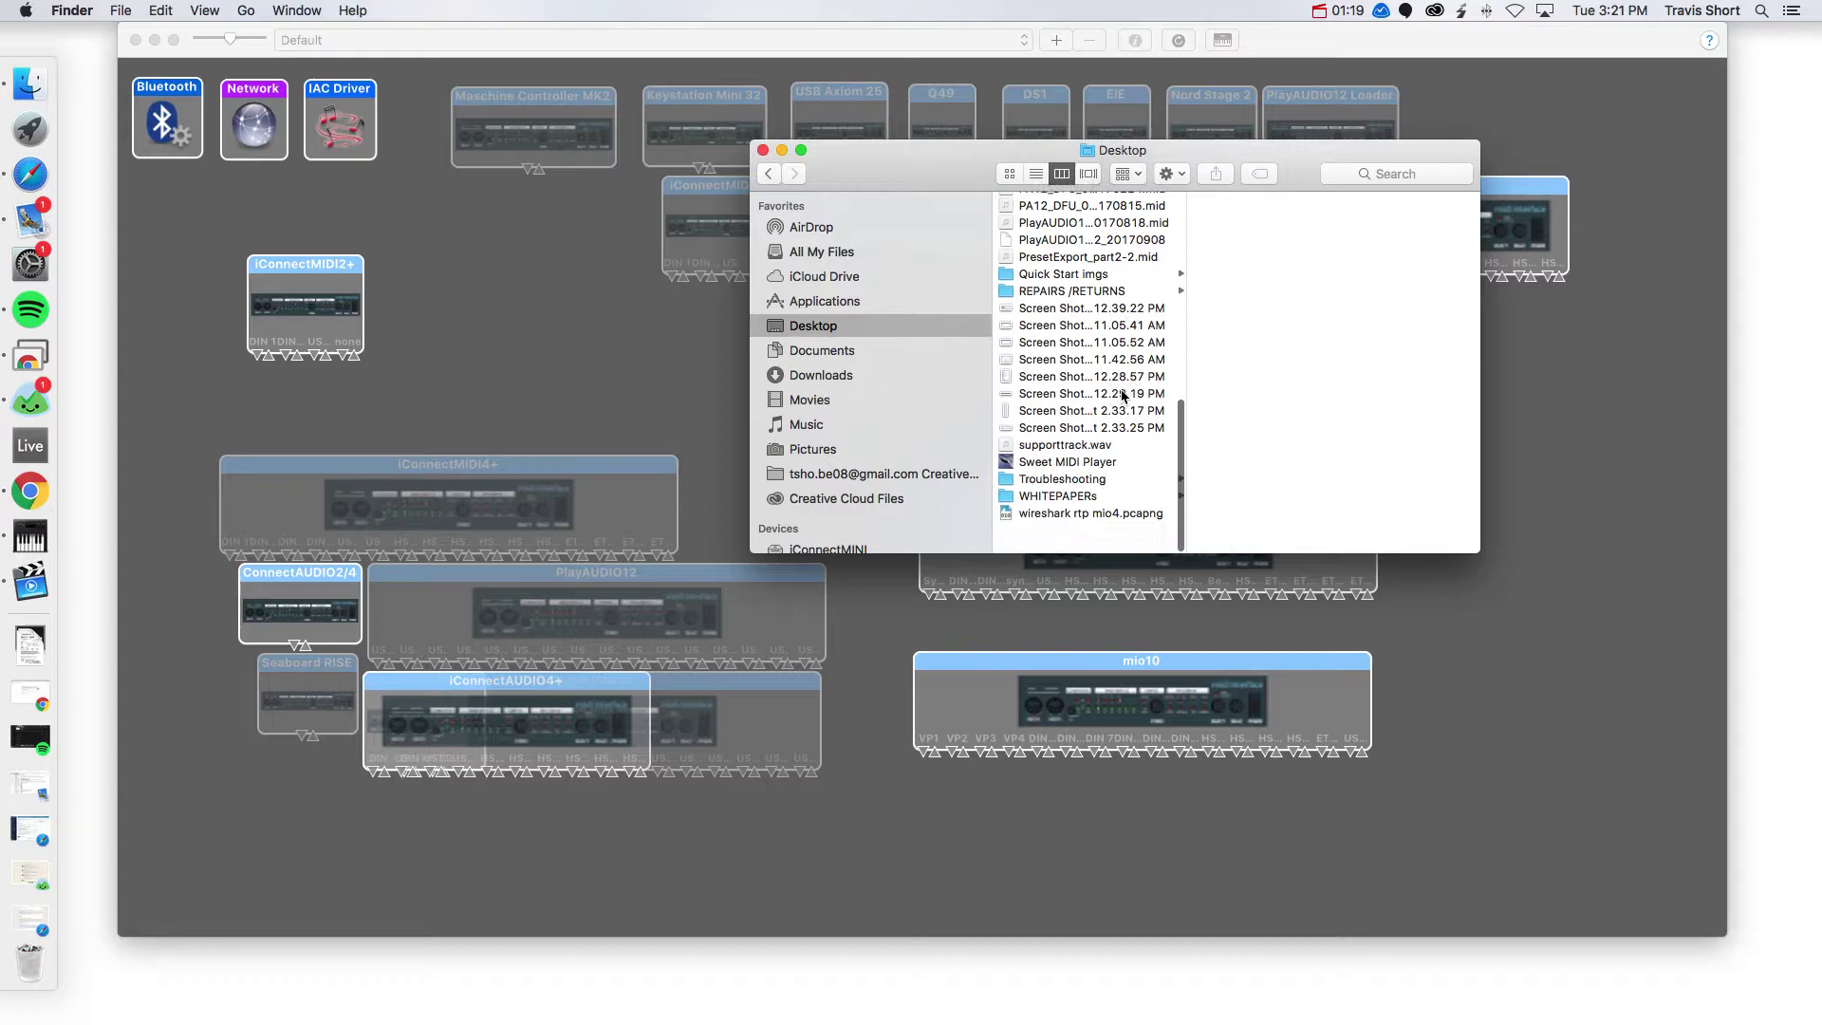
pyautogui.scroll(5, 1123, 396)
pyautogui.scroll(5, 1122, 396)
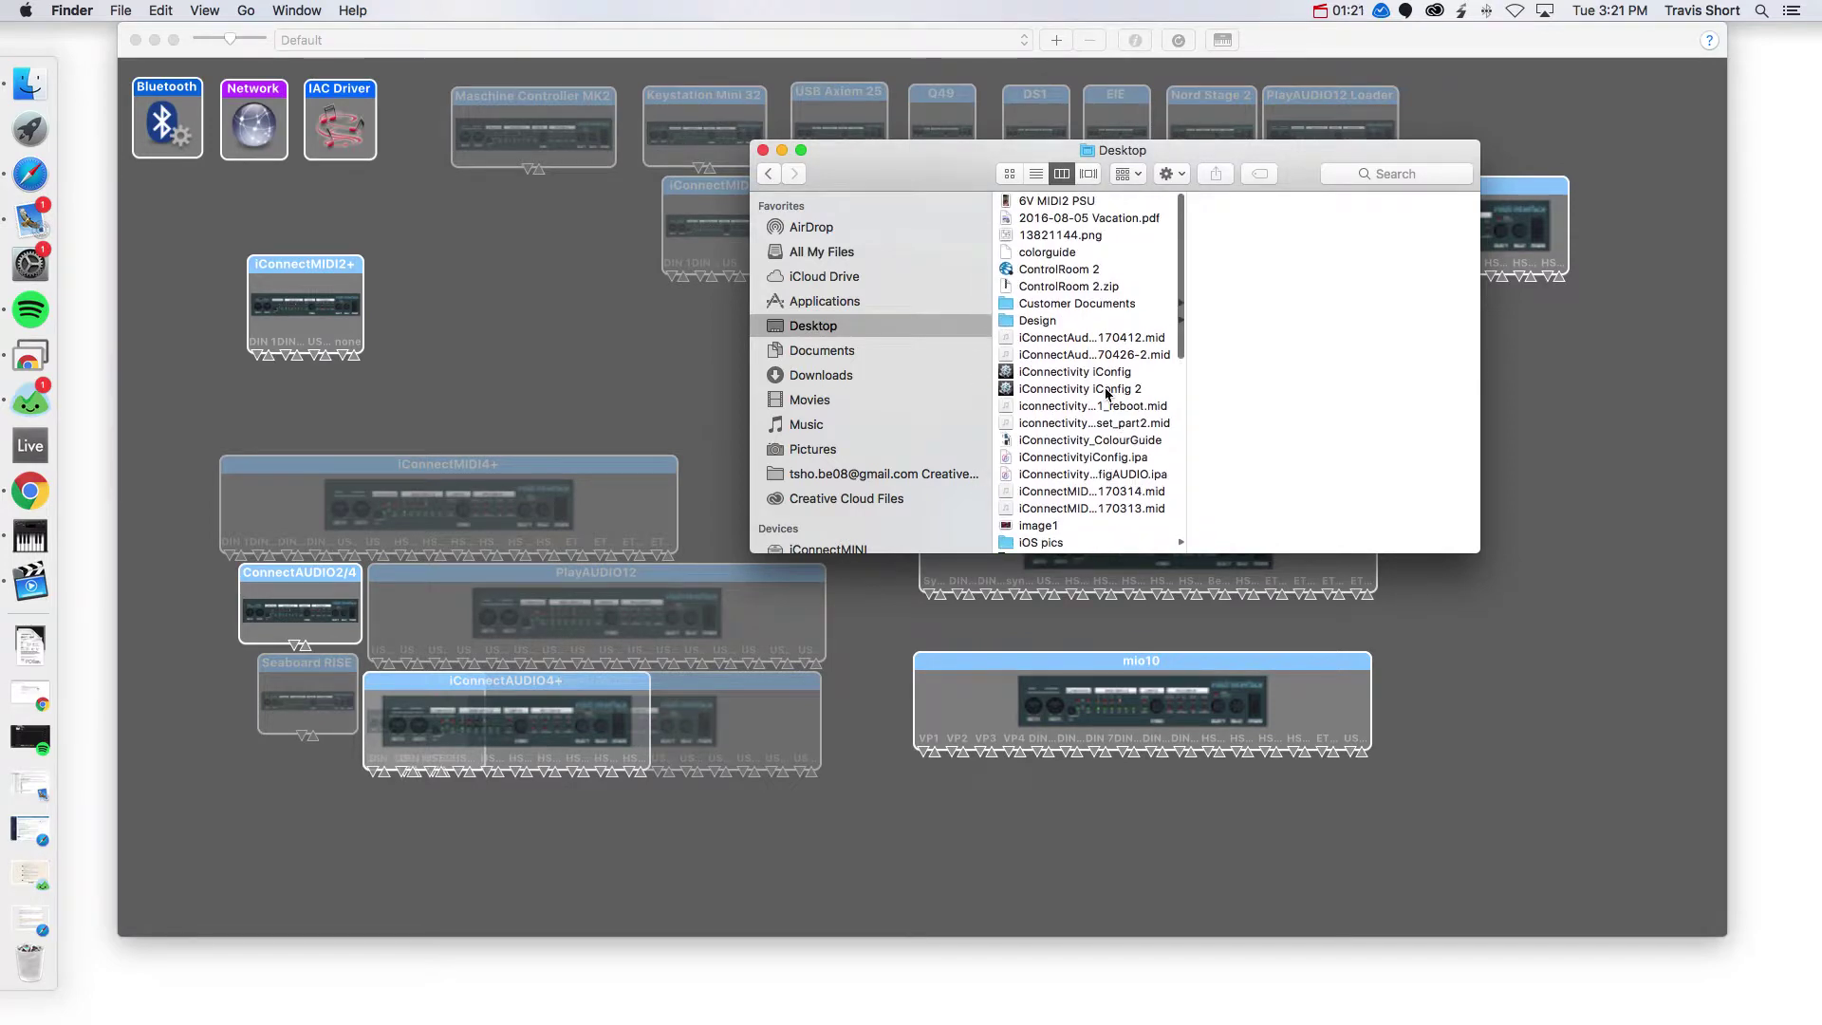
pyautogui.doubleClick(1082, 372)
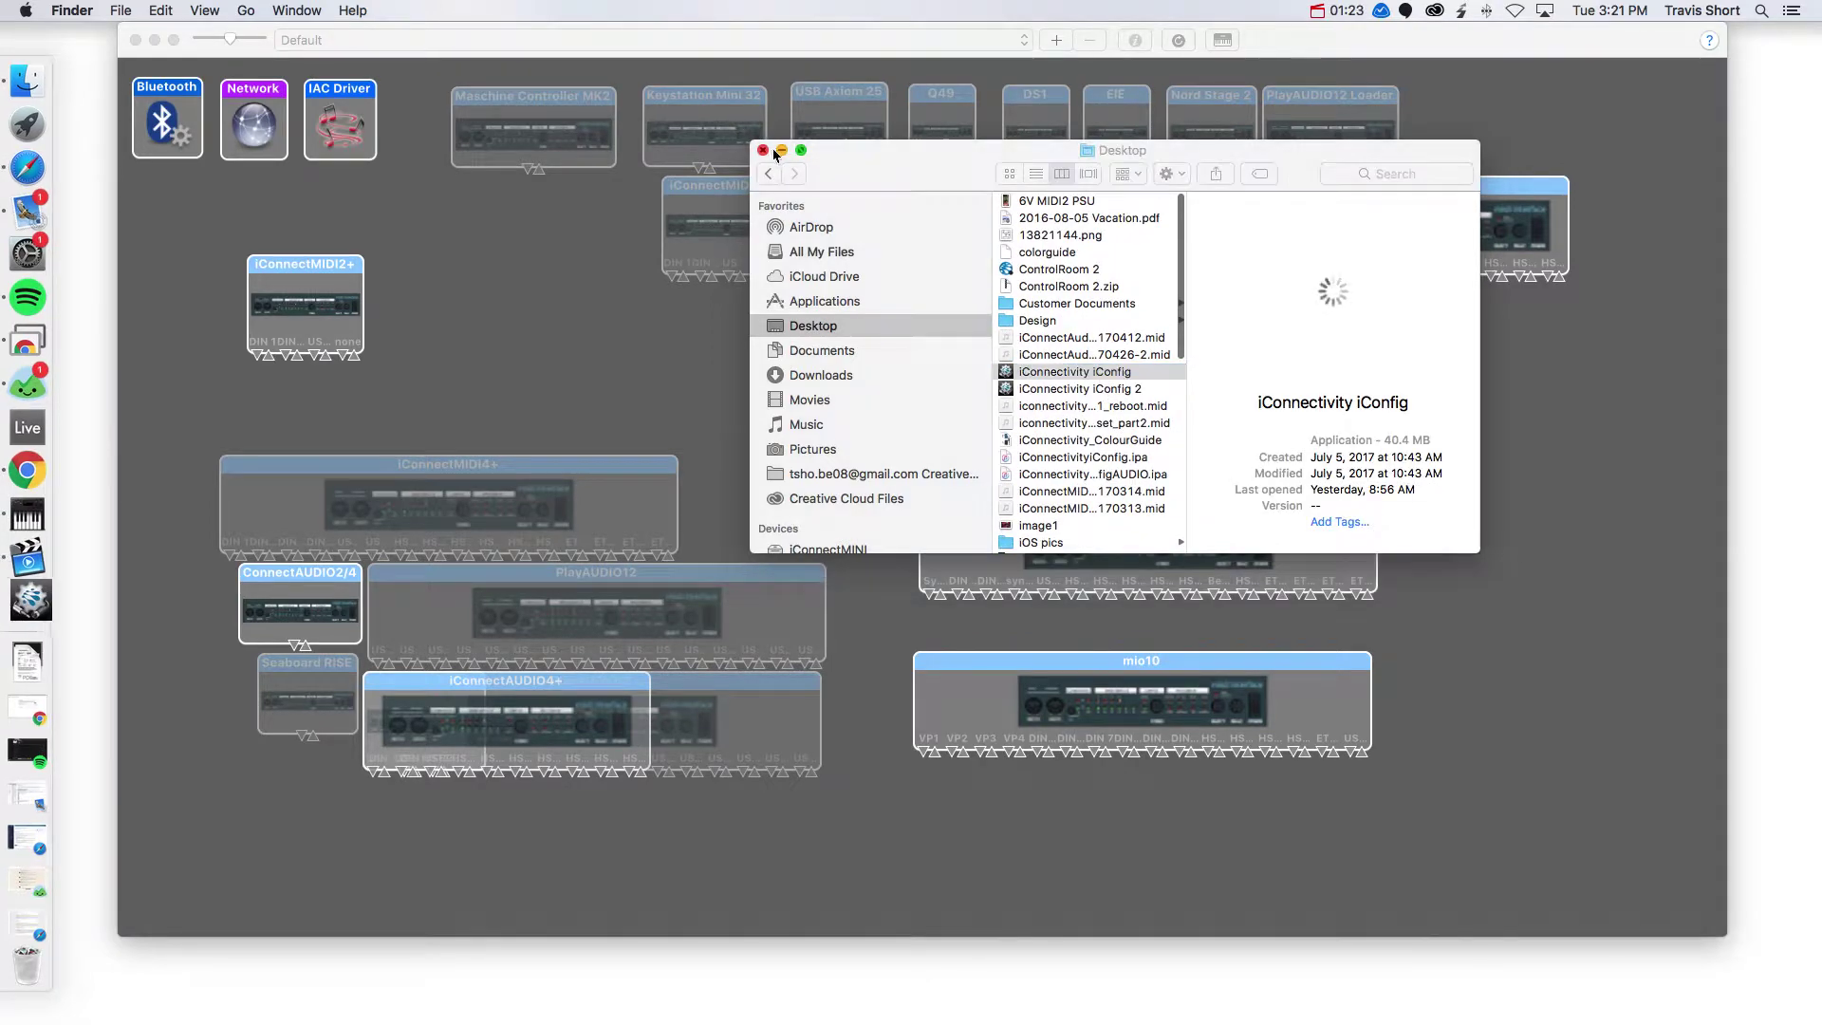
pyautogui.click(763, 150)
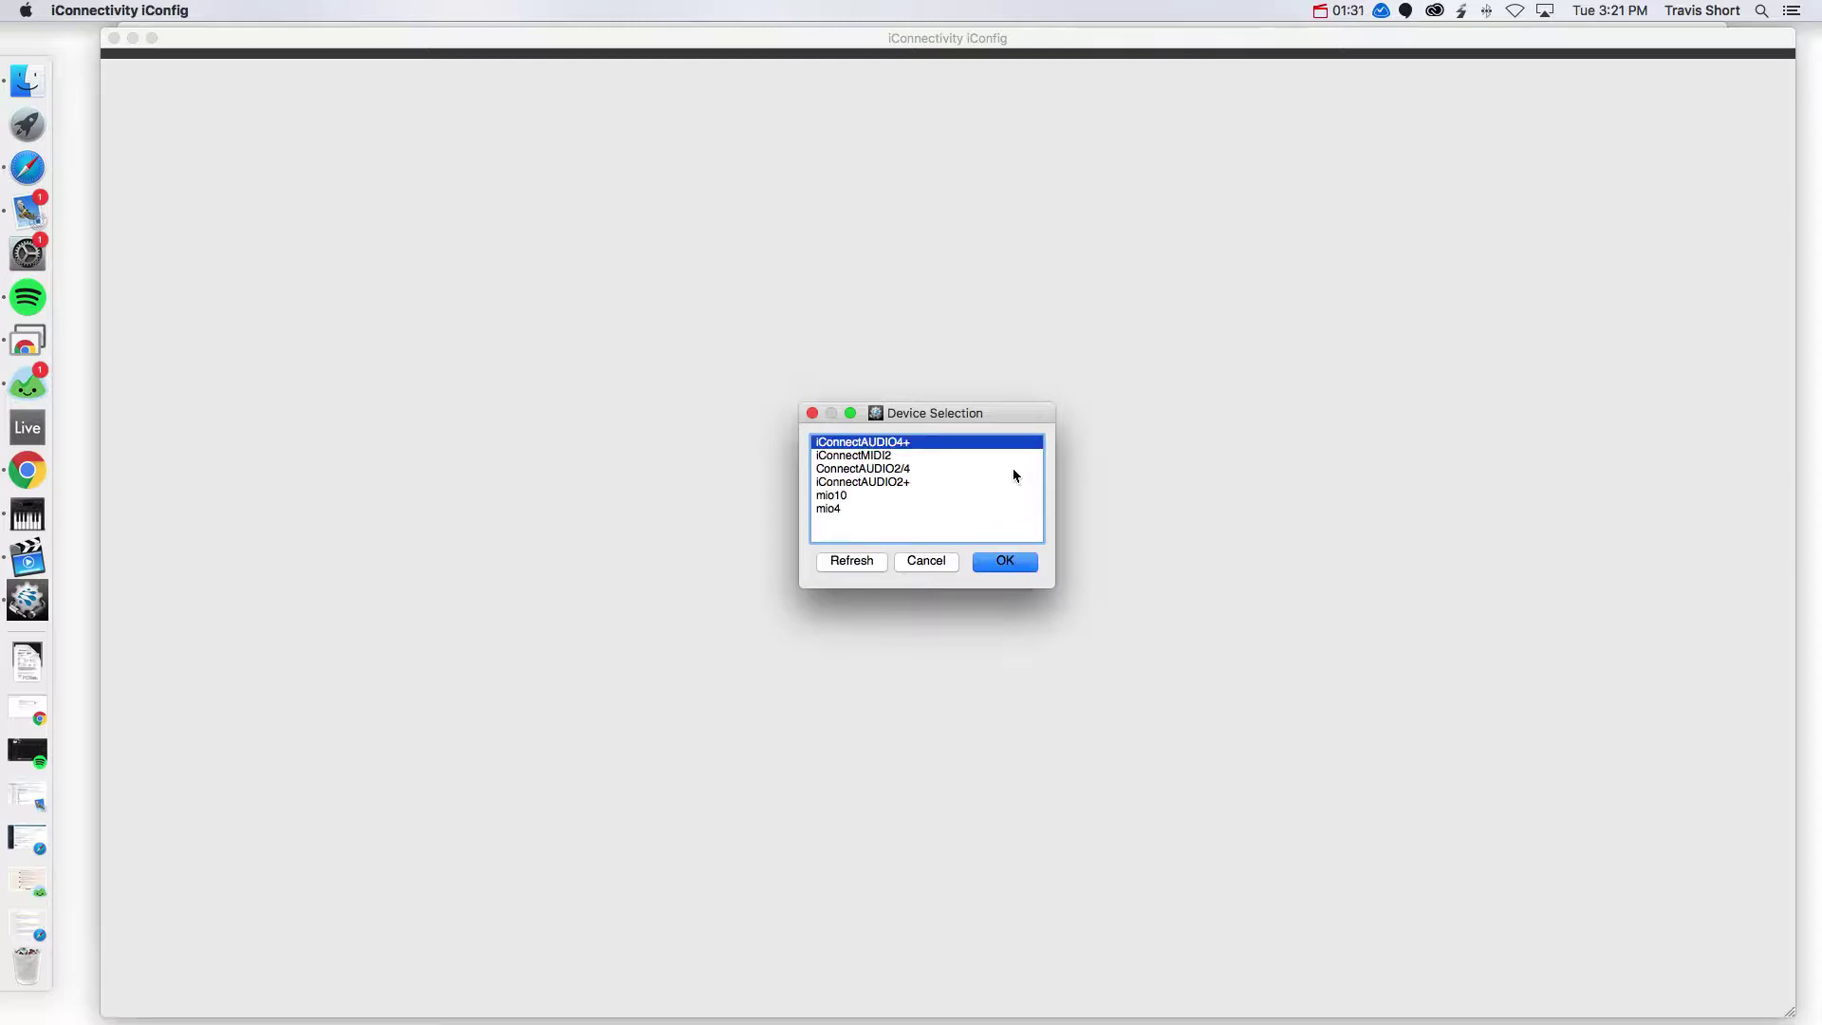
# Connect to mio10, restore it to factory defaults, then reconnect to load its Device Info.
pyautogui.click(901, 495)
pyautogui.click(1005, 562)
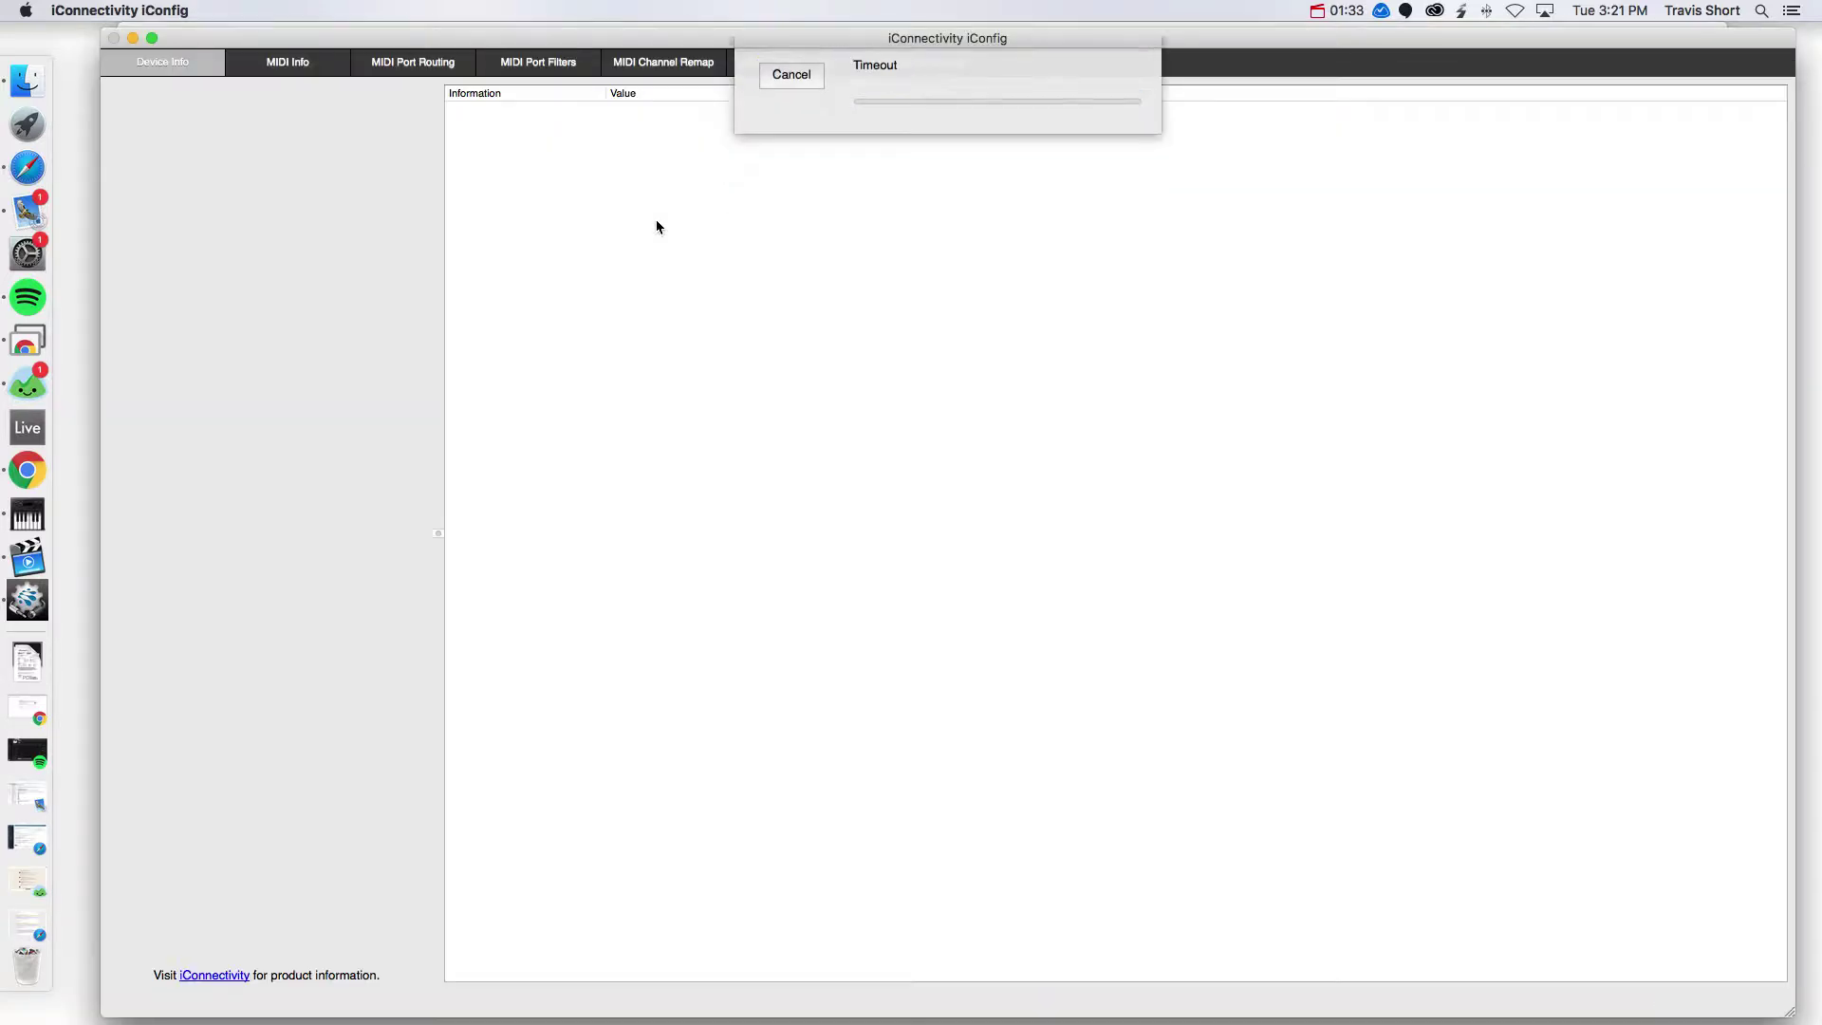
pyautogui.click(265, 10)
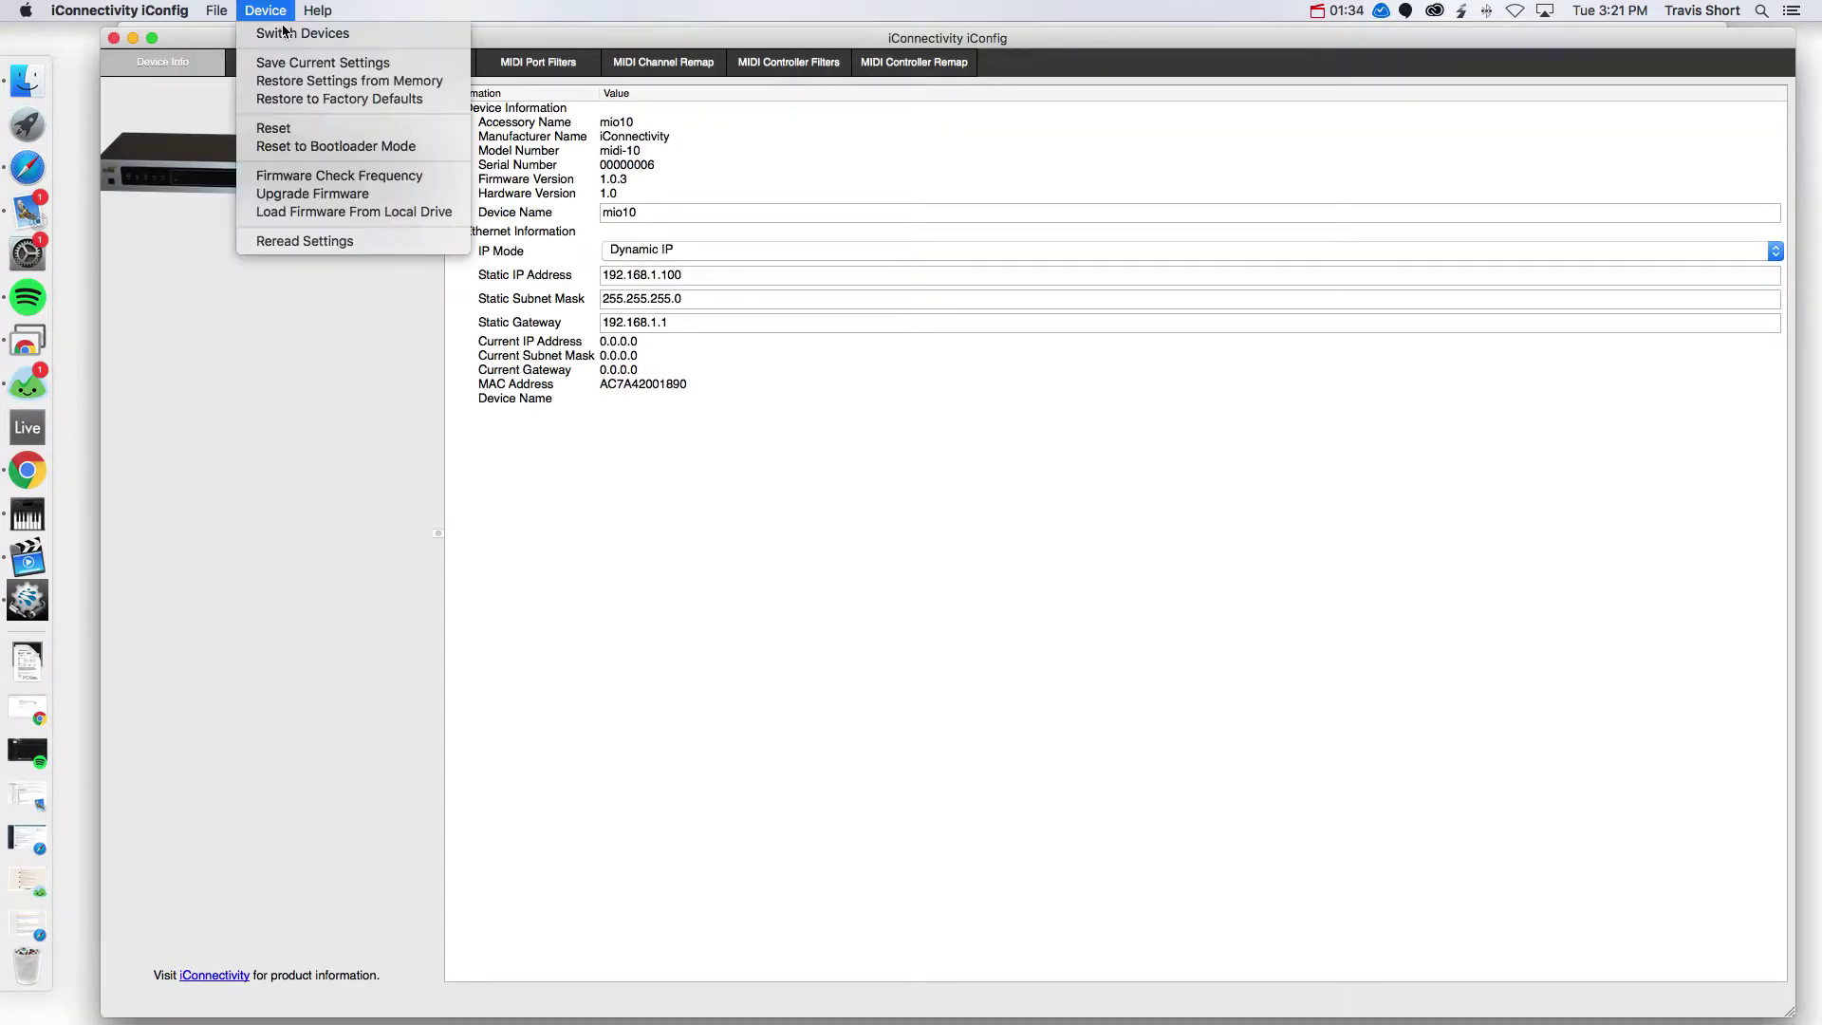
pyautogui.click(394, 99)
pyautogui.press('Return')
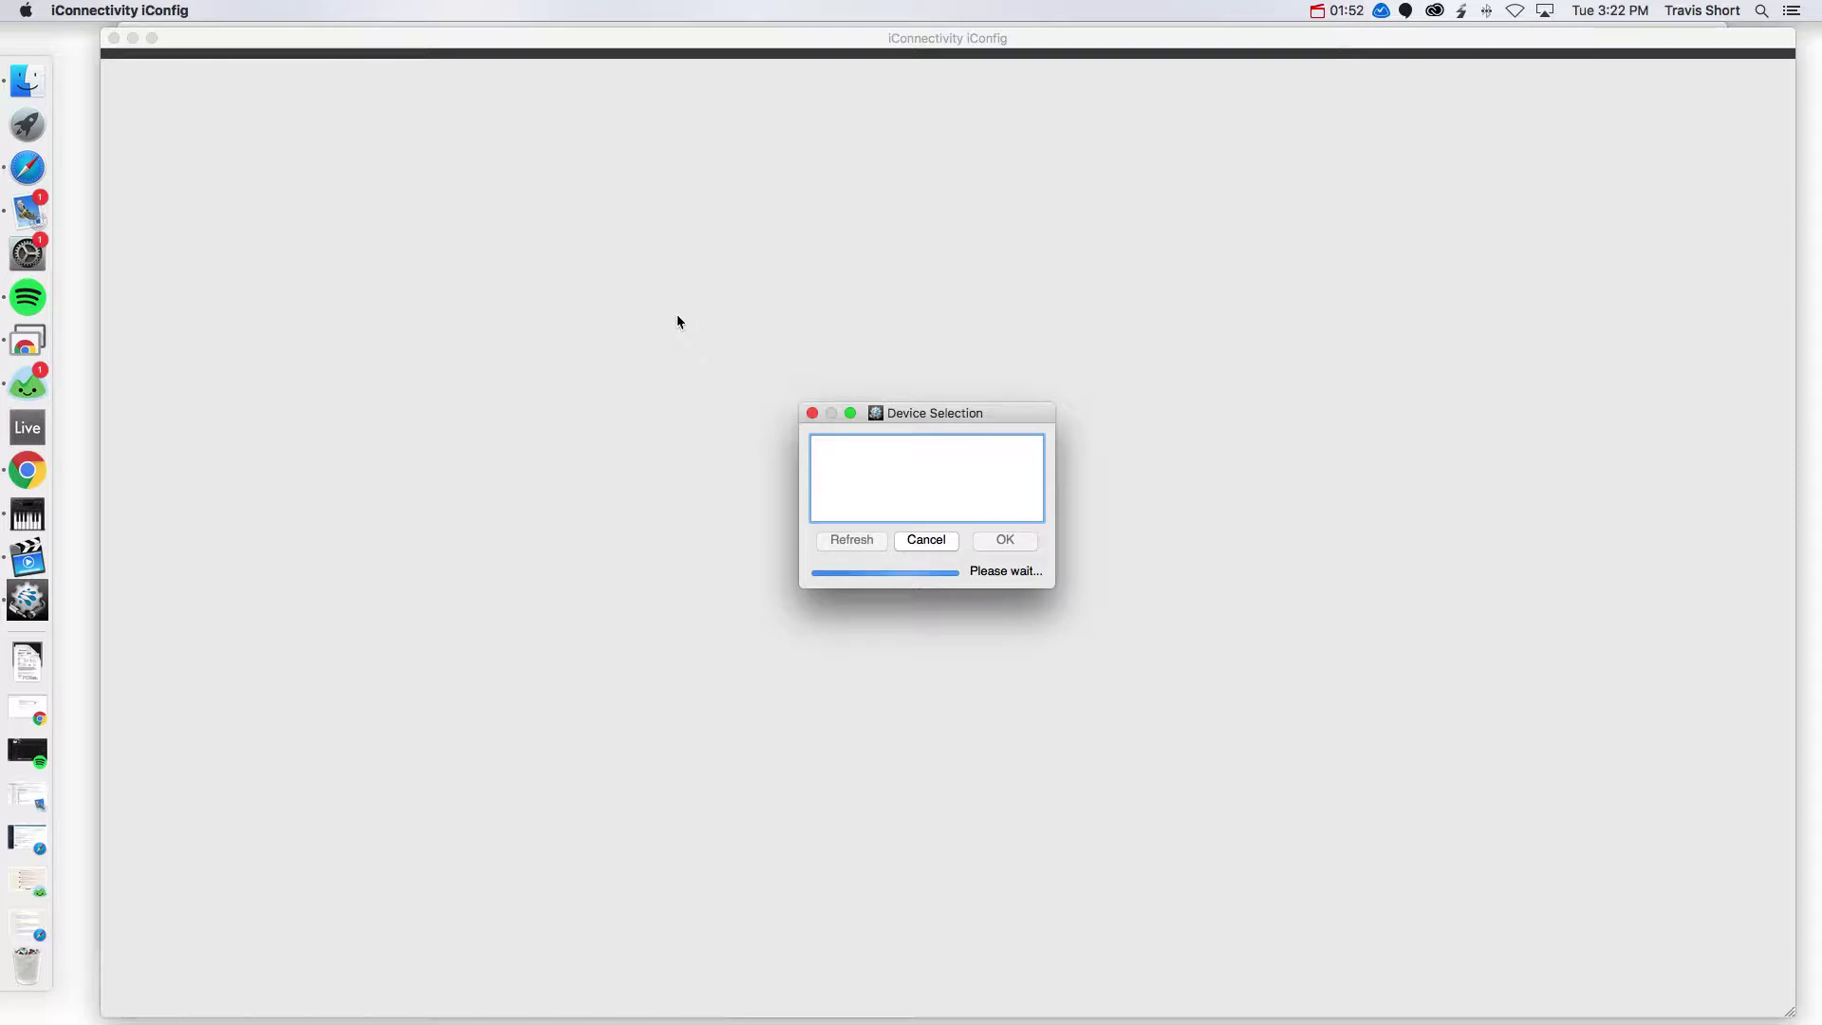
pyautogui.click(875, 494)
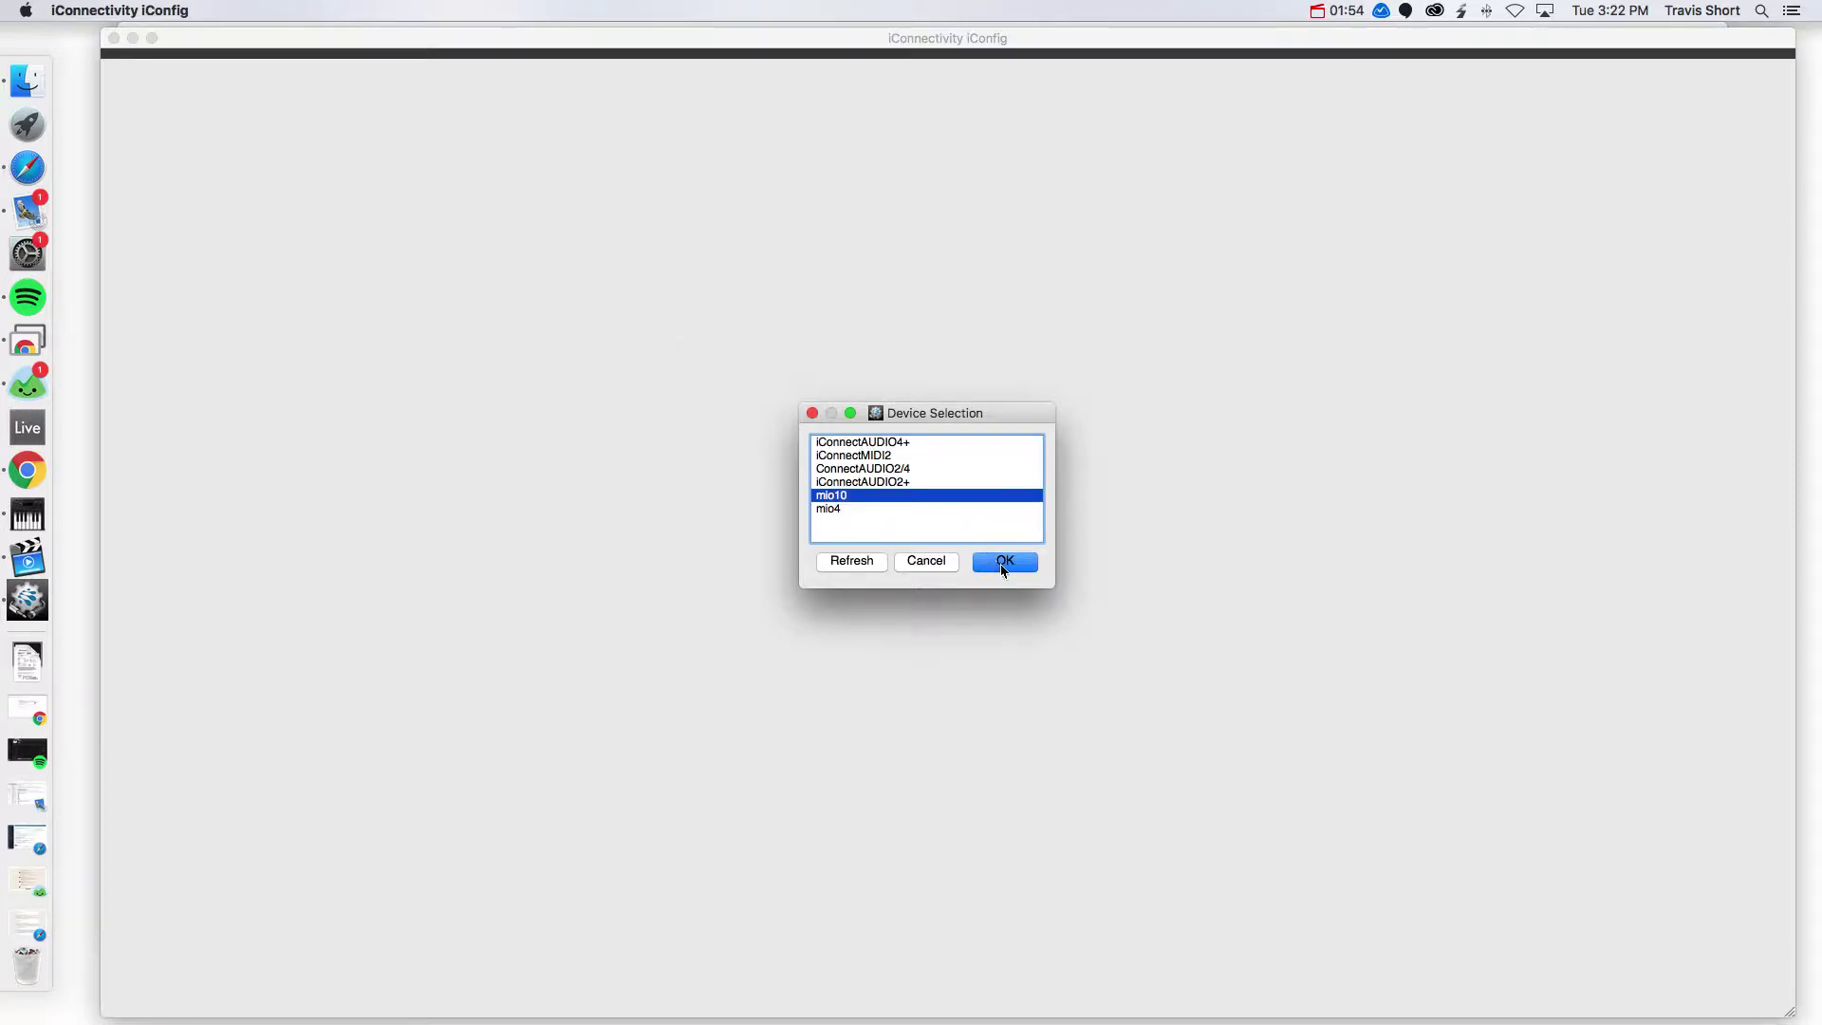
pyautogui.click(1004, 561)
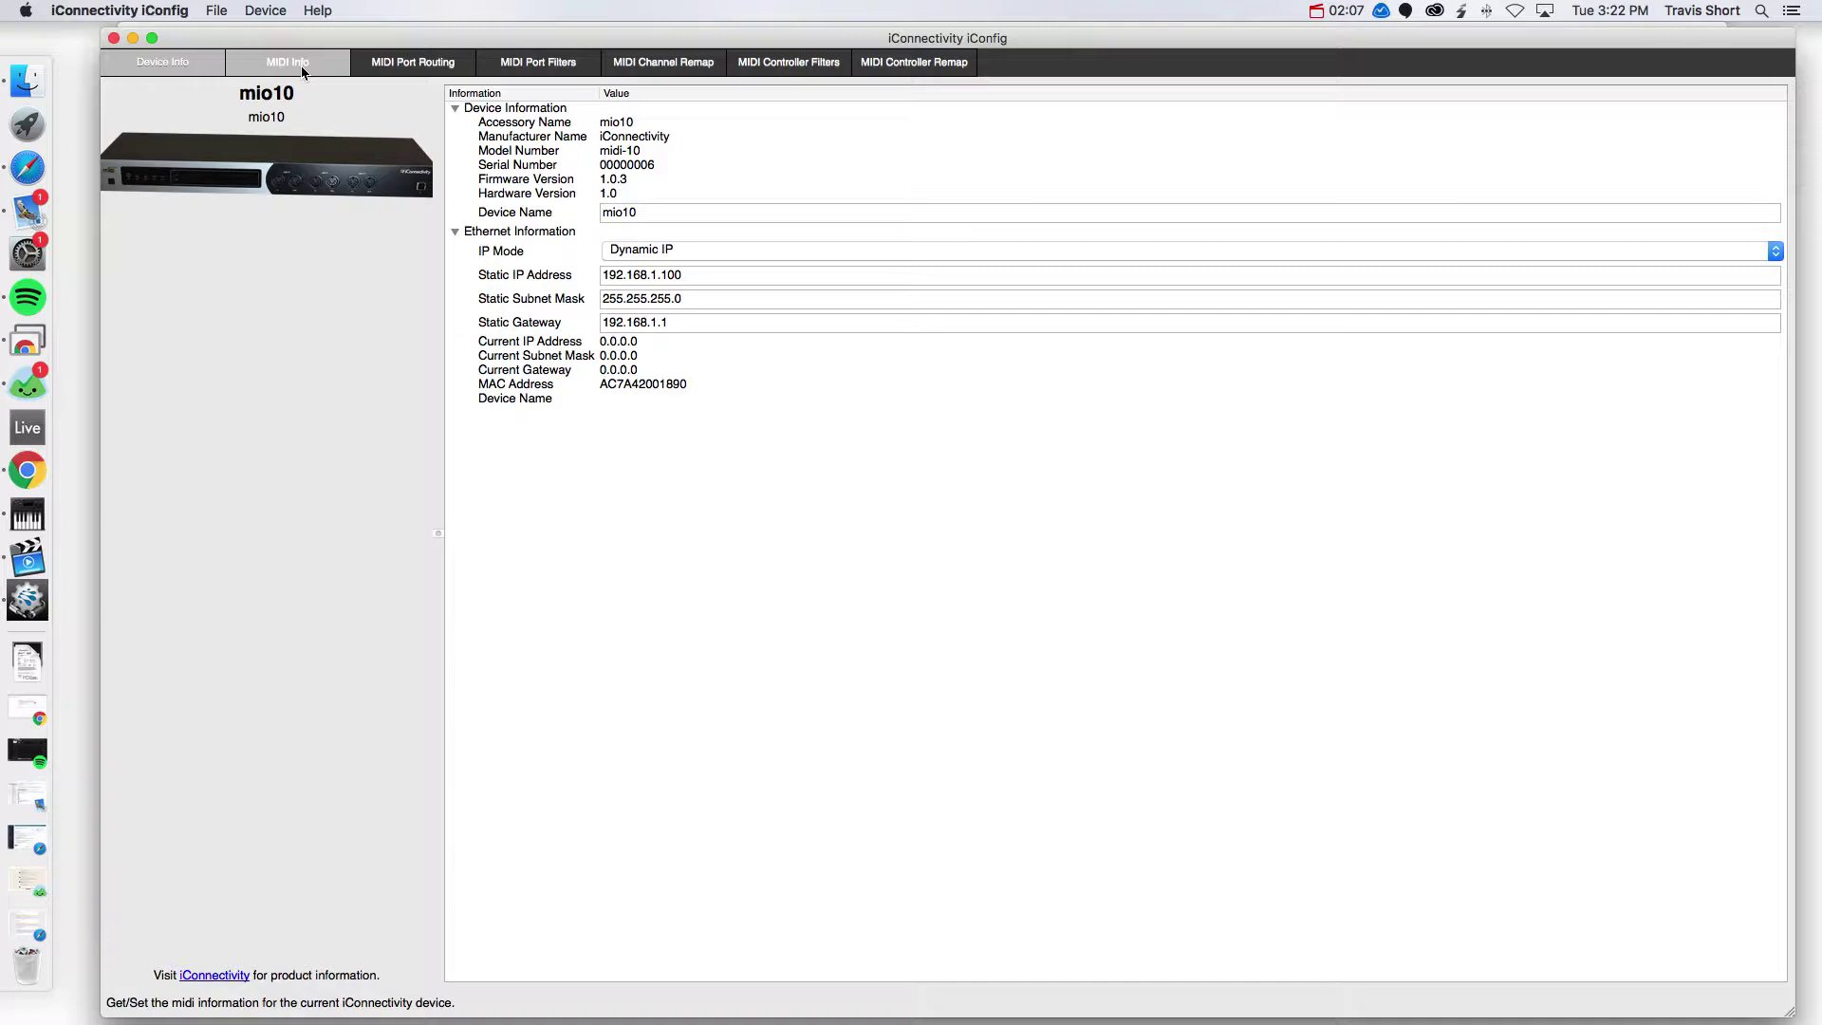
# Show the MIDI Info page and review the port names from DIN 1 through USB 1.
pyautogui.click(304, 72)
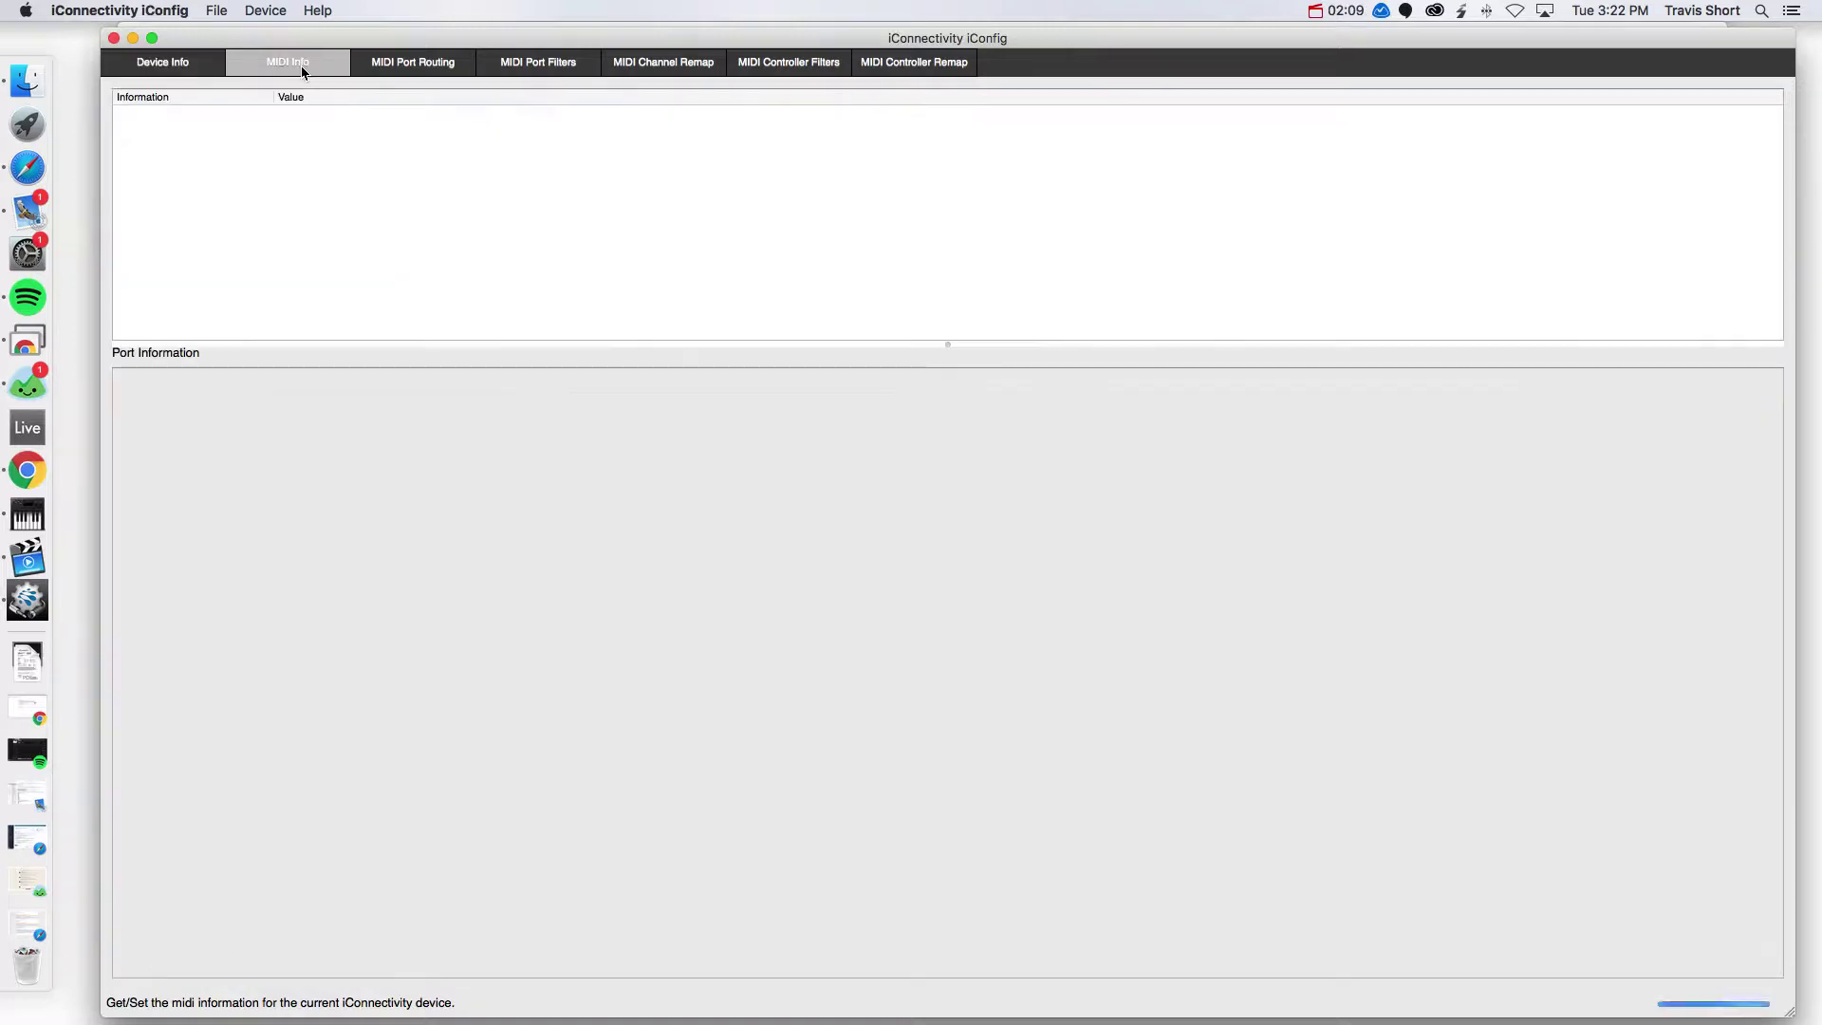
pyautogui.scroll(-3, 357, 635)
pyautogui.scroll(-15, 358, 631)
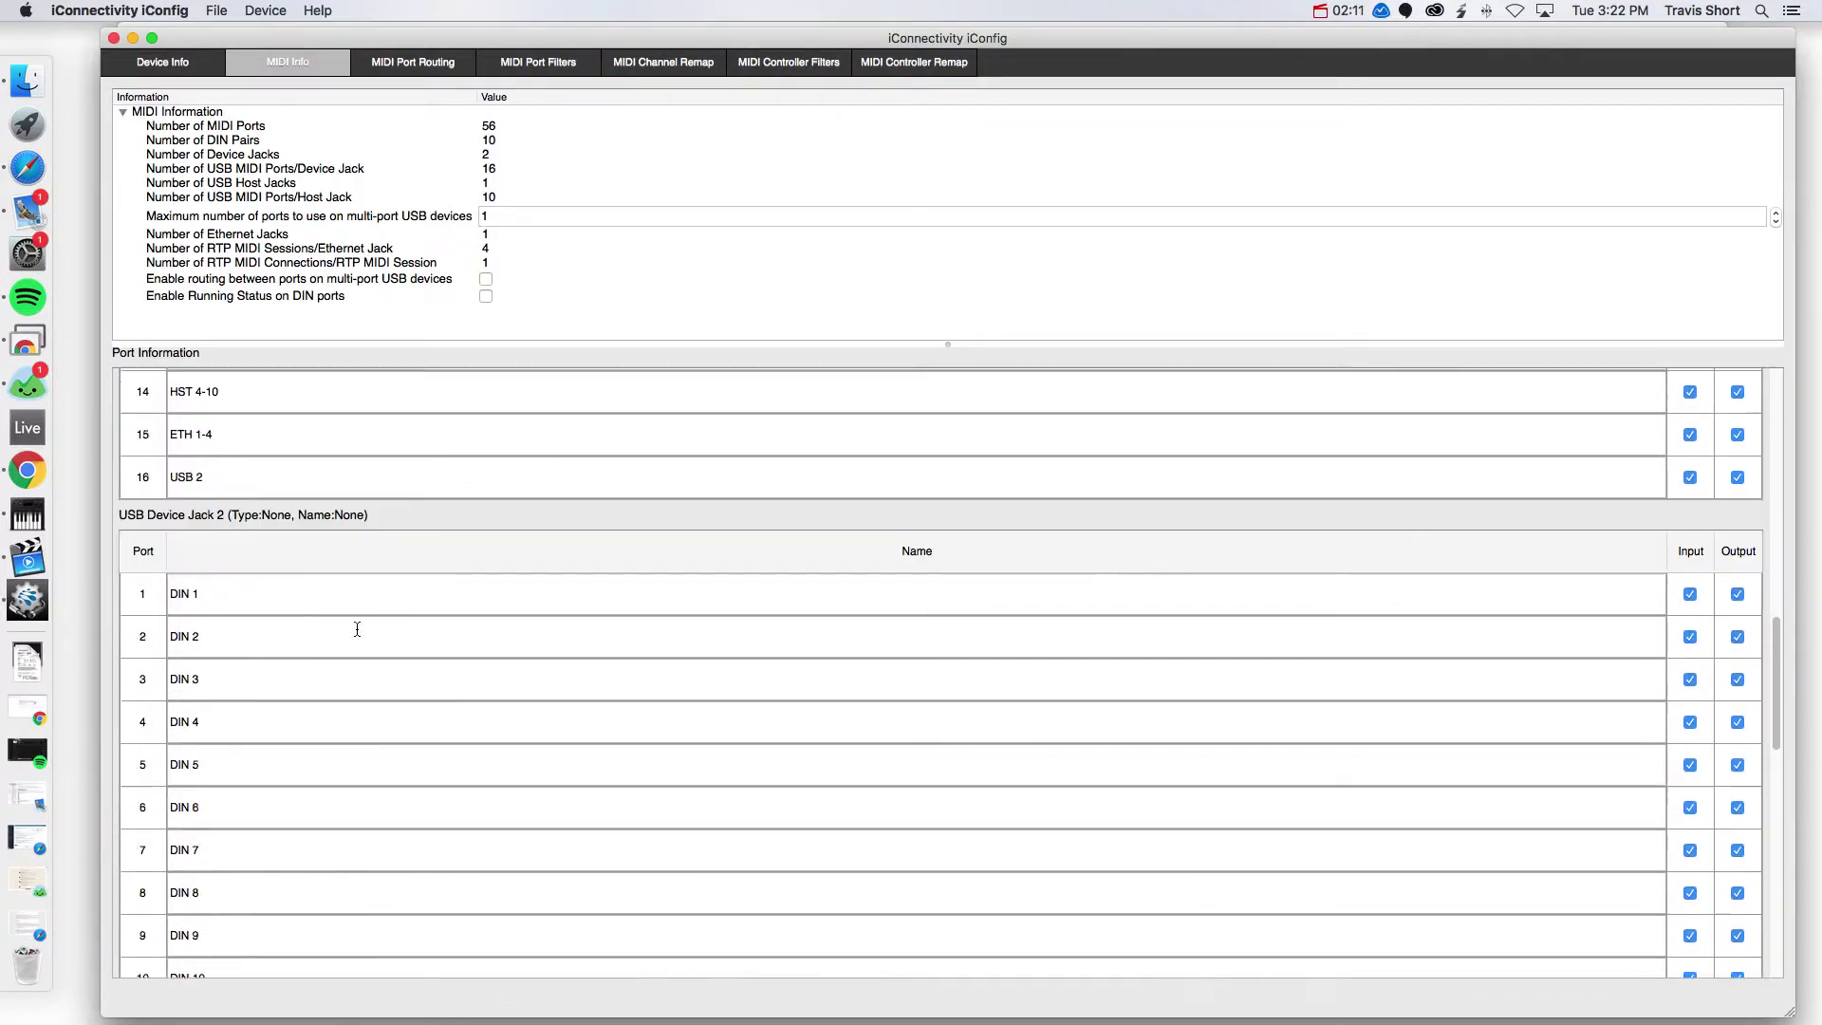
pyautogui.scroll(8, 358, 634)
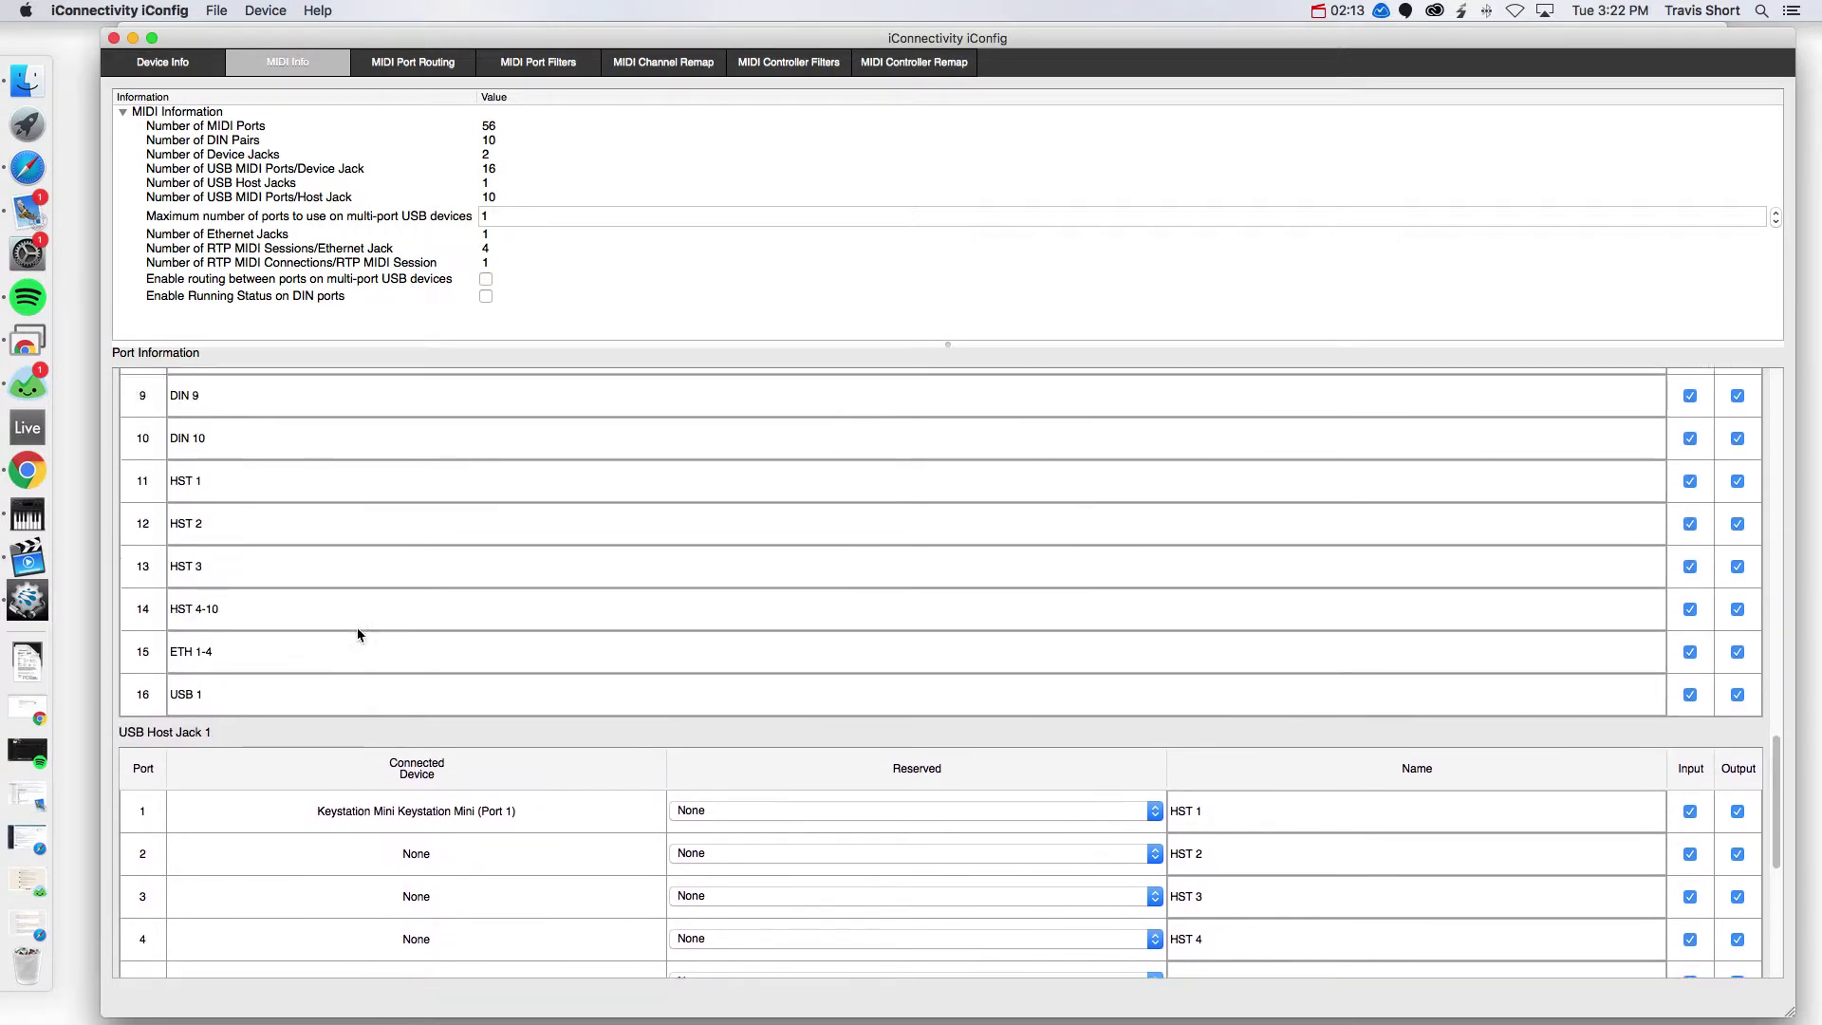
pyautogui.scroll(-5, 358, 634)
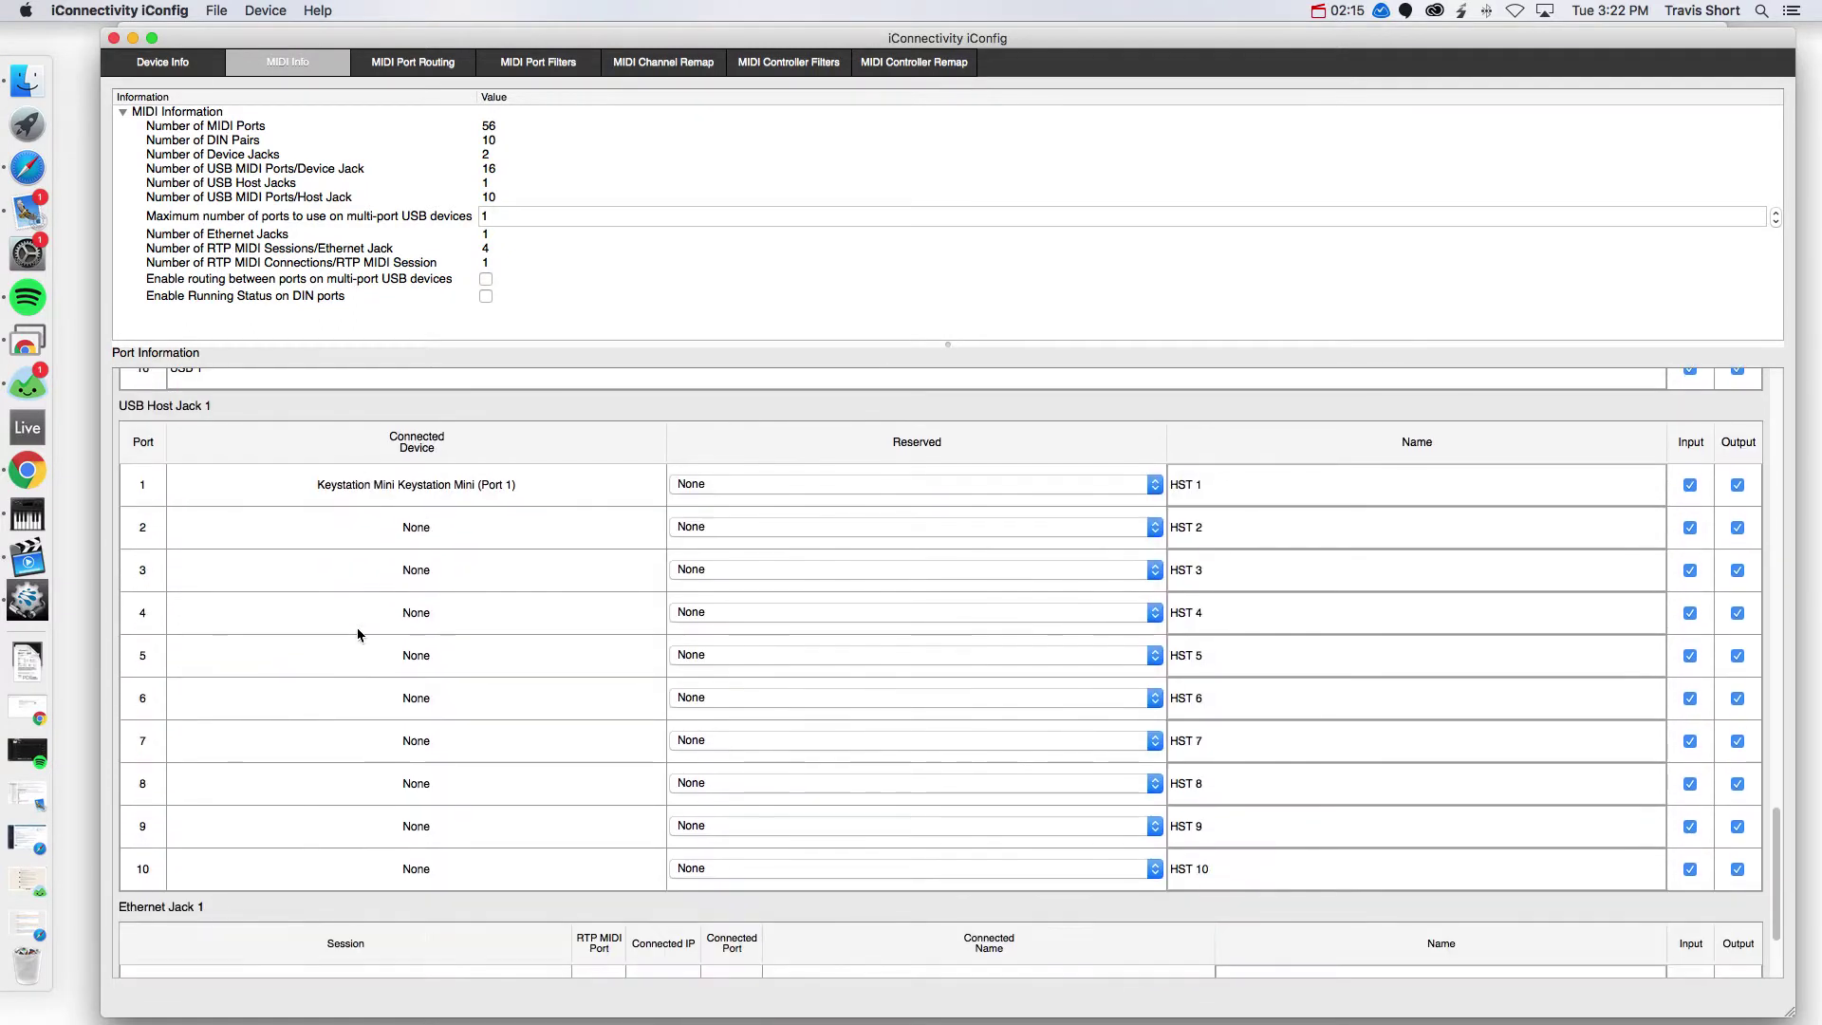
pyautogui.scroll(1, 358, 634)
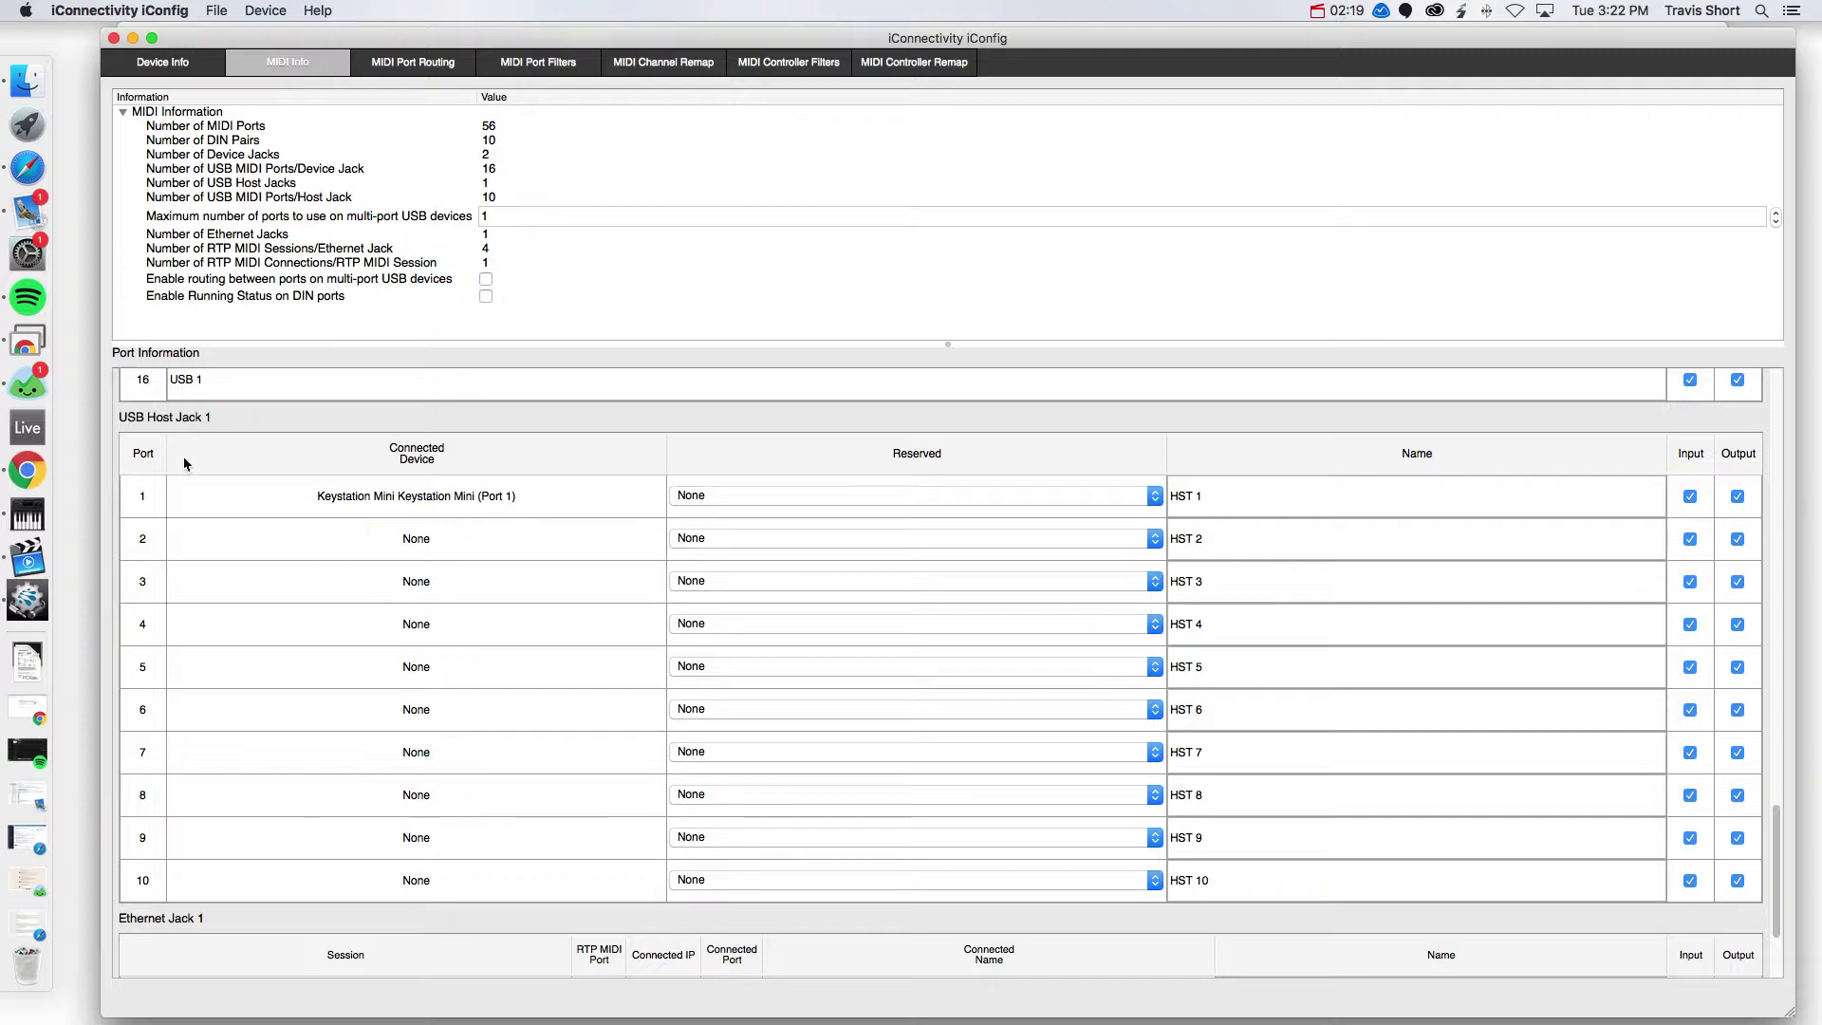
pyautogui.scroll(-2, 326, 598)
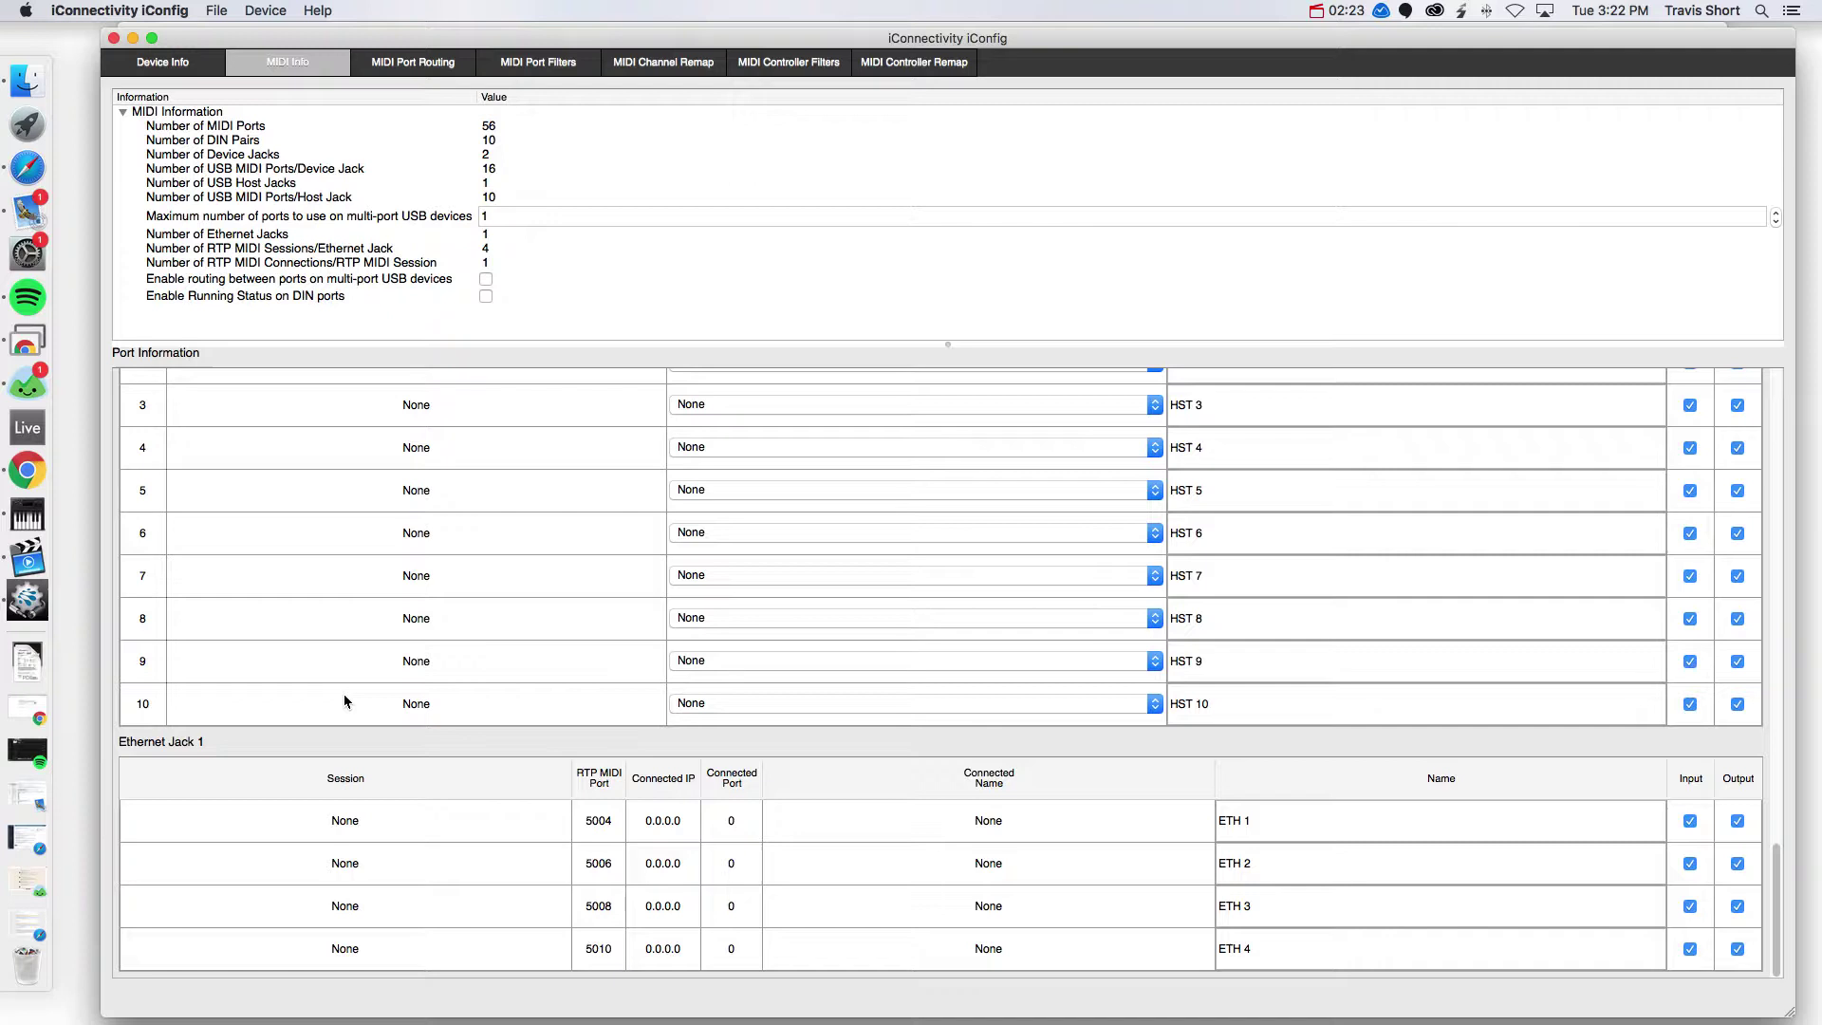
pyautogui.scroll(4, 344, 702)
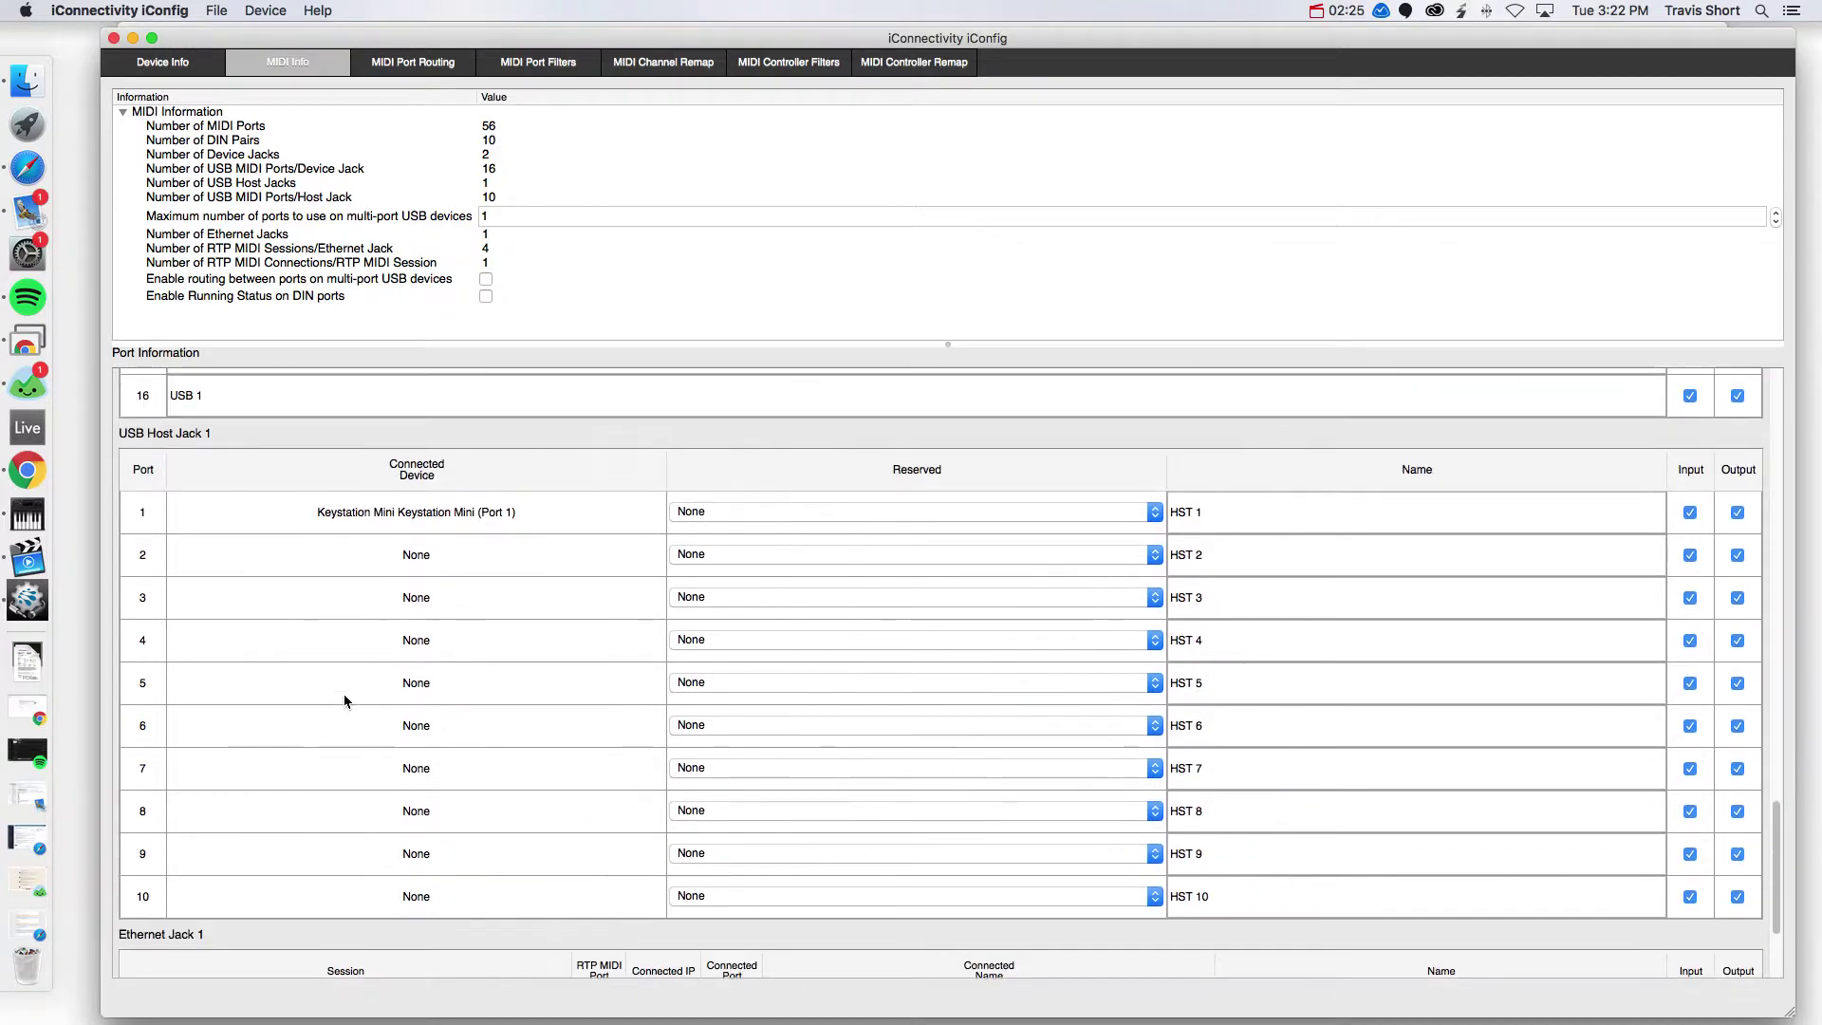
pyautogui.scroll(4, 345, 702)
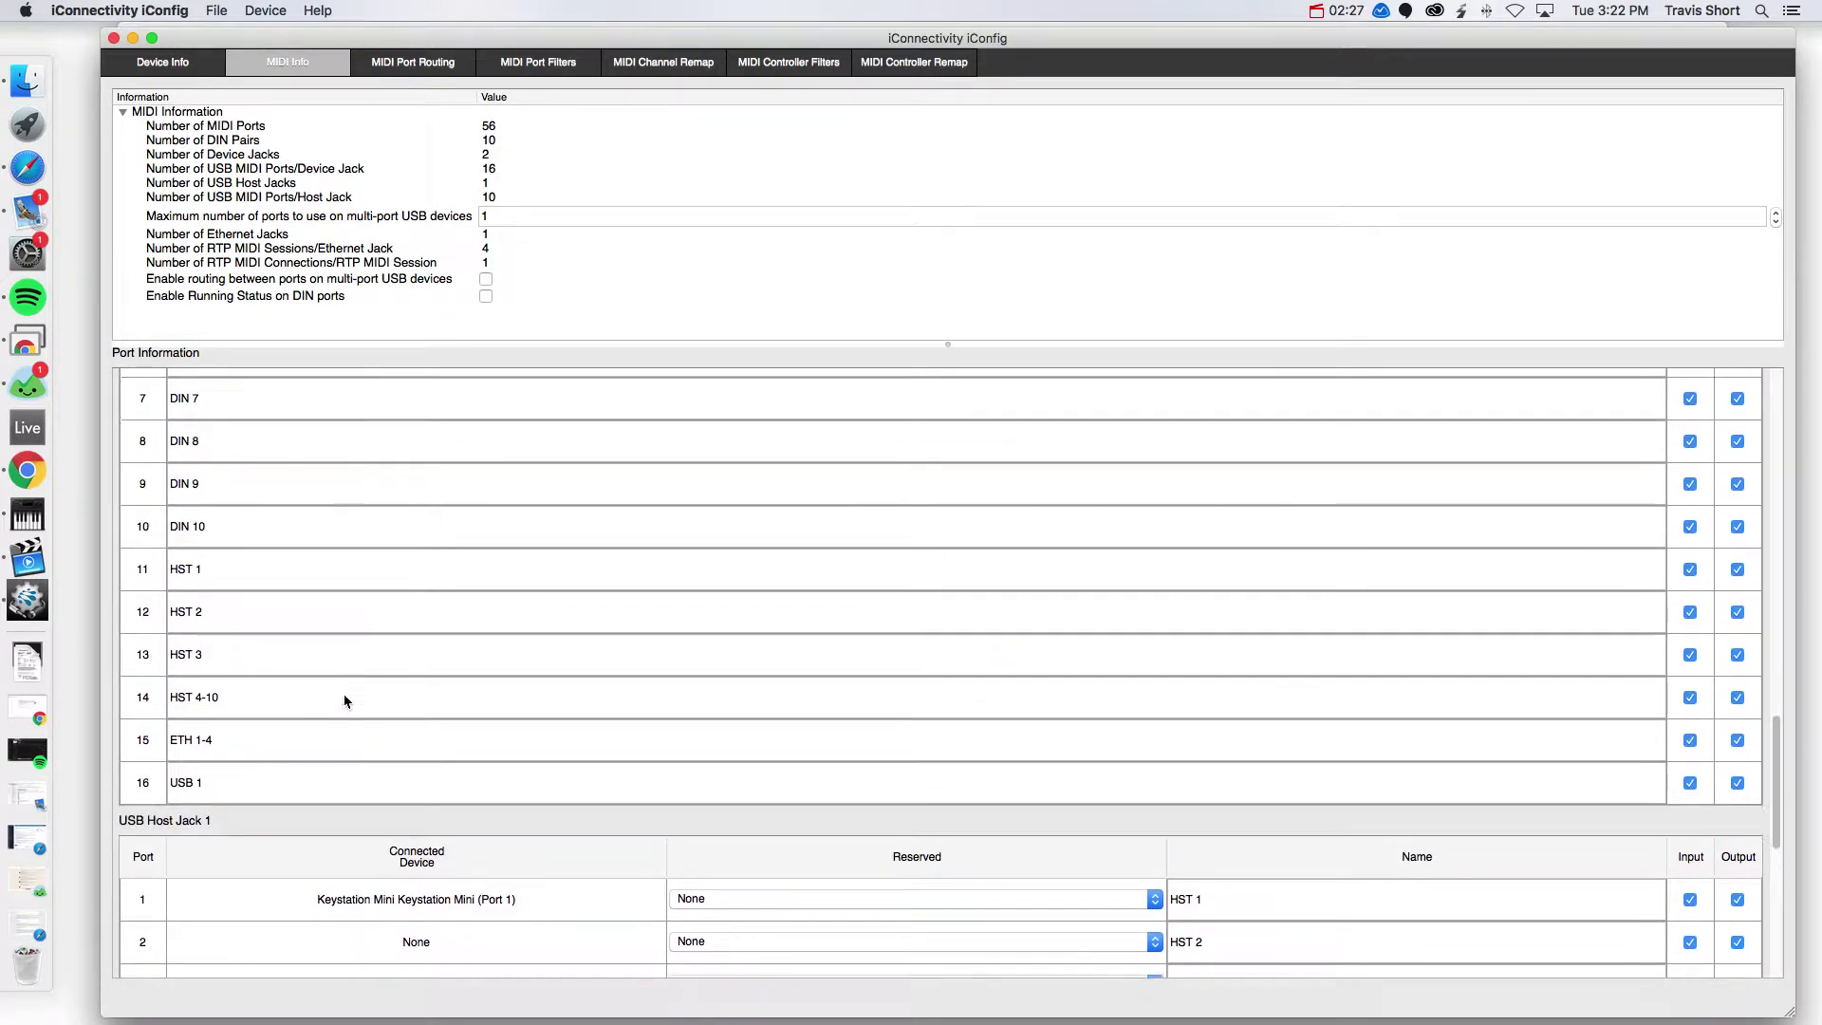
pyautogui.scroll(3, 344, 703)
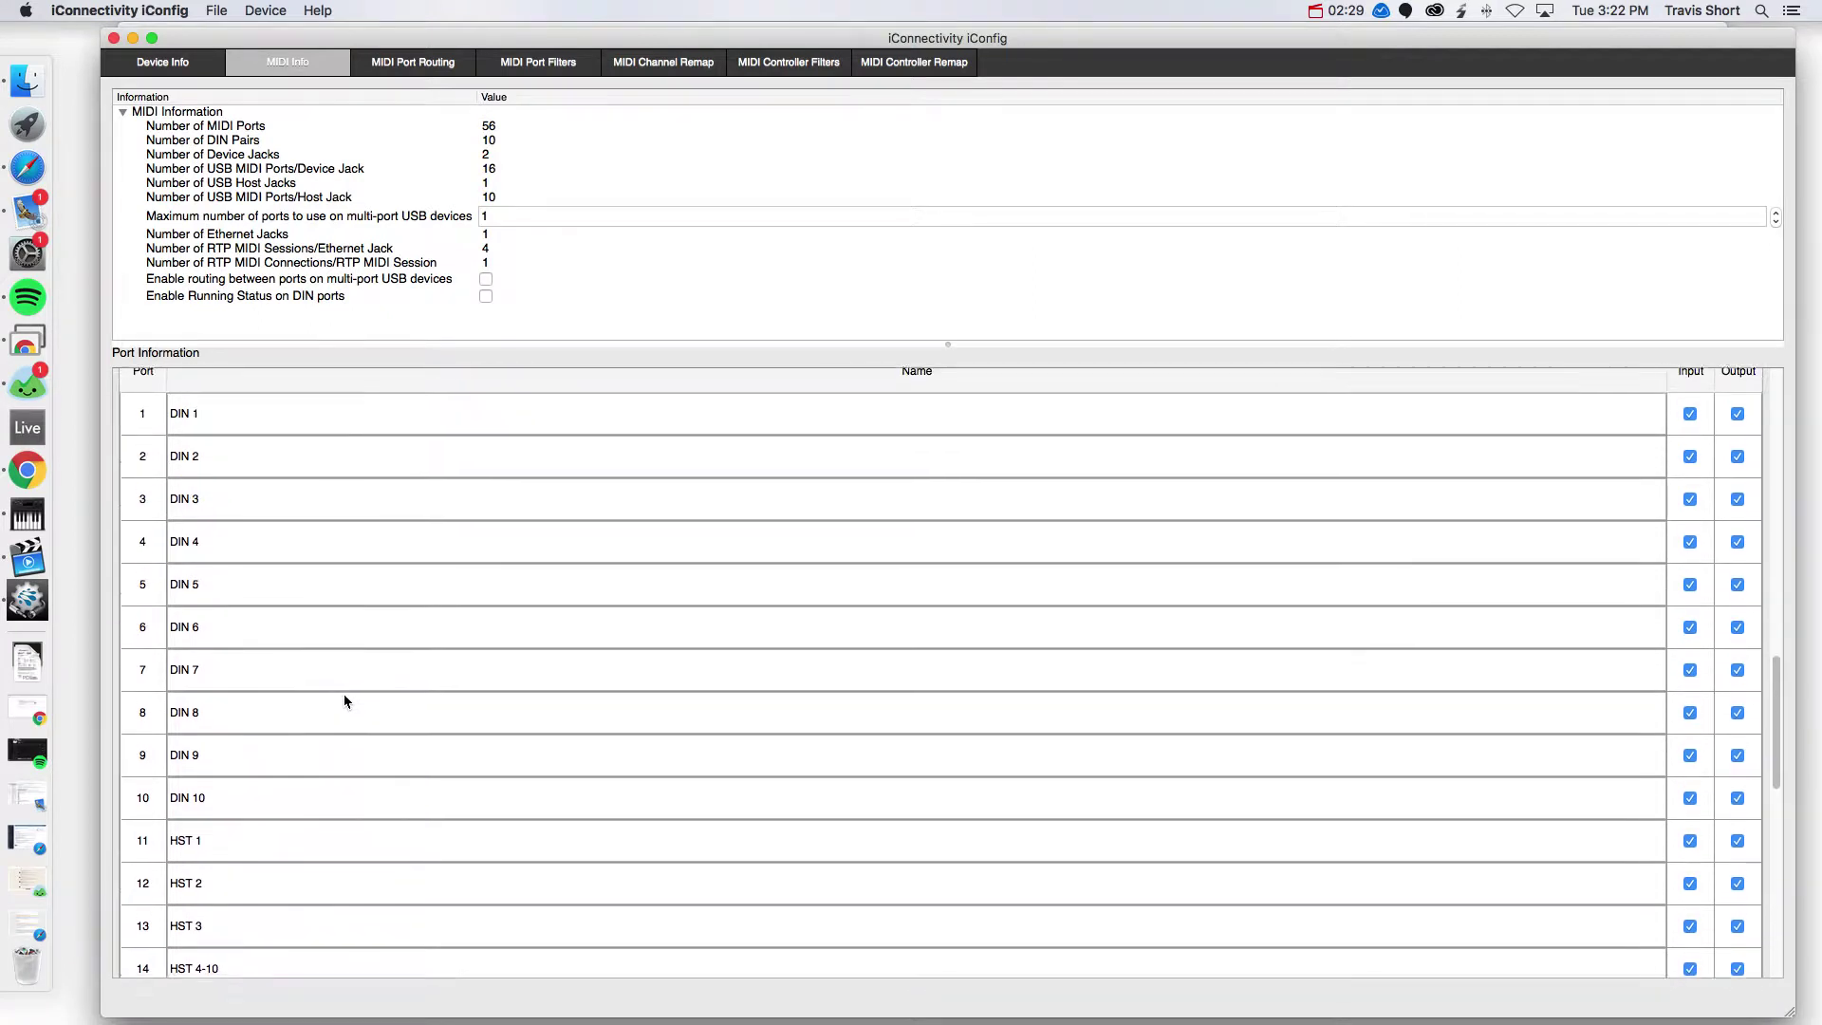
pyautogui.scroll(-5, 344, 702)
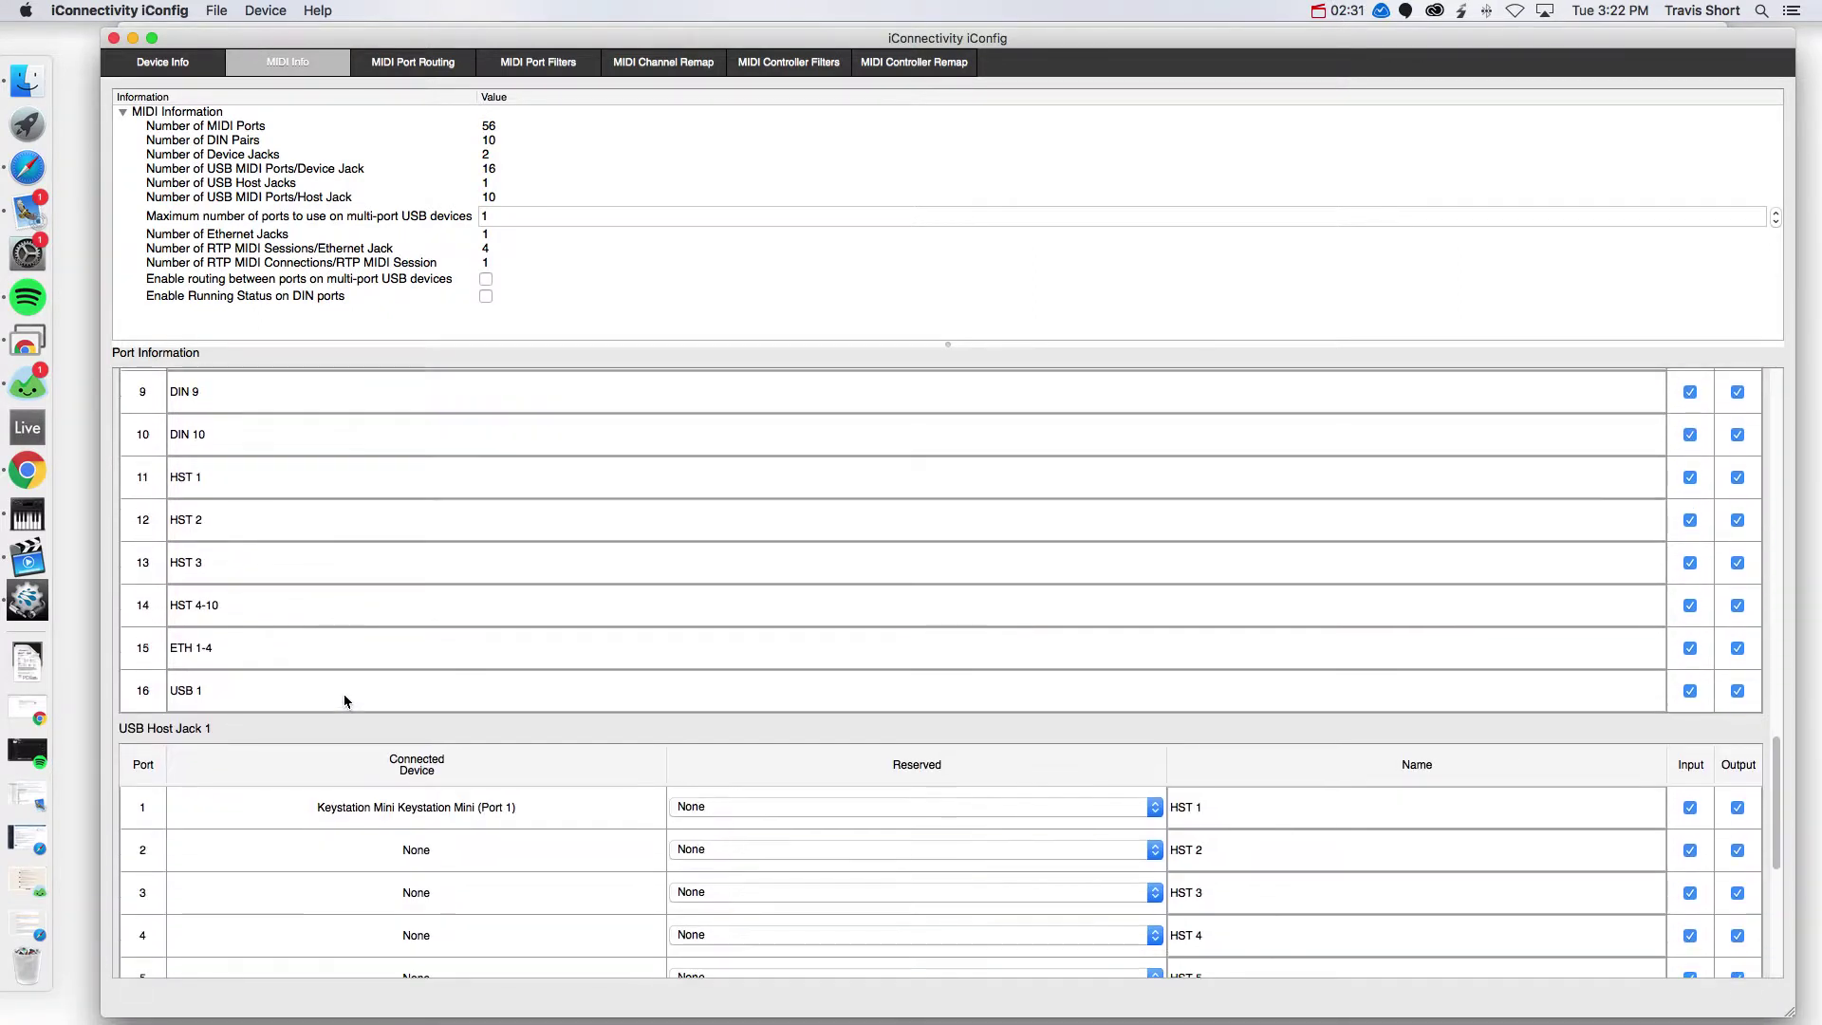
pyautogui.scroll(2, 345, 703)
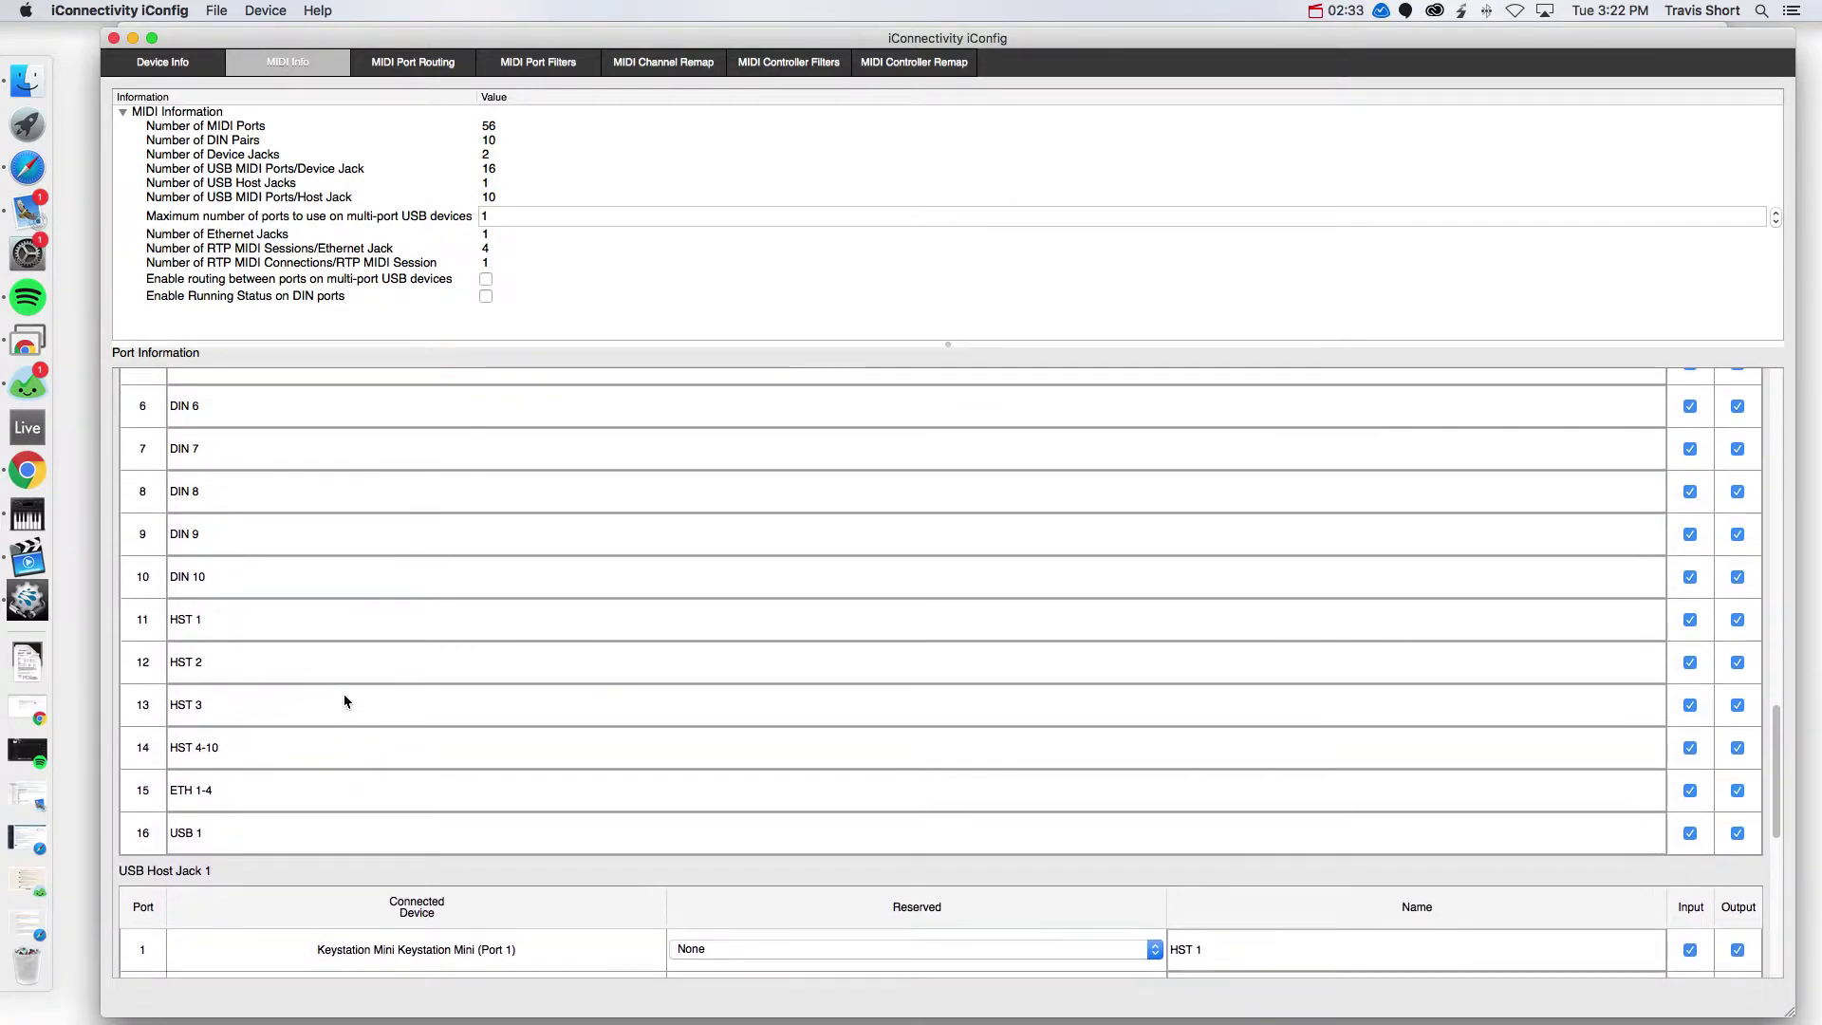
pyautogui.scroll(3, 345, 703)
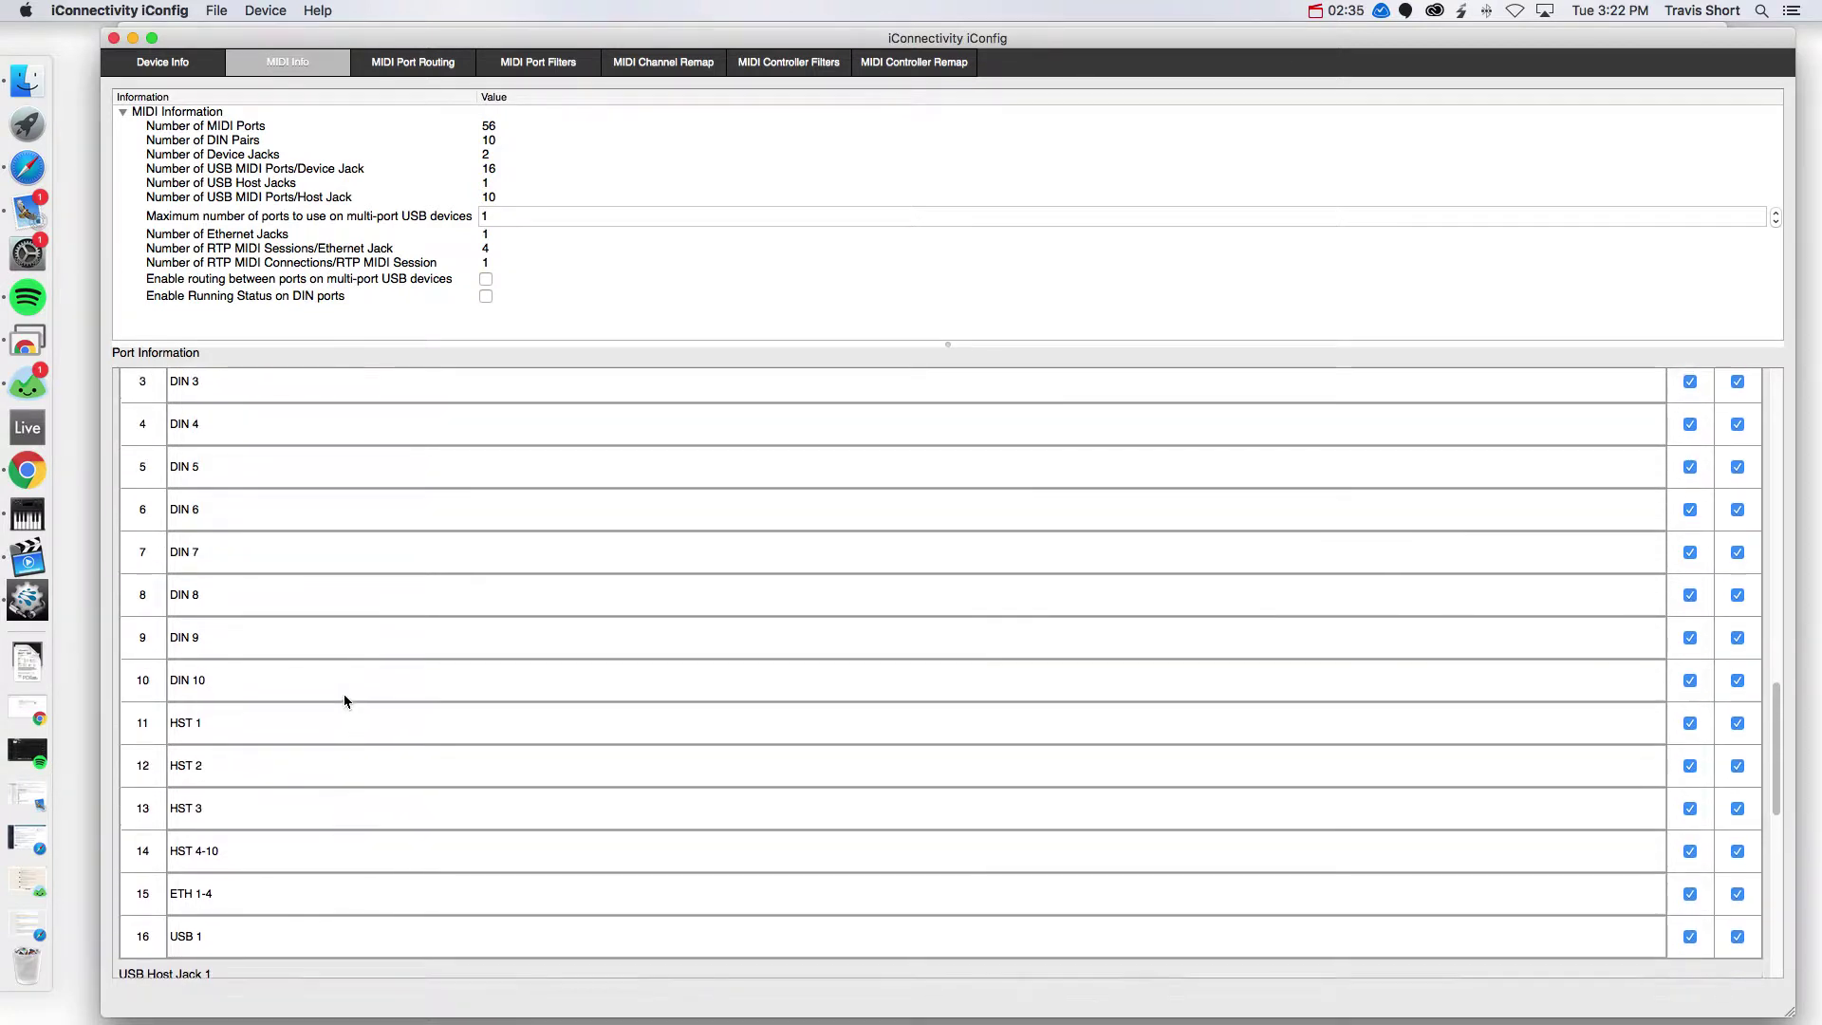
pyautogui.scroll(1, 344, 703)
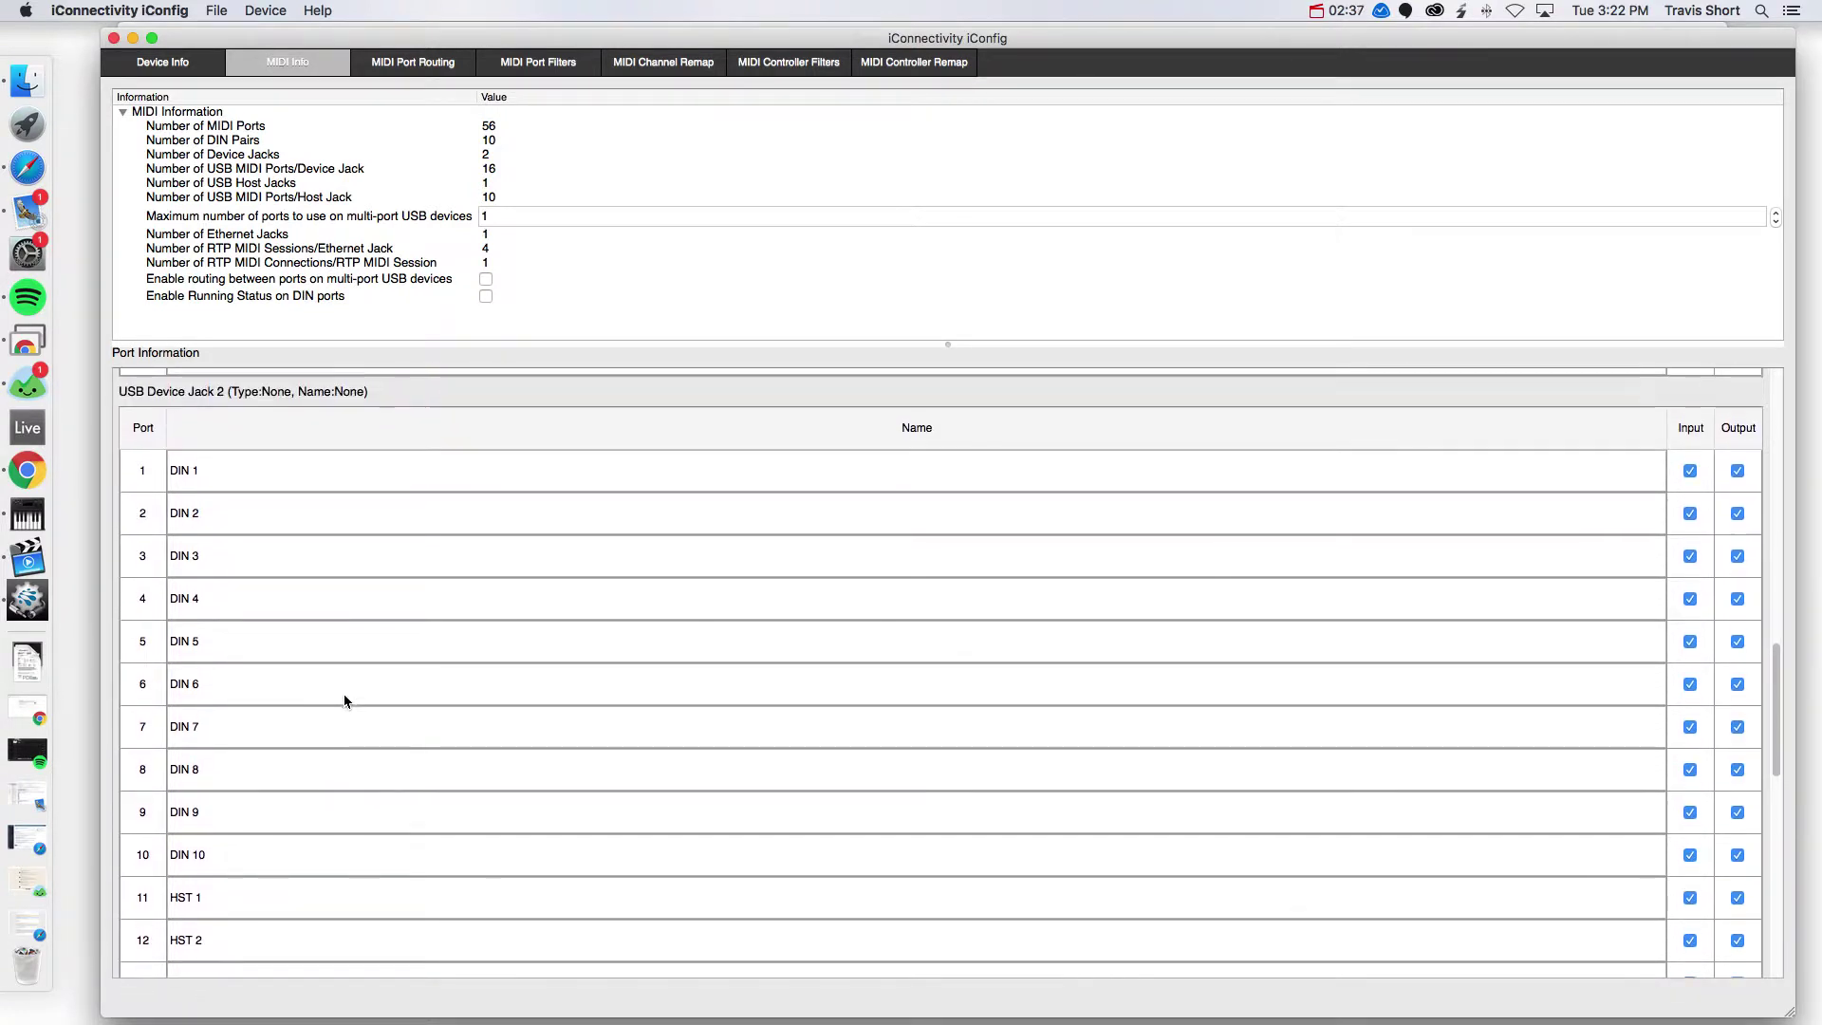
pyautogui.scroll(-4, 344, 702)
pyautogui.scroll(2, 345, 703)
pyautogui.scroll(-2, 345, 702)
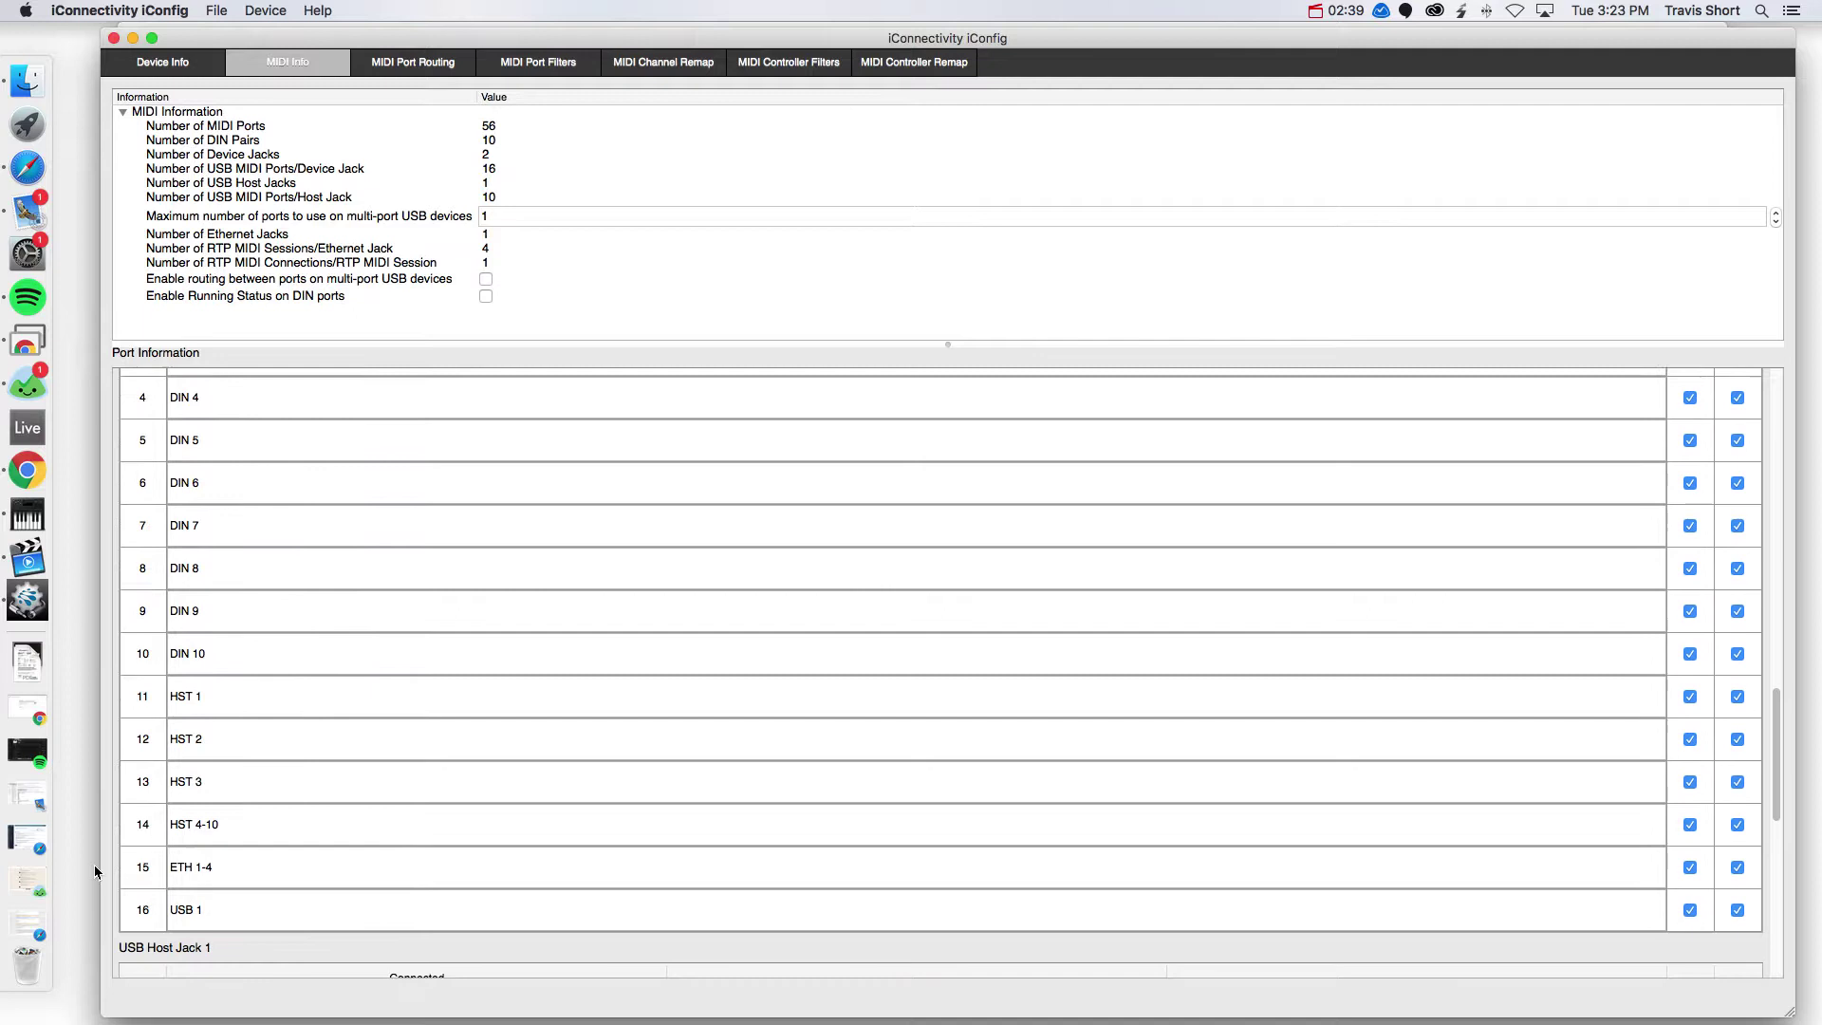
# Try editing the Name cells of ports 14–16 (HST 4-10, ETH 1-4, USB 1).
pyautogui.doubleClick(324, 924)
pyautogui.click(418, 921)
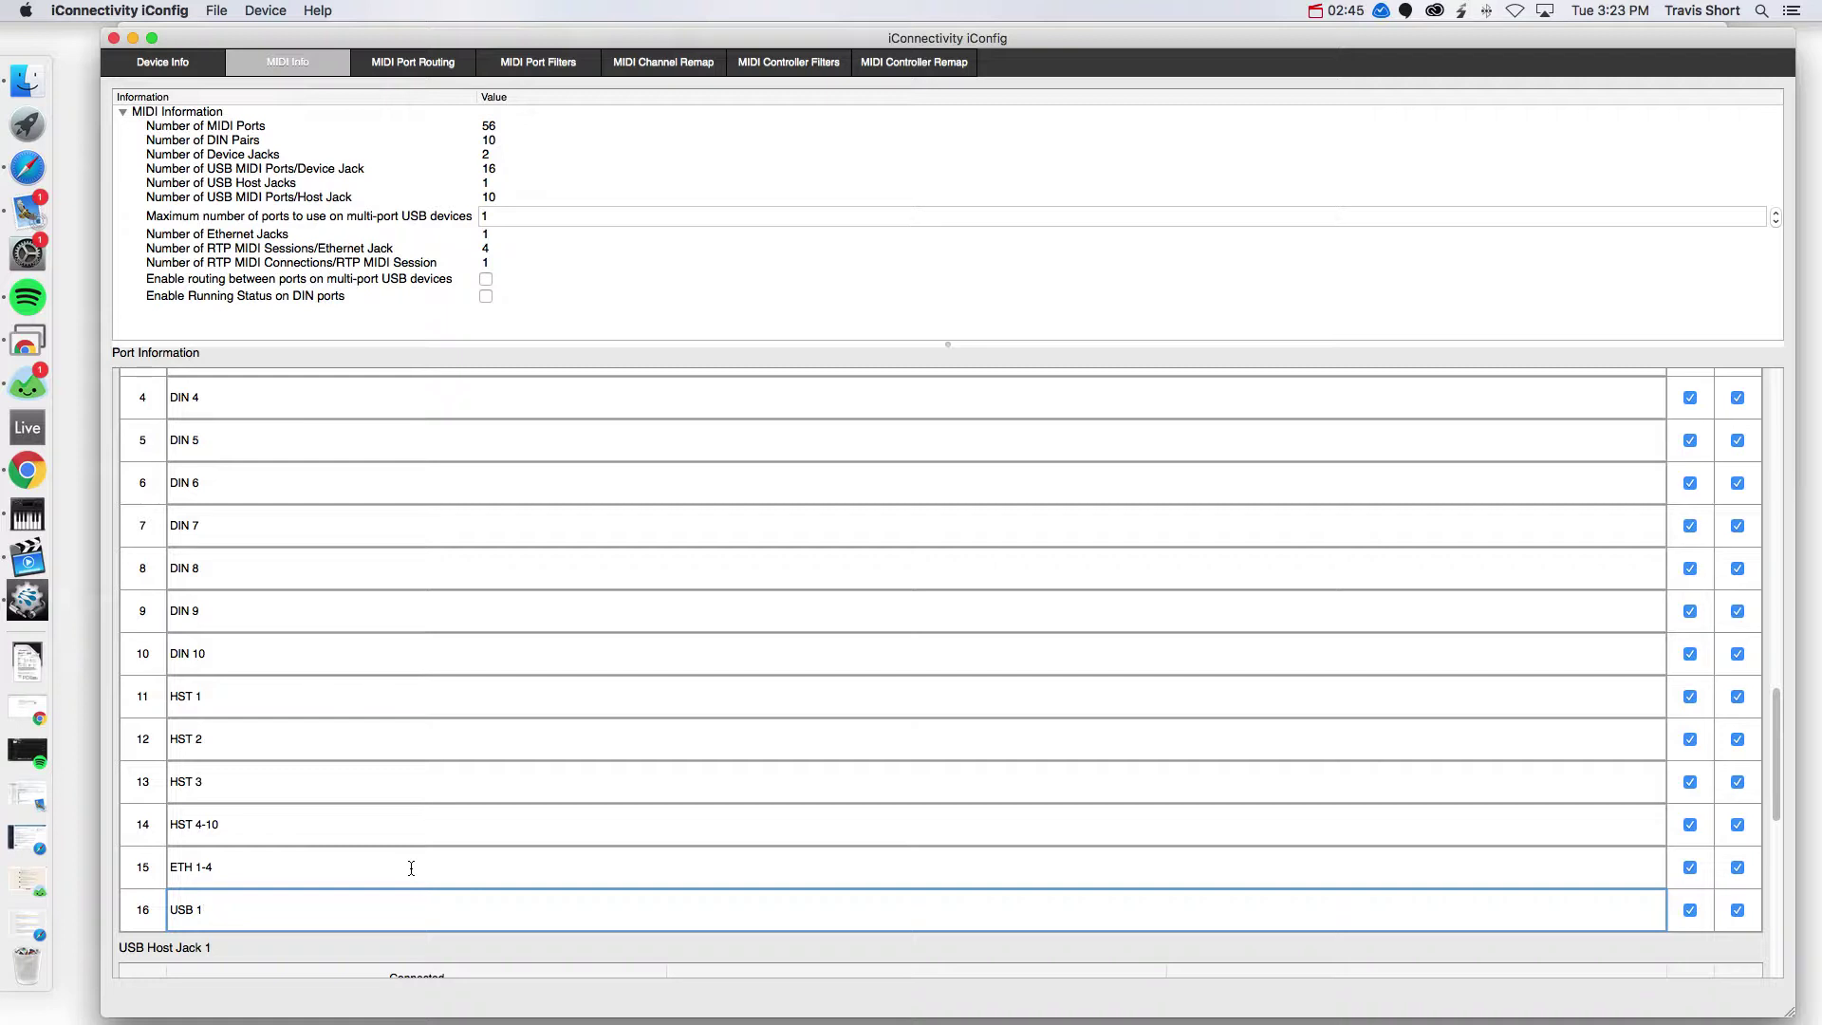
pyautogui.click(238, 822)
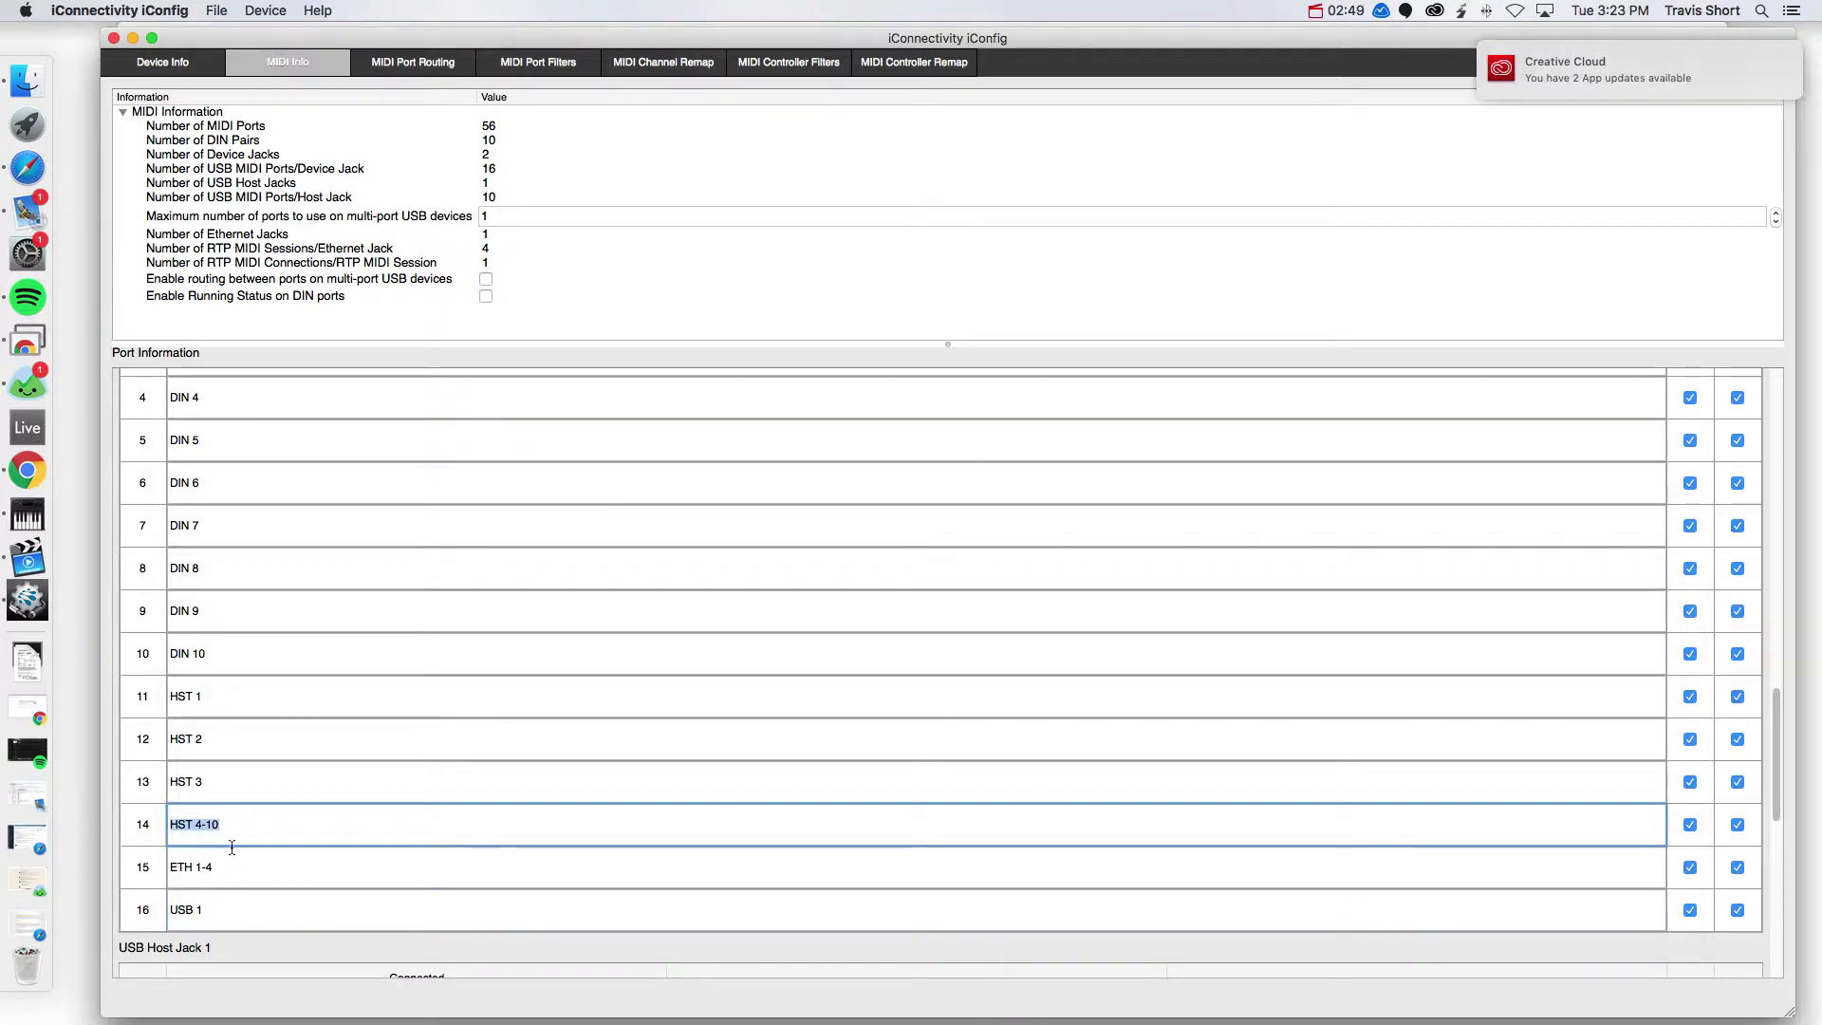
pyautogui.click(285, 866)
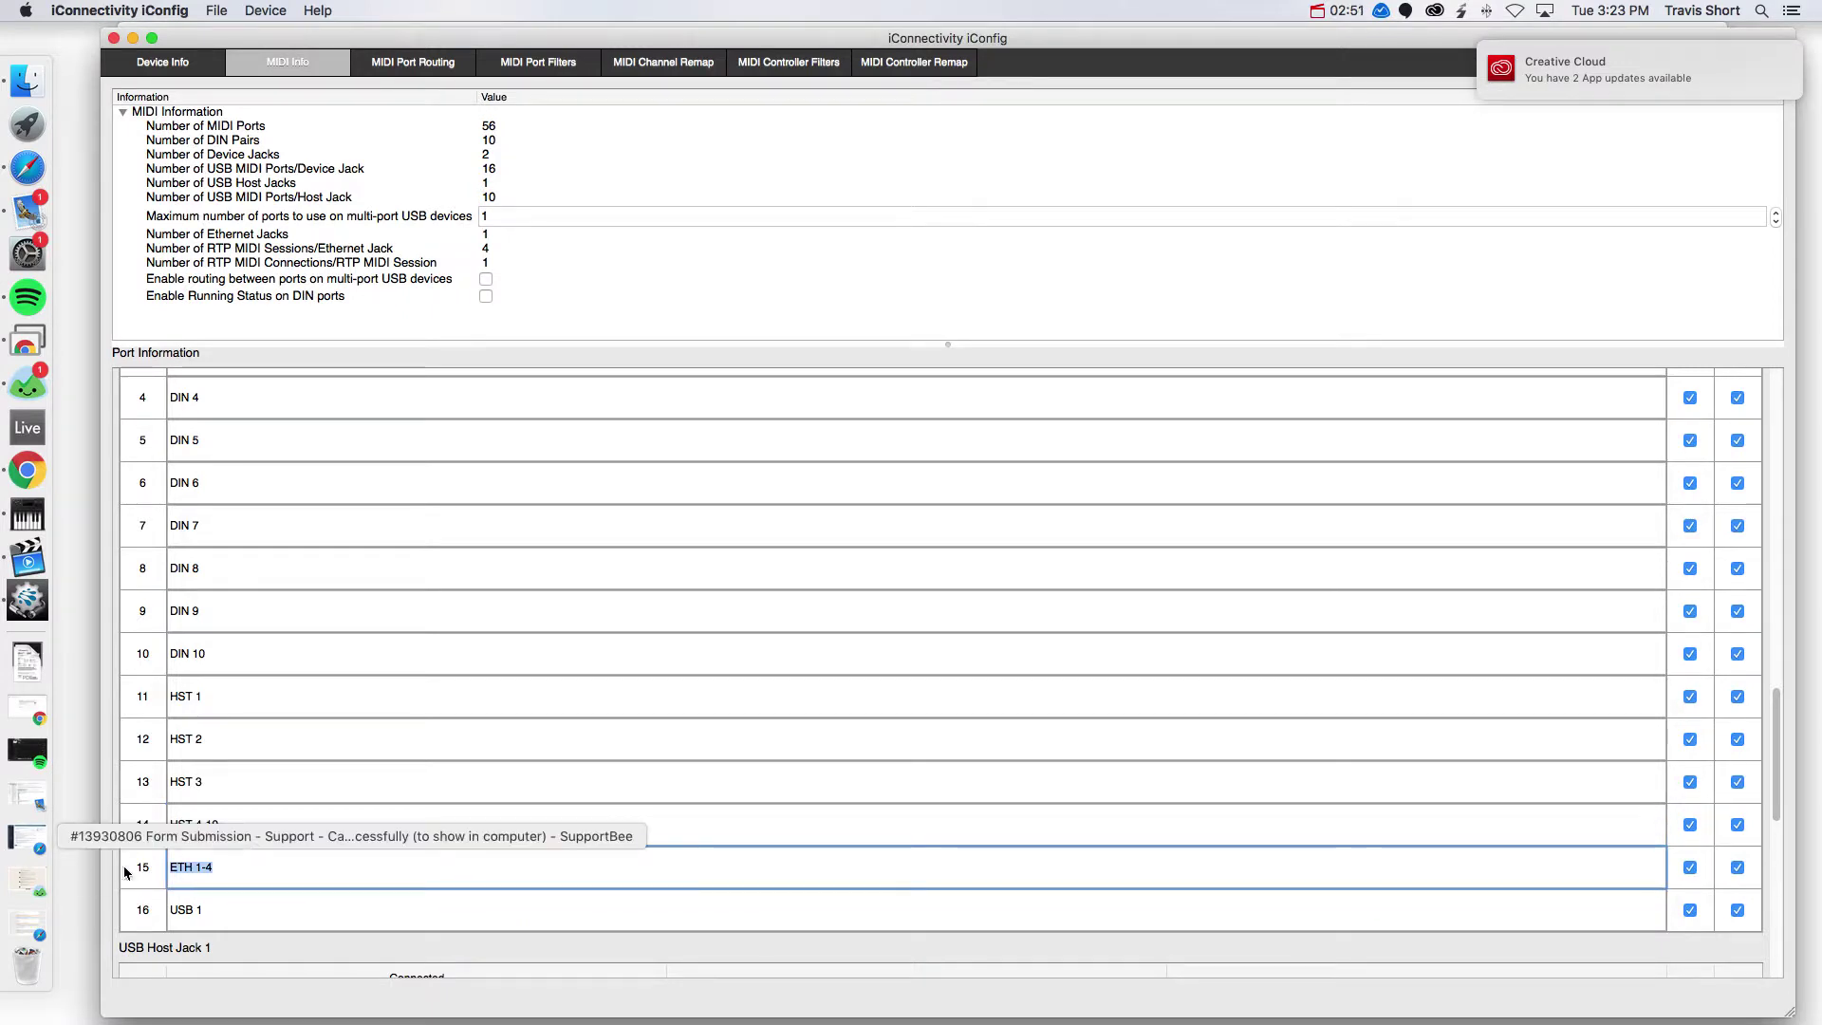
pyautogui.click(322, 885)
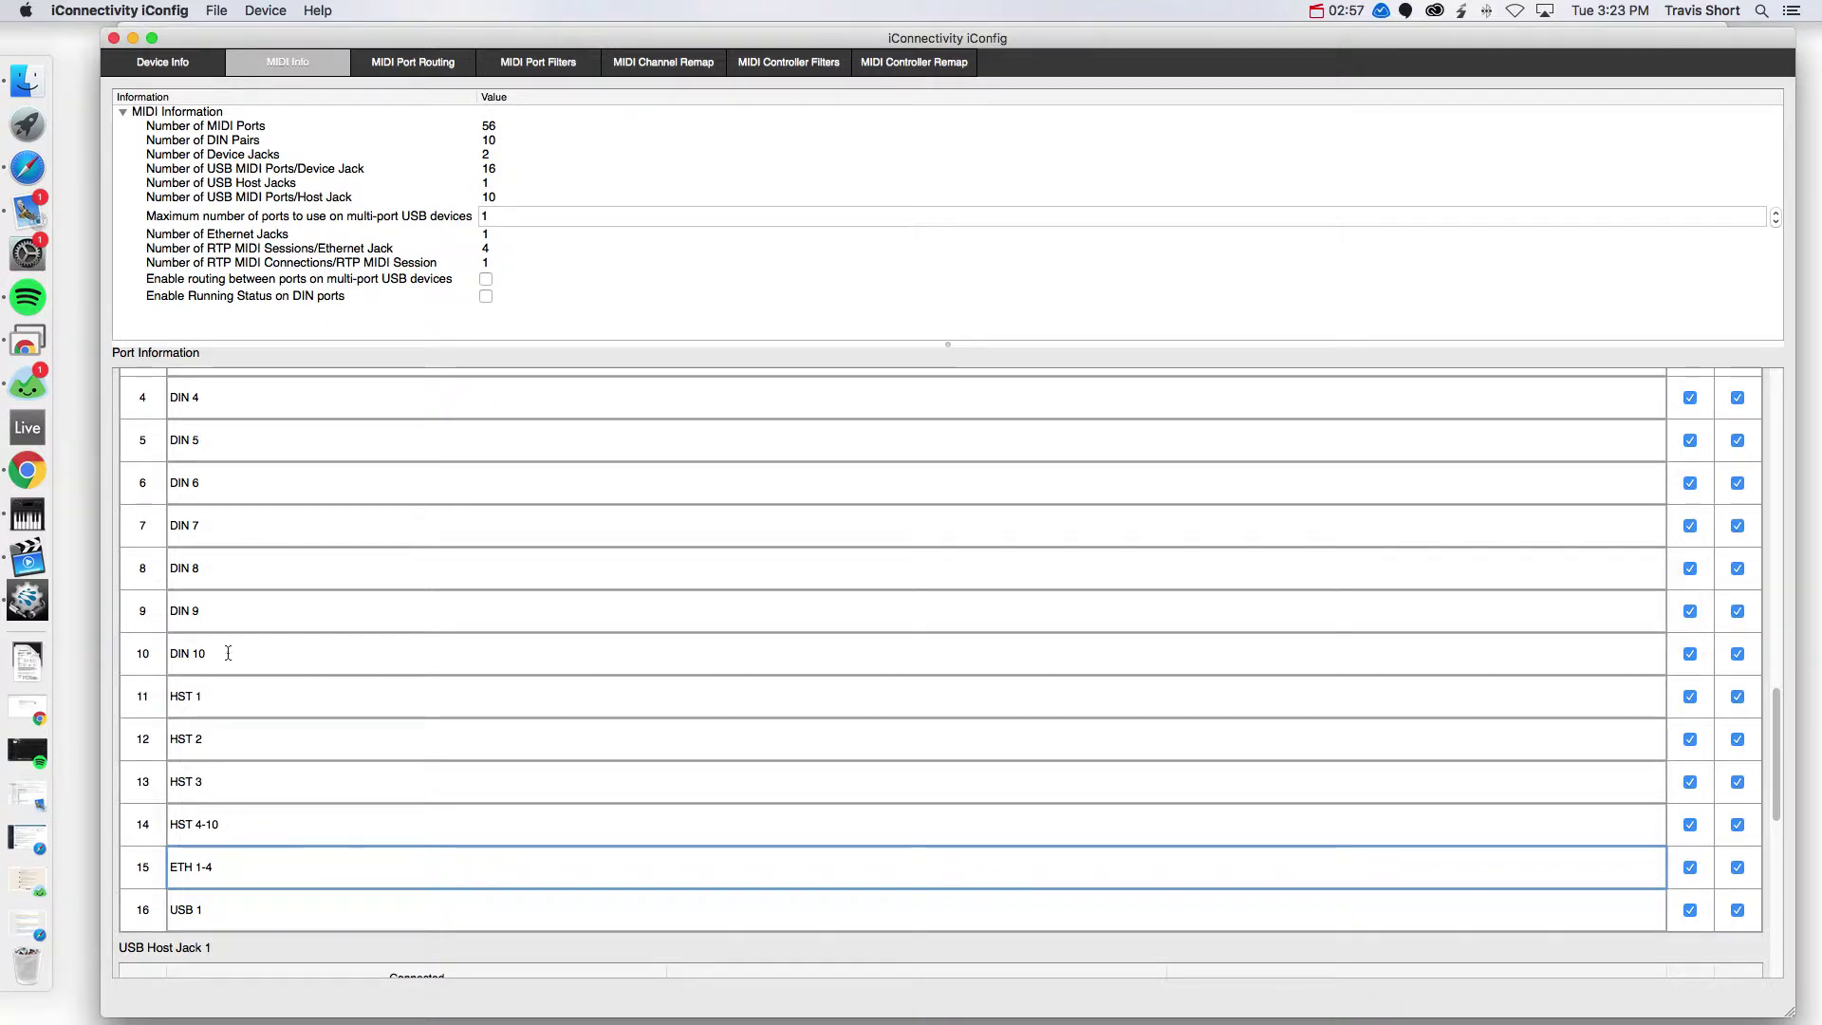
pyautogui.scroll(3, 227, 645)
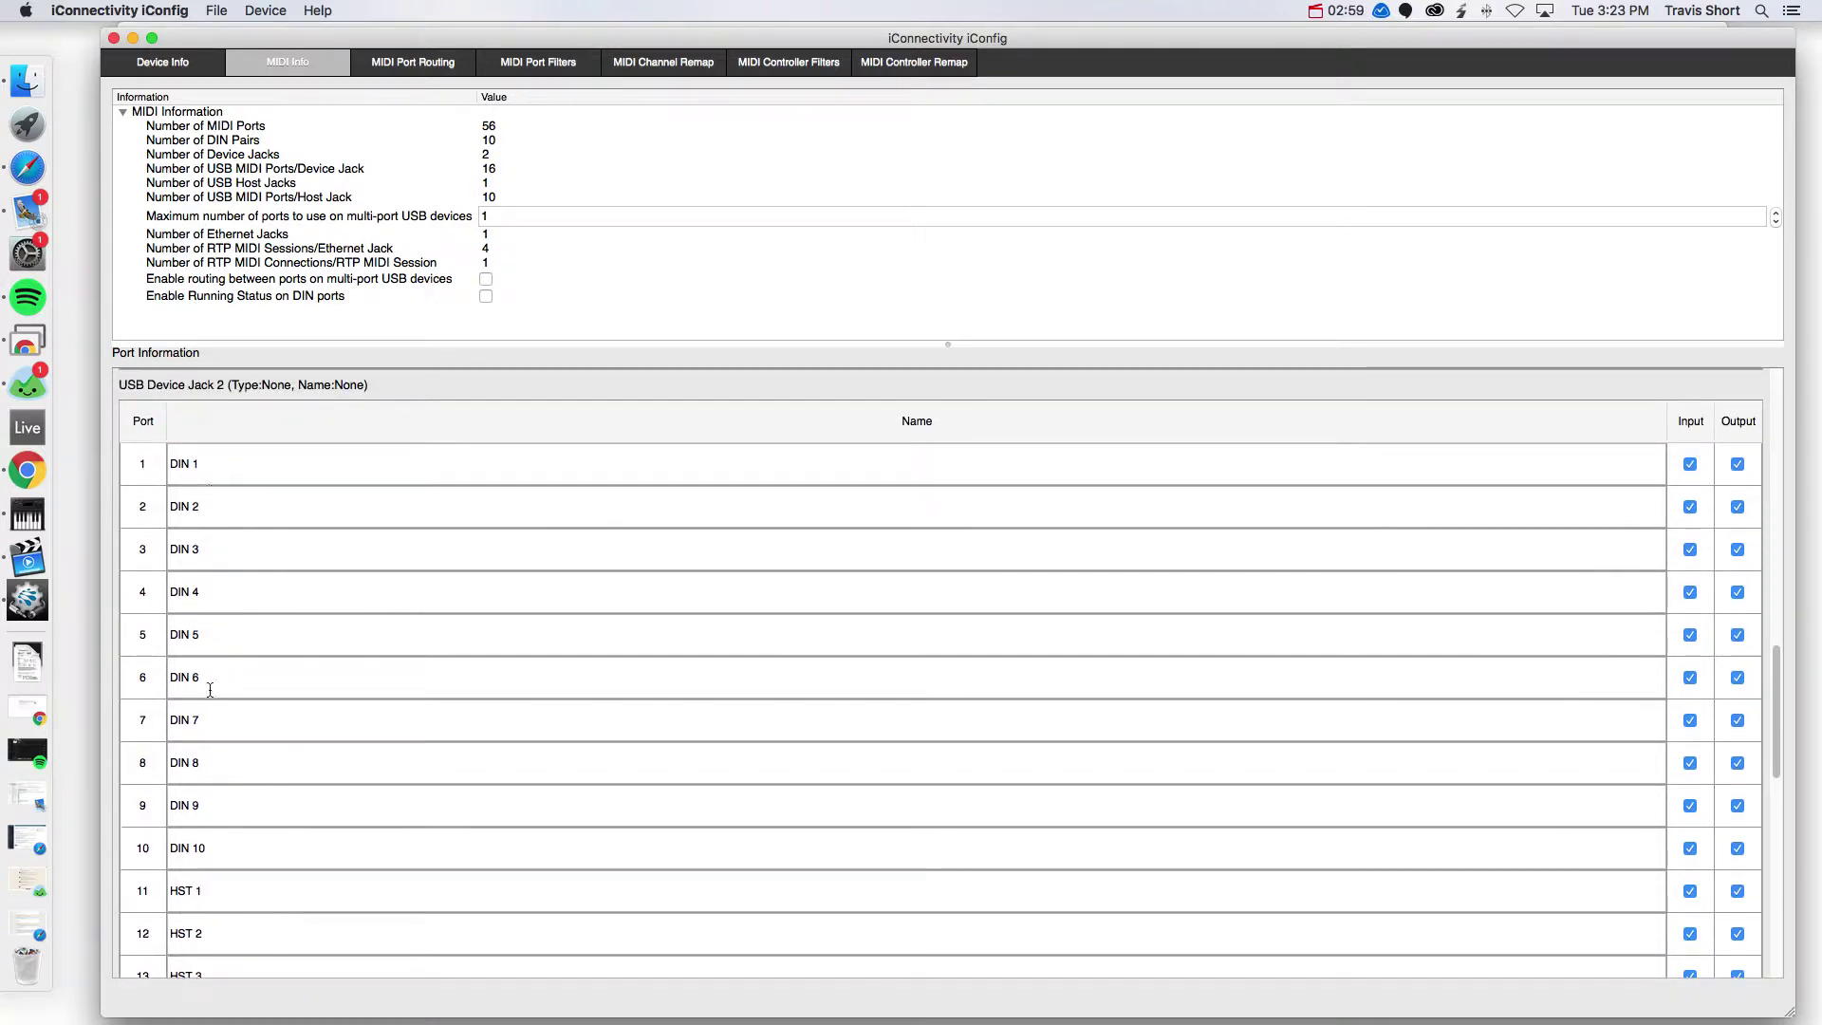
pyautogui.scroll(-2, 220, 729)
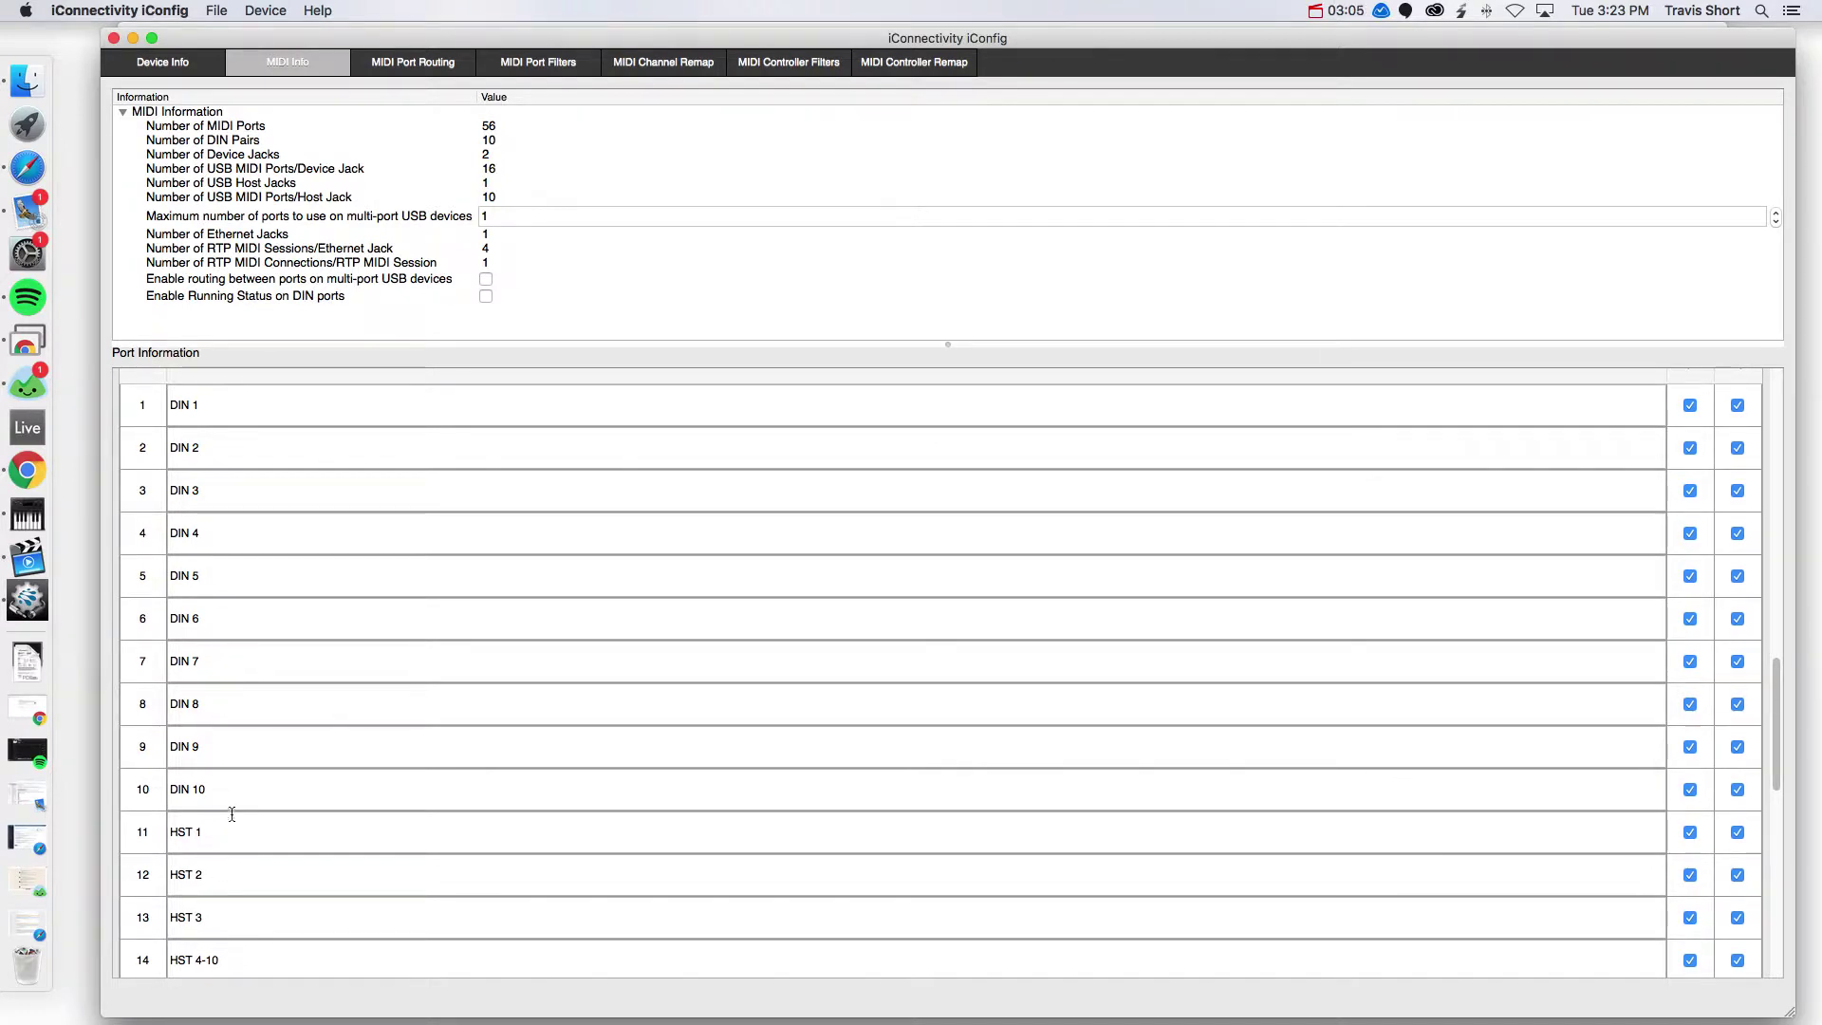
pyautogui.scroll(-3, 232, 814)
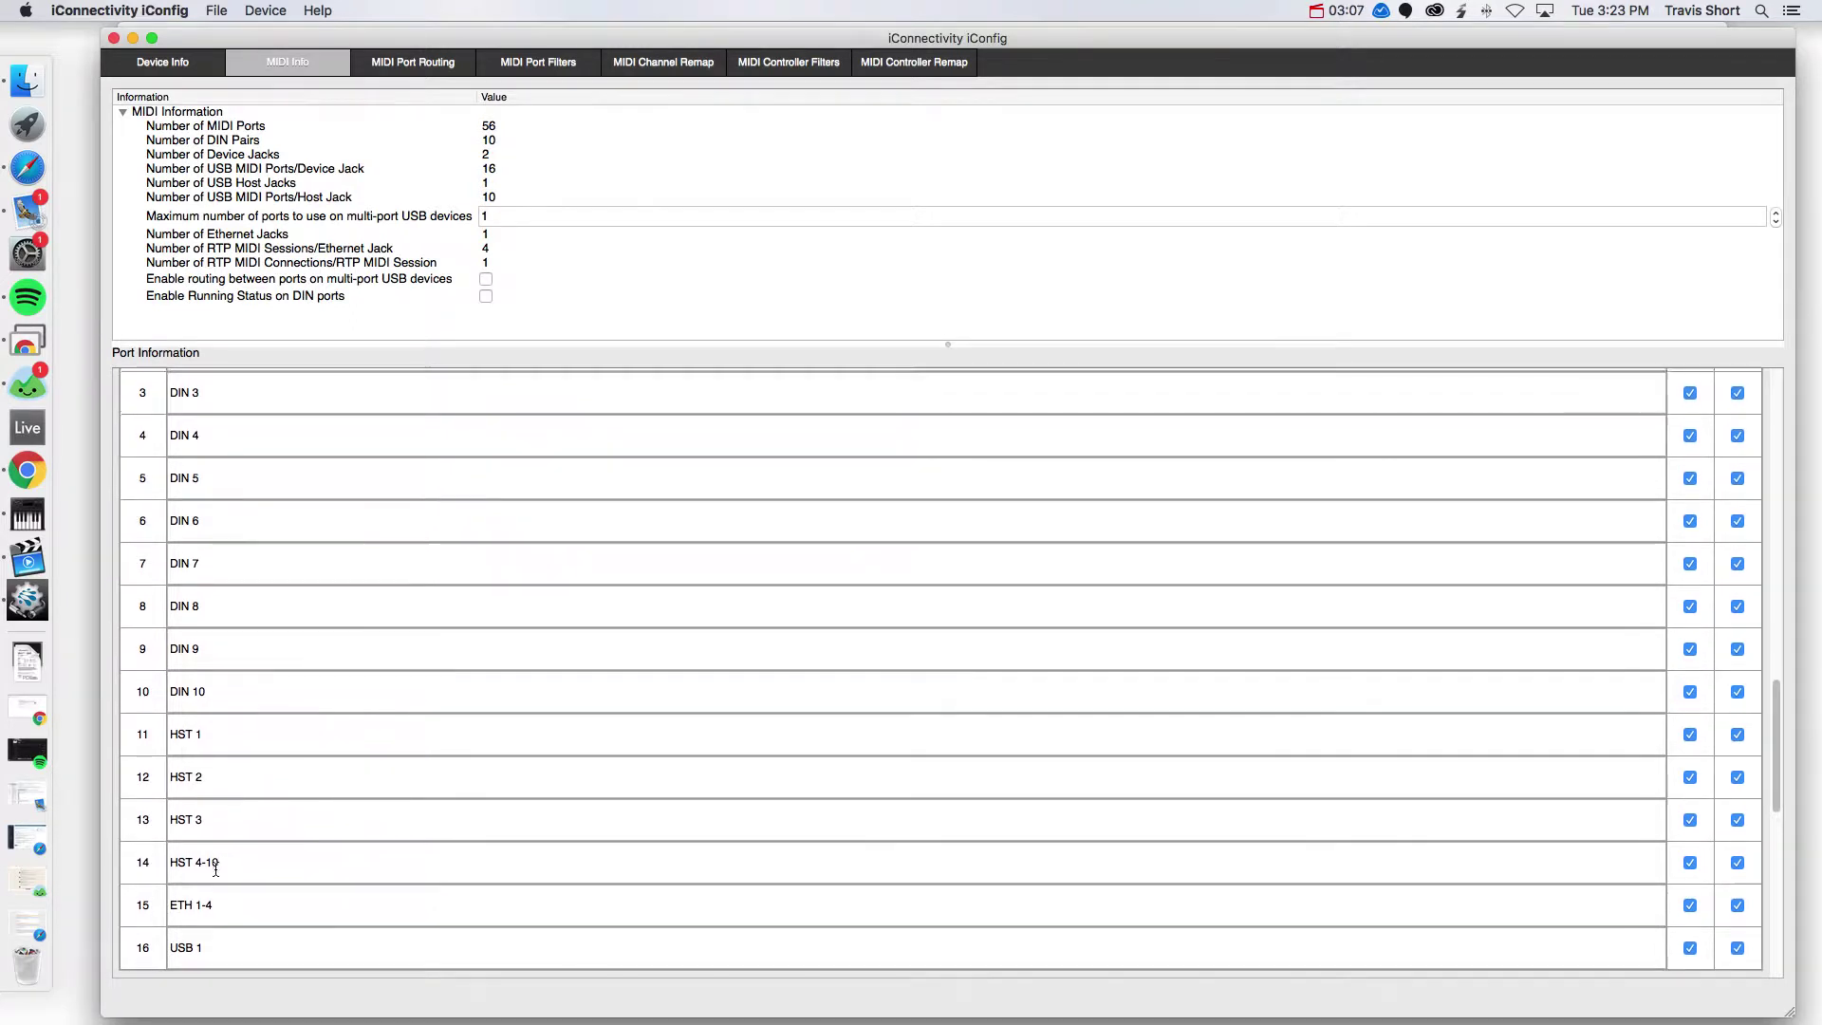
pyautogui.scroll(-1, 204, 607)
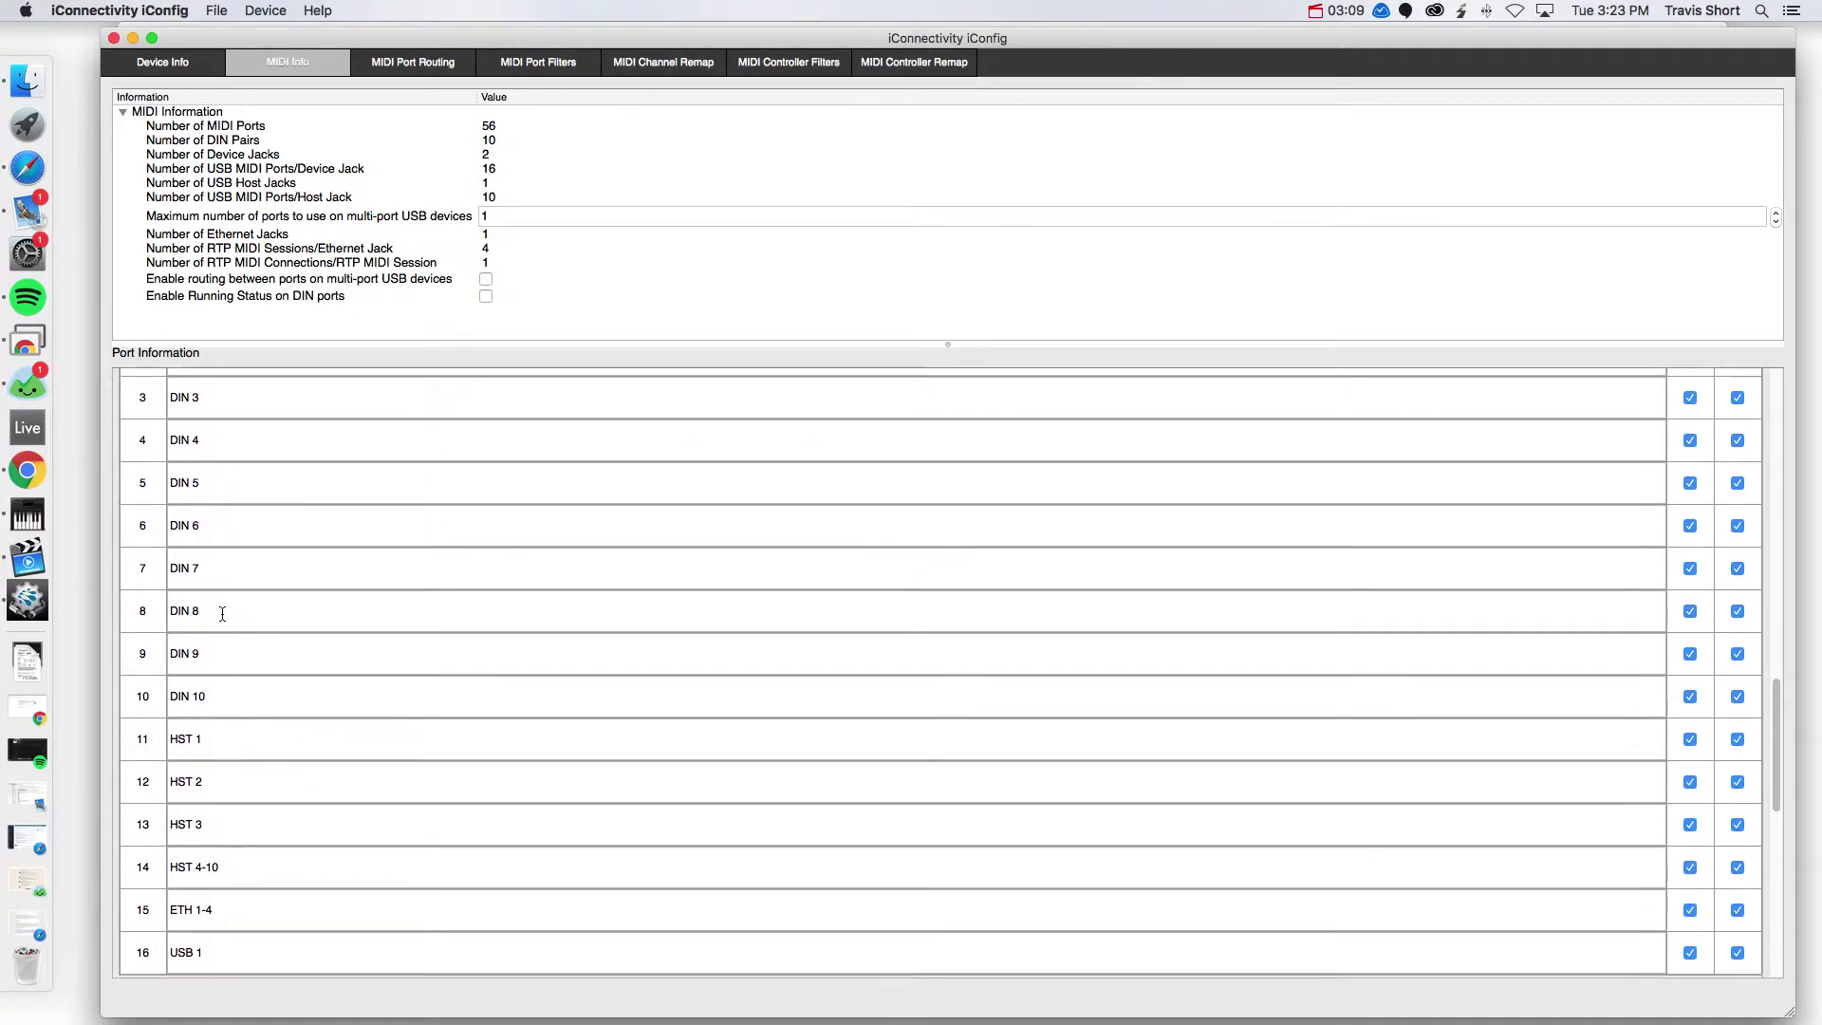
# Rename ports 7–10 from DIN 7–DIN 10 to HST 5–HST 8.
pyautogui.doubleClick(216, 566)
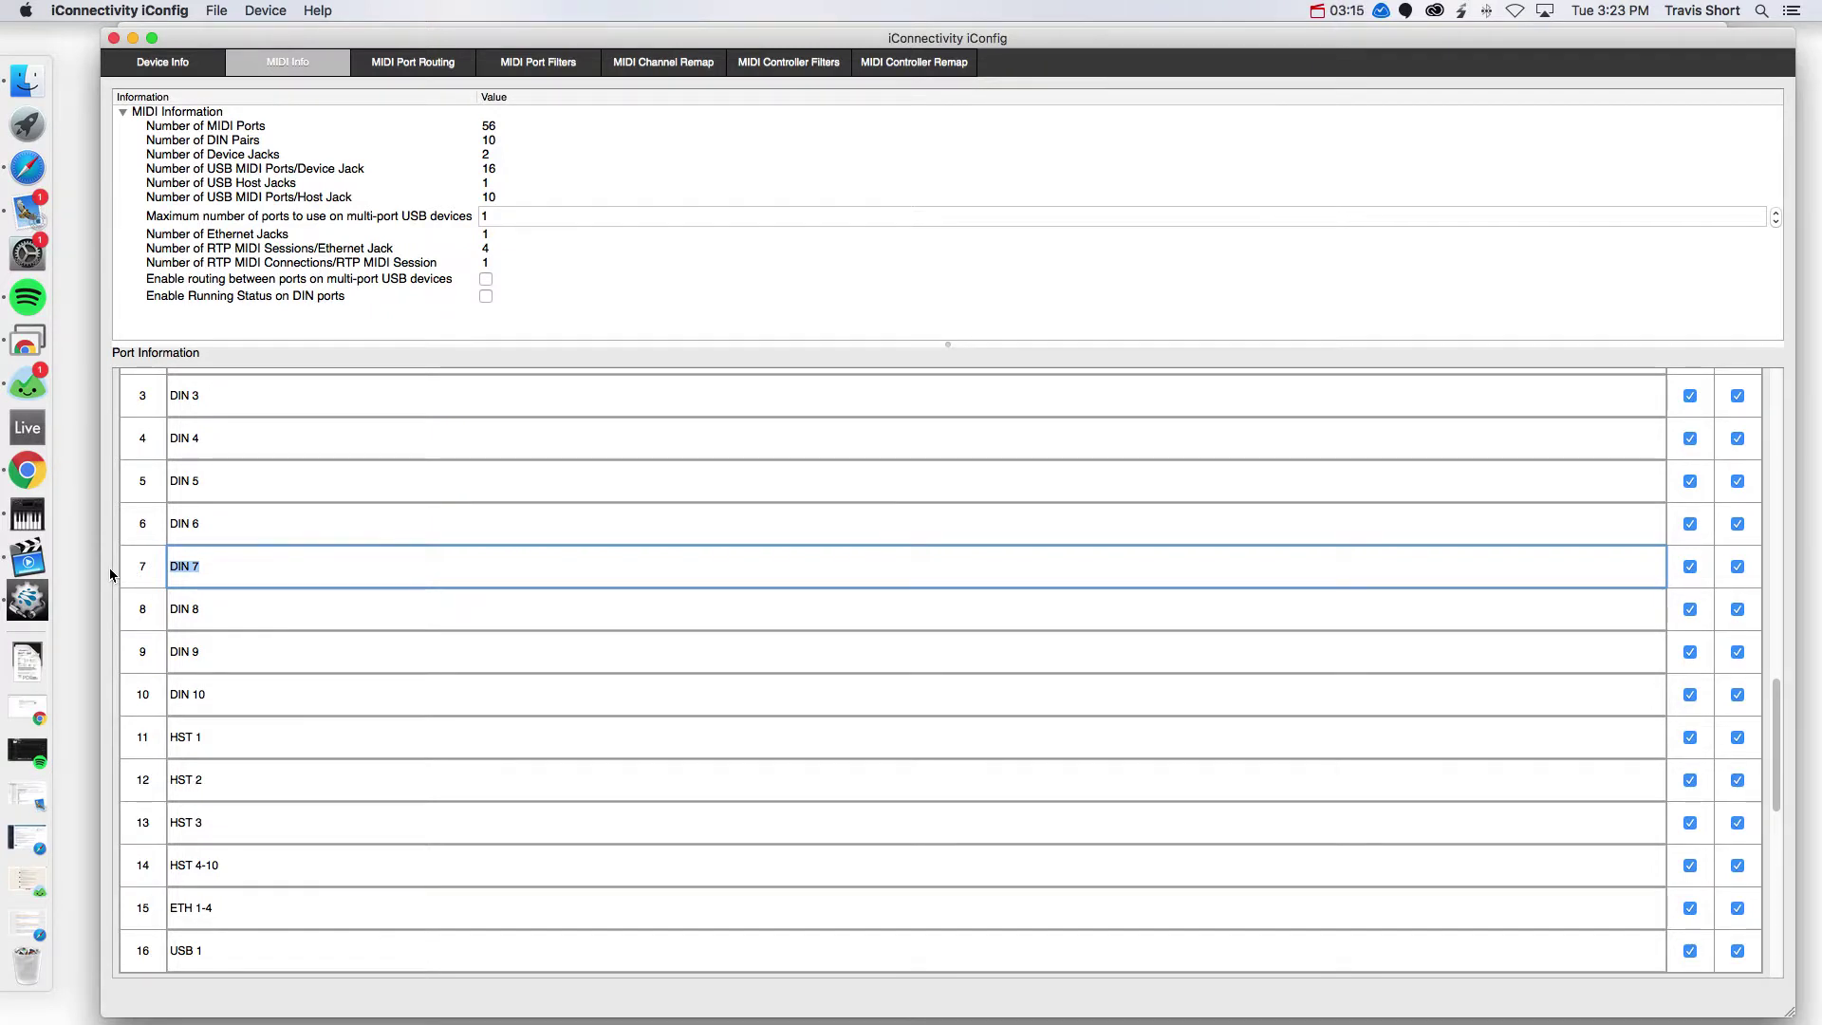
pyautogui.write('HST')
pyautogui.write('5')
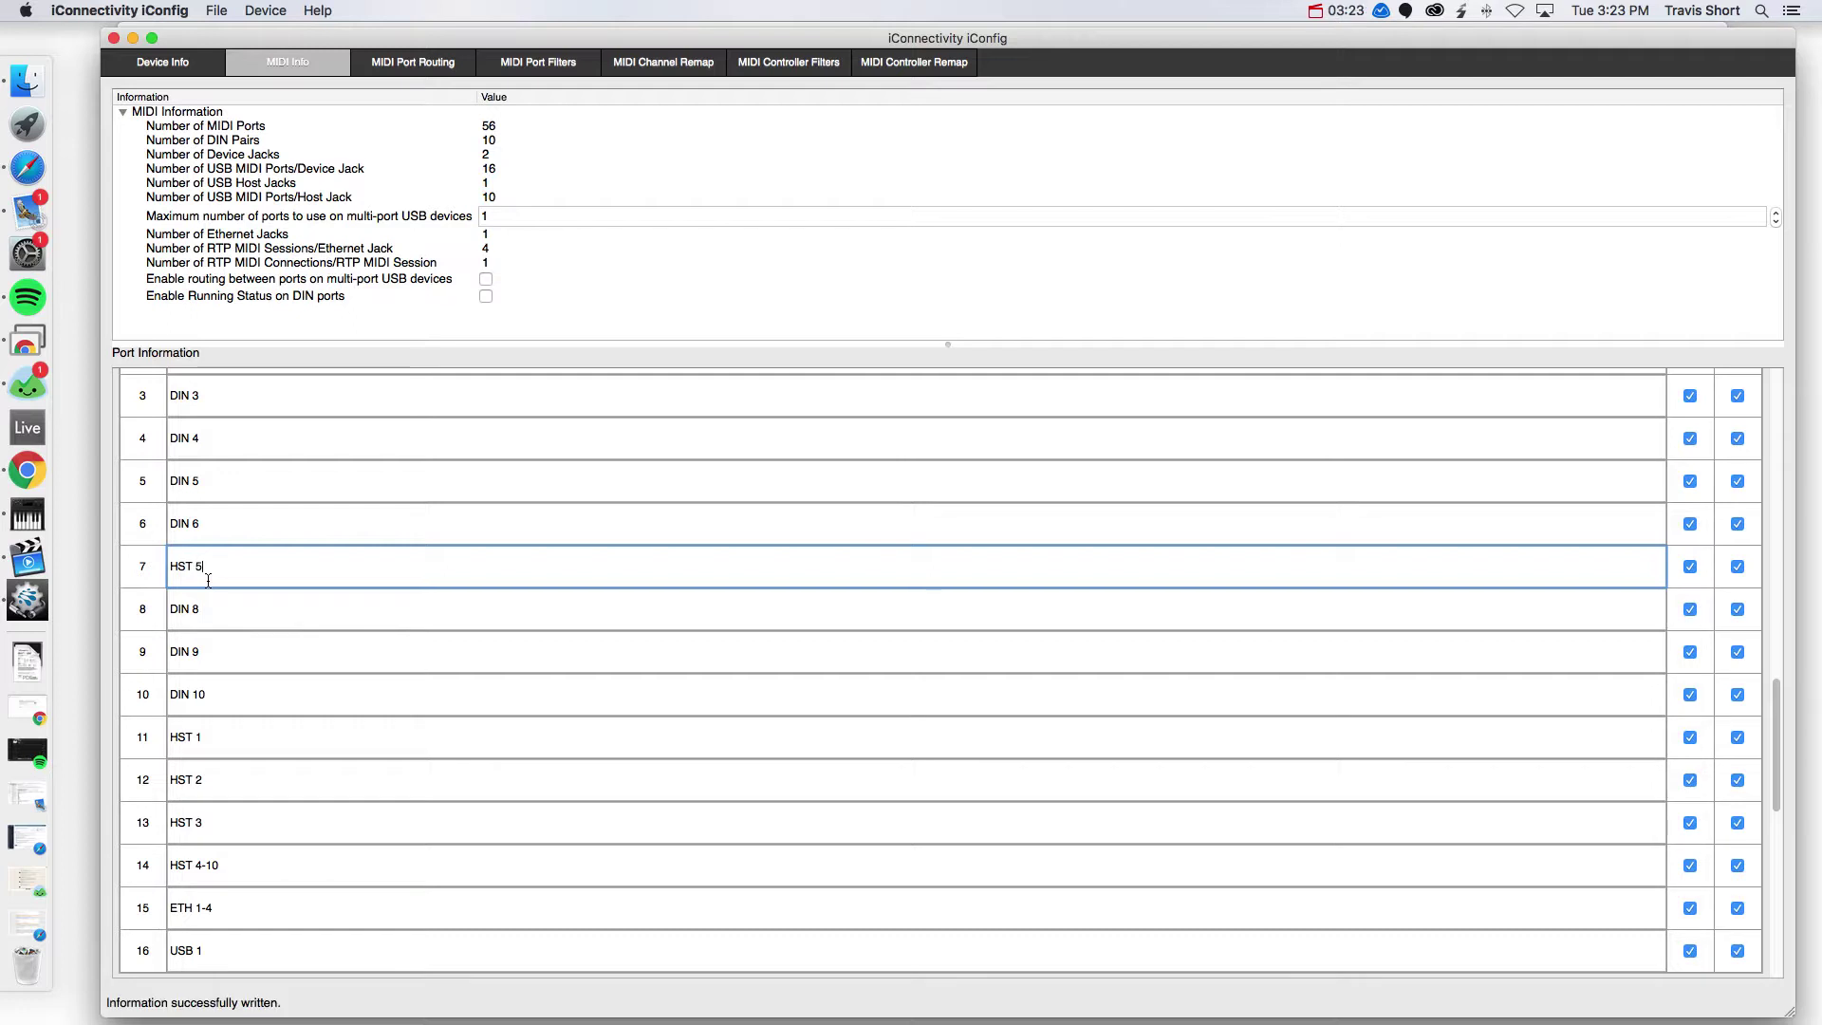
pyautogui.press('Tab')
pyautogui.write('HS')
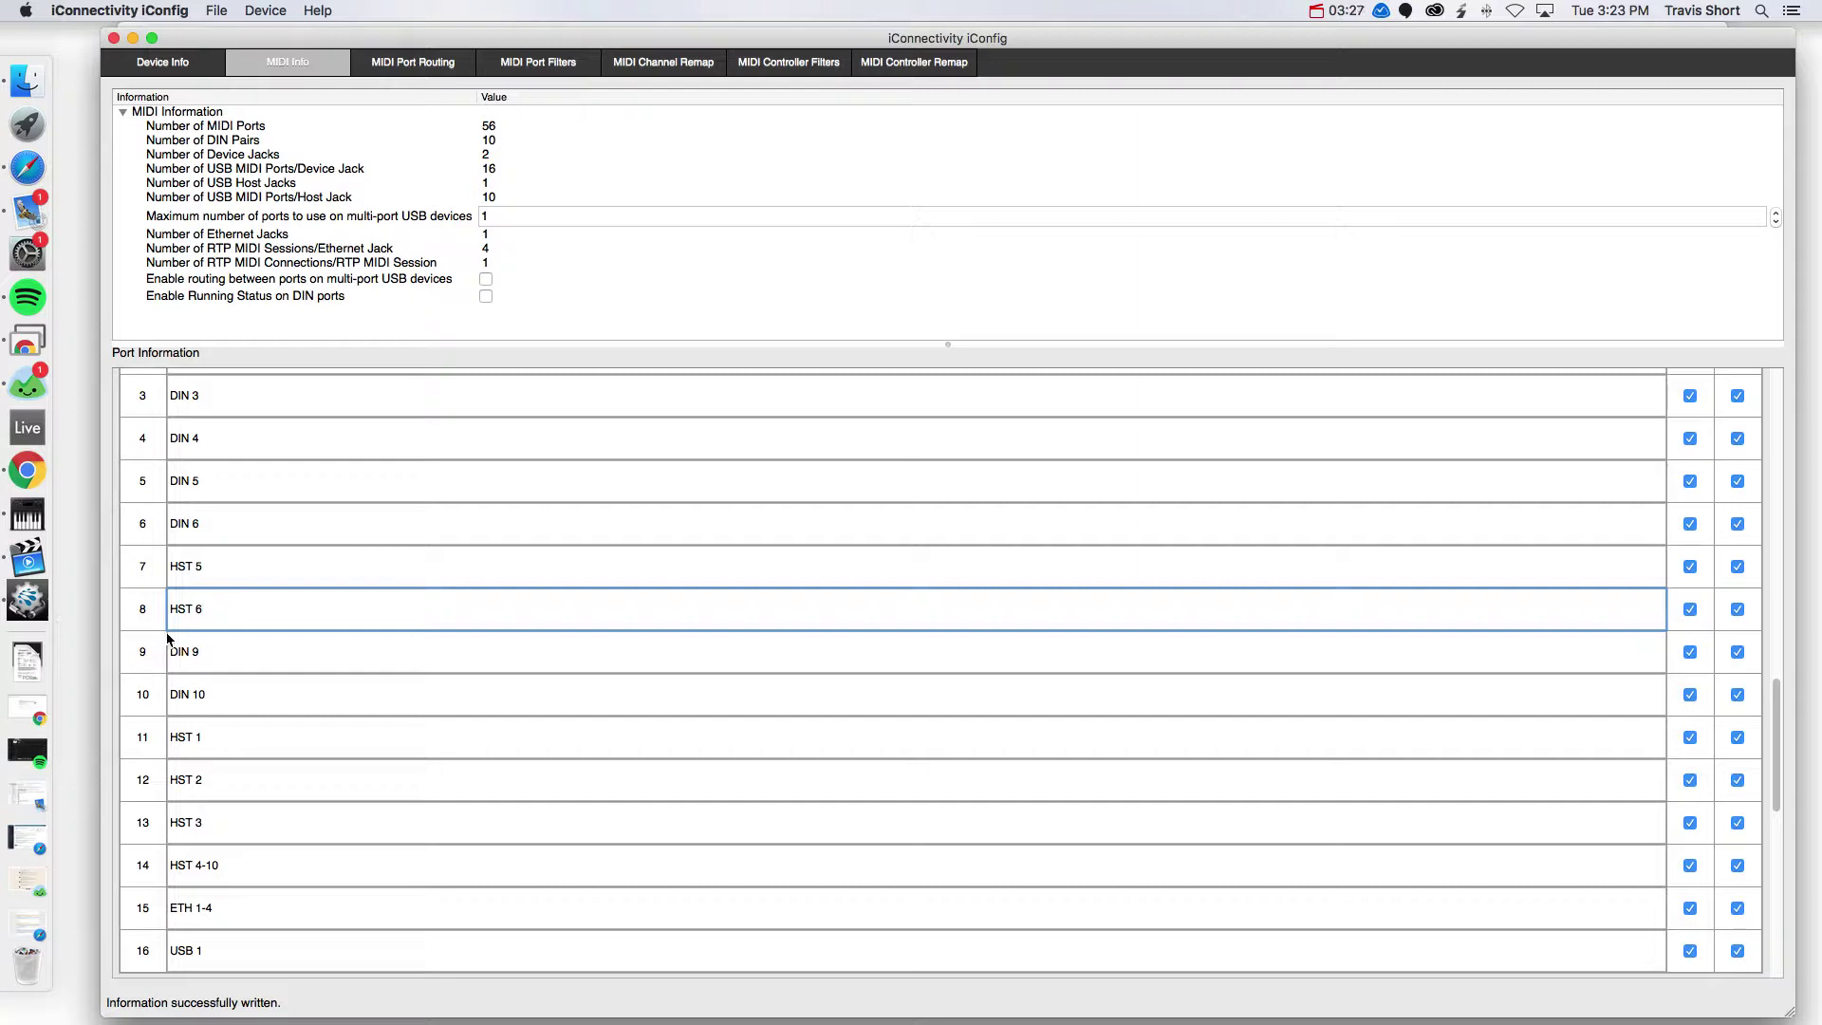
pyautogui.press('Tab')
pyautogui.write('HS')
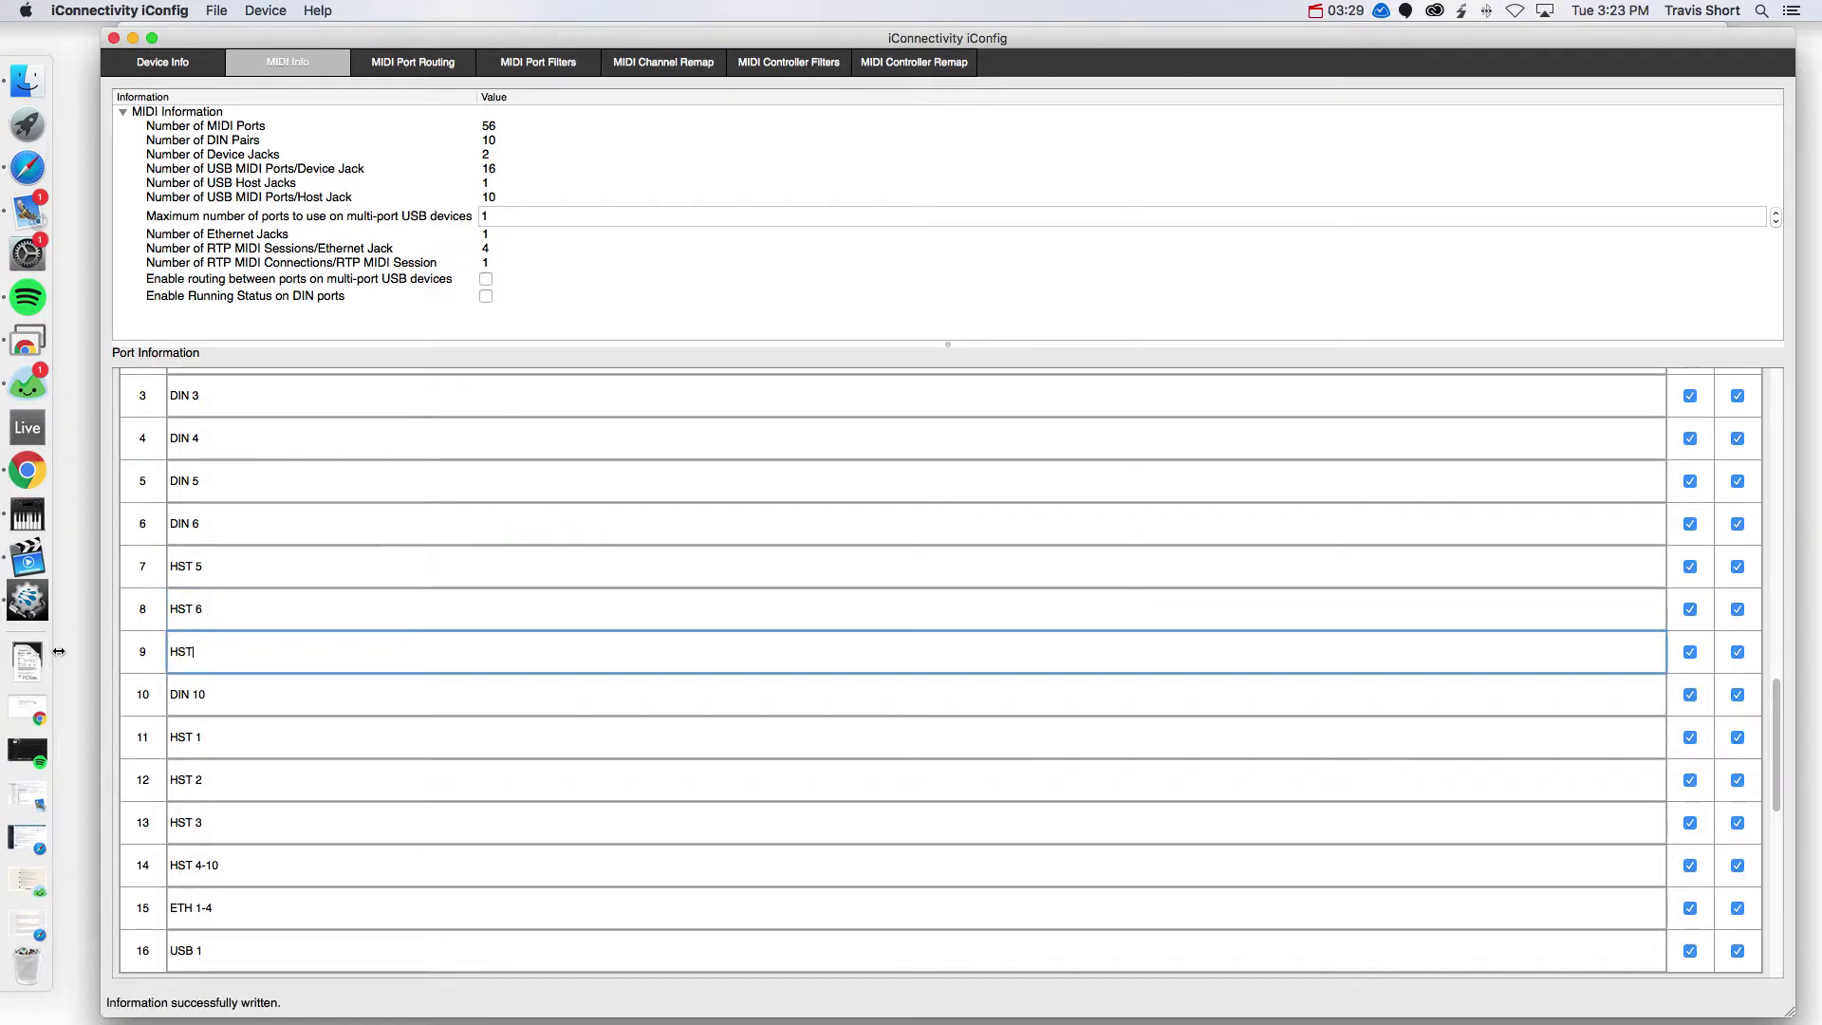
pyautogui.press('Tab')
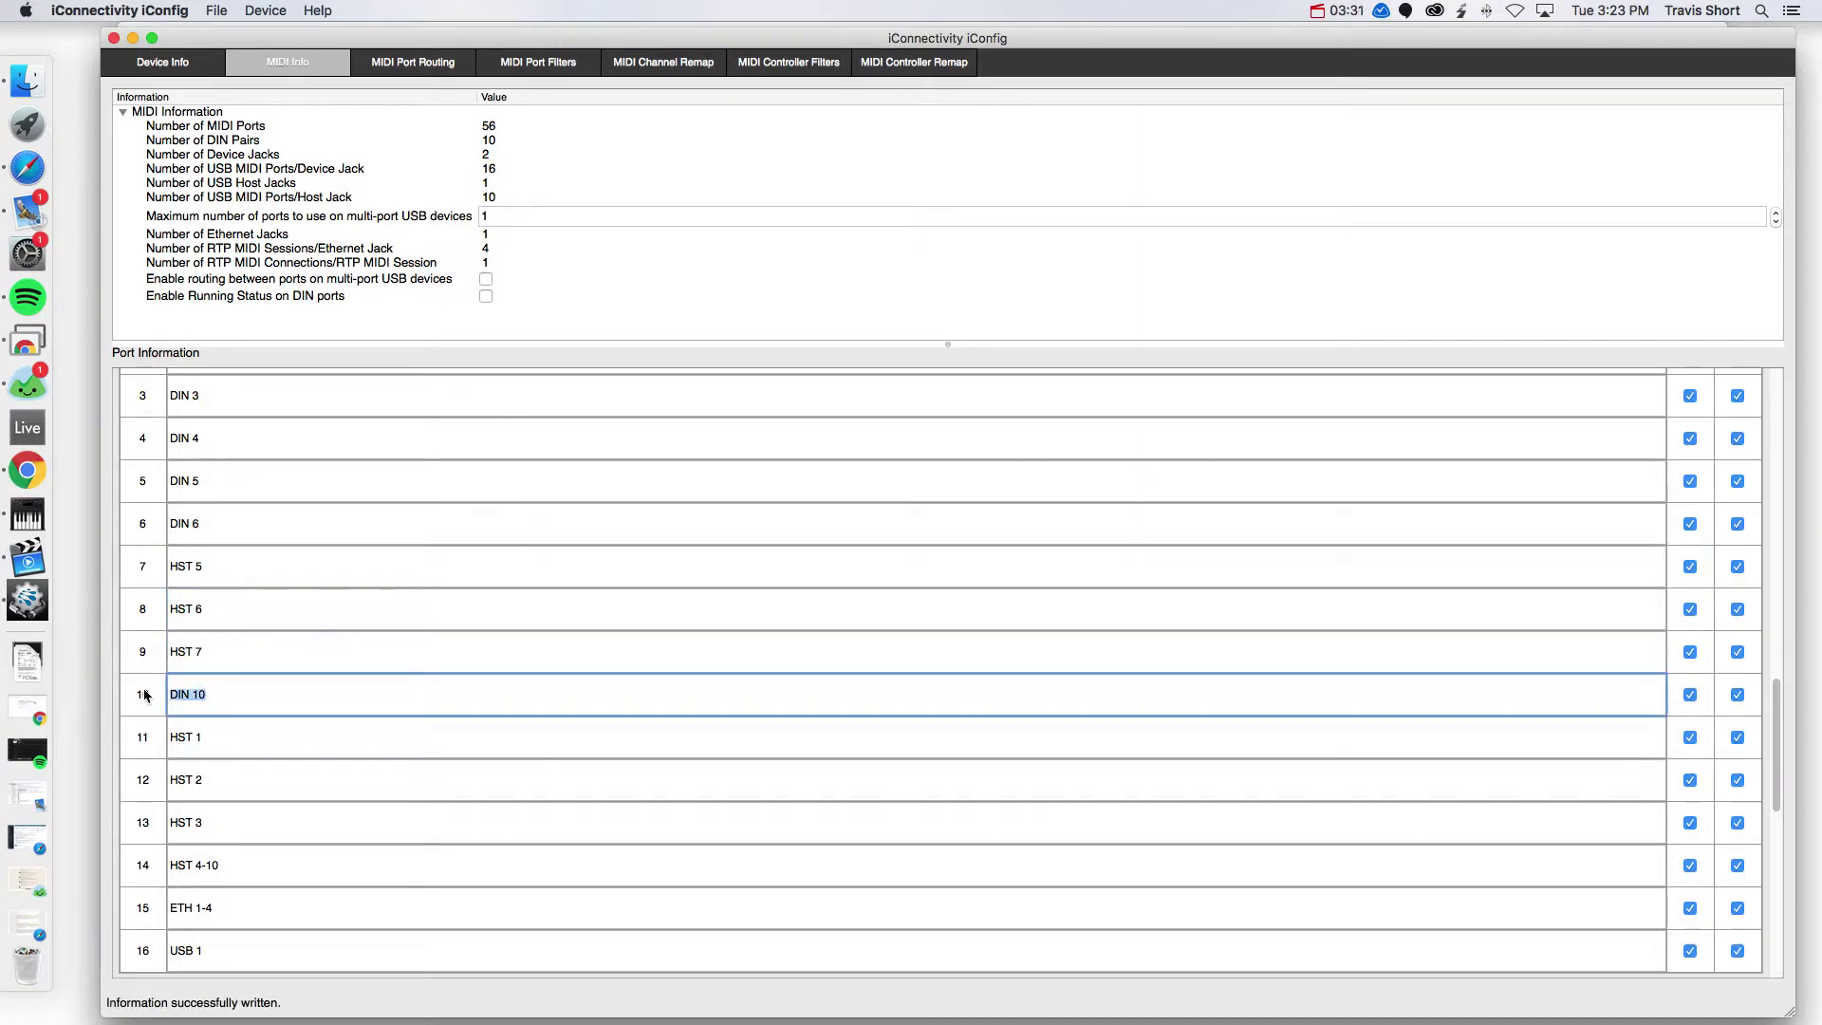
pyautogui.write('HST')
# Rename port 14 from HST 4-10 to HST 4.
pyautogui.click(237, 861)
pyautogui.press('BackSpace')
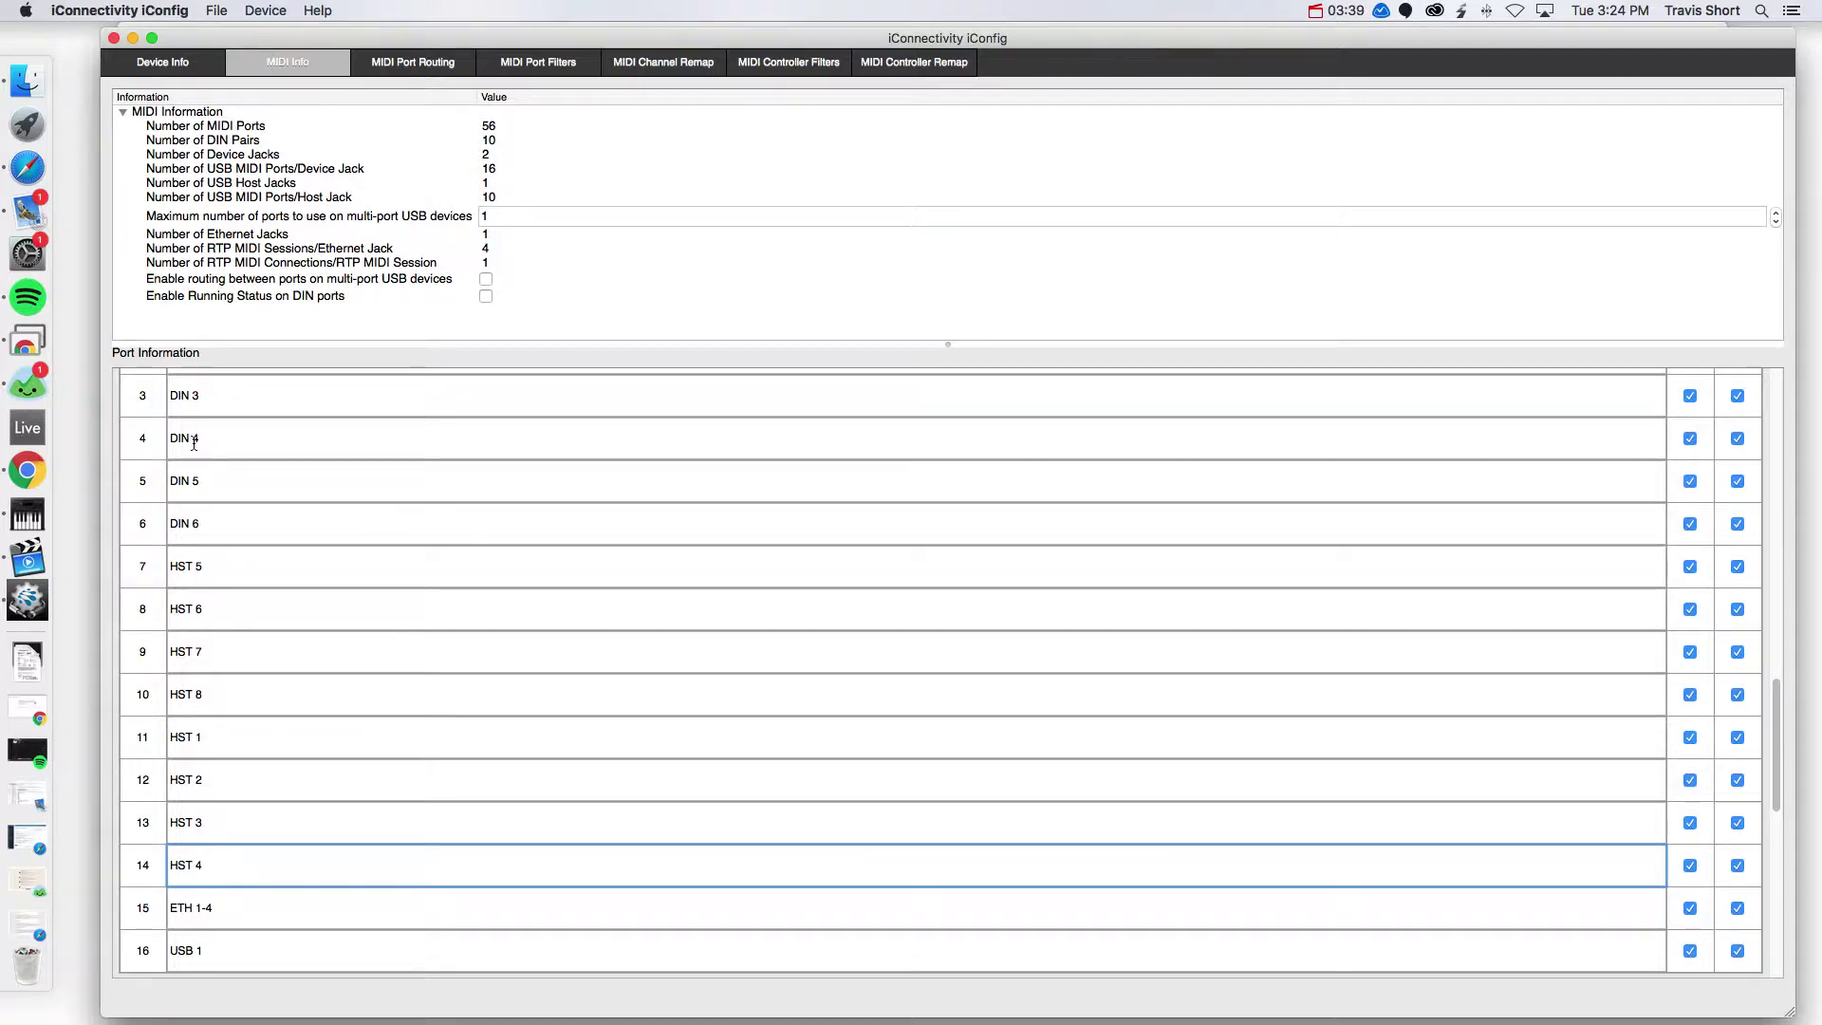
pyautogui.scroll(3, 209, 551)
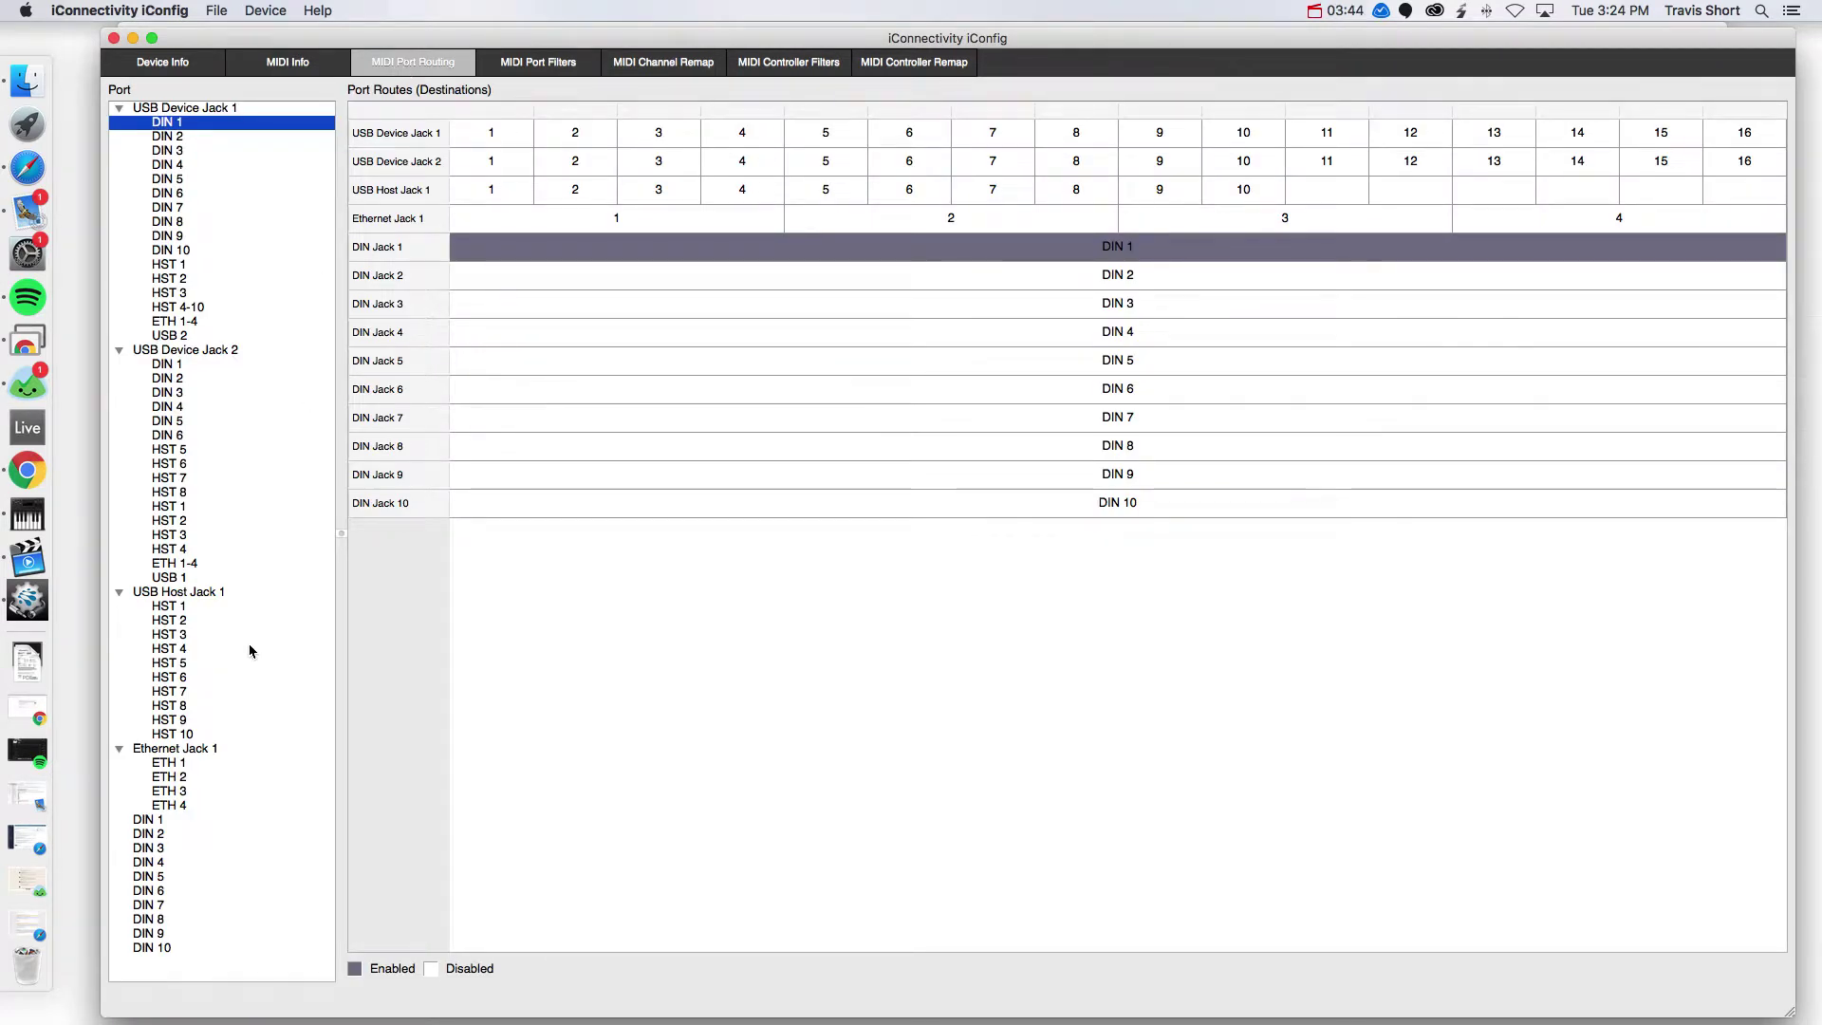
# Collapse USB Device Jack 1 and review routing of Jack 2's DIN ports.
pyautogui.click(119, 108)
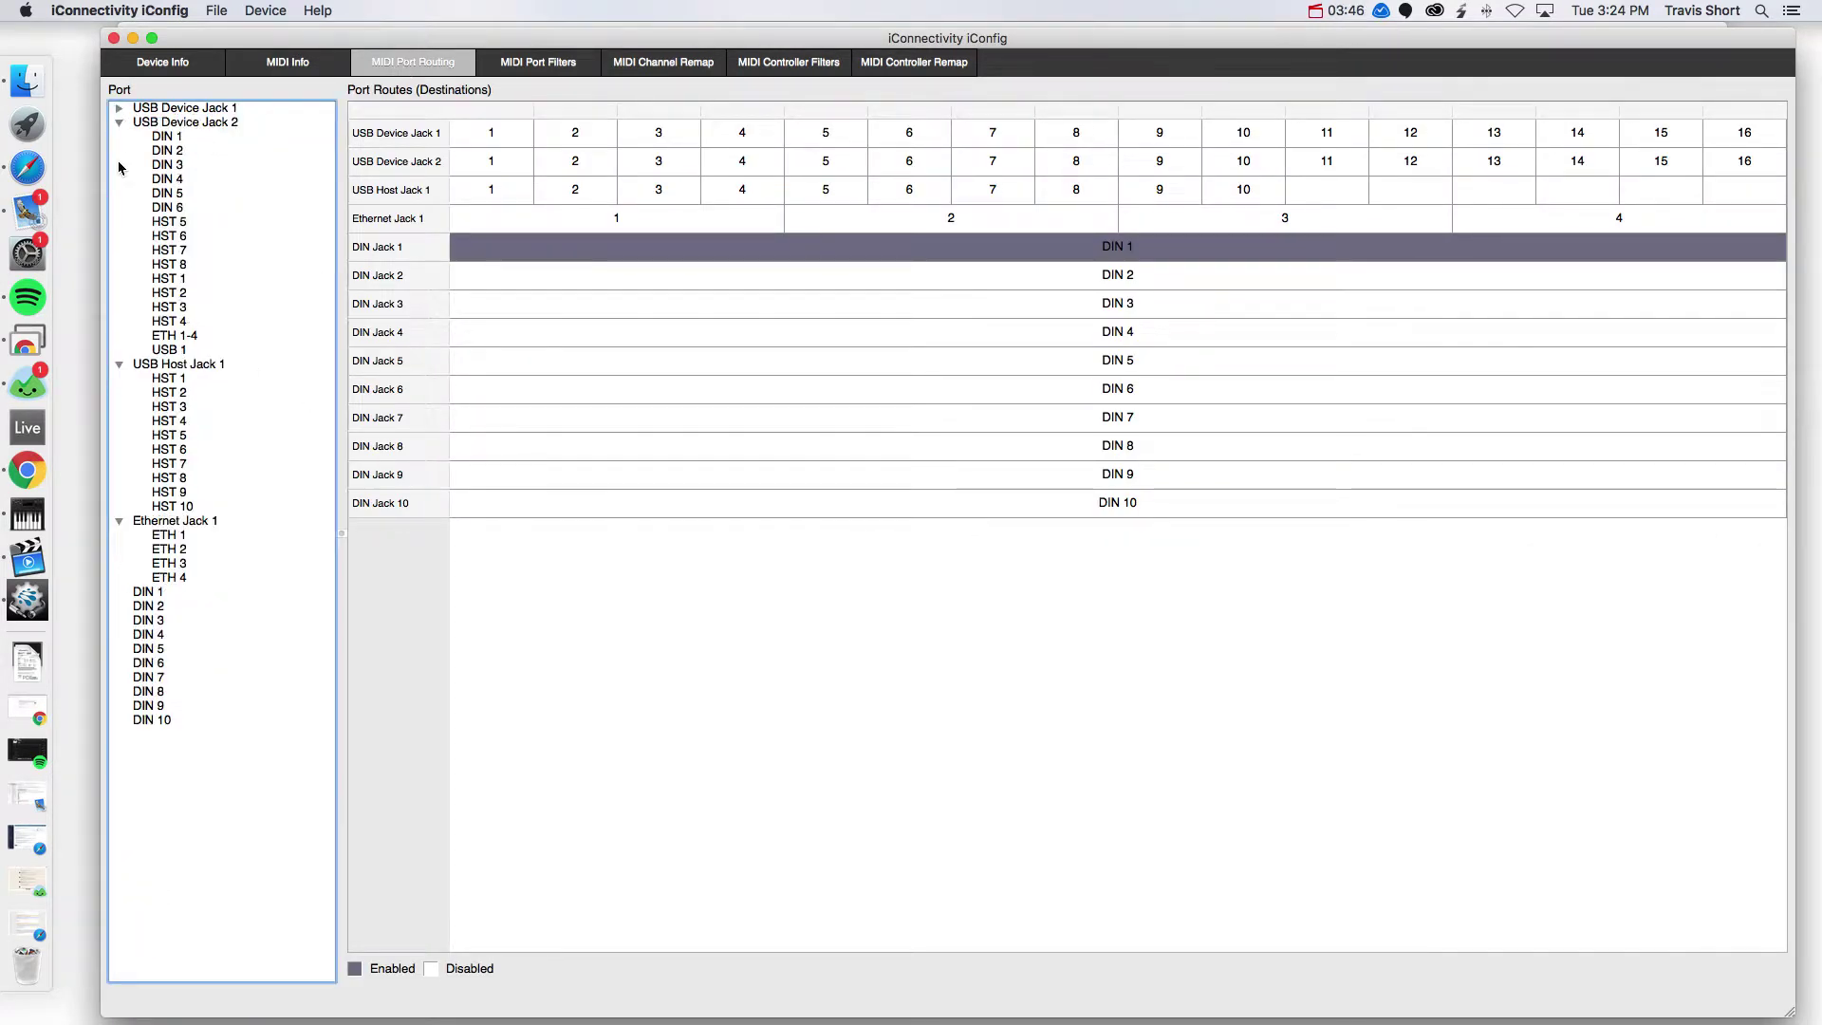
pyautogui.click(195, 140)
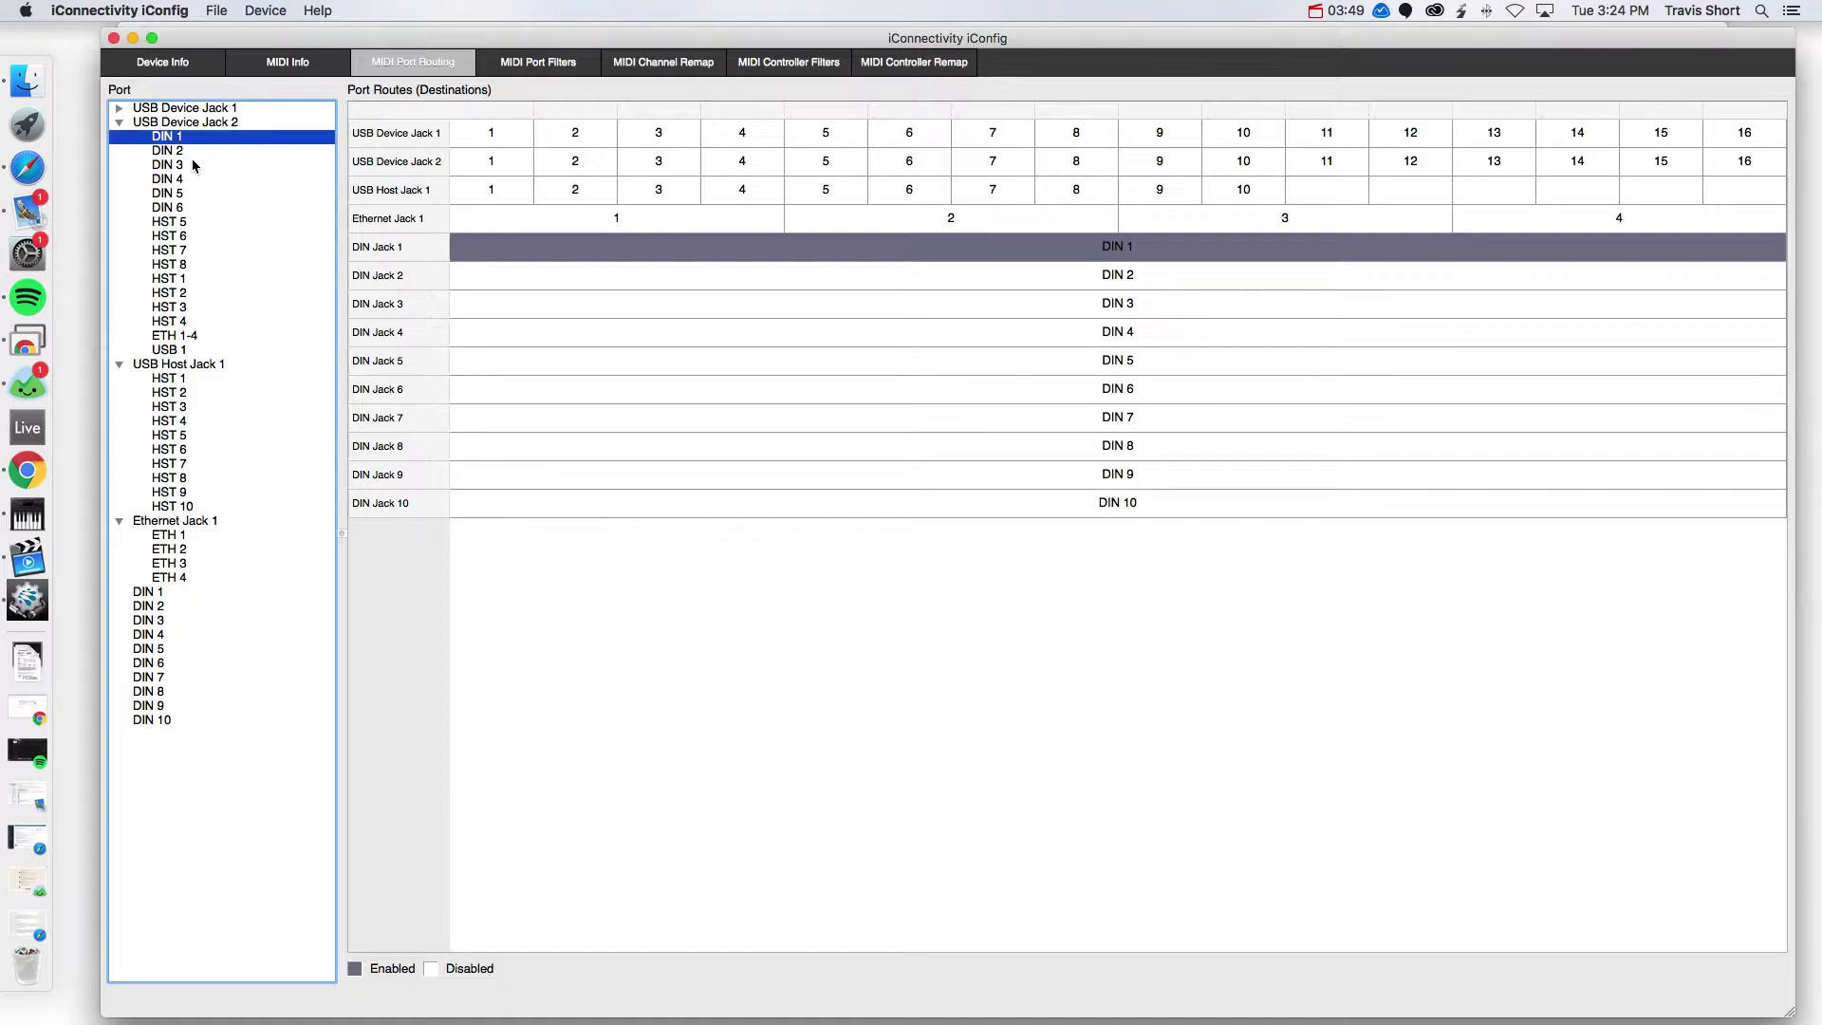
pyautogui.press('Down')
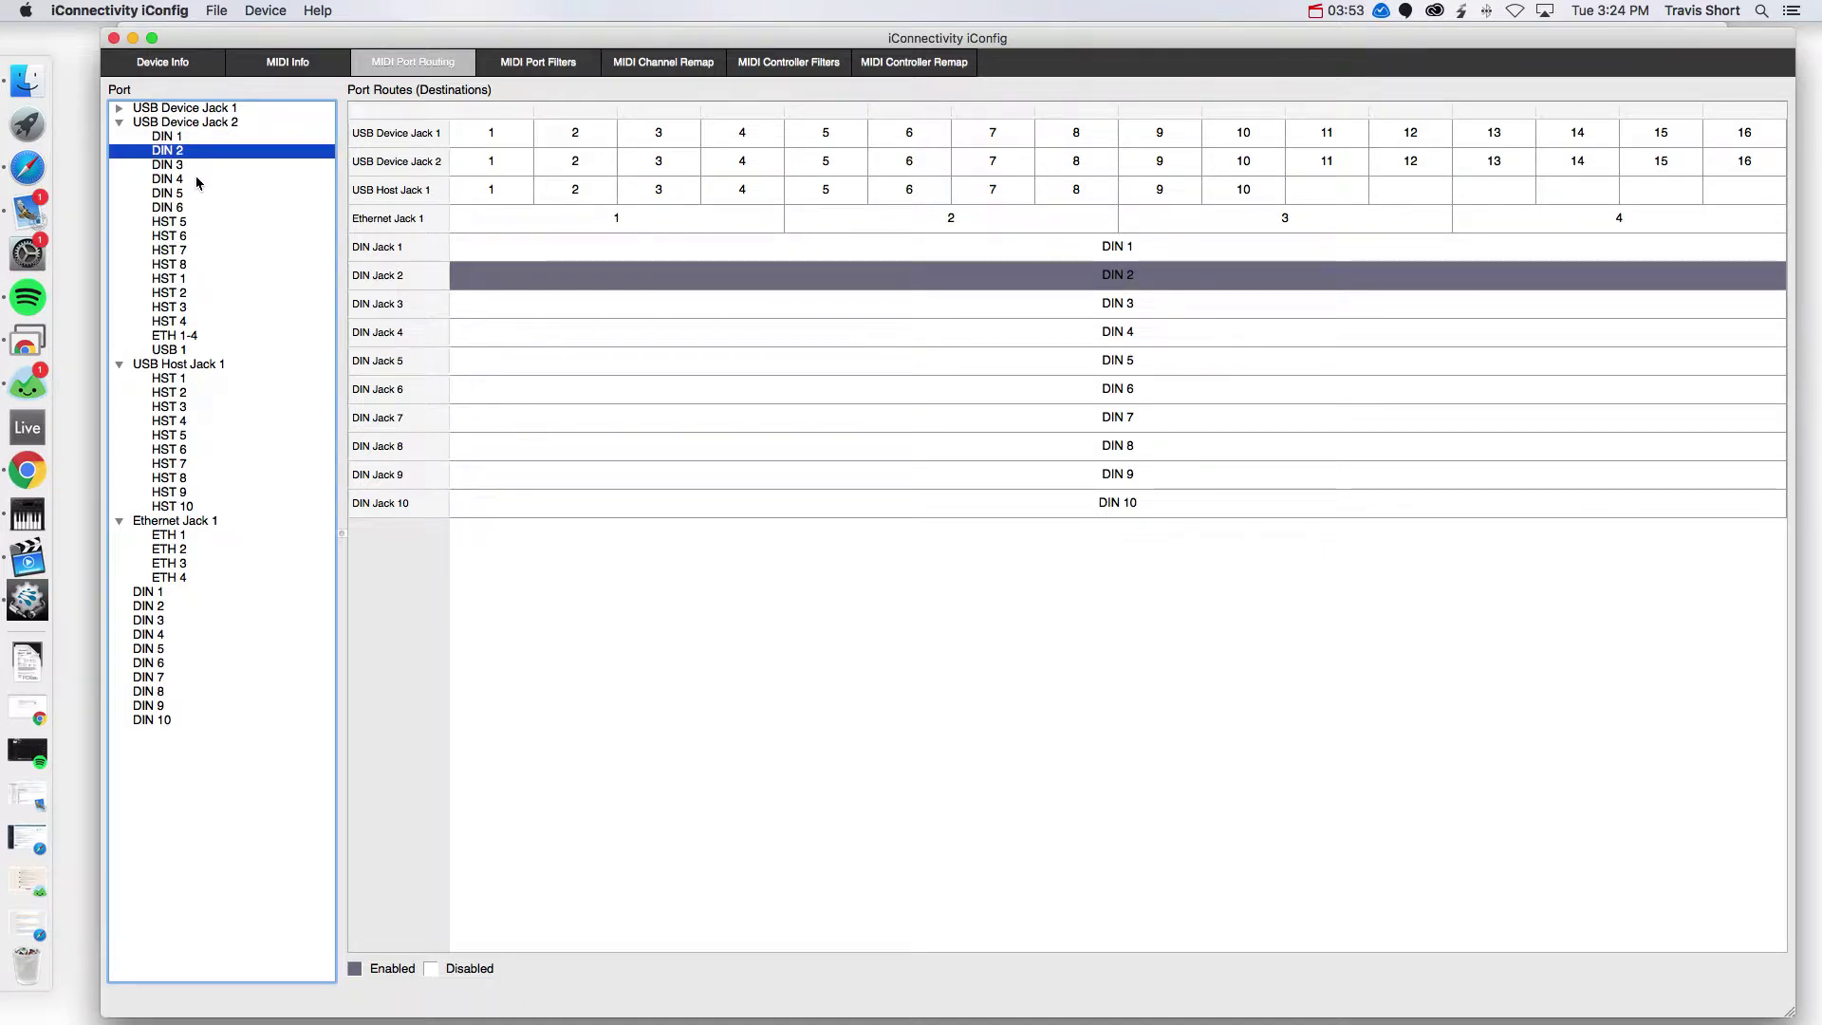
pyautogui.press('Down')
pyautogui.press('Down')
pyautogui.press('Down')
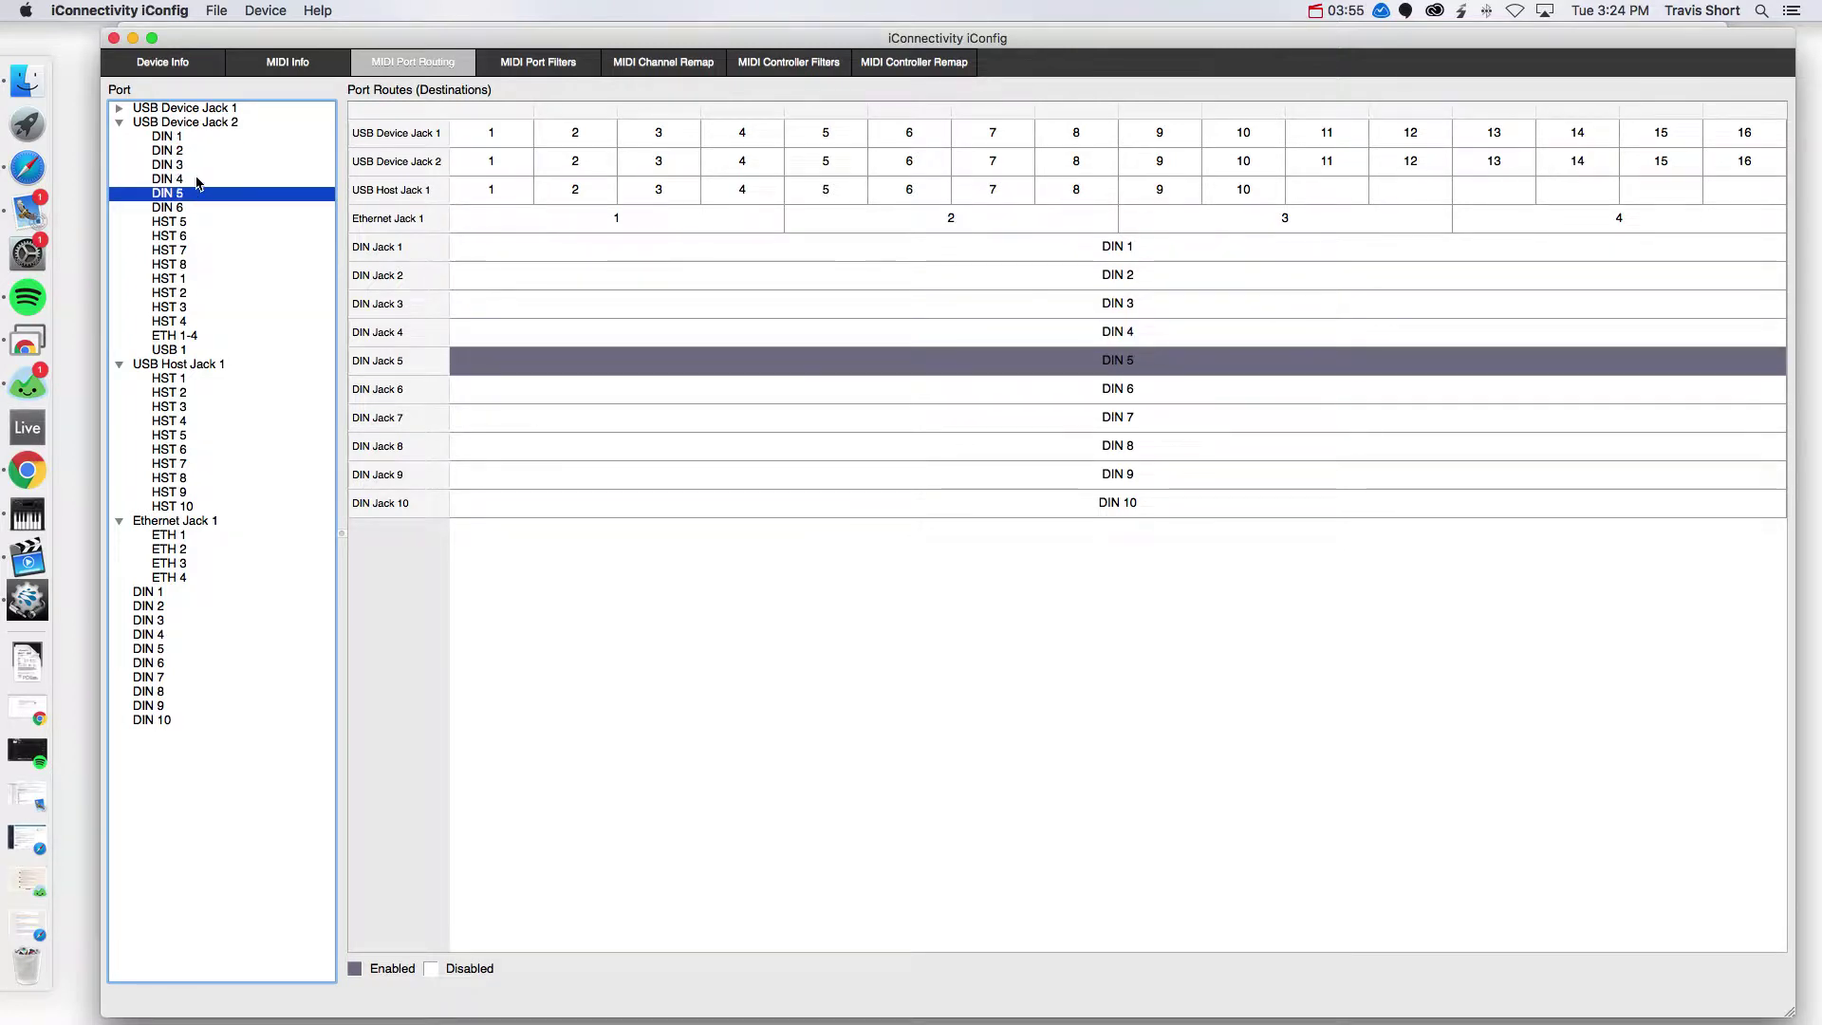
pyautogui.press('Down')
pyautogui.press('Down')
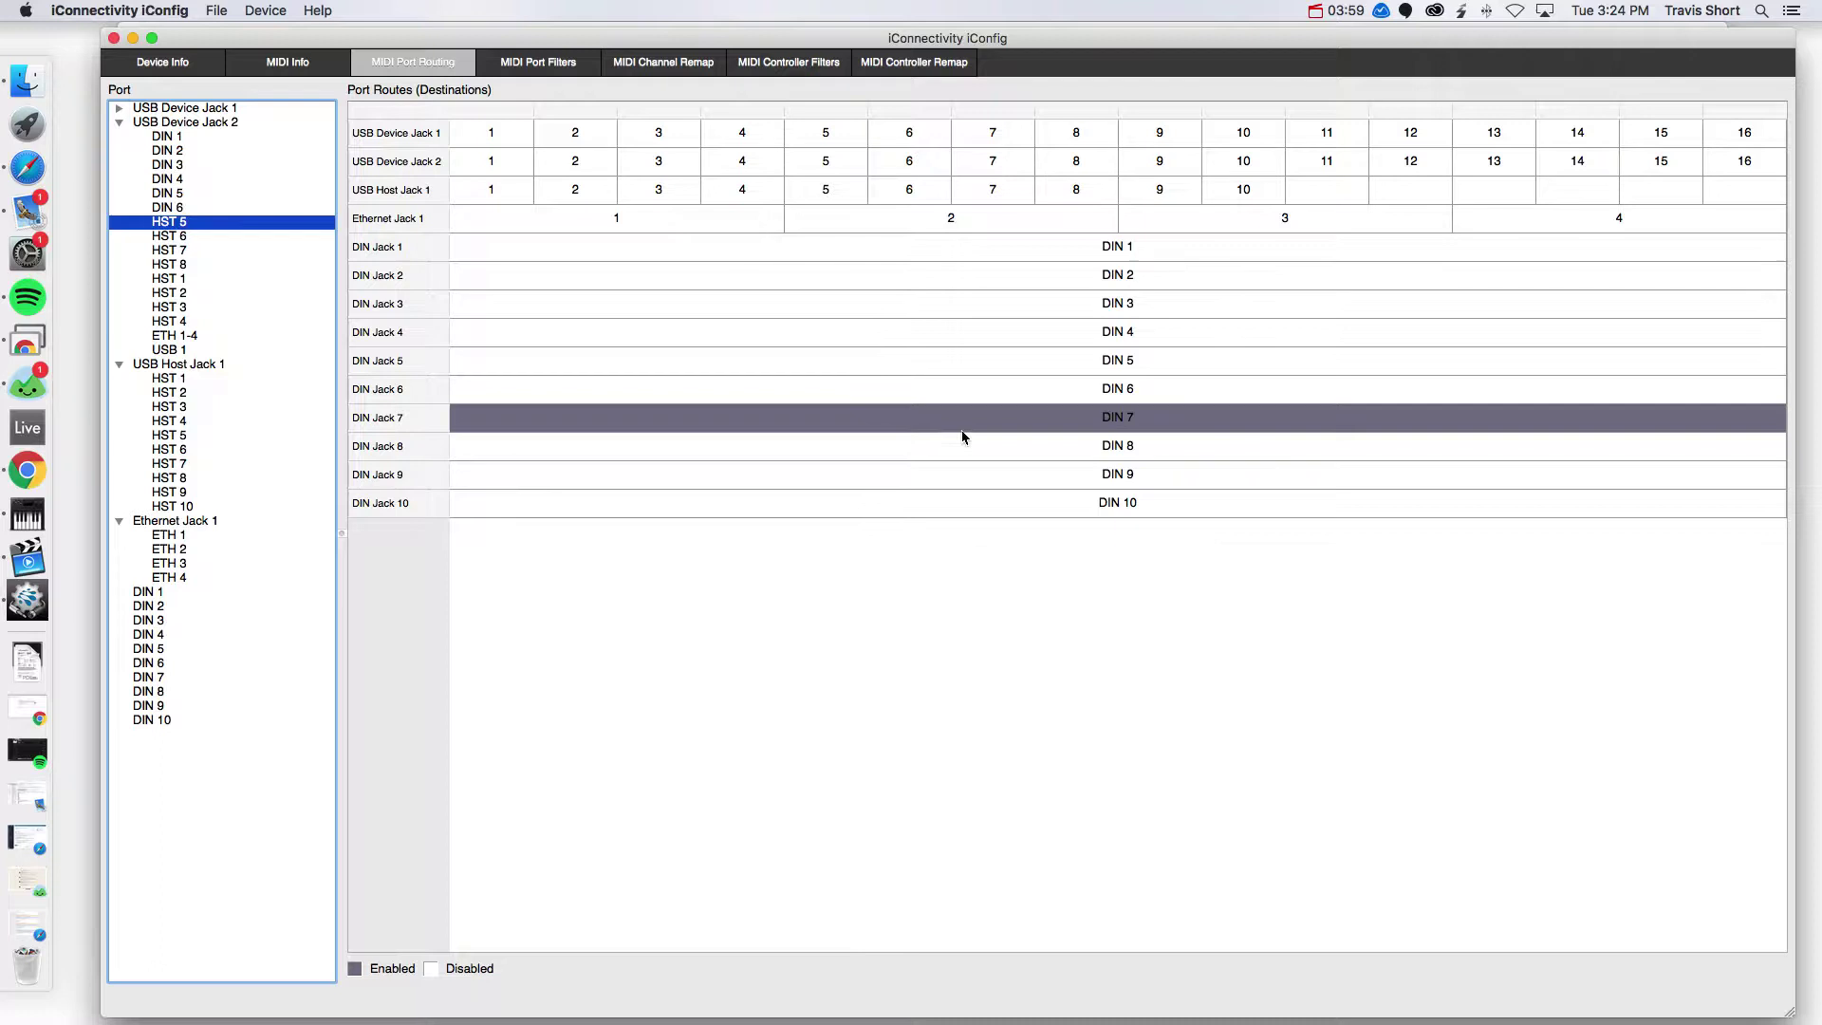
# Route HST 5–8 to USB Host Jack 1 ports 5–8 instead of DIN Jacks 7–10.
pyautogui.click(1167, 429)
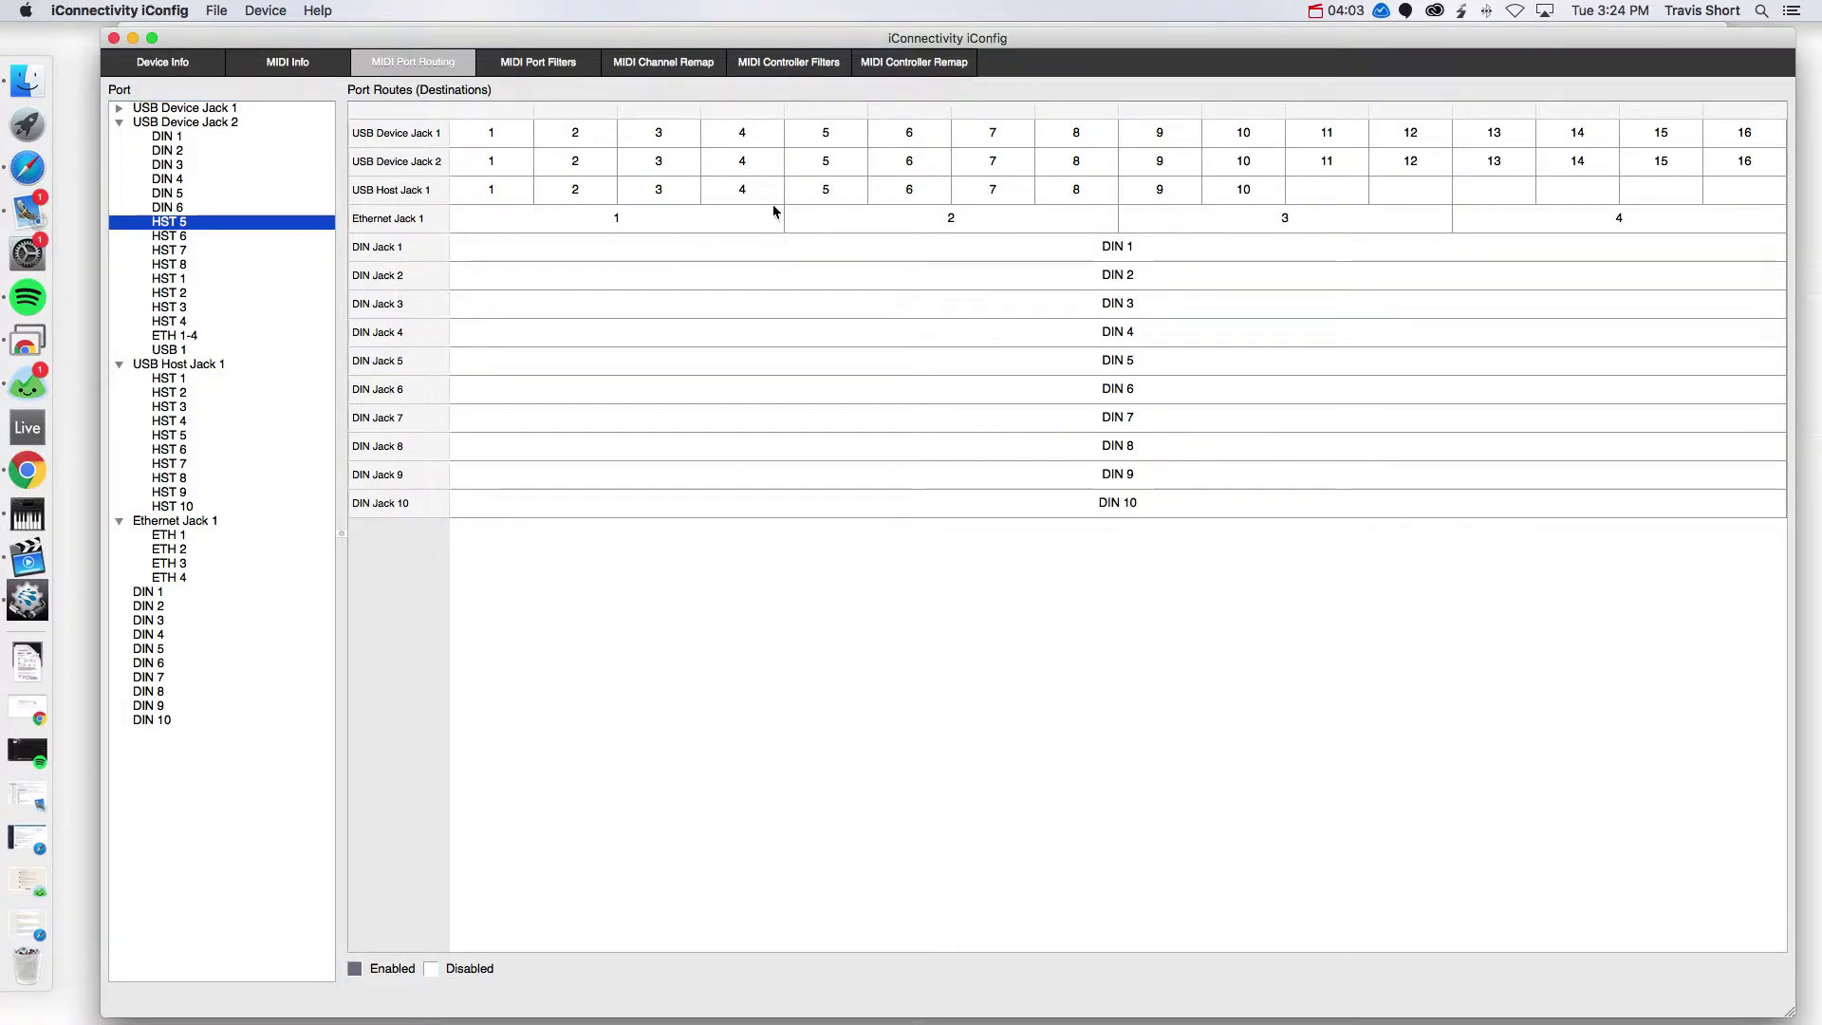
pyautogui.click(826, 190)
pyautogui.click(271, 236)
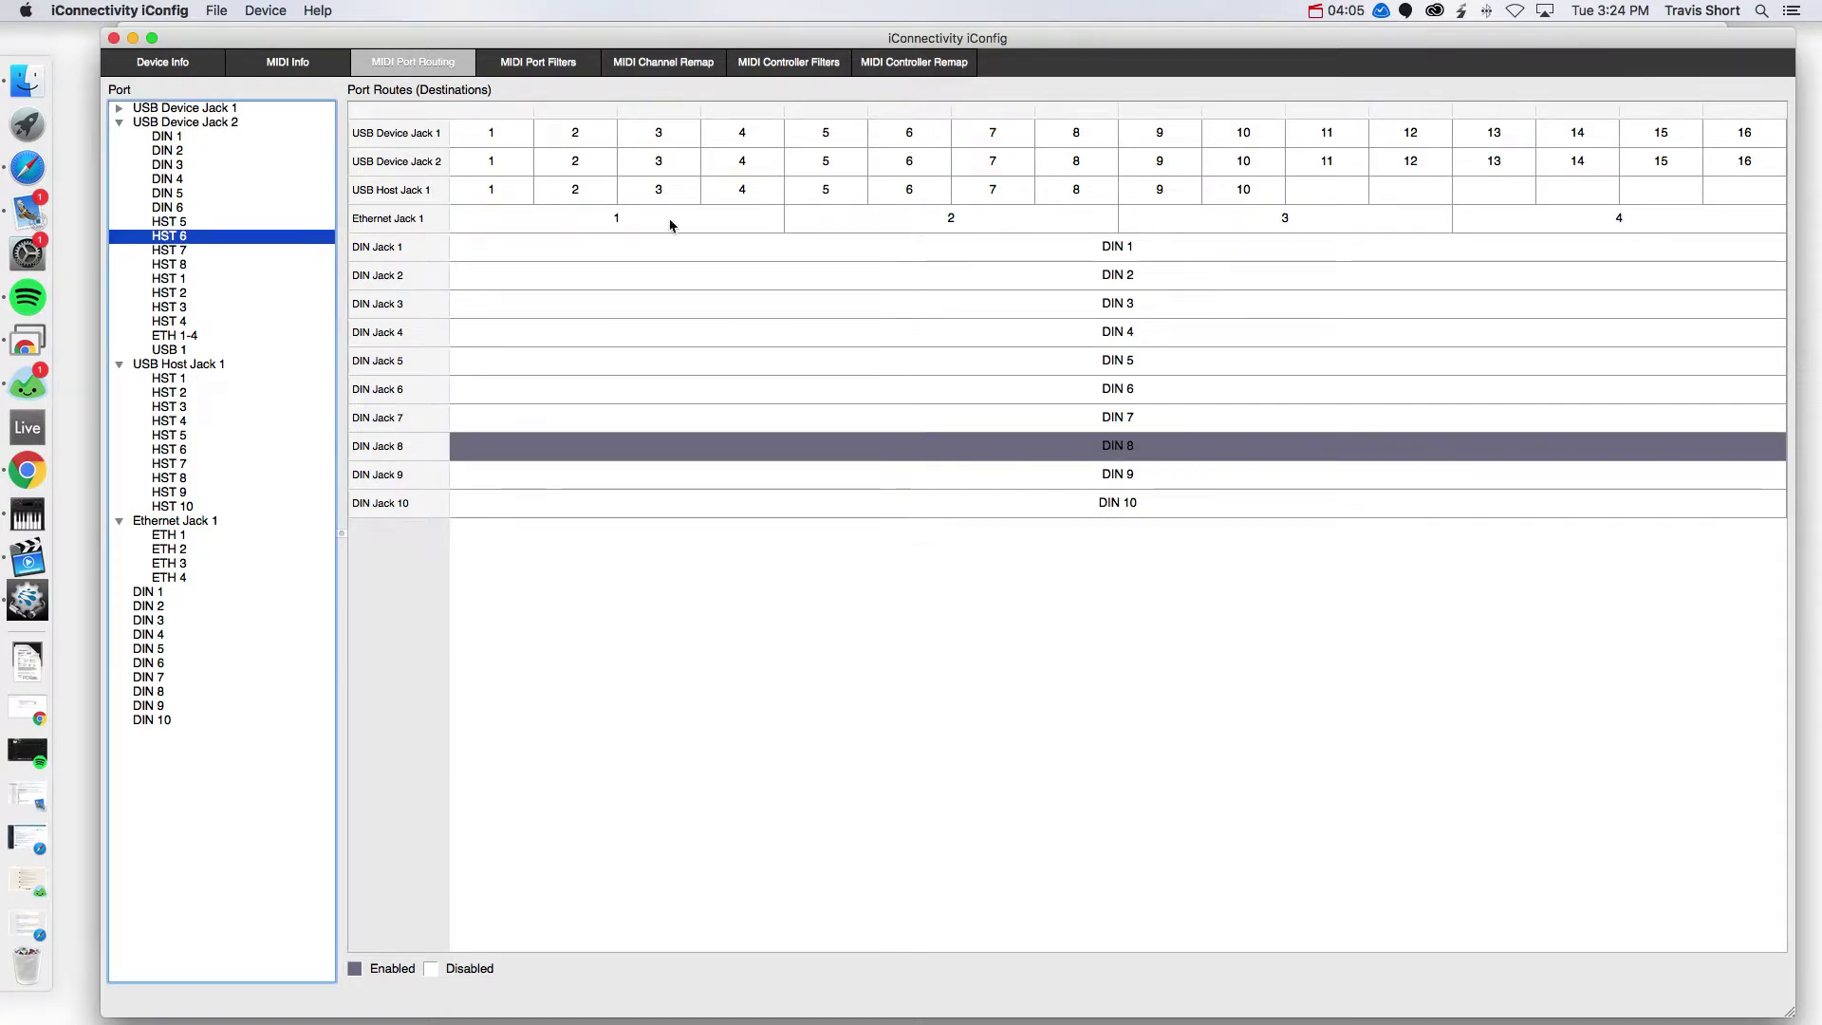
pyautogui.click(943, 446)
pyautogui.click(909, 190)
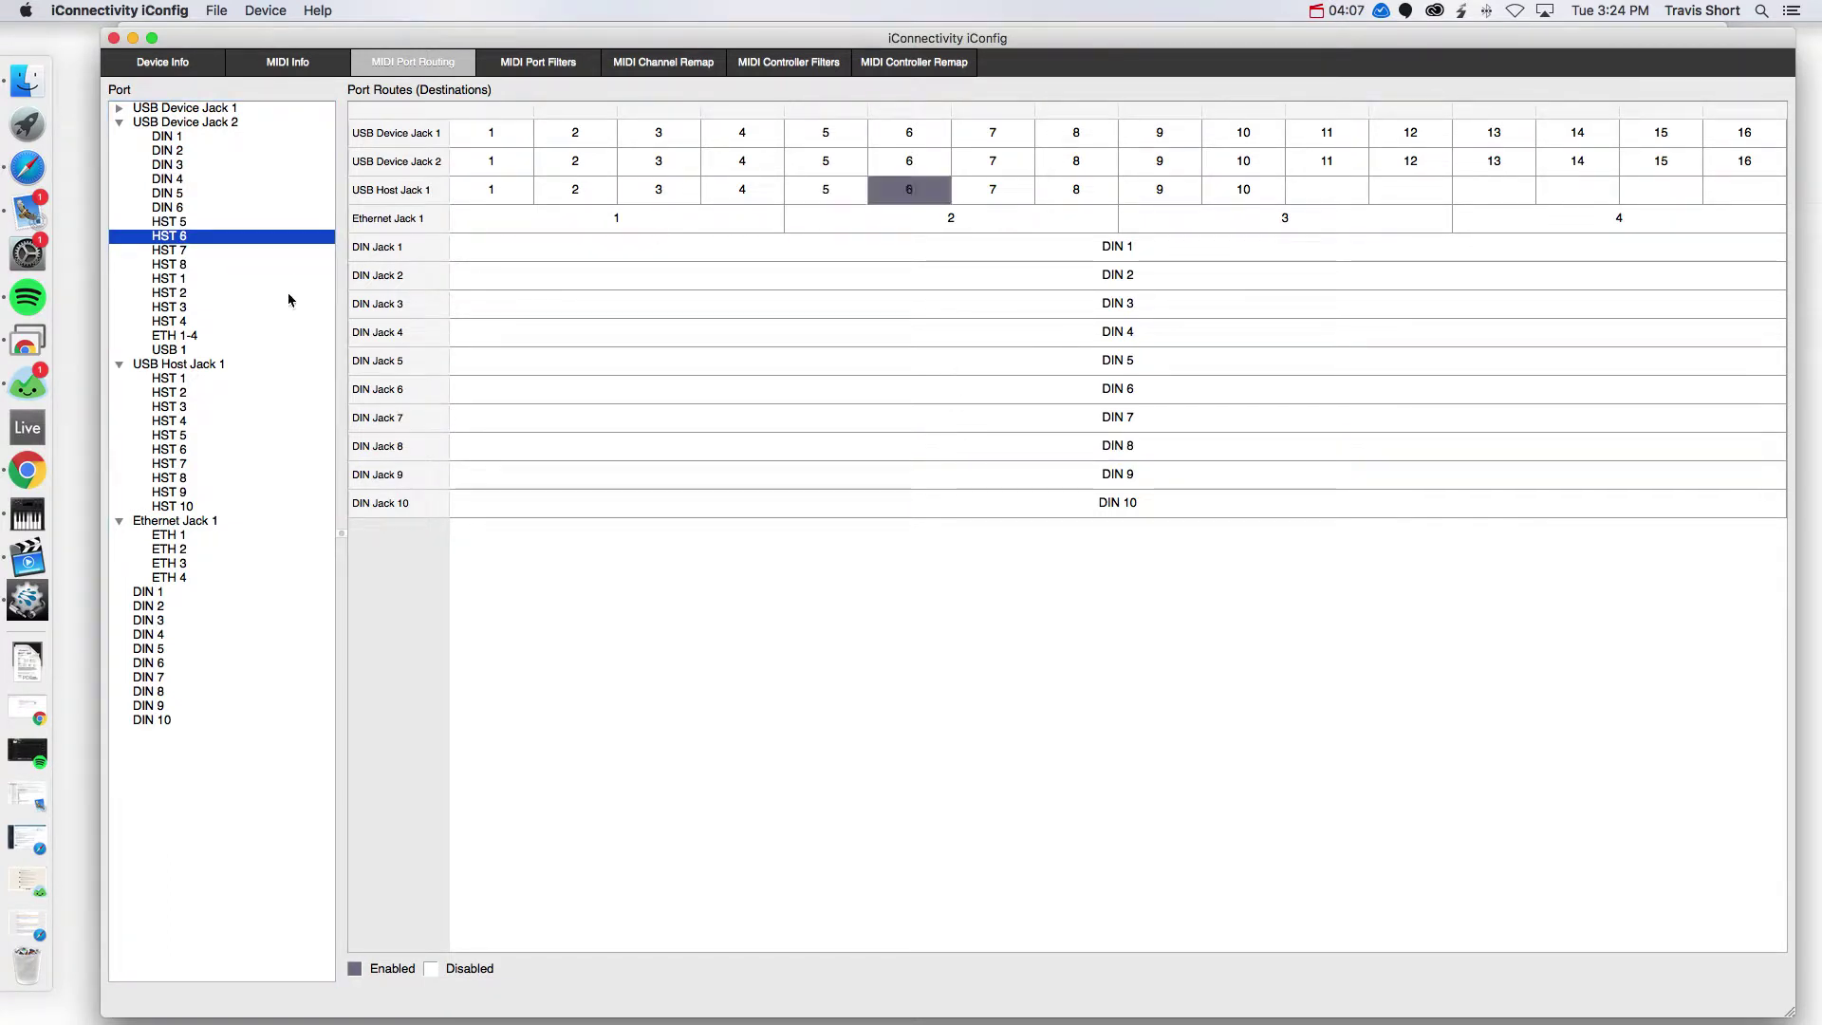
pyautogui.click(295, 250)
pyautogui.click(892, 474)
pyautogui.click(993, 190)
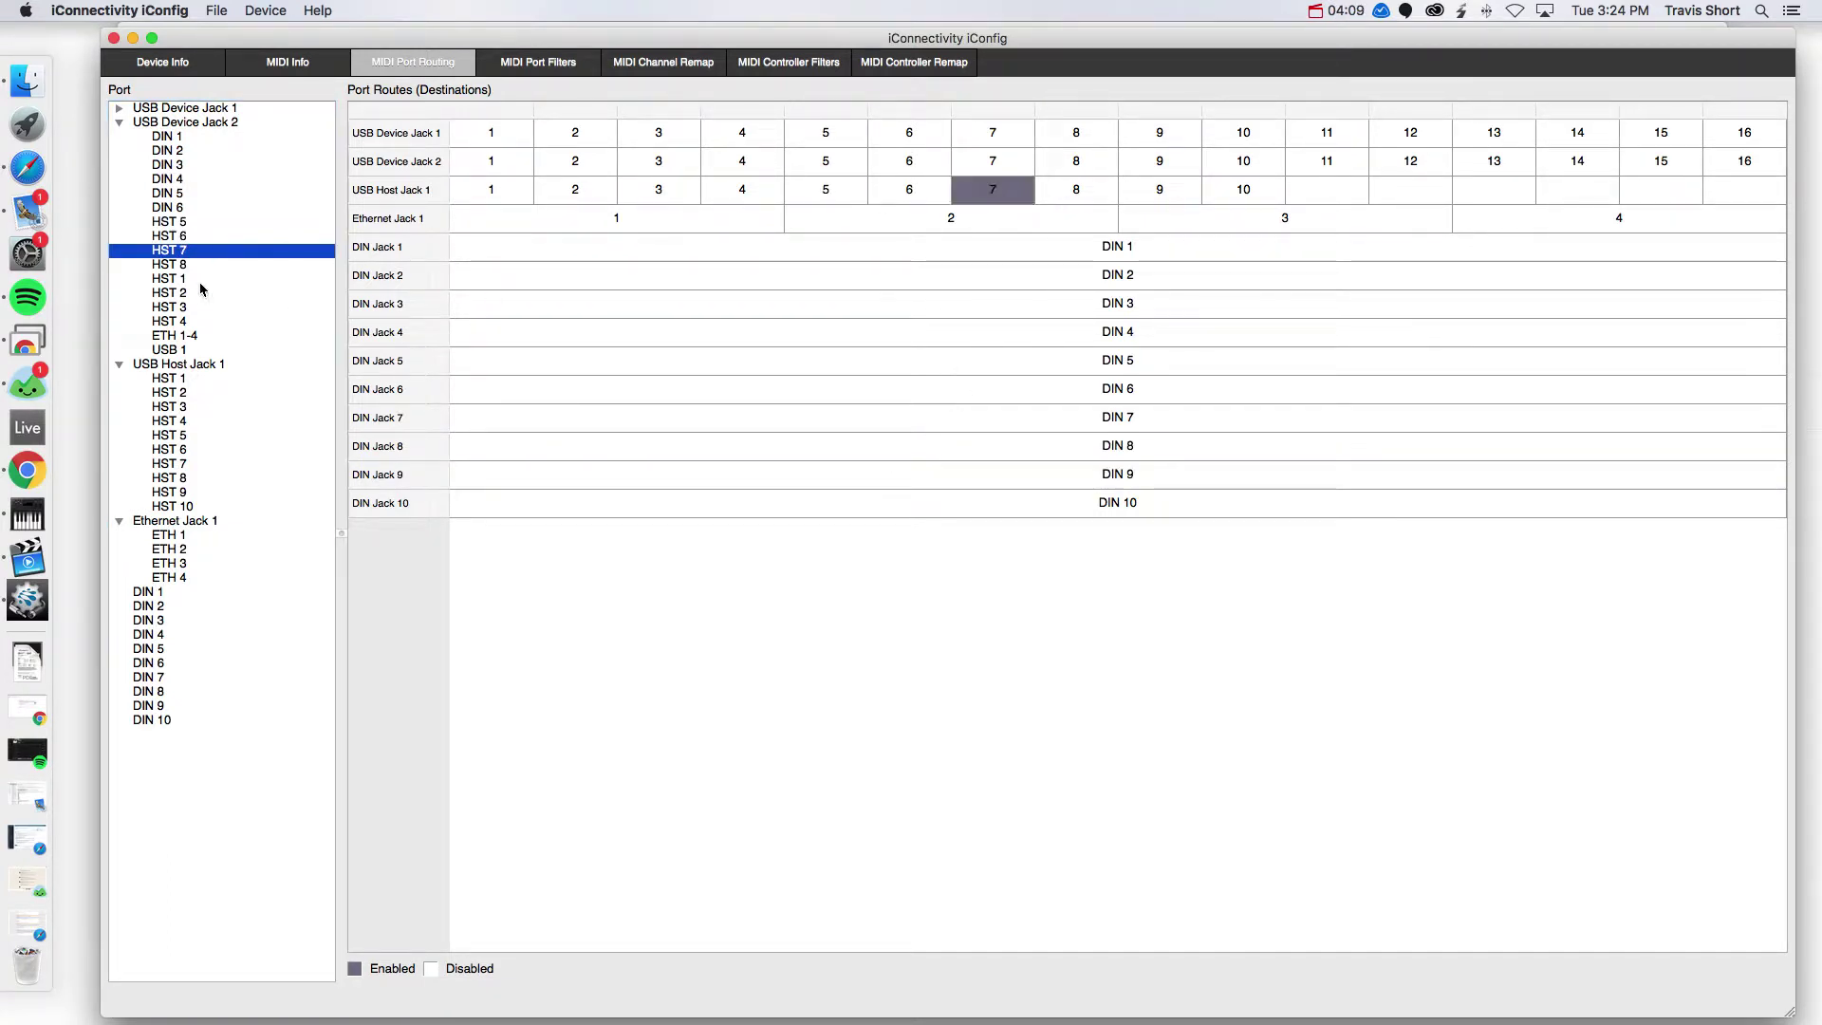
pyautogui.click(206, 266)
pyautogui.click(822, 504)
pyautogui.click(1077, 189)
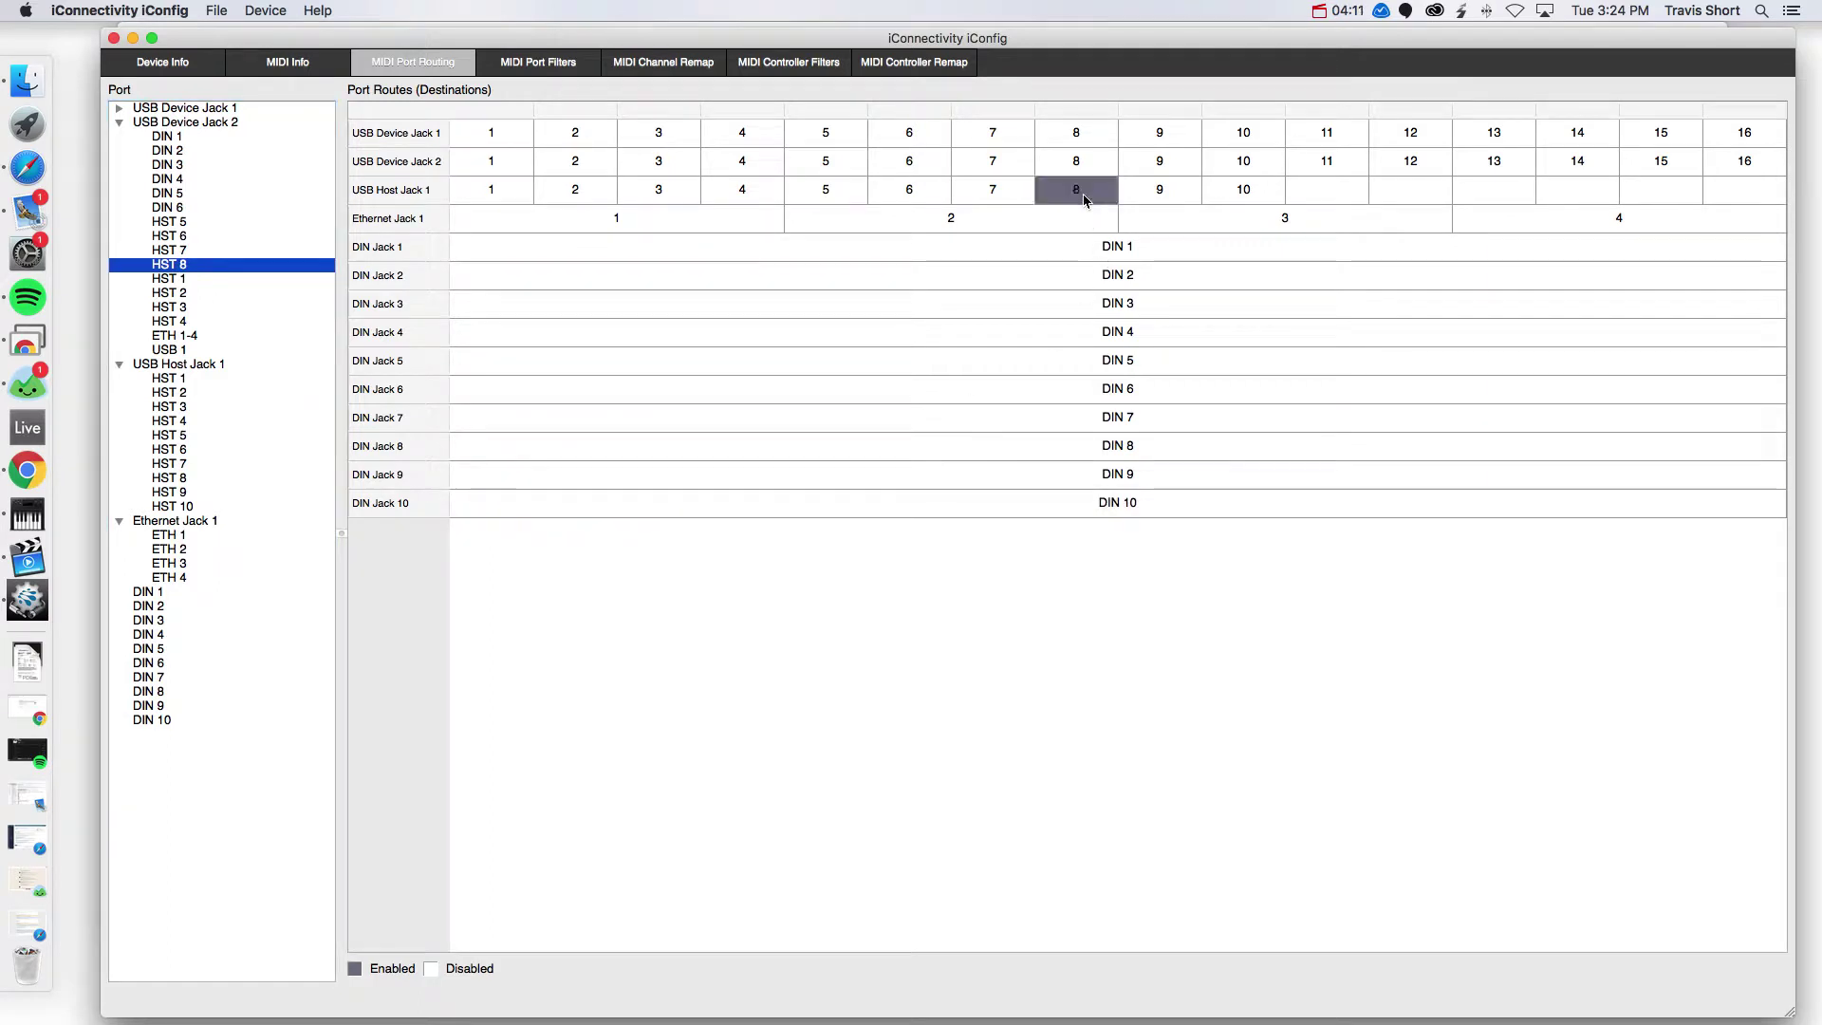
# Leave HST 4 routed only to USB Host Jack 1 port 4.
pyautogui.click(204, 336)
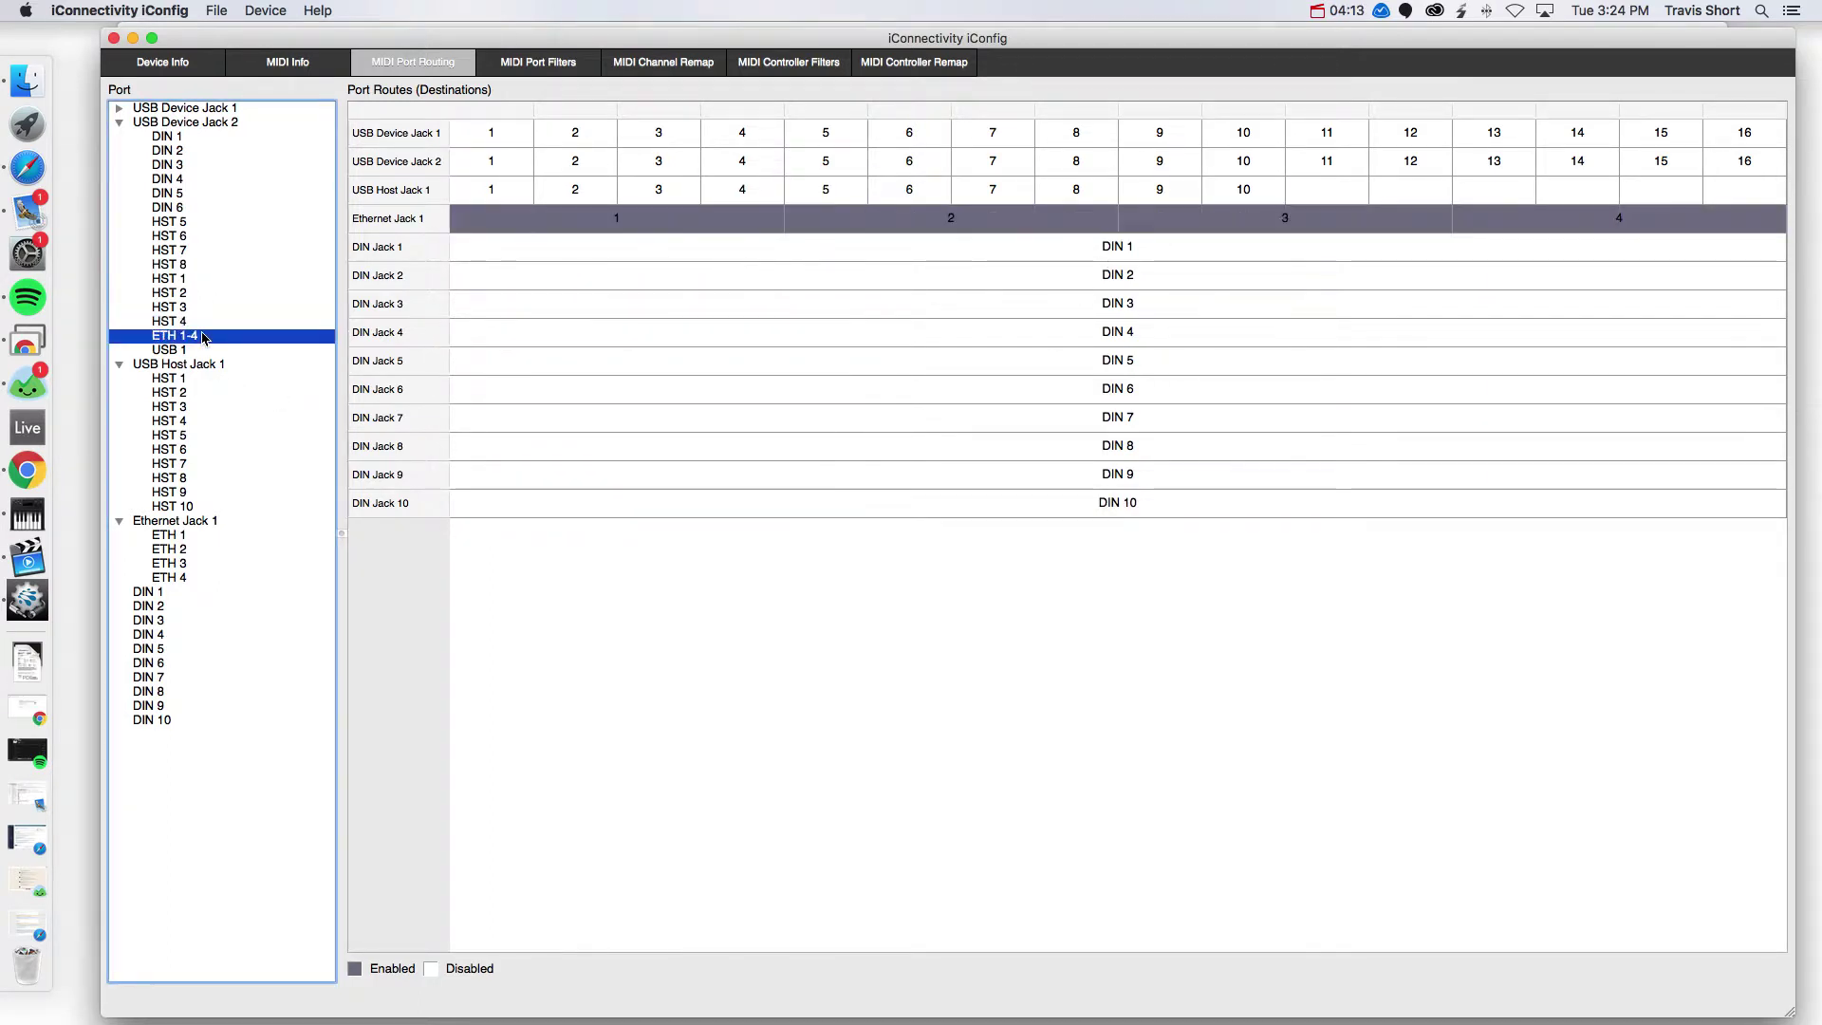
pyautogui.click(193, 323)
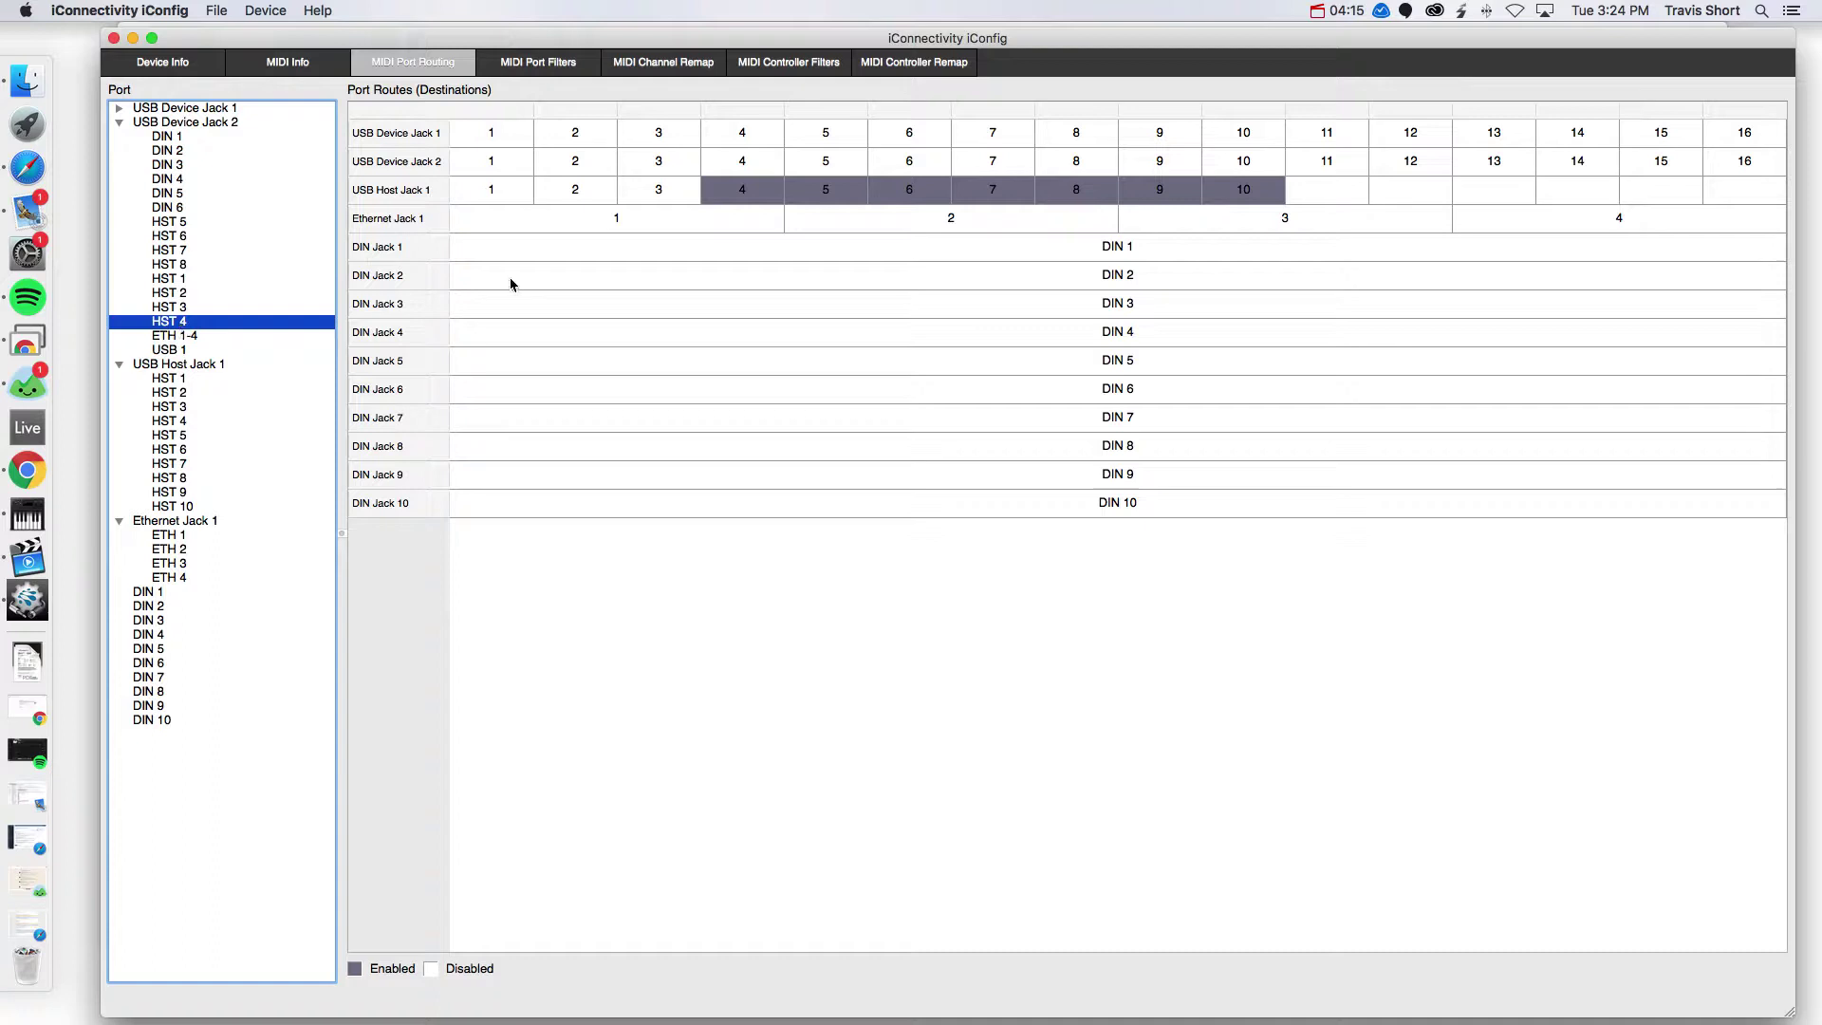
pyautogui.moveTo(1255, 186); pyautogui.dragTo(826, 194)
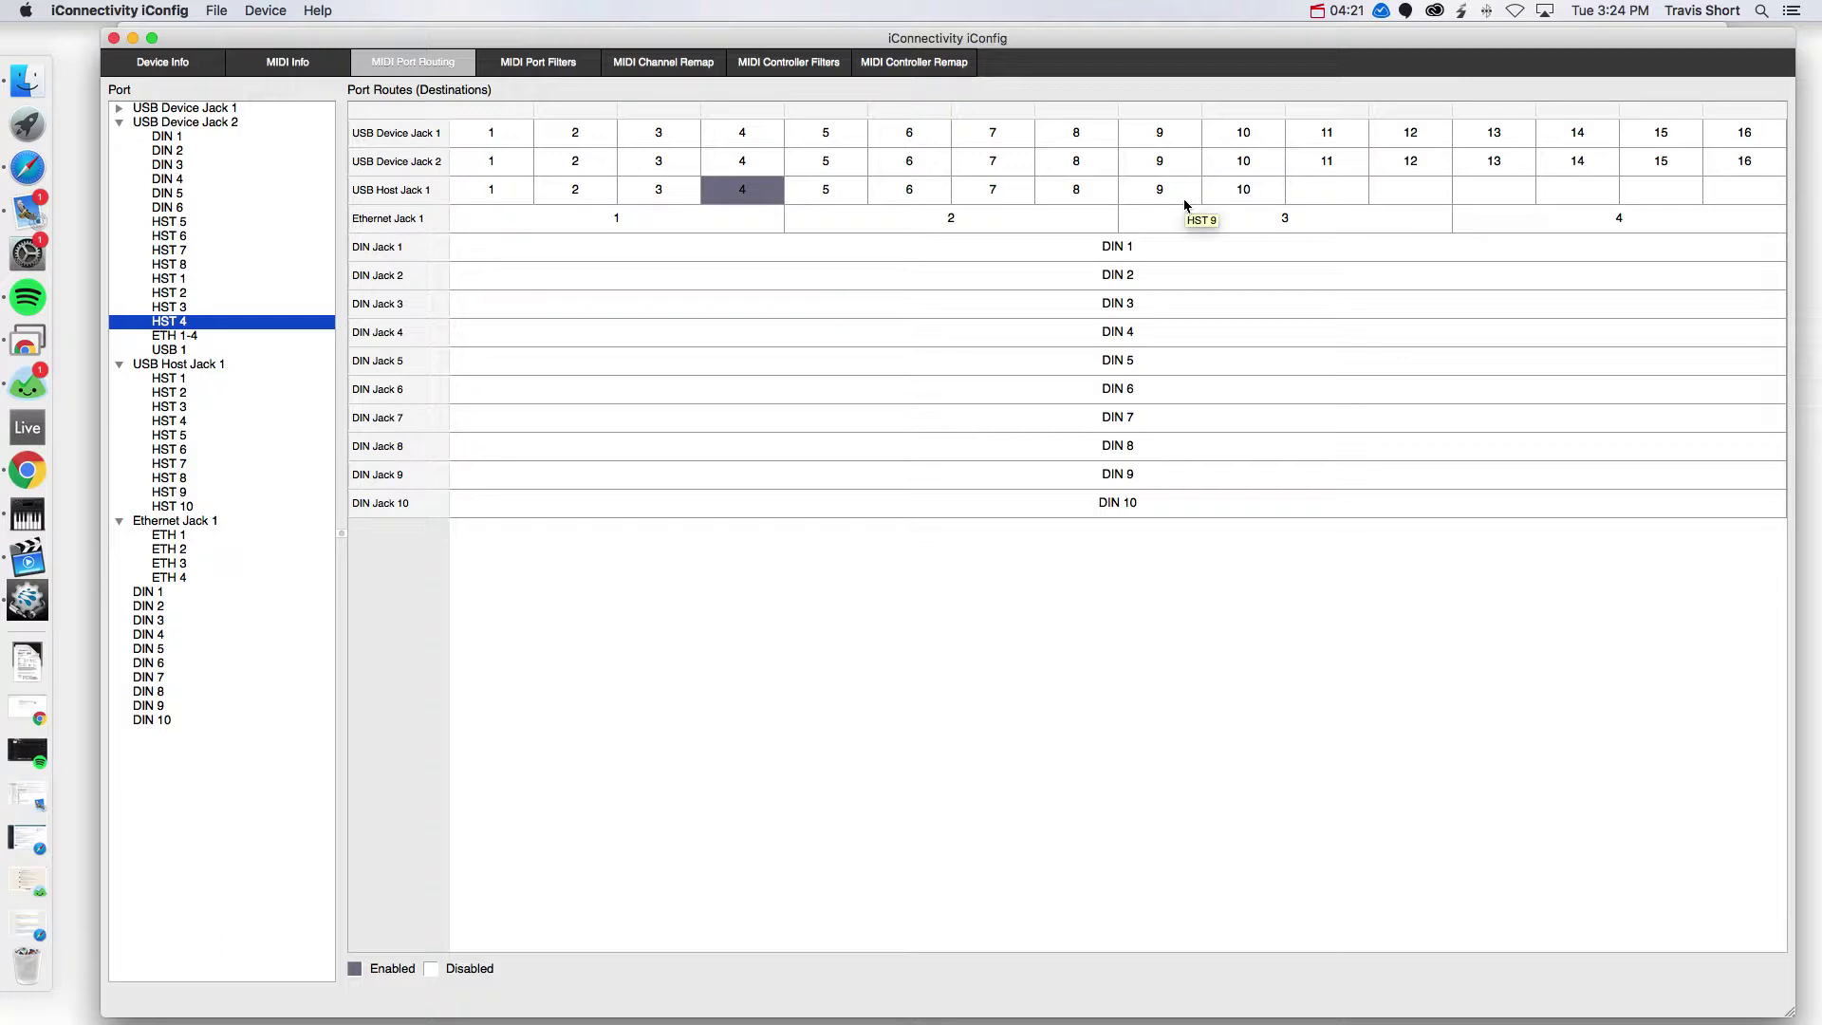
pyautogui.click(225, 386)
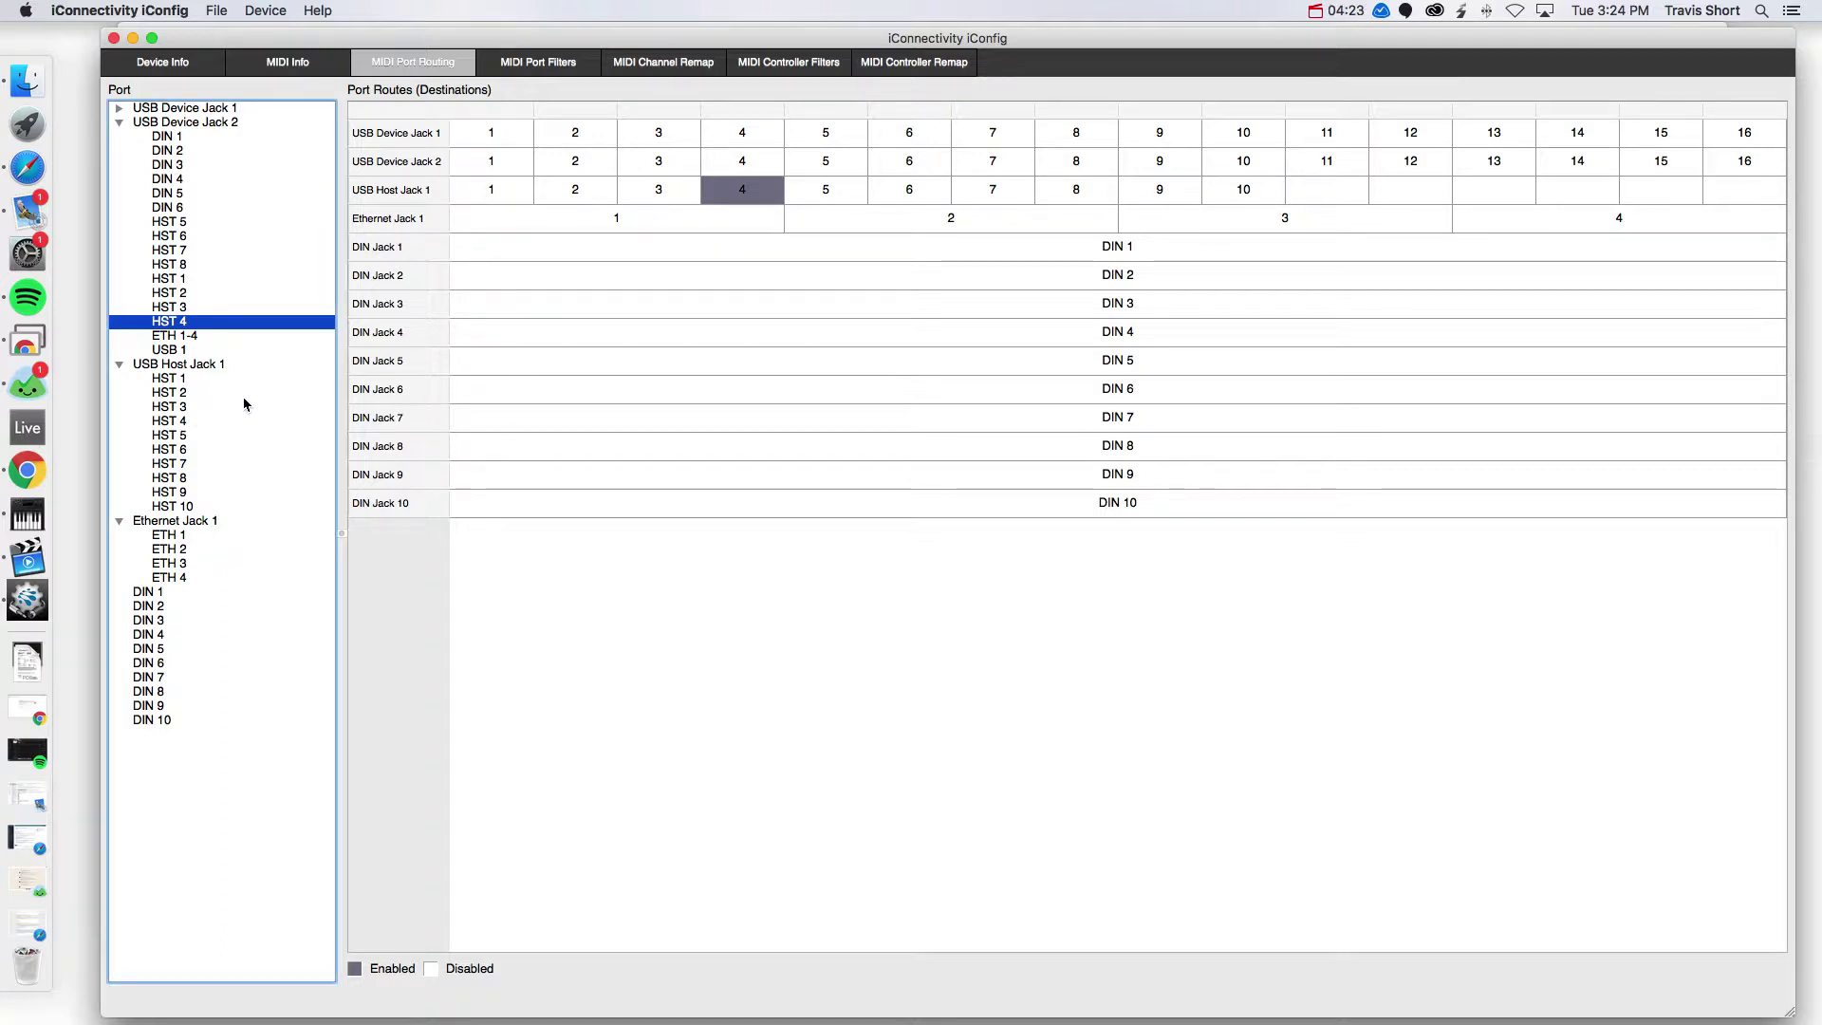
# On MIDI Info, set host port 1 Reserved to Keystation Mini and name it 'MINI Keys'.
pyautogui.click(284, 62)
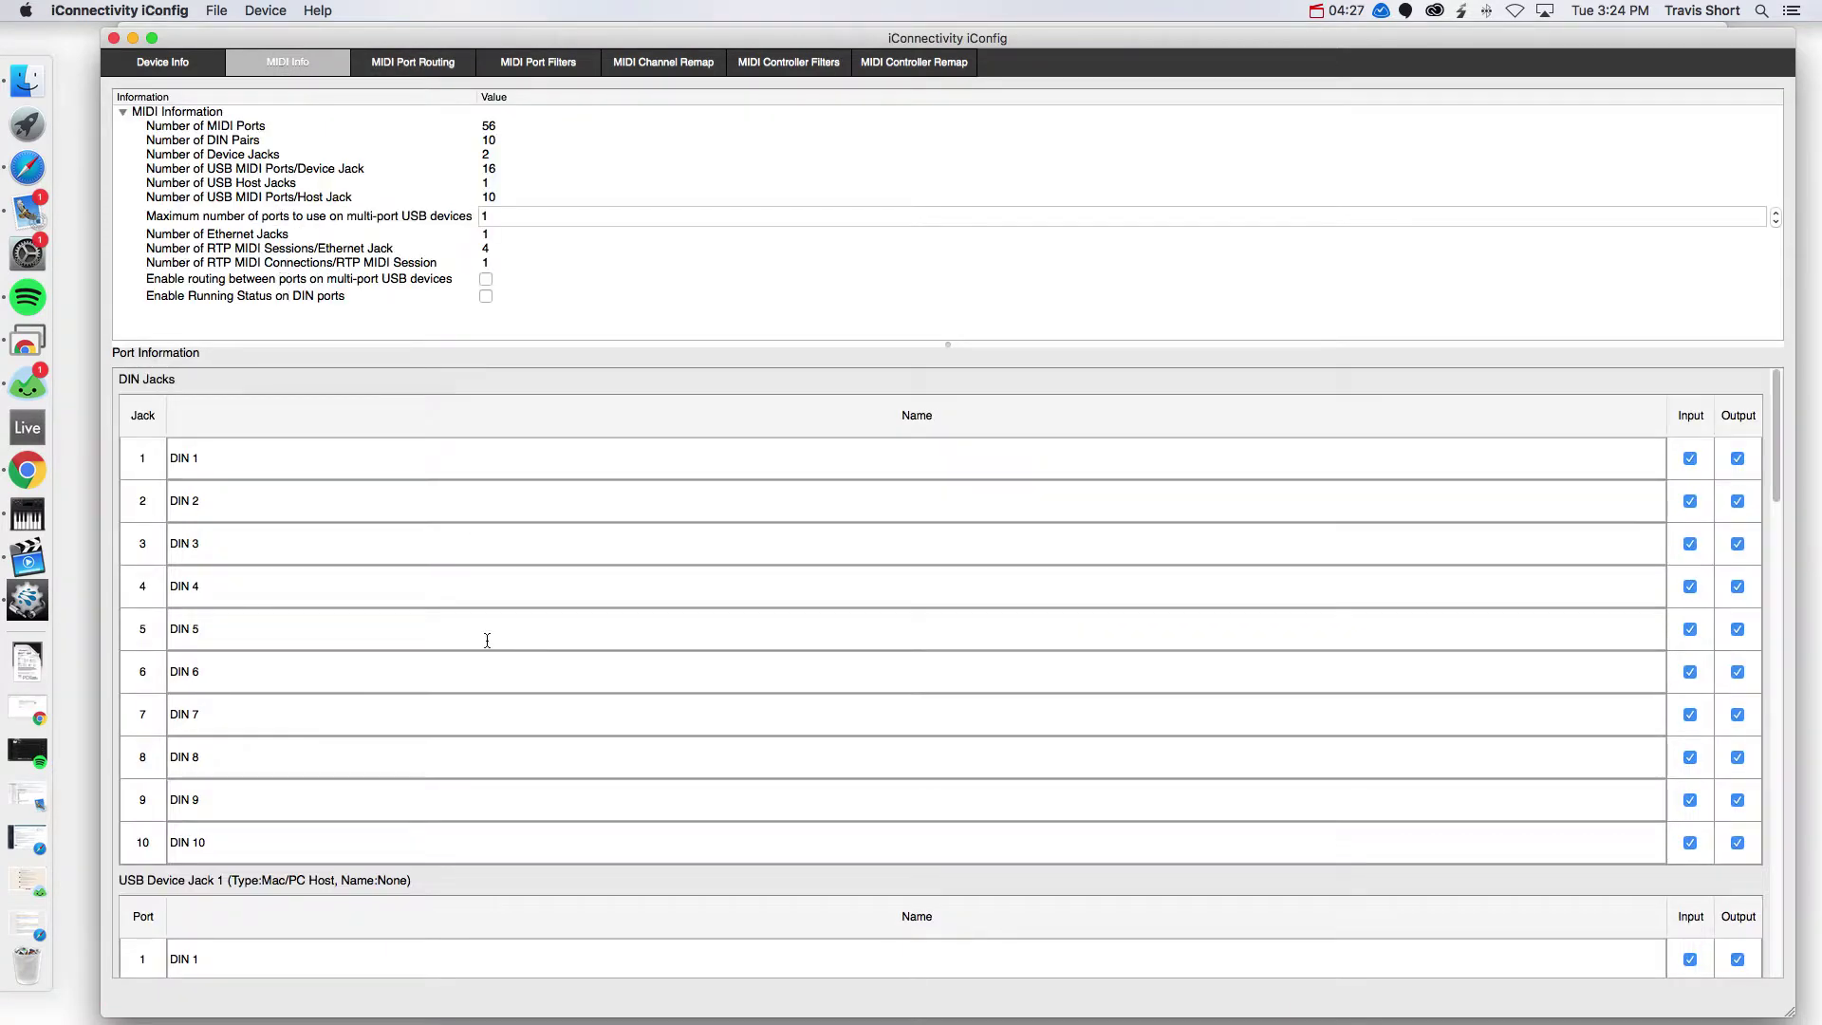
pyautogui.scroll(-15, 487, 640)
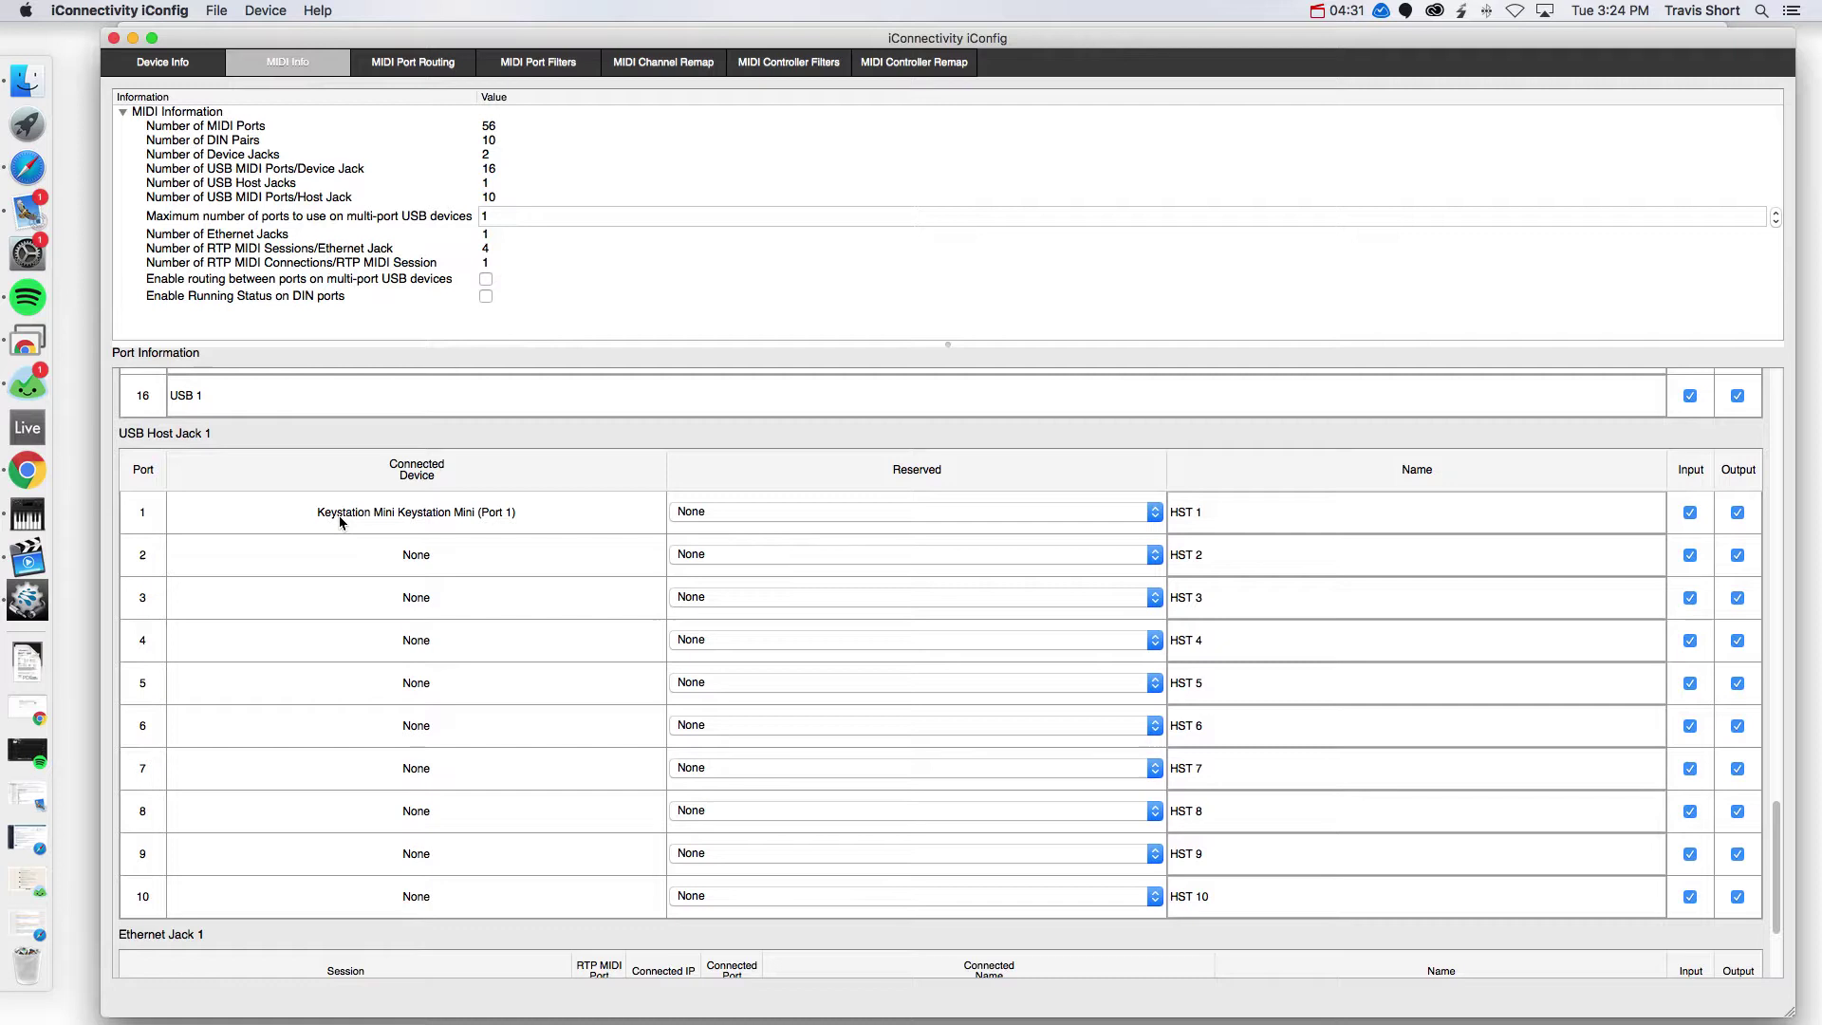
pyautogui.click(940, 512)
pyautogui.click(939, 516)
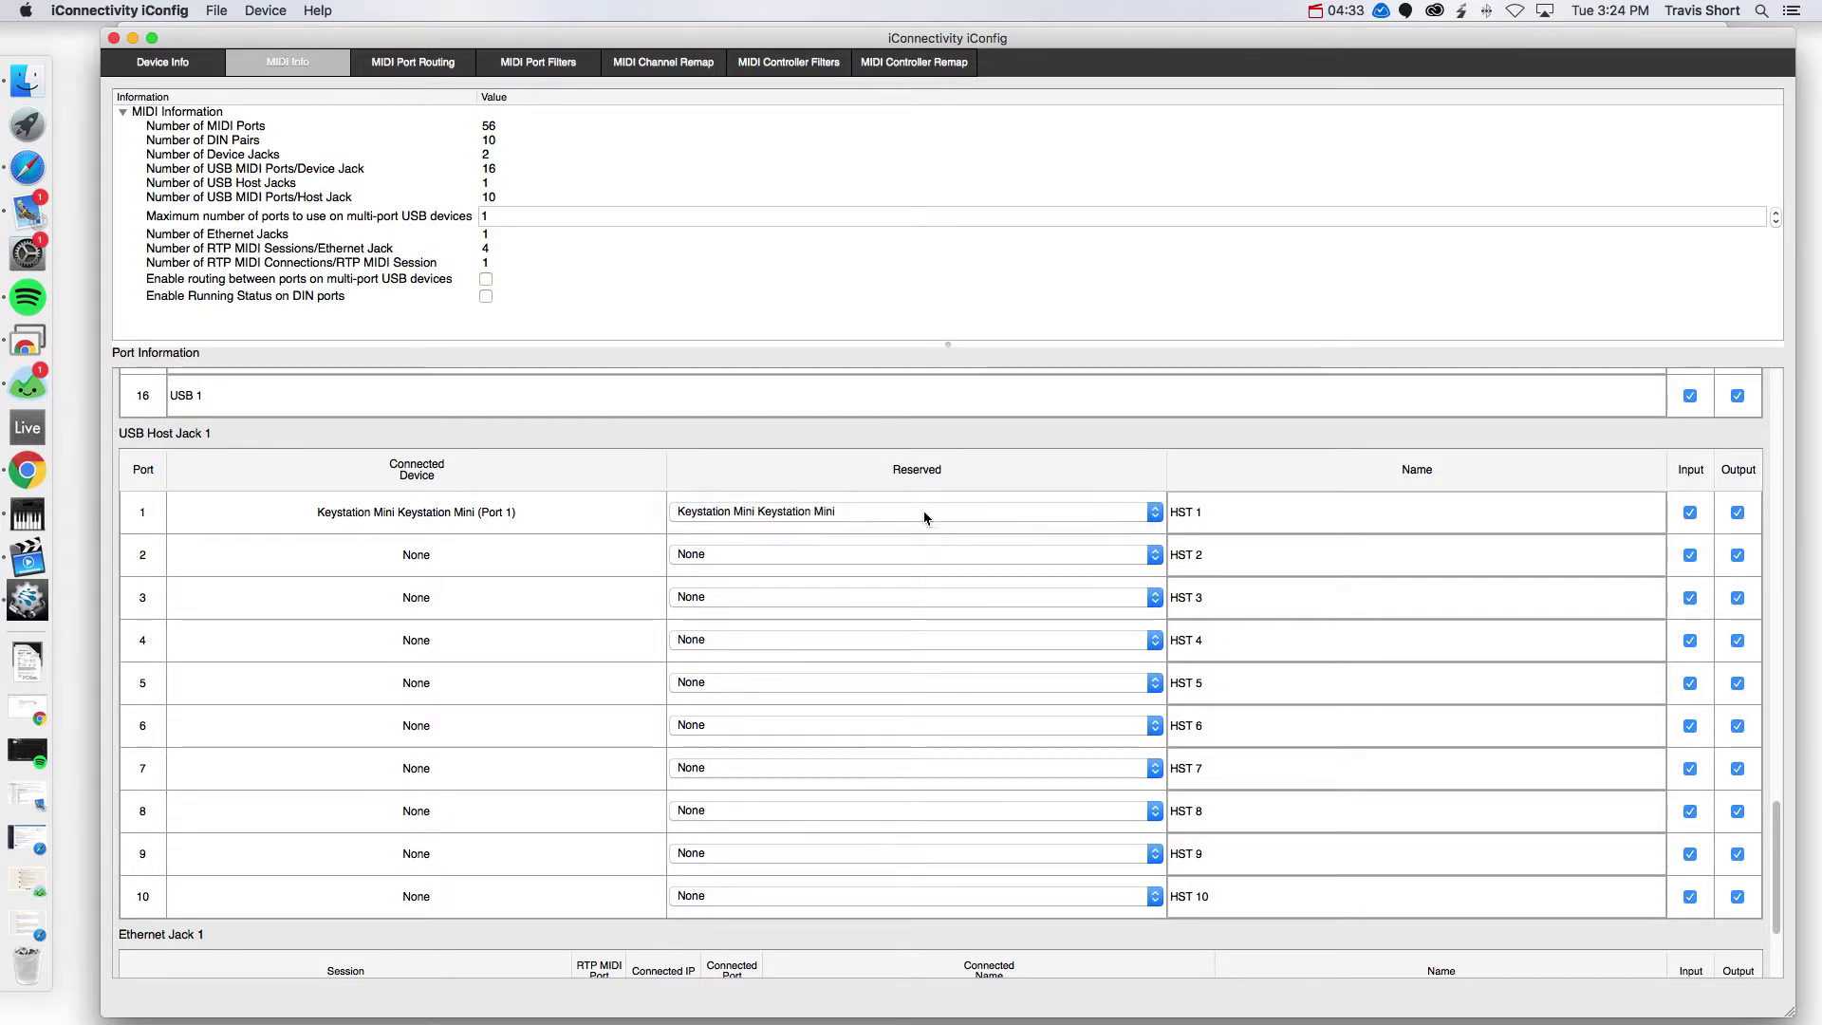
pyautogui.press('Tab')
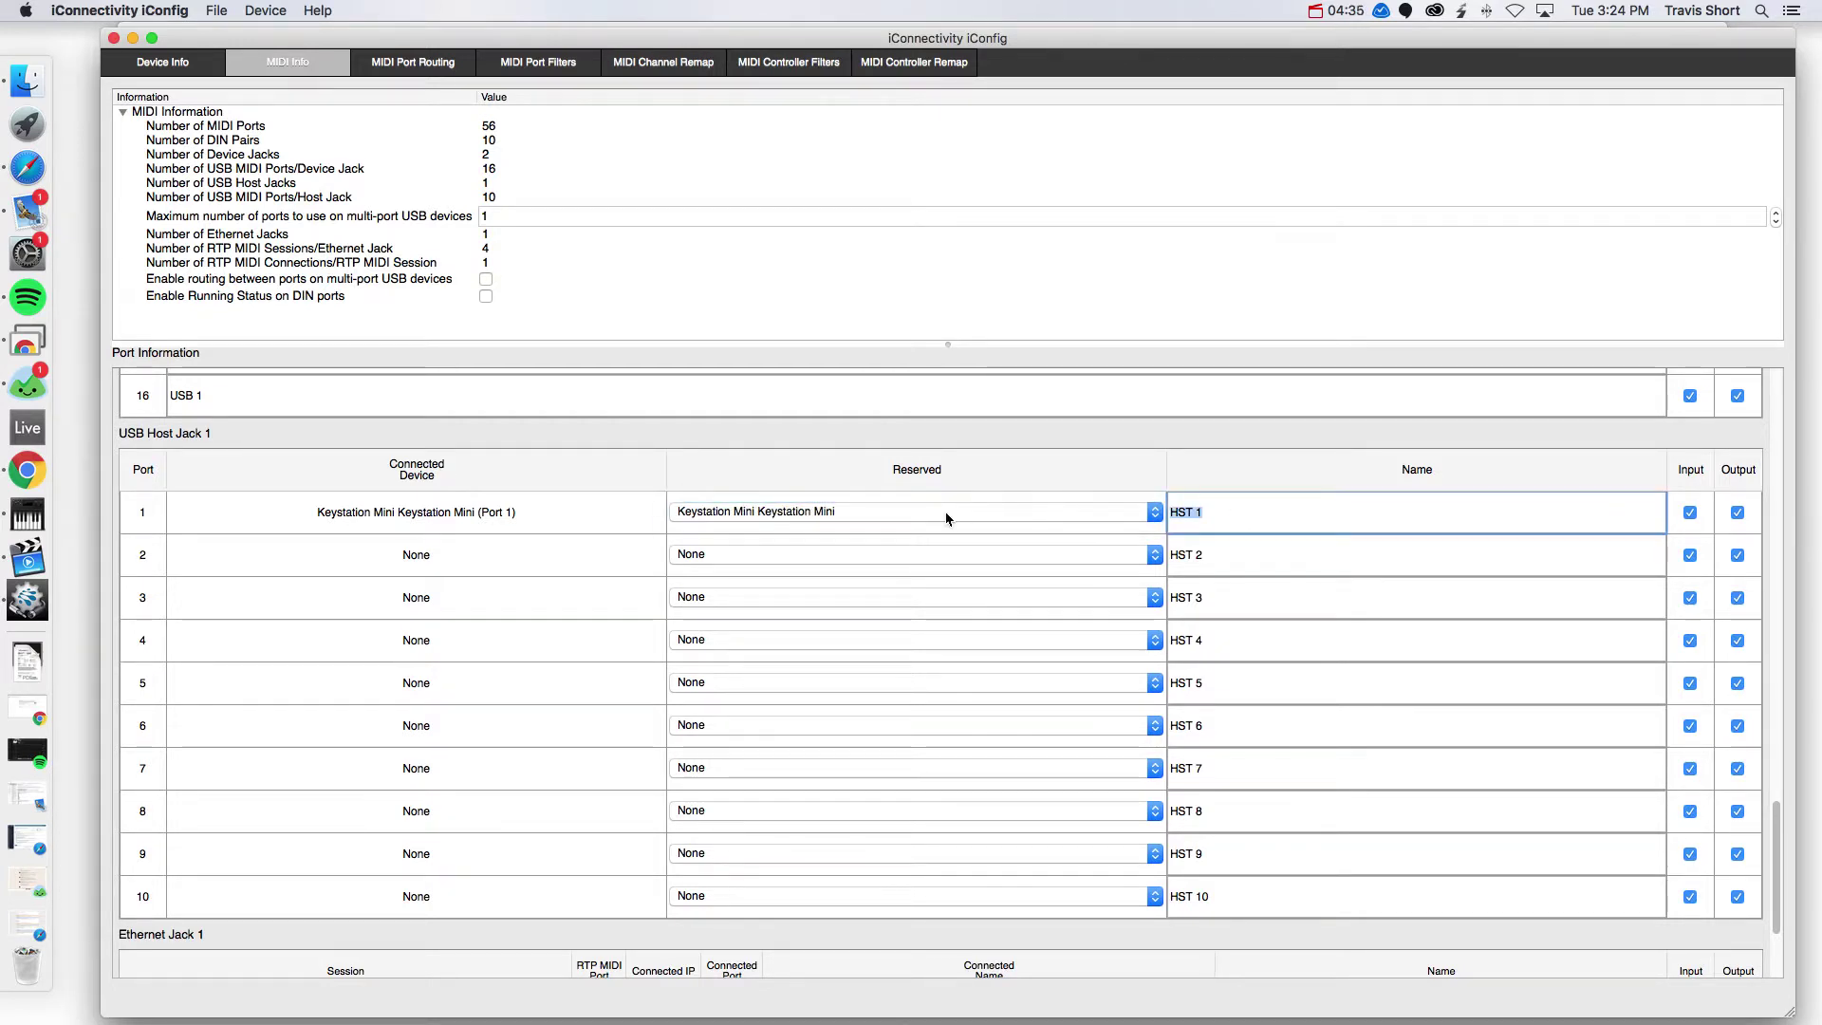
pyautogui.write('MINI Ke')
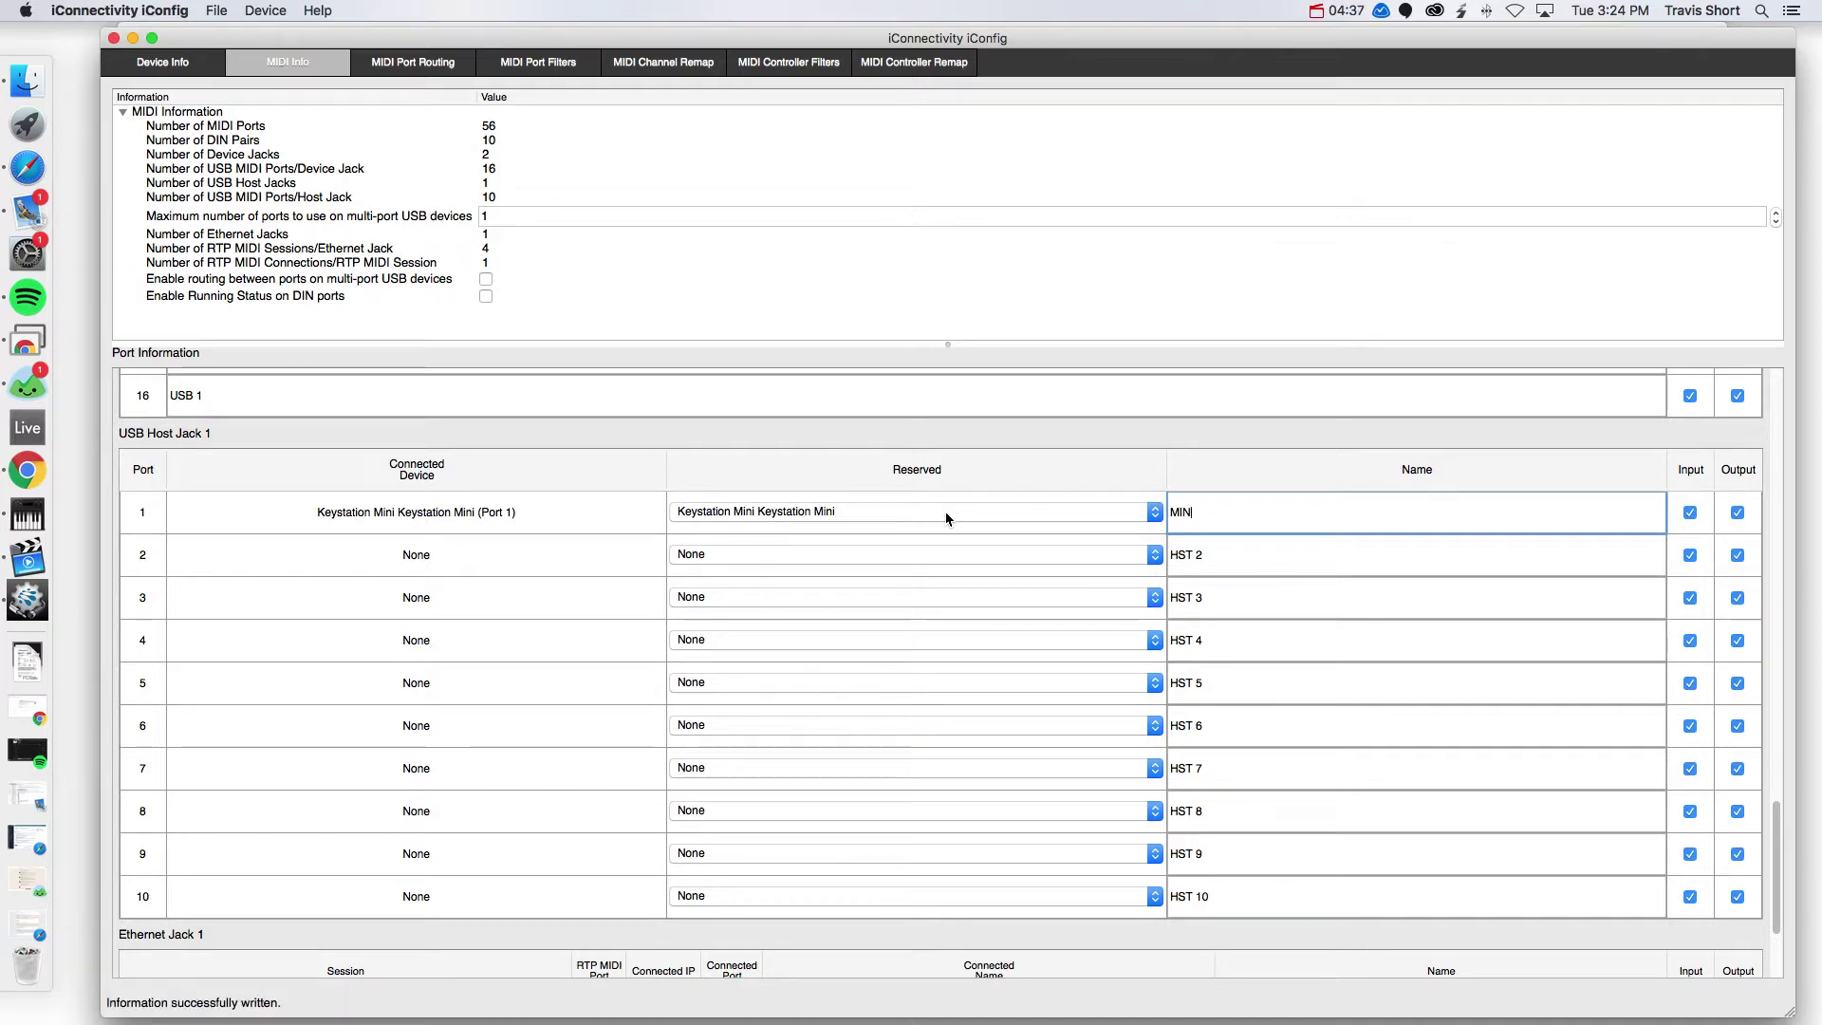
pyautogui.write('y')
pyautogui.press('Return')
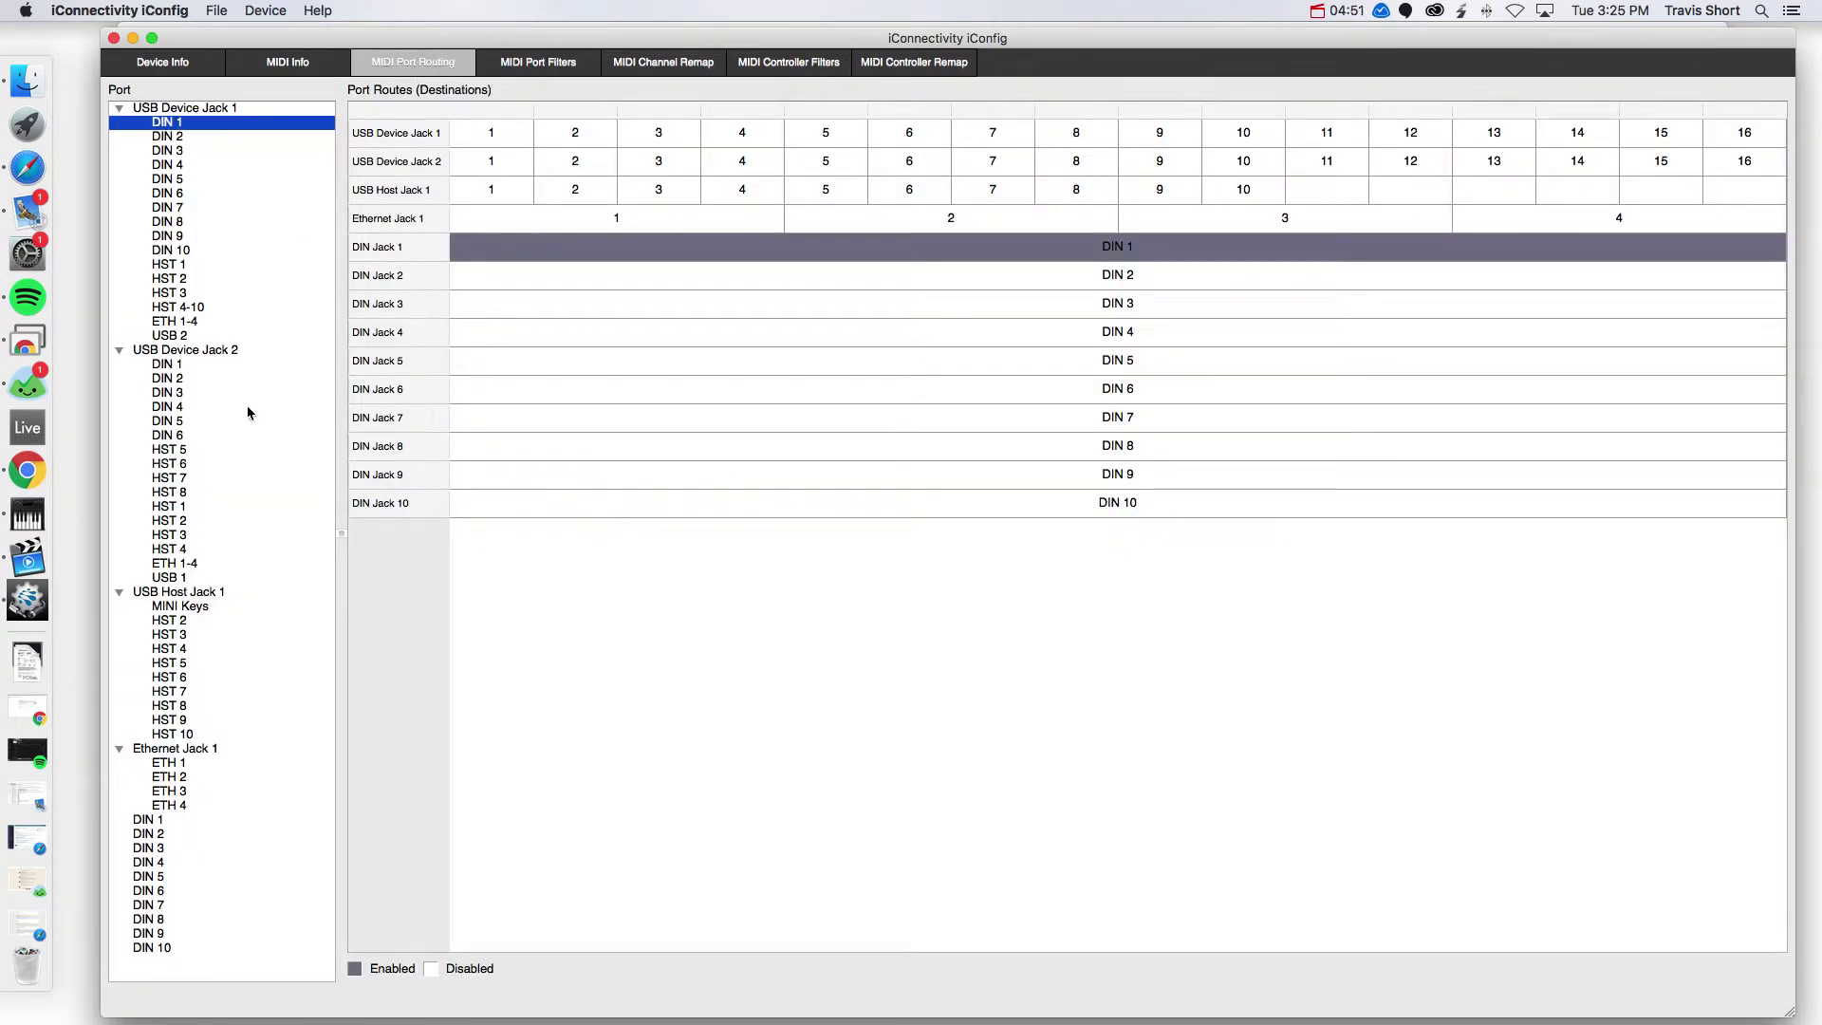
# Turn off the MINI Keys port's routes to host, Ethernet and DIN 1 destinations.
pyautogui.click(173, 608)
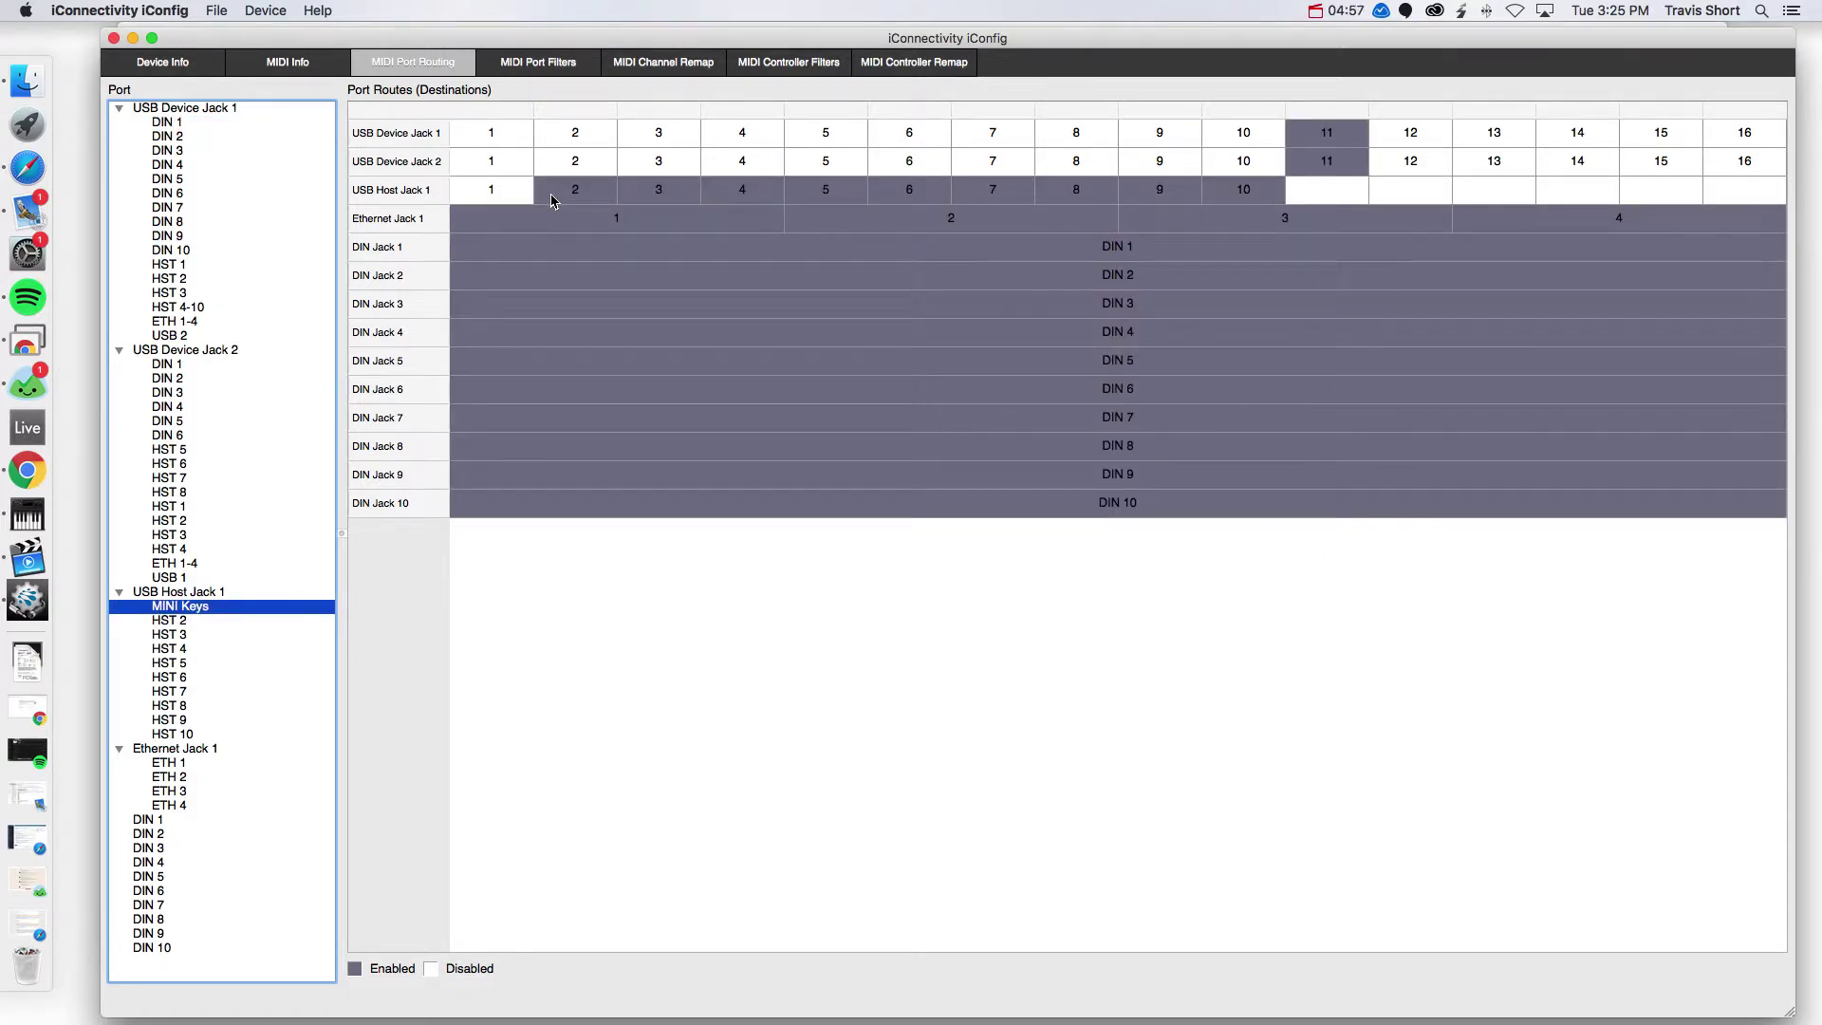
pyautogui.moveTo(565, 197)
pyautogui.mouseDown()
pyautogui.moveTo(1196, 196)
pyautogui.moveTo(530, 232)
pyautogui.moveTo(1722, 254)
pyautogui.moveTo(1510, 539)
pyautogui.mouseUp()
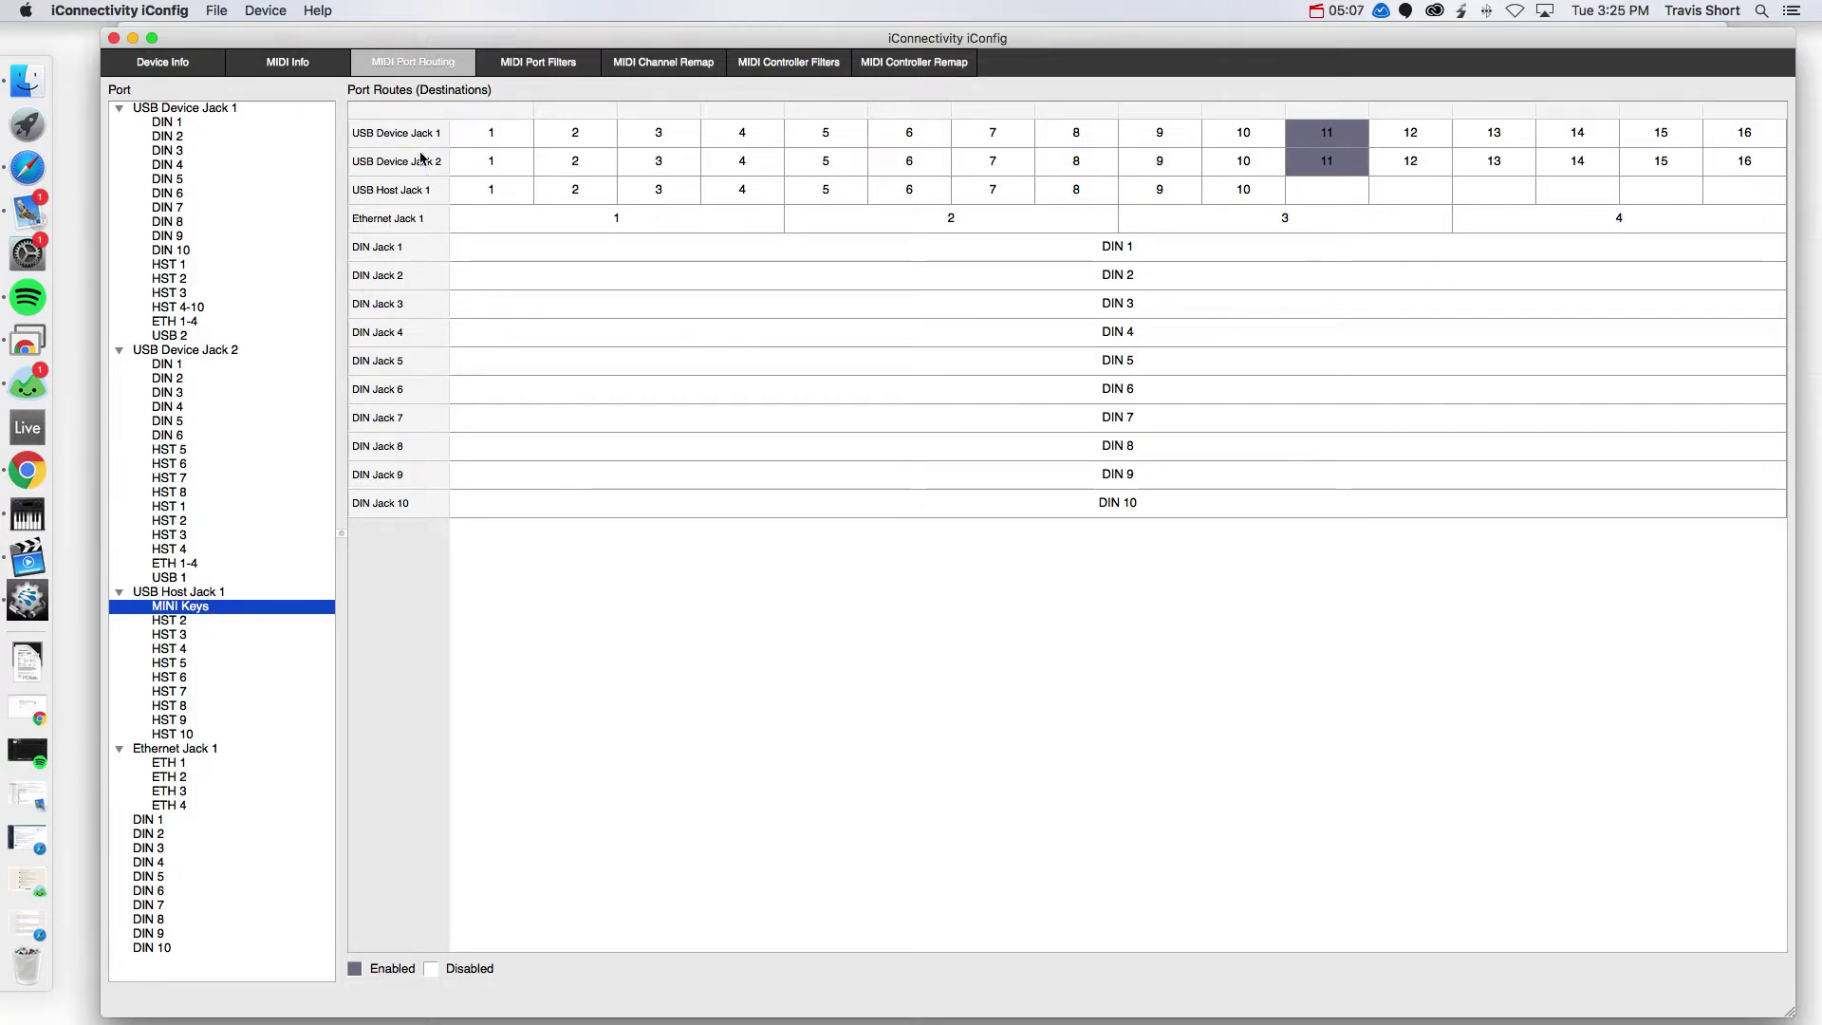
pyautogui.click(1333, 135)
pyautogui.click(1344, 157)
pyautogui.click(1342, 143)
pyautogui.click(1334, 159)
# Review routing for both USB Device Jacks' DIN ports, then MINI Keys and HST 1.
pyautogui.click(175, 122)
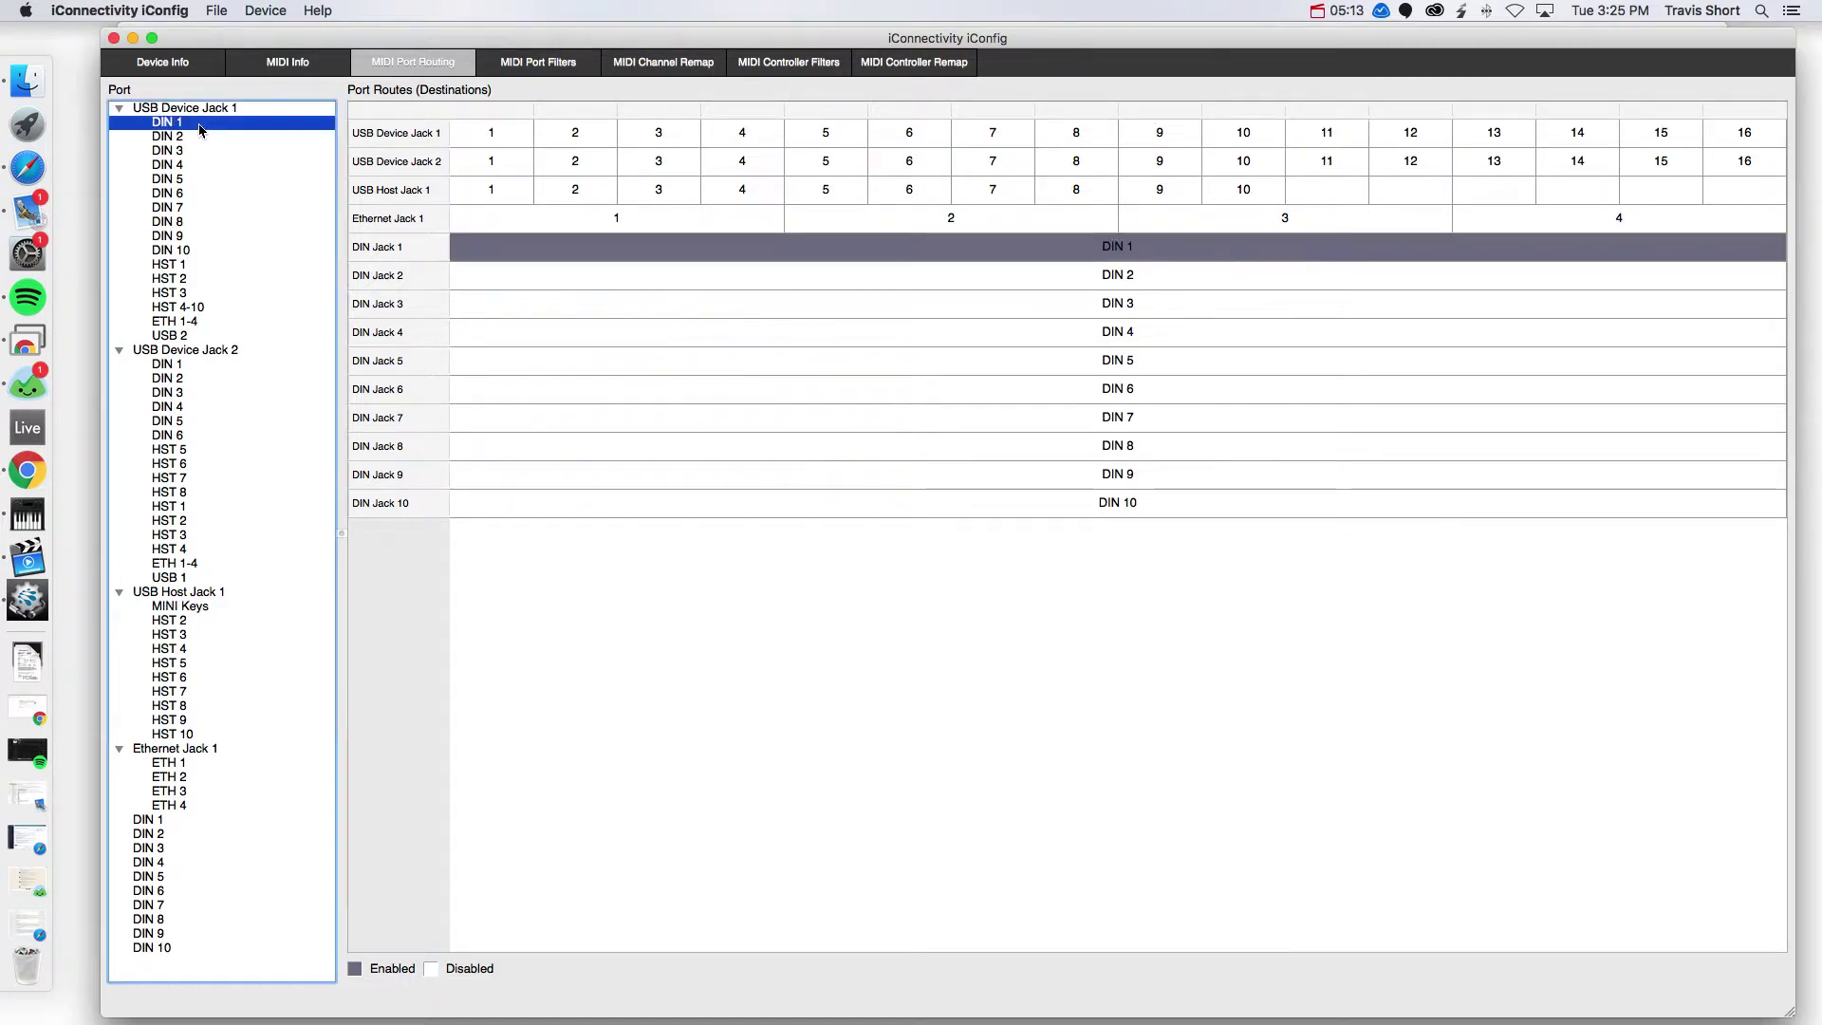
pyautogui.press('Down')
pyautogui.press('Down')
pyautogui.press('Down')
pyautogui.press('Down')
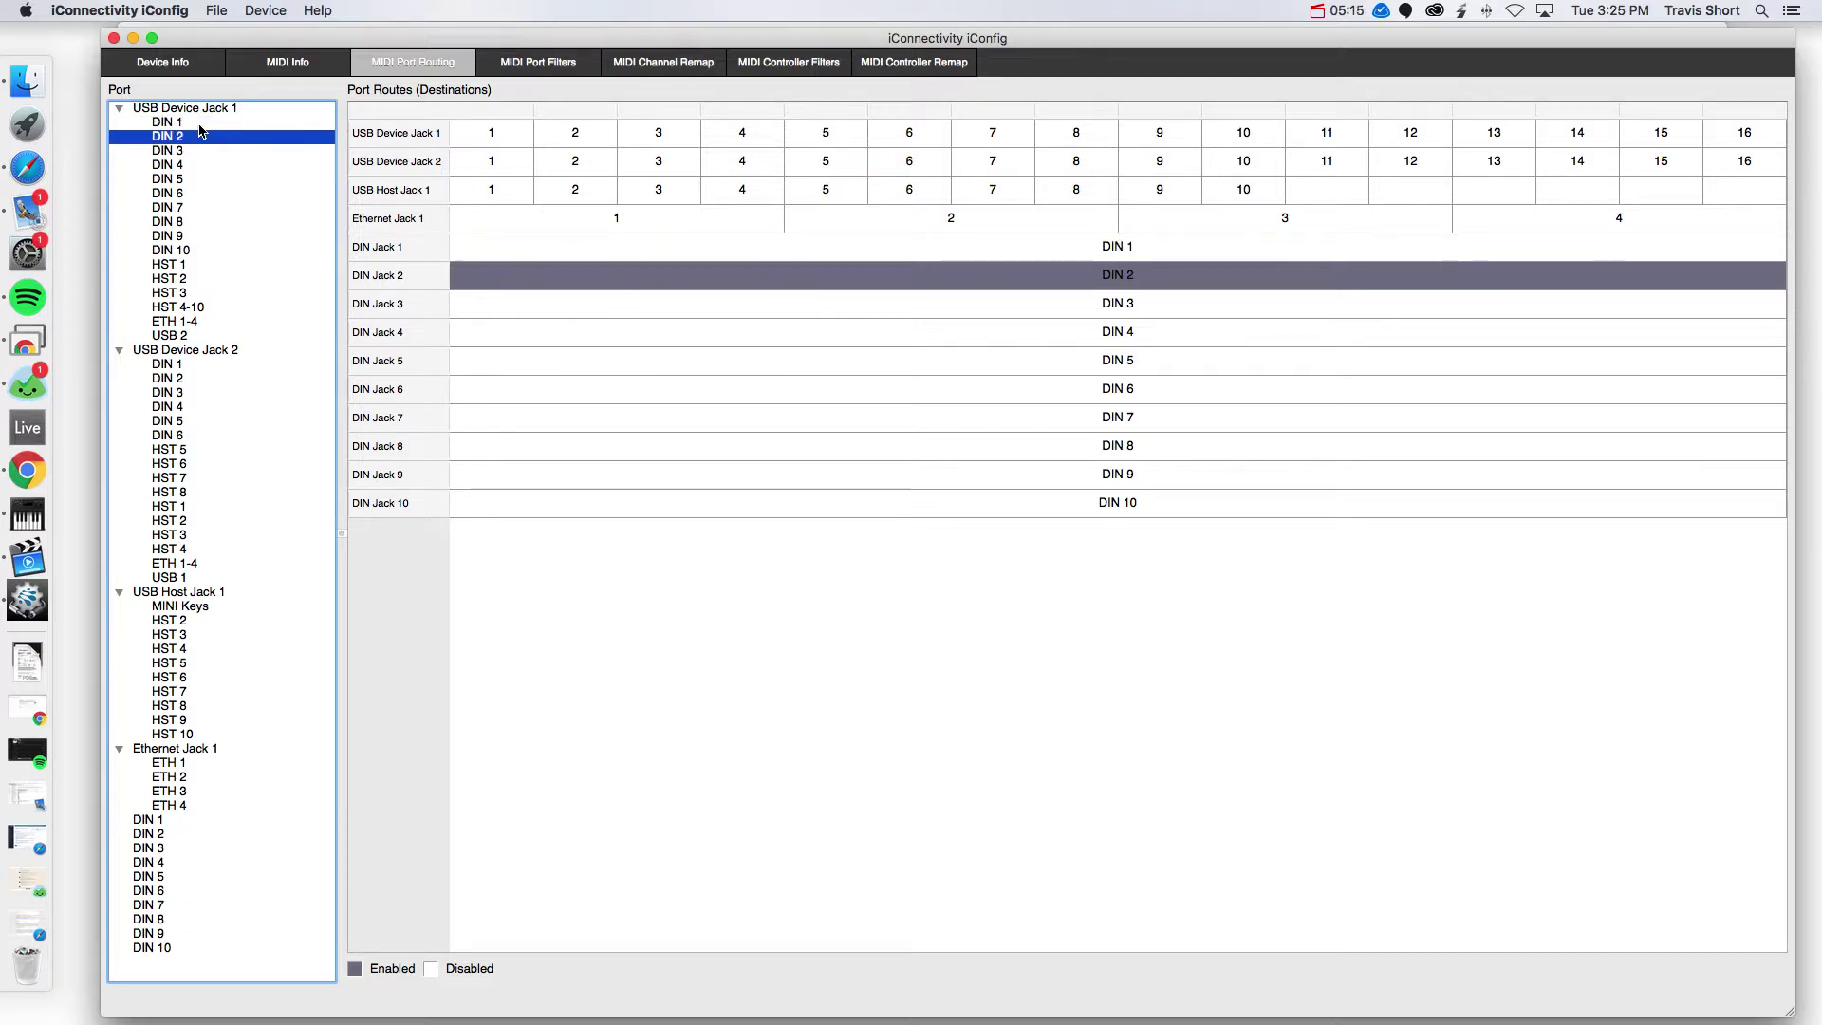
pyautogui.press('Down')
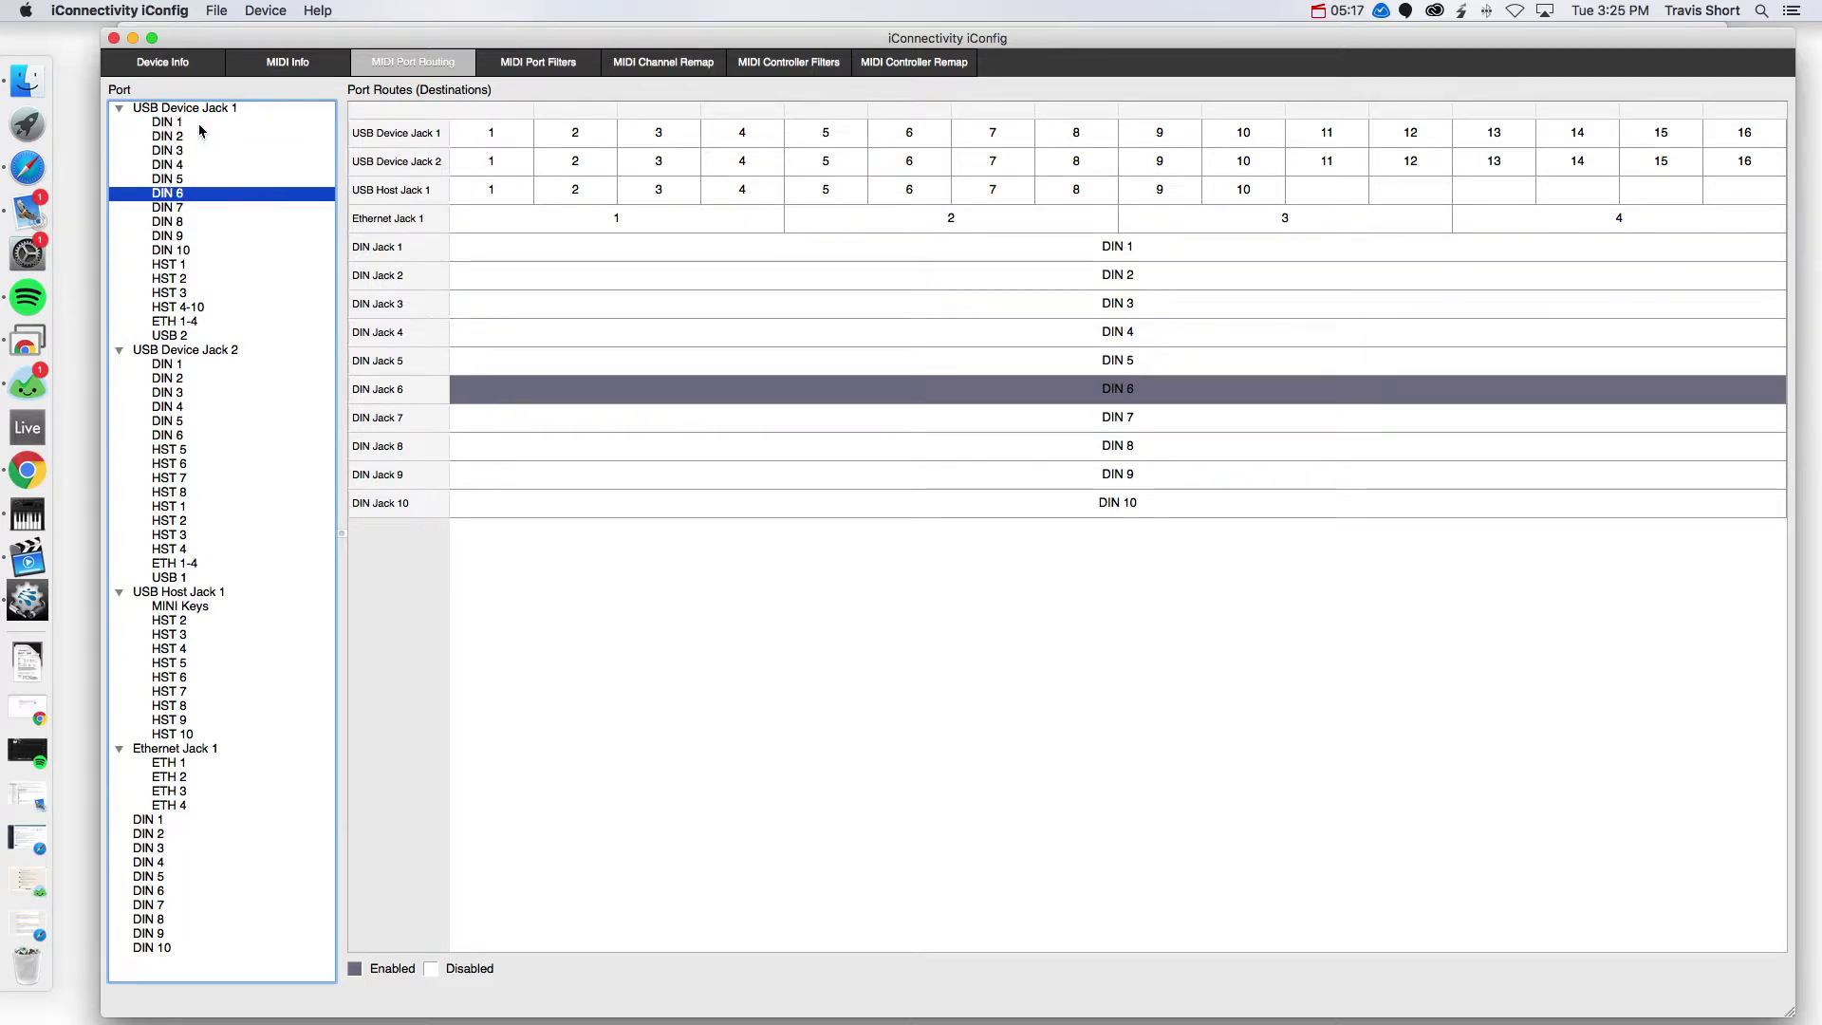
pyautogui.click(189, 367)
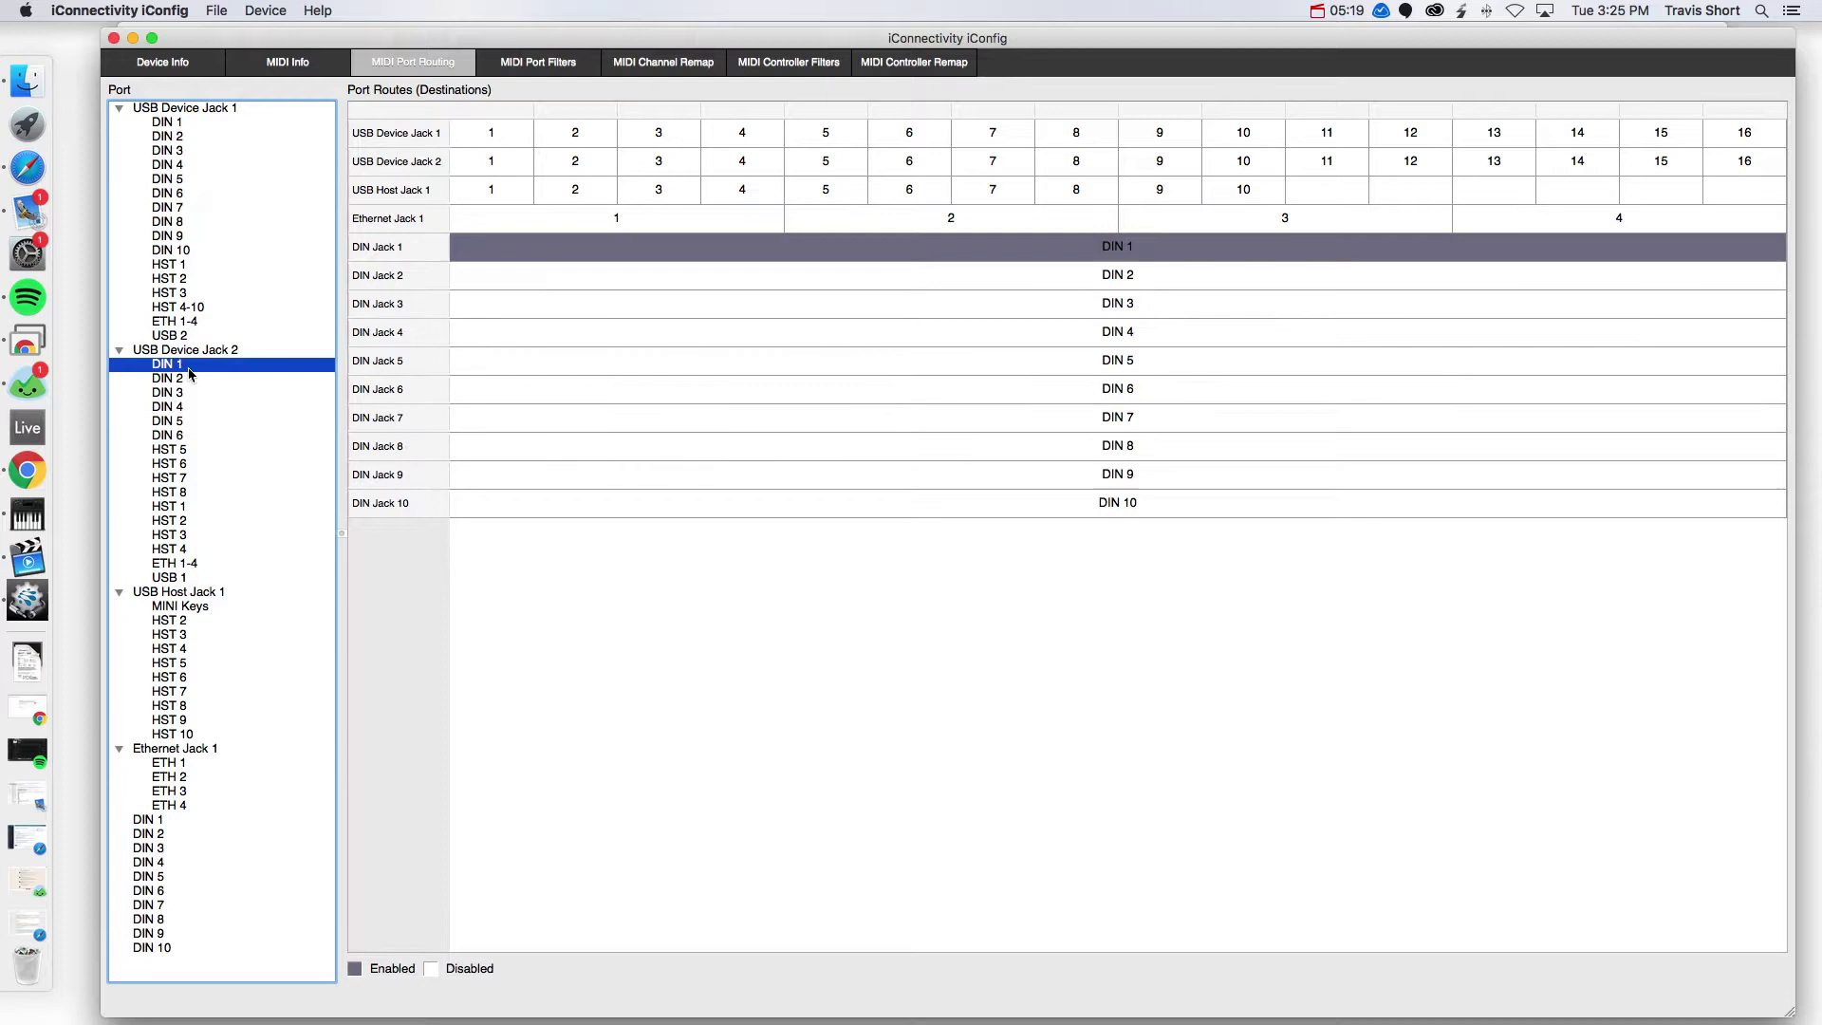
pyautogui.press('Down')
pyautogui.press('Down')
pyautogui.press('Down')
pyautogui.press('Down')
pyautogui.press('Down')
pyautogui.press('Down')
pyautogui.press('Down')
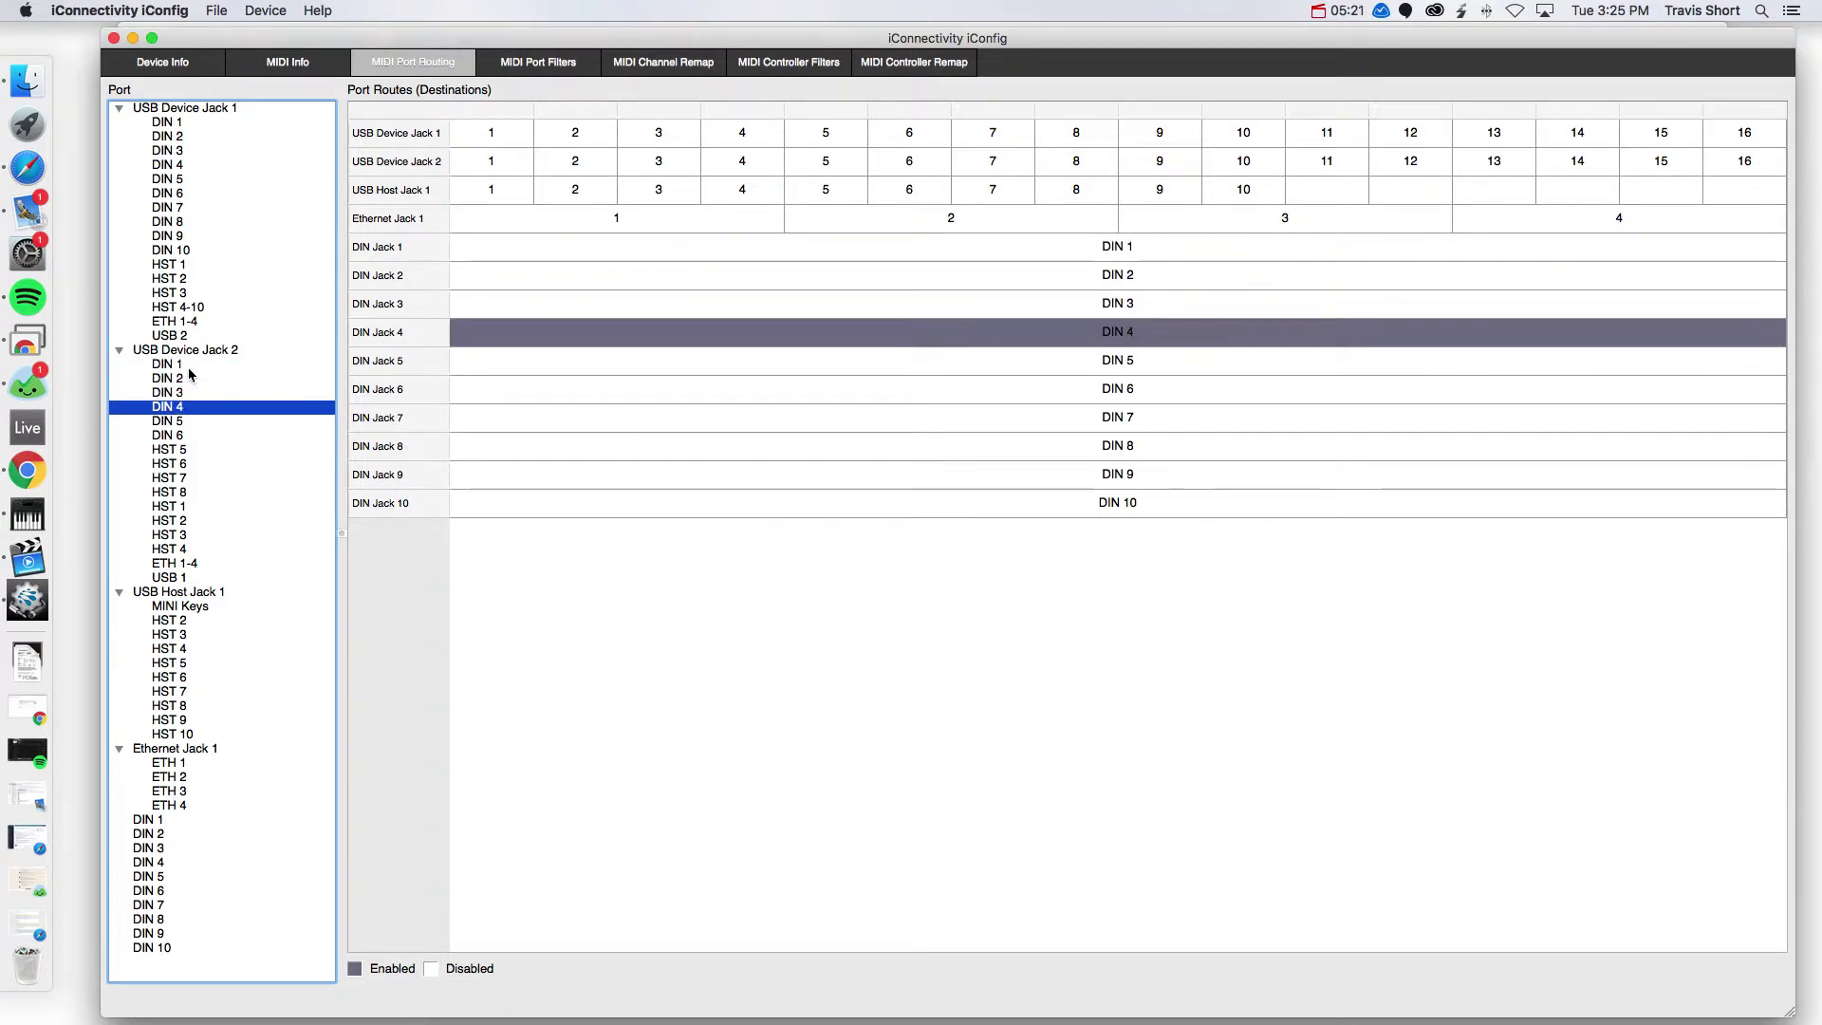
pyautogui.press('Down')
pyautogui.press('Down')
pyautogui.press('Down')
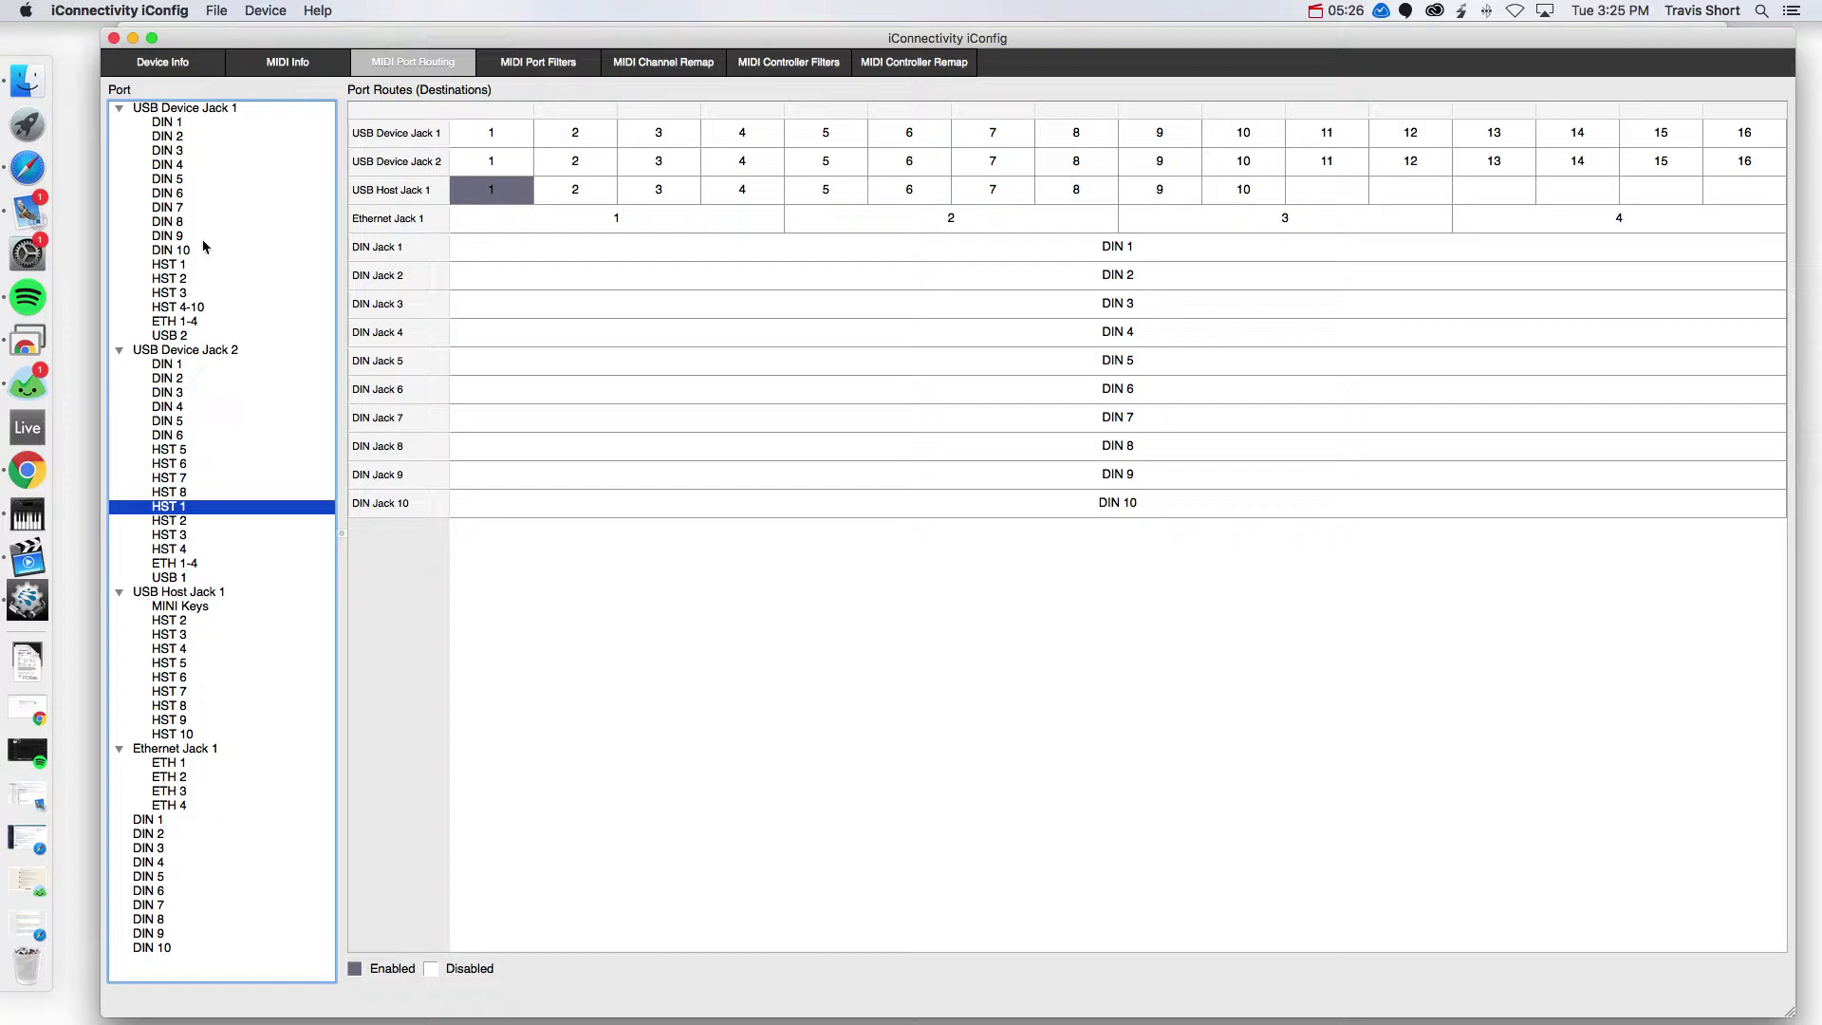
pyautogui.click(193, 608)
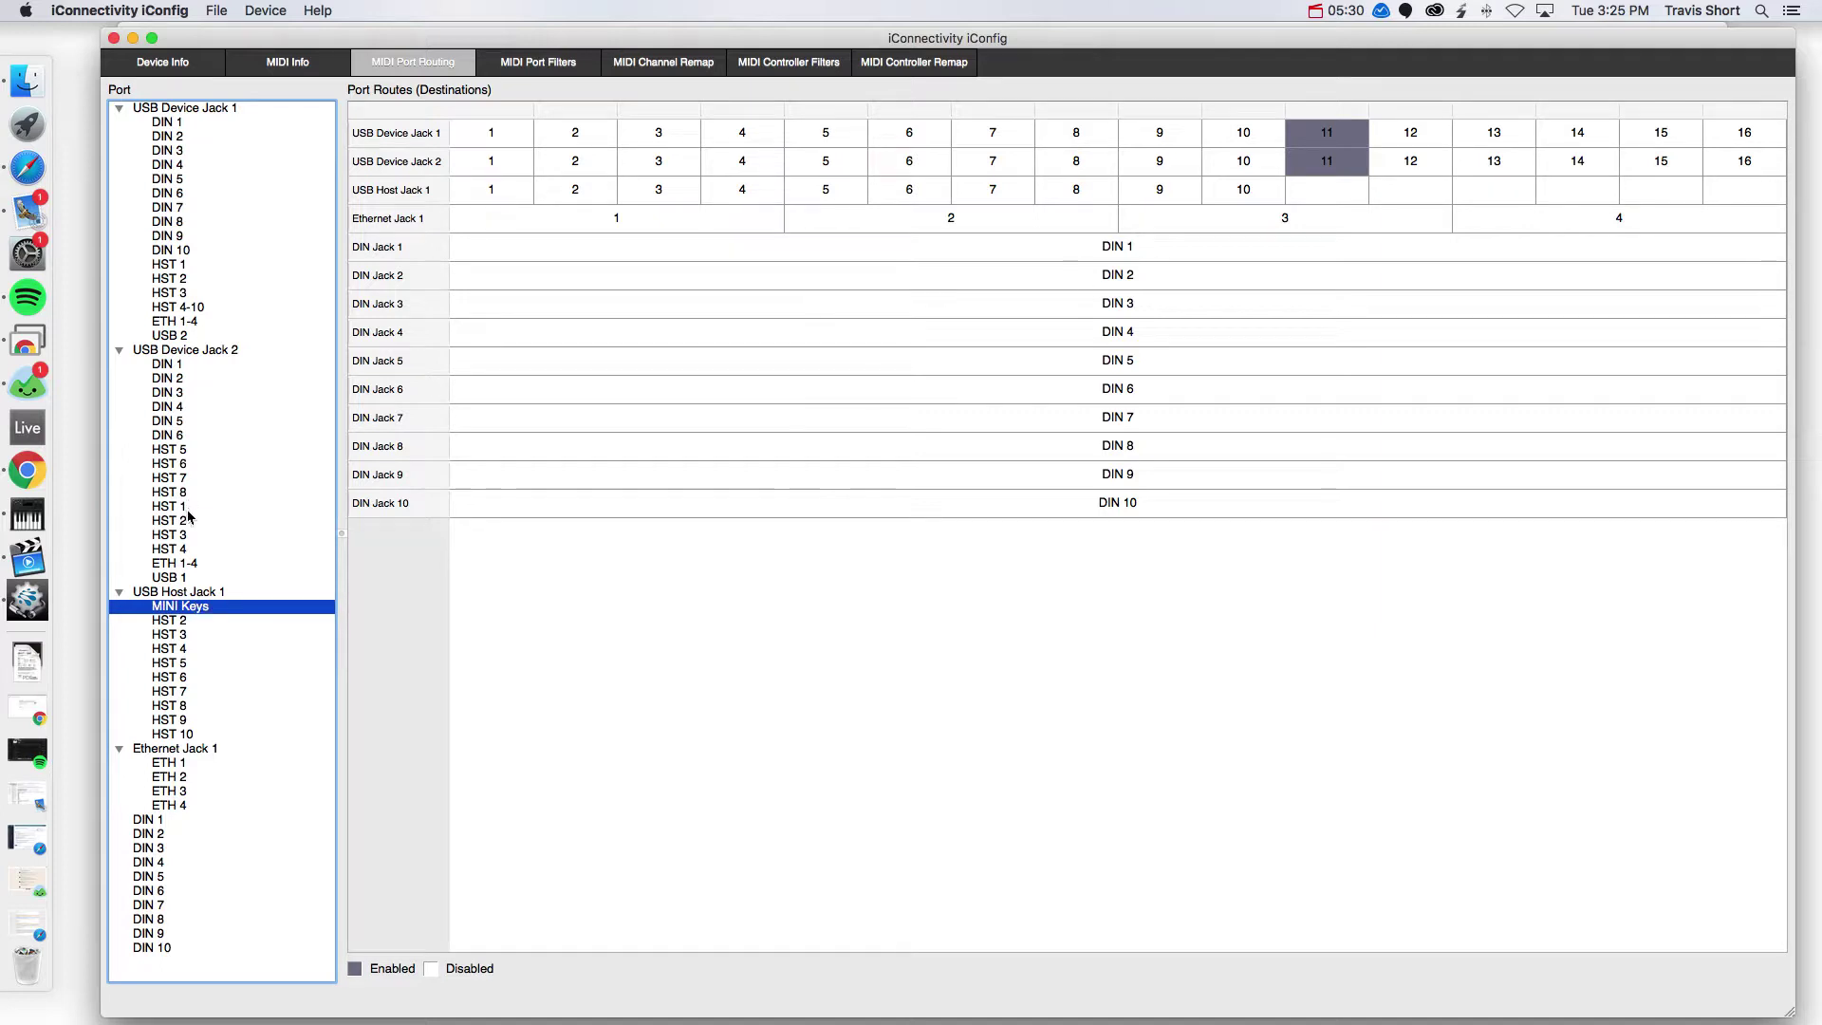
pyautogui.click(189, 507)
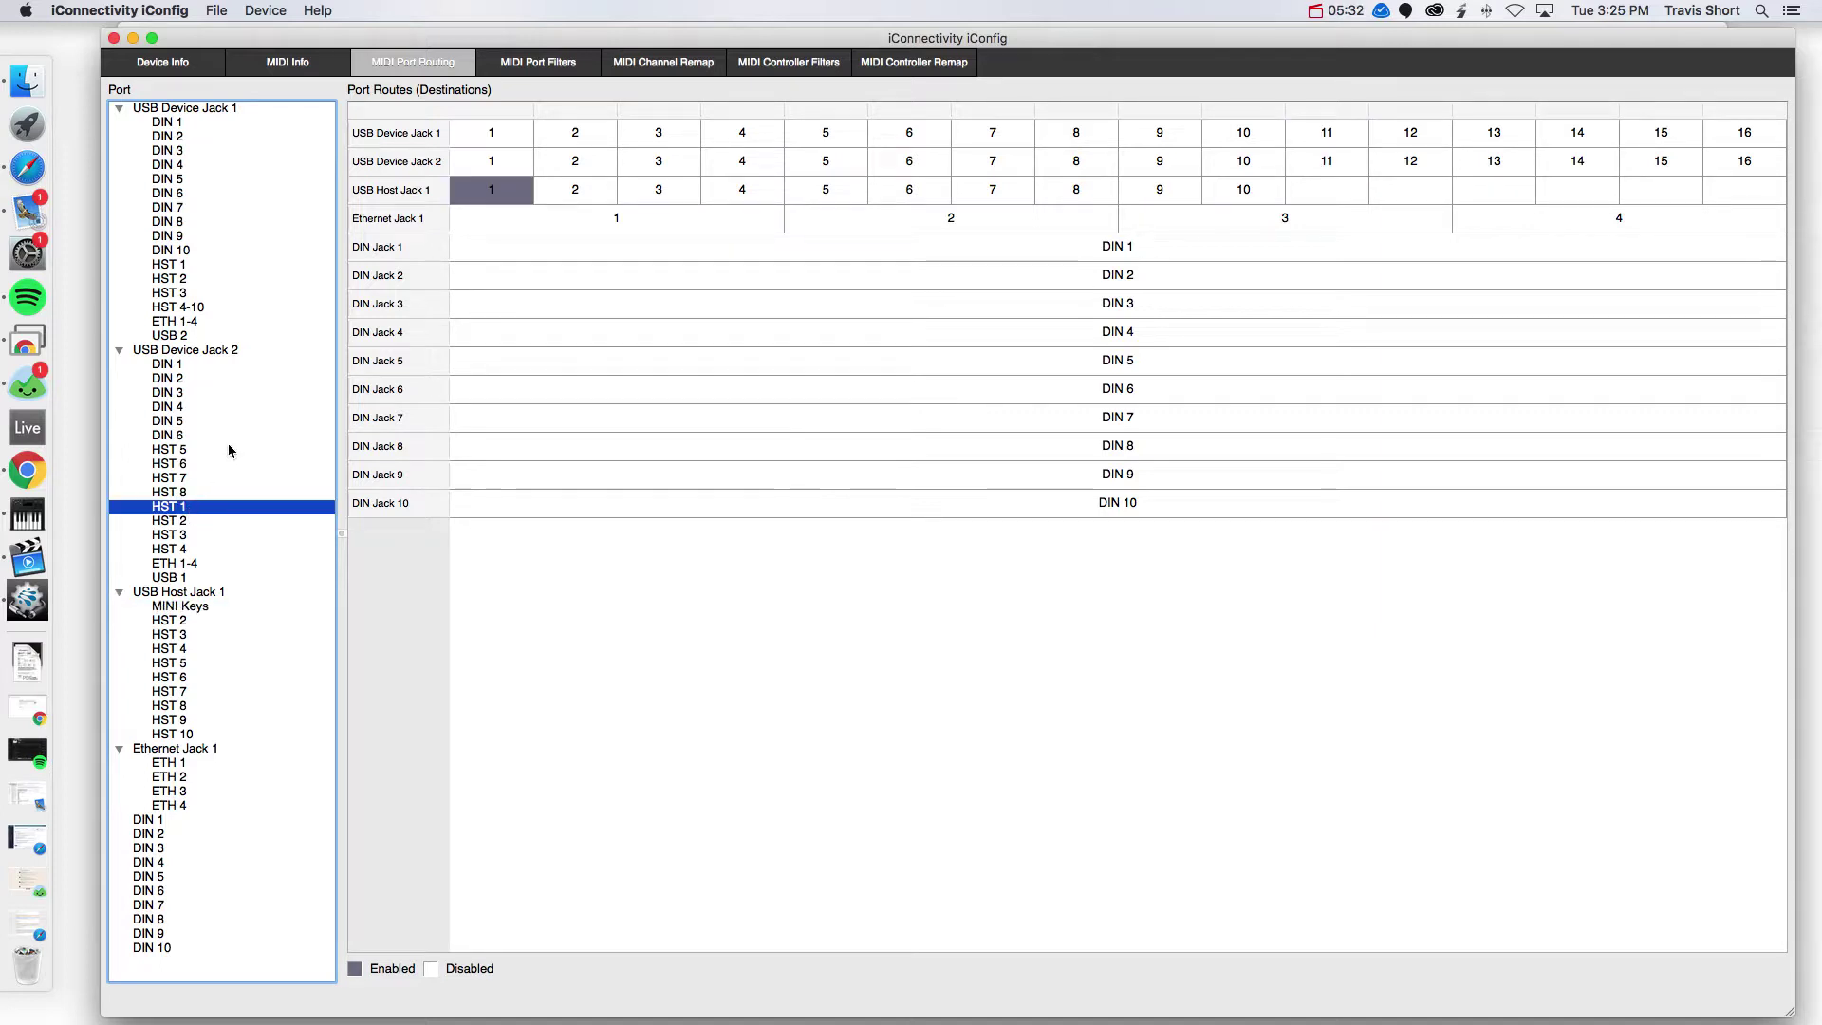
# Show iConfig's MIDI information and port names page, with the iConfig window in front.
pyautogui.click(312, 66)
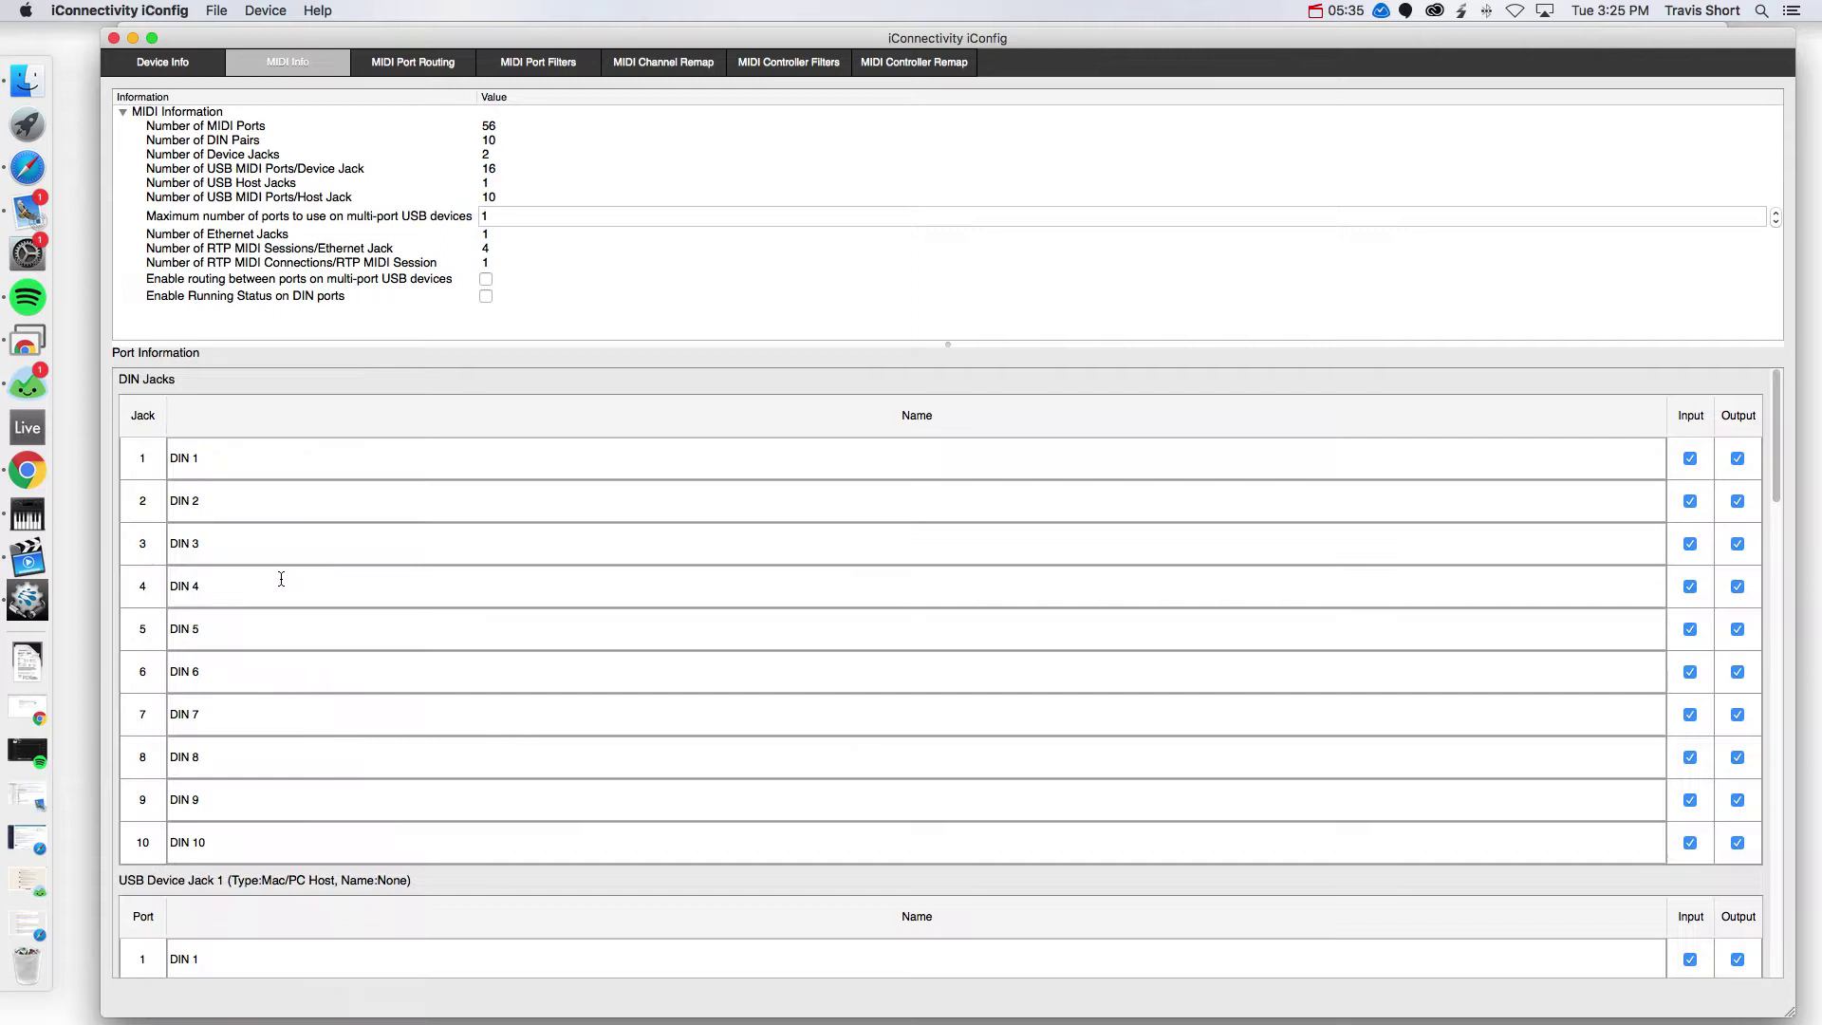
pyautogui.scroll(-15, 271, 587)
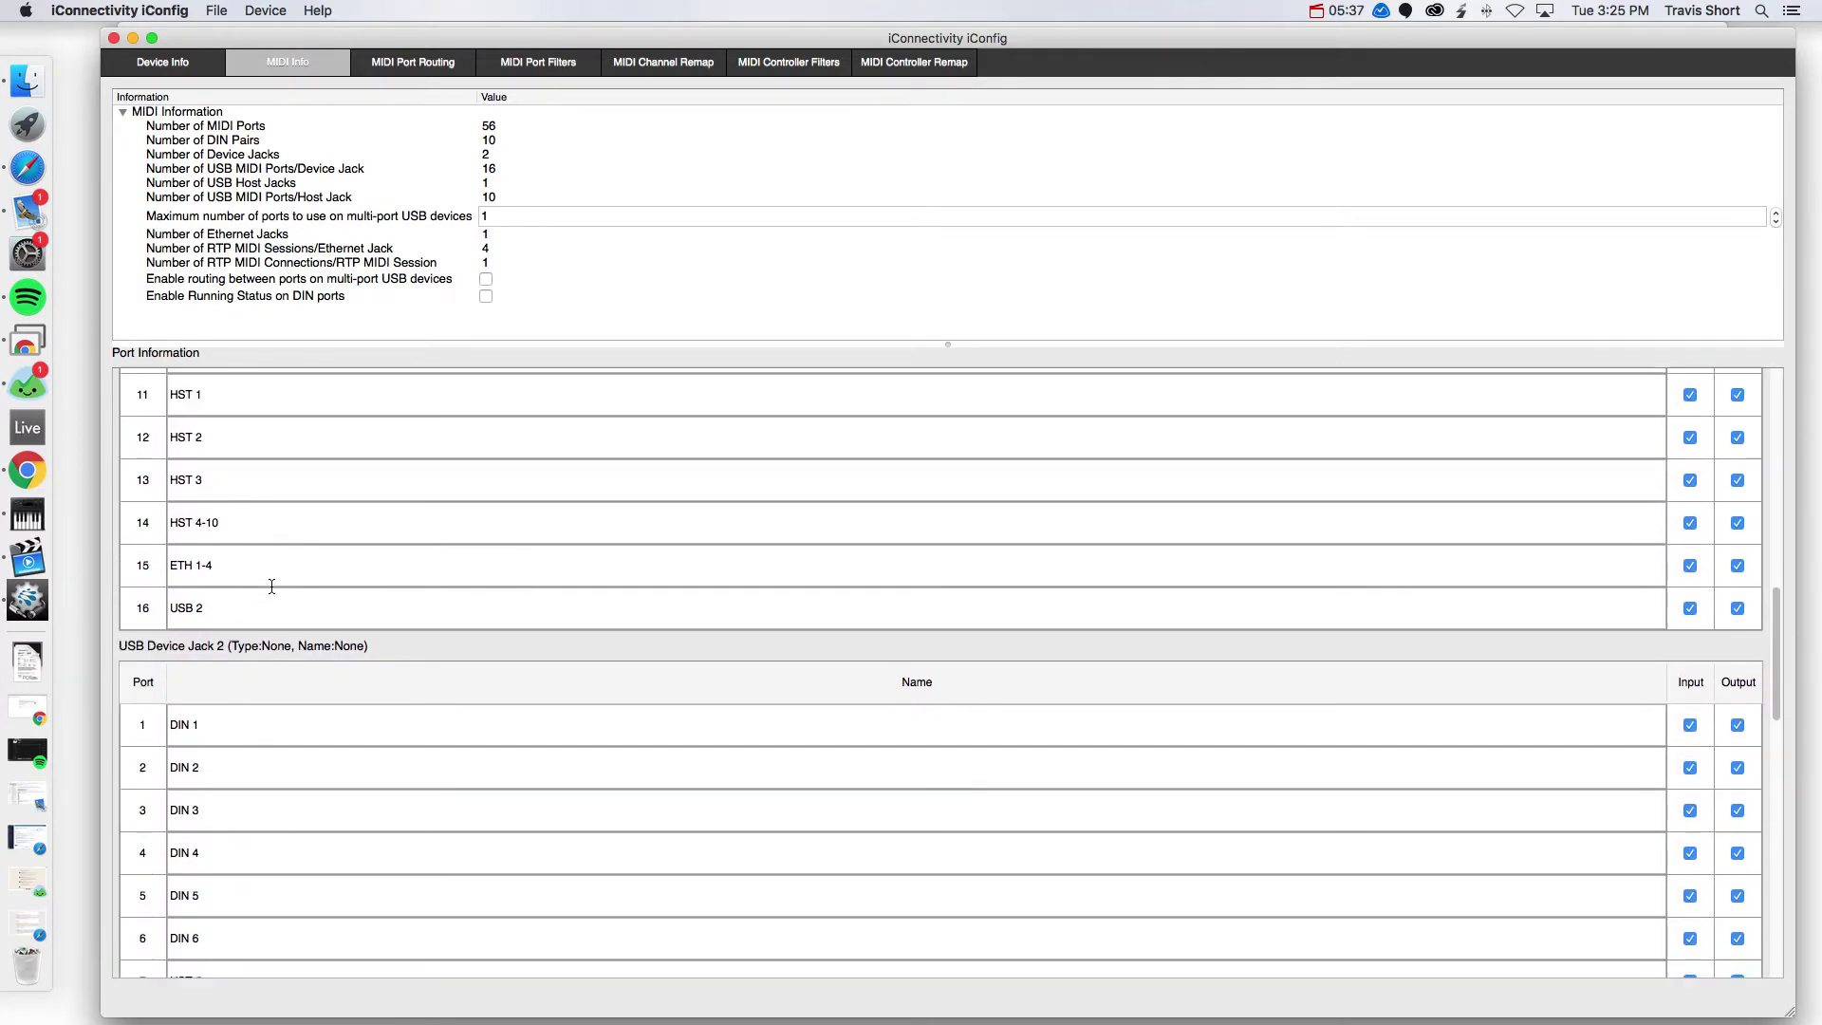
pyautogui.scroll(5, 271, 587)
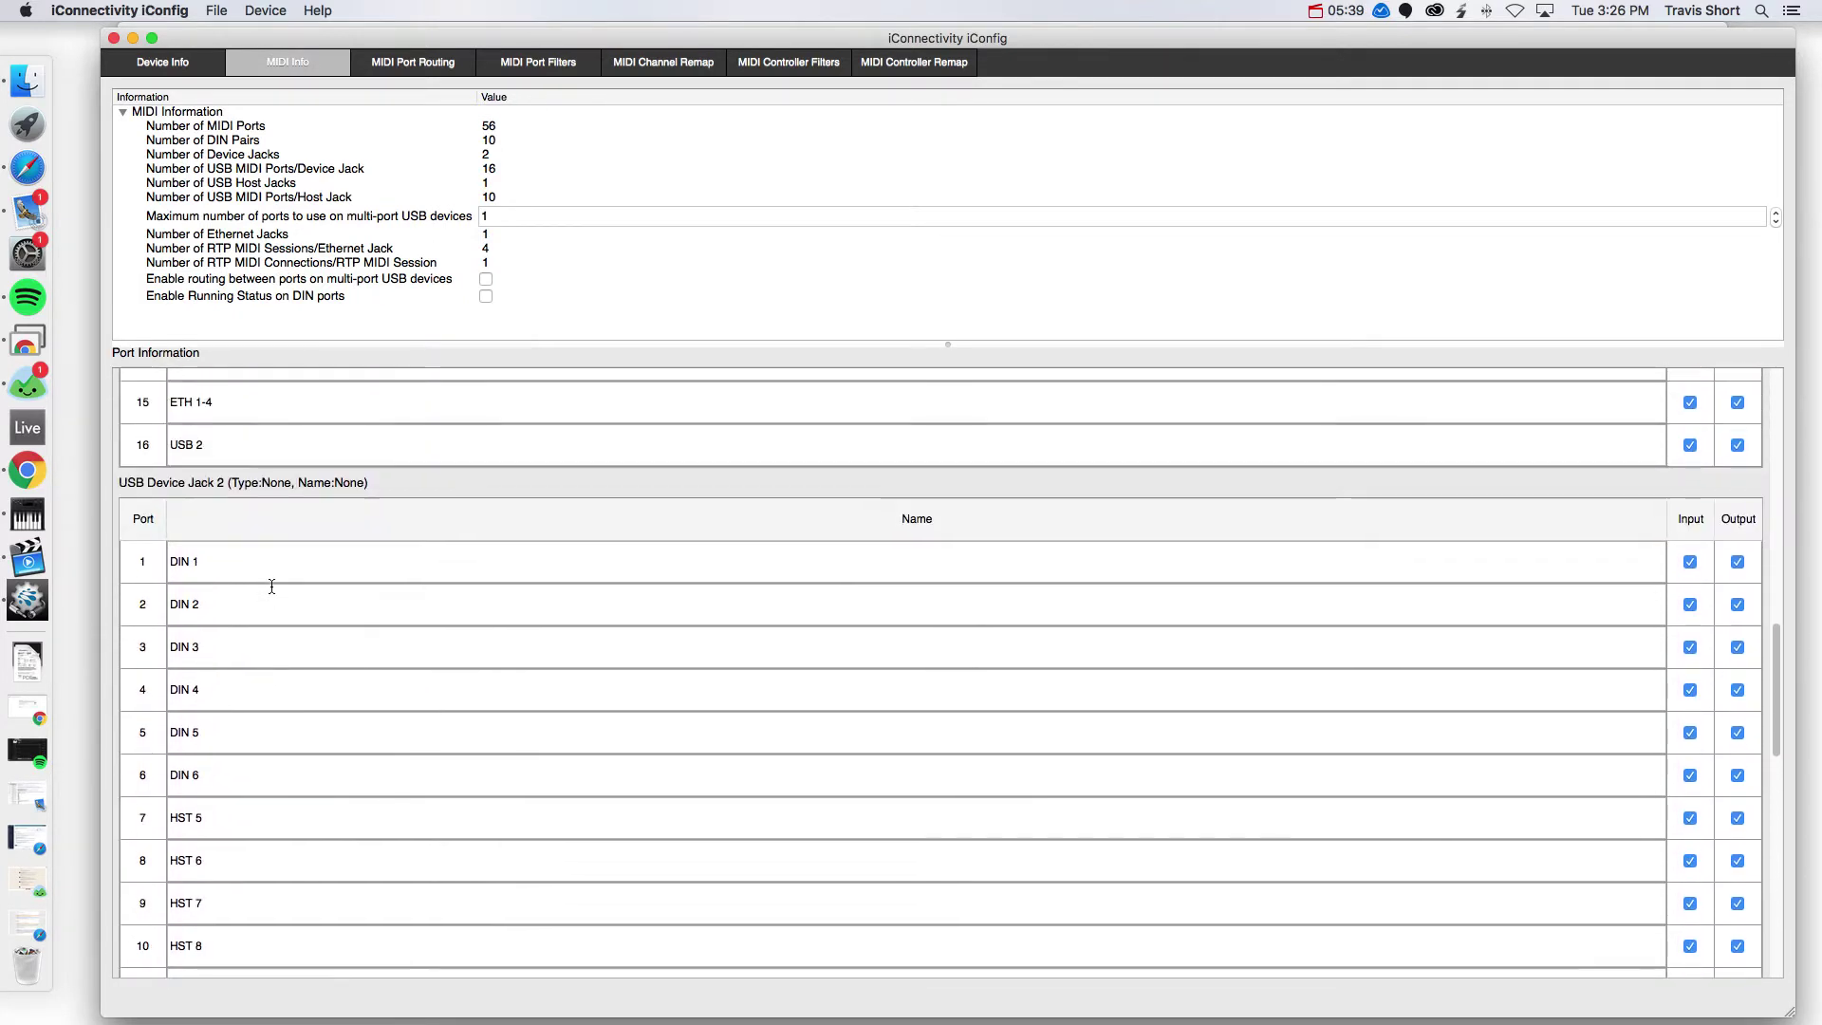
pyautogui.hotkey('ctrl', 'Up')
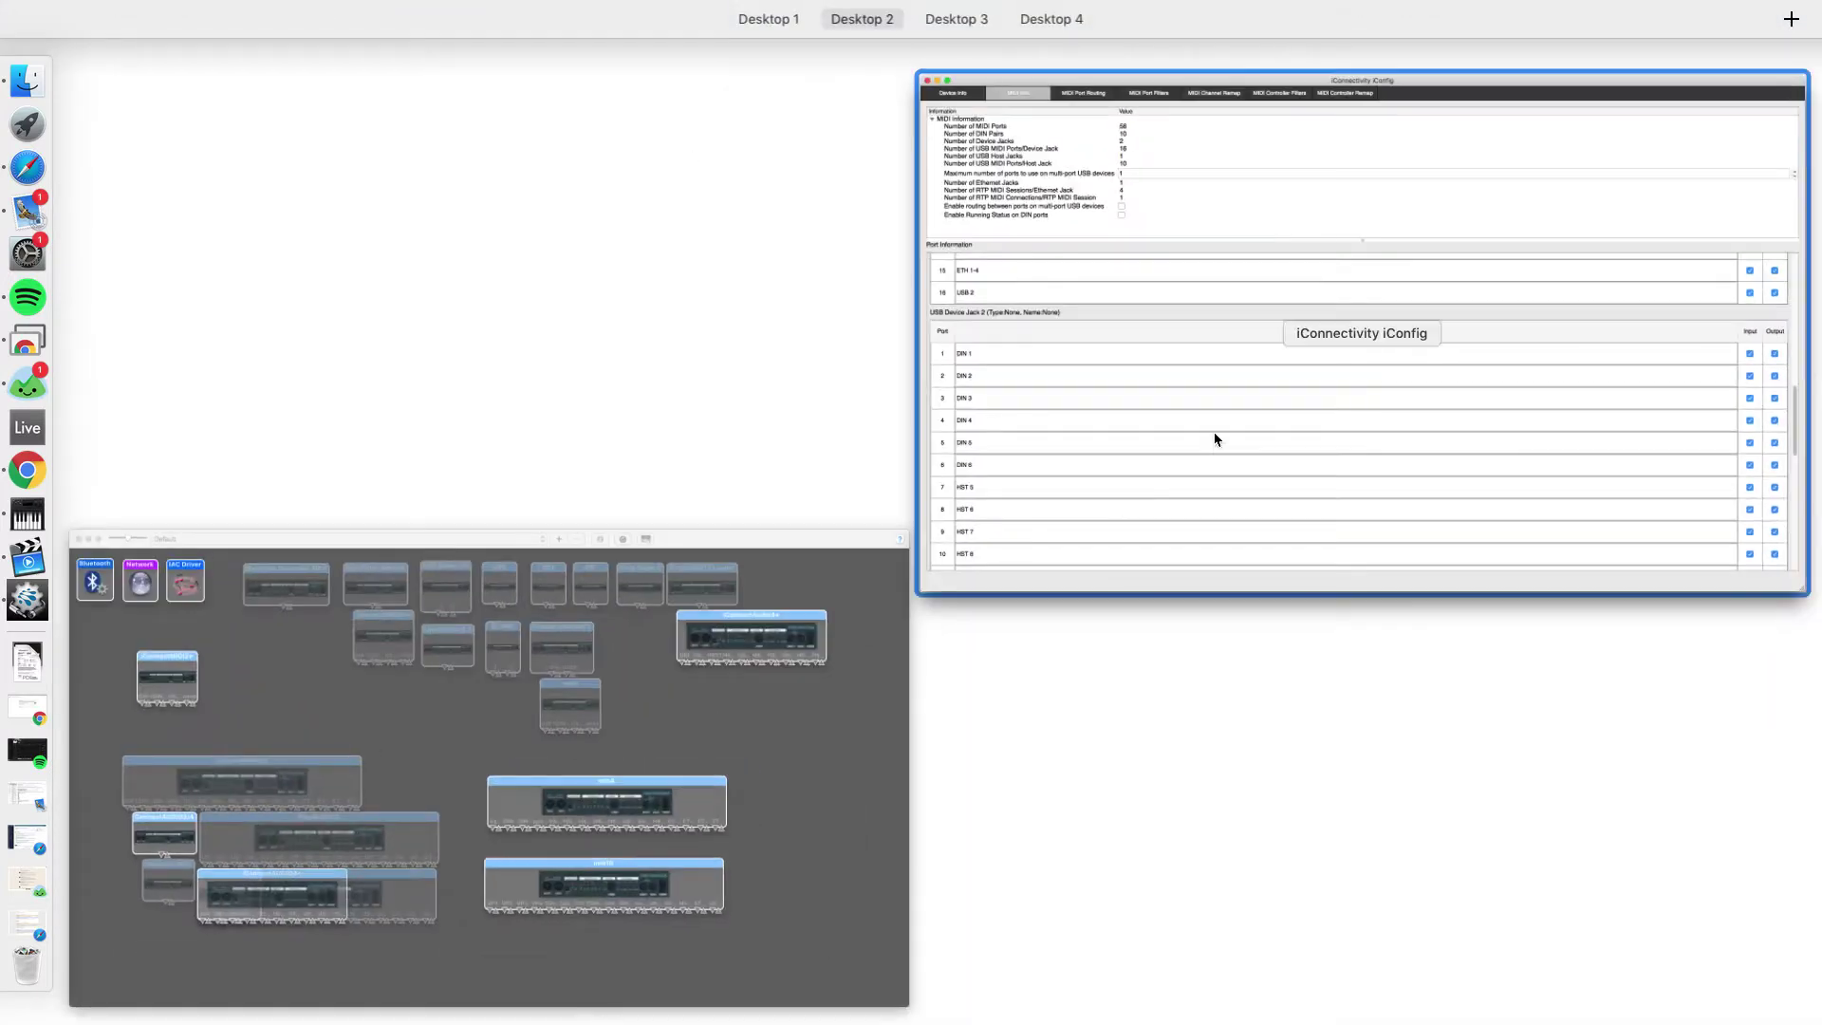
pyautogui.click(1212, 435)
pyautogui.scroll(-10, 589, 640)
pyautogui.click(765, 617)
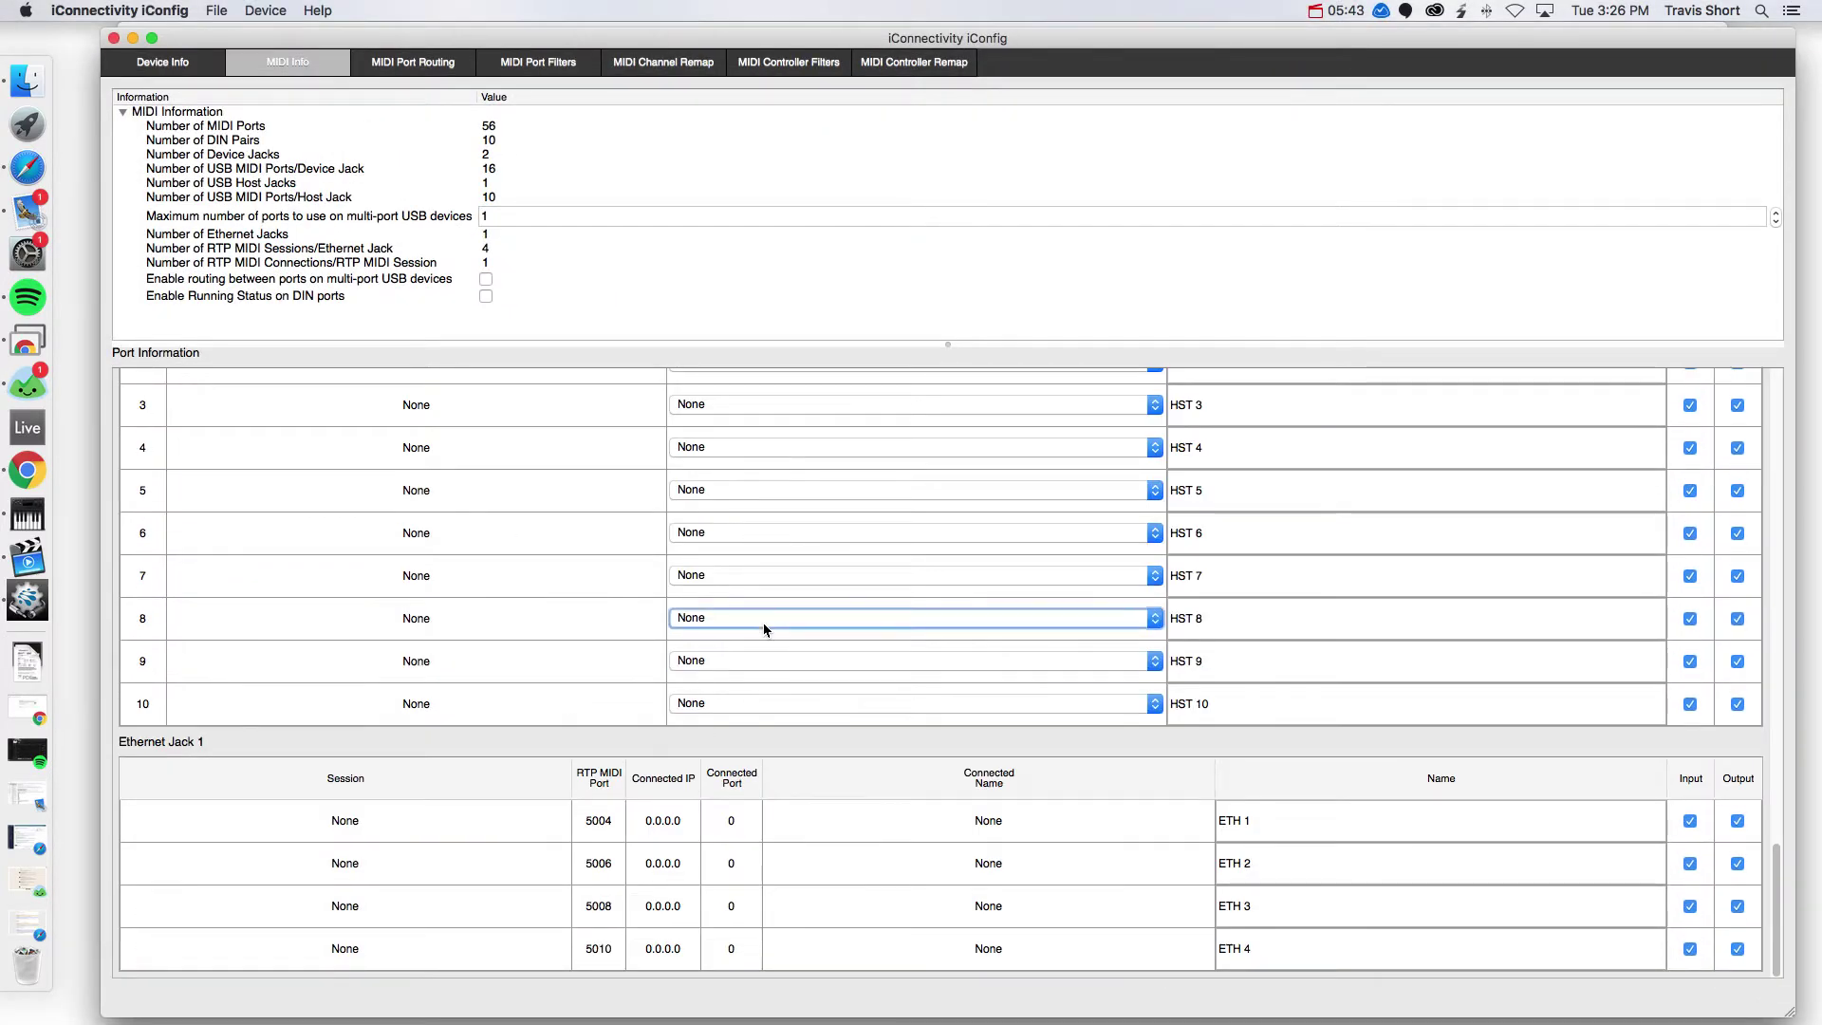
pyautogui.scroll(5, 1233, 588)
# Inspect the existing MINI Keys name on host port 1.
pyautogui.click(1268, 651)
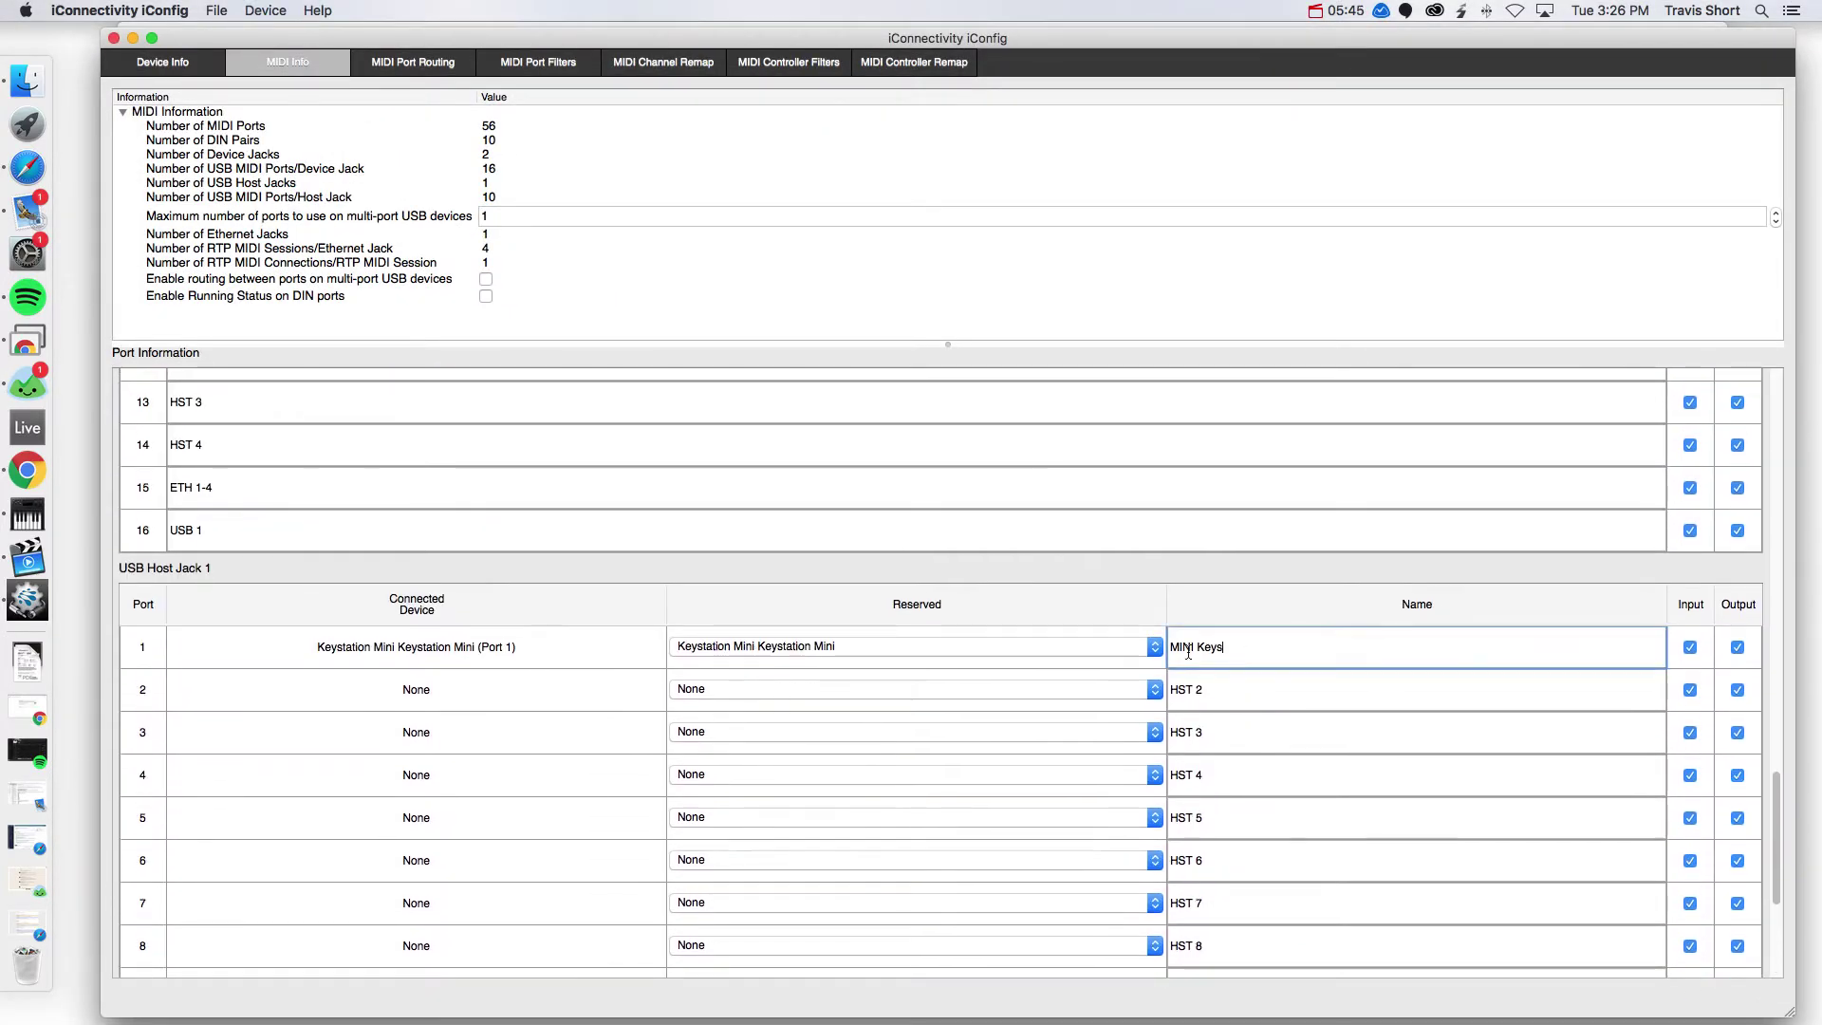
pyautogui.click(1313, 662)
pyautogui.scroll(10, 491, 672)
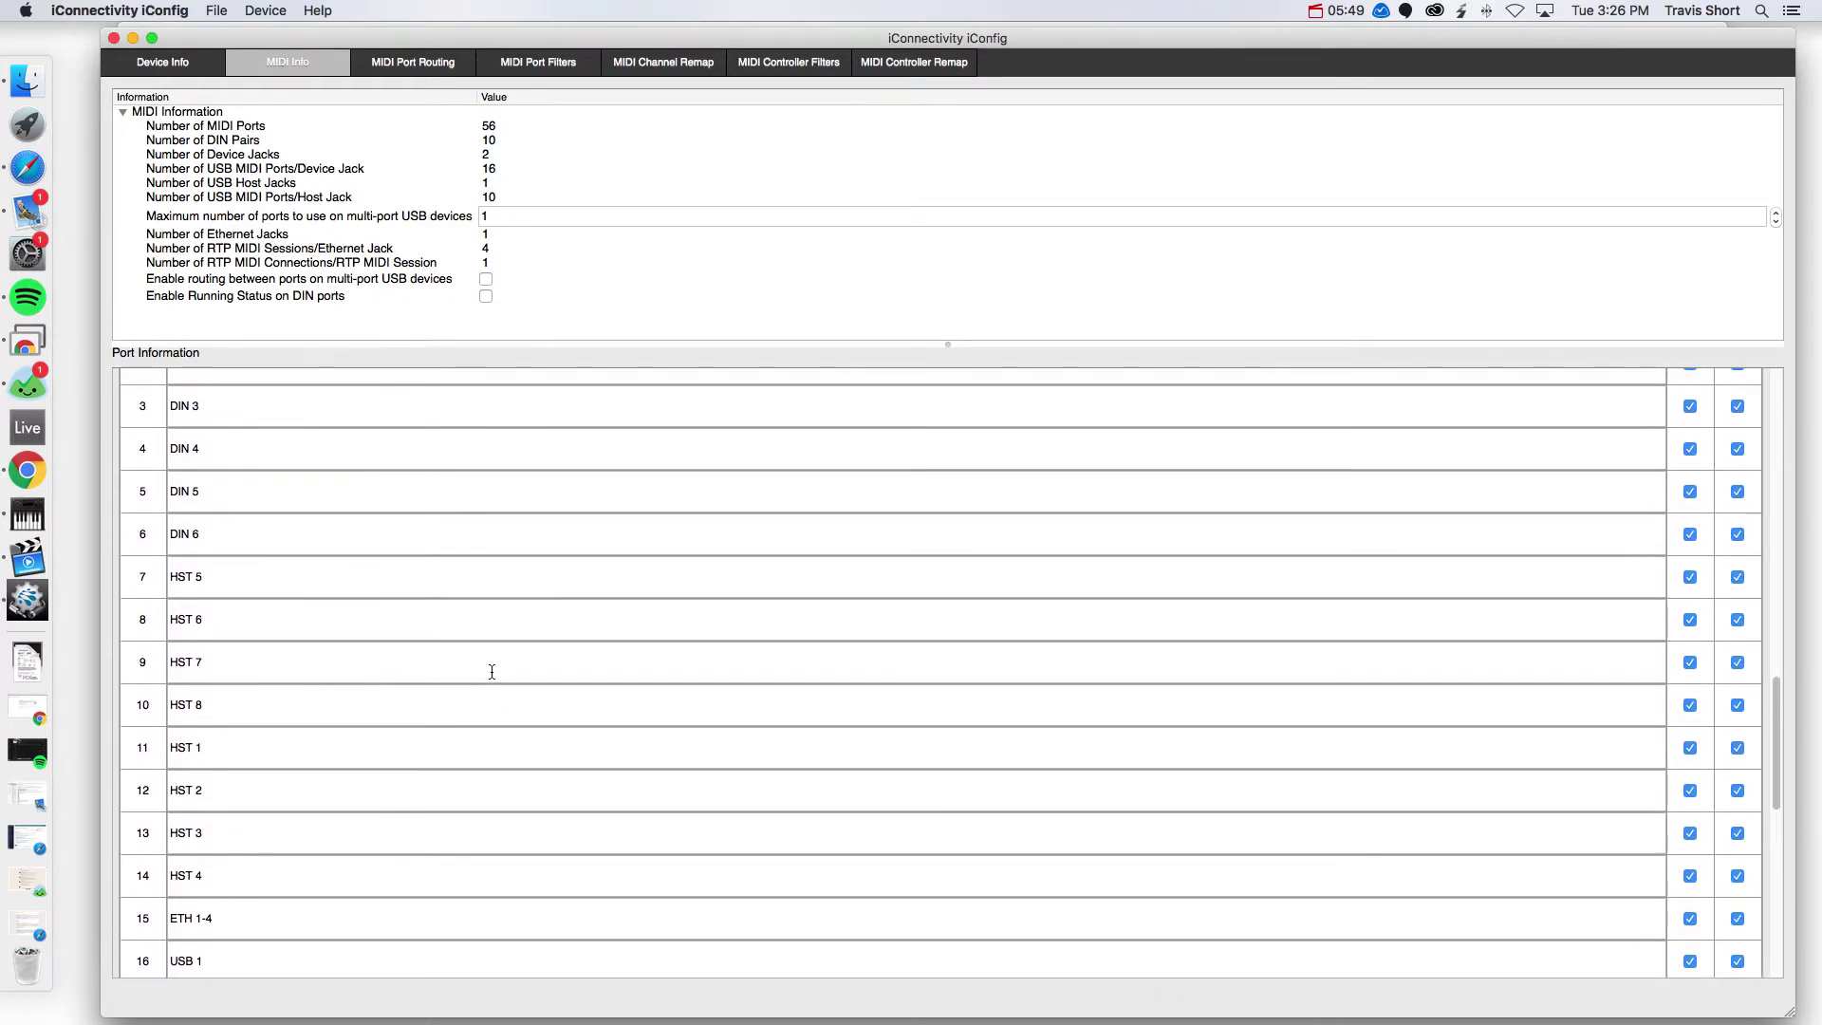
pyautogui.scroll(5, 492, 672)
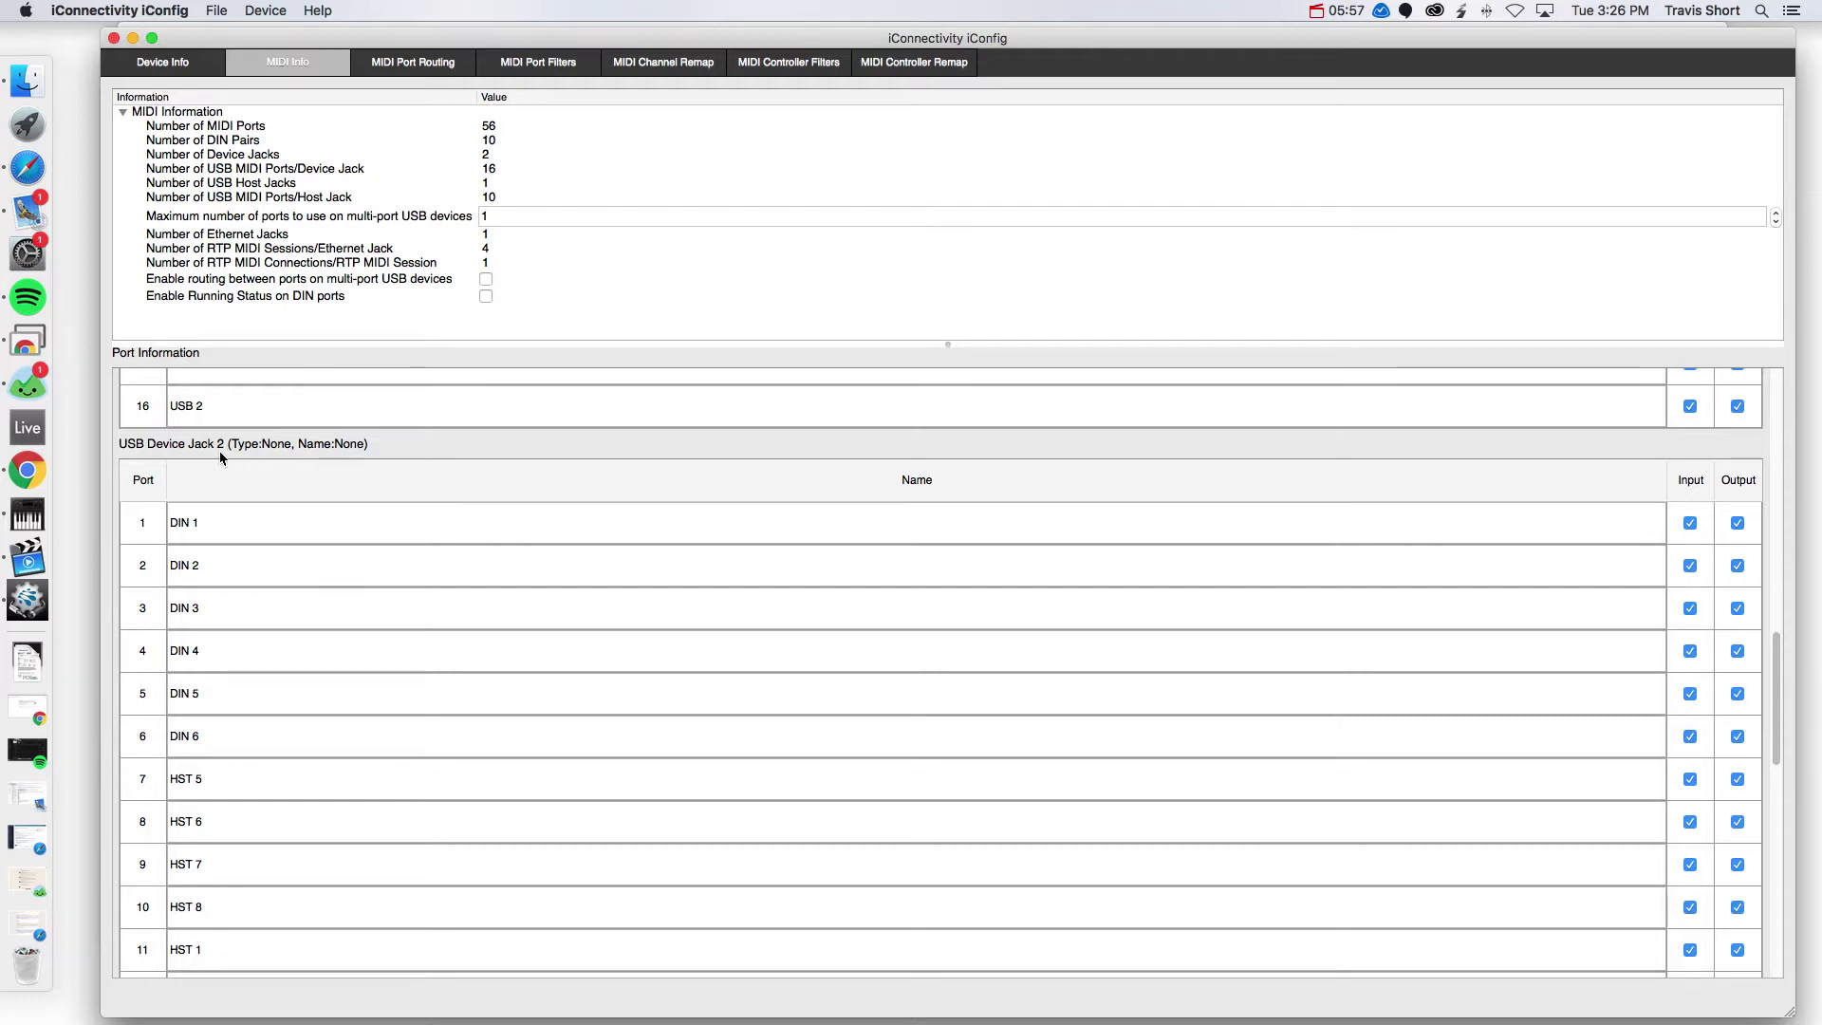
pyautogui.scroll(-2, 228, 512)
# Rename USB Device Jack 2 port 11 from HST 1 to 'MINI Keys' and save settings to device memory.
pyautogui.doubleClick(134, 892)
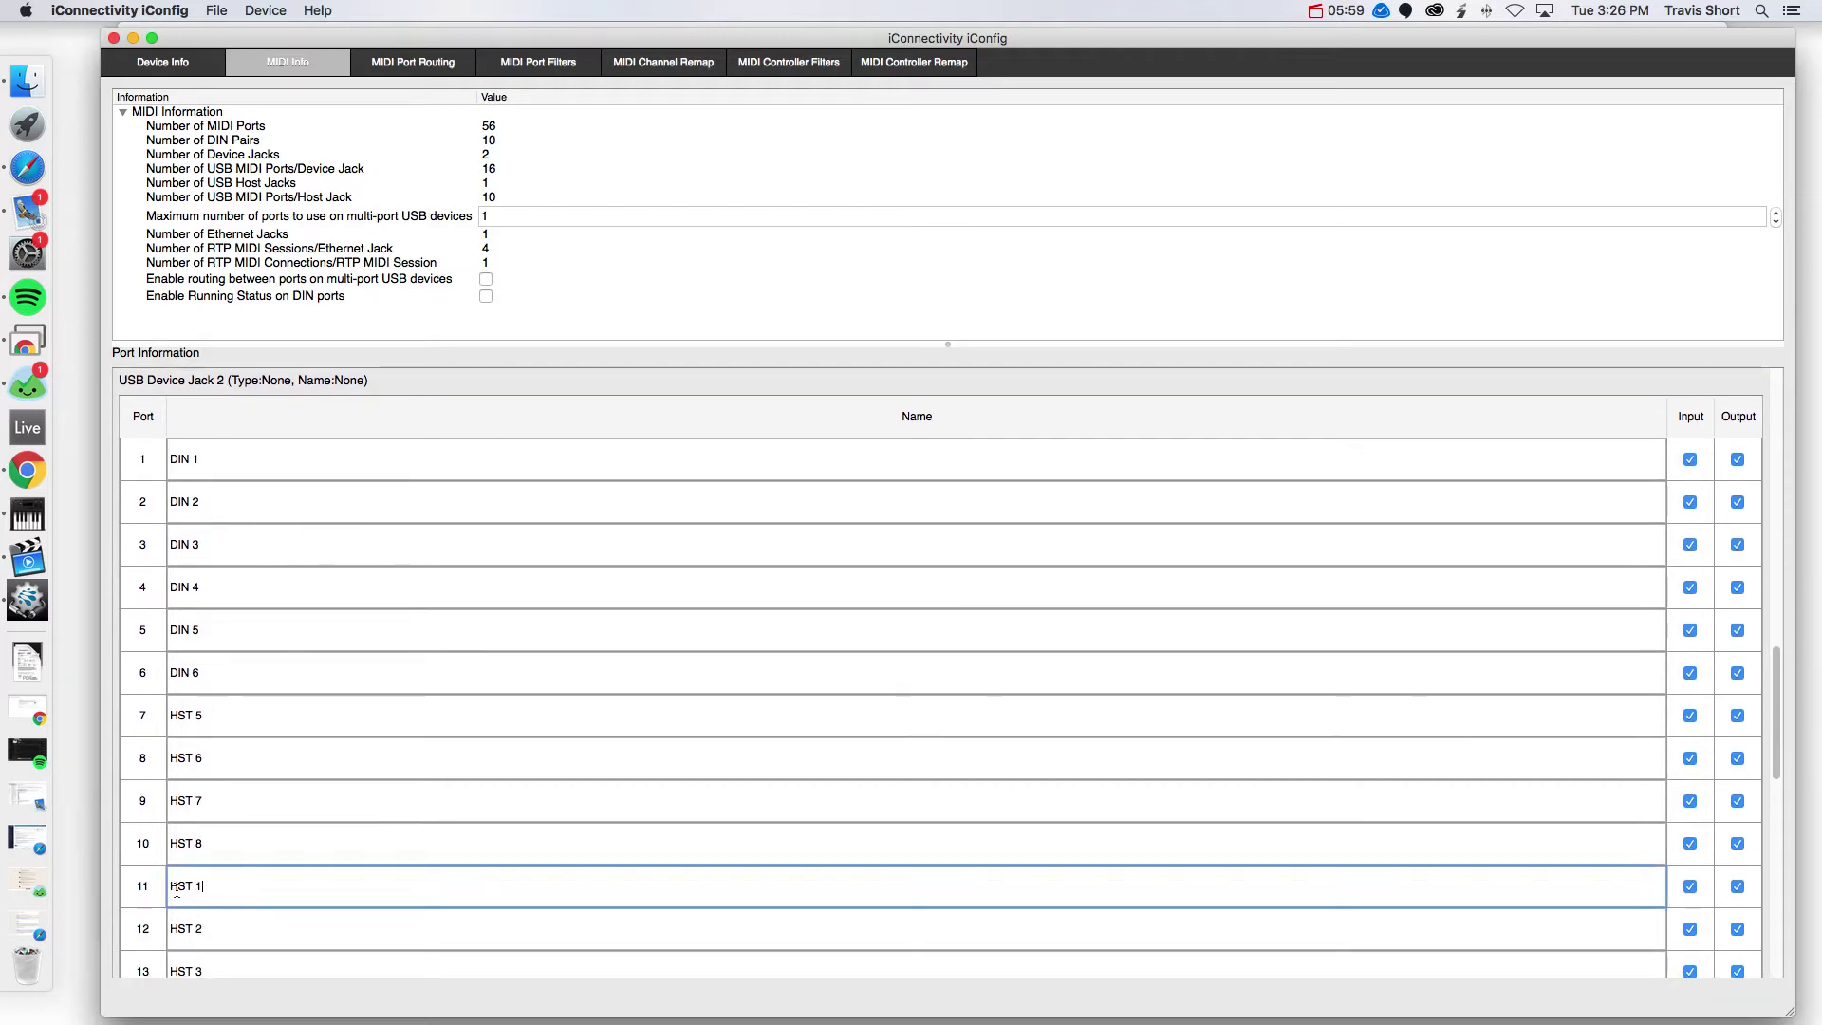
pyautogui.write('MINI Keys')
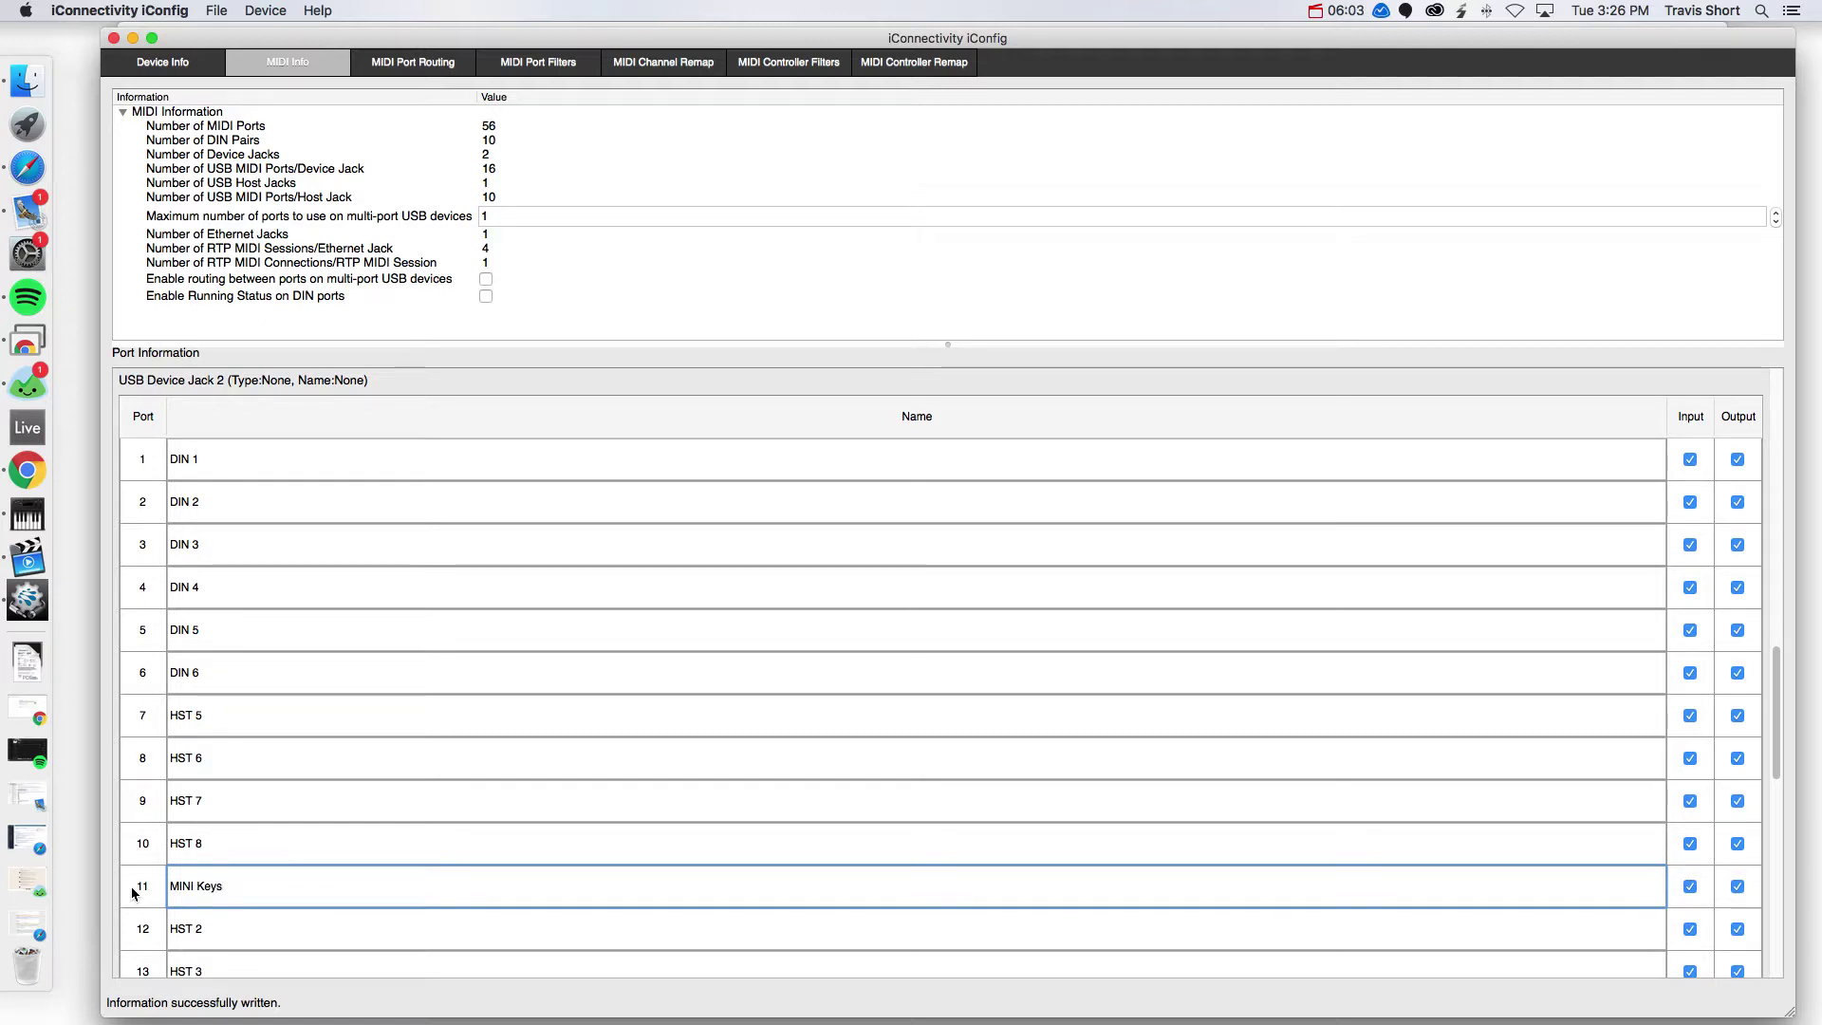
pyautogui.click(265, 10)
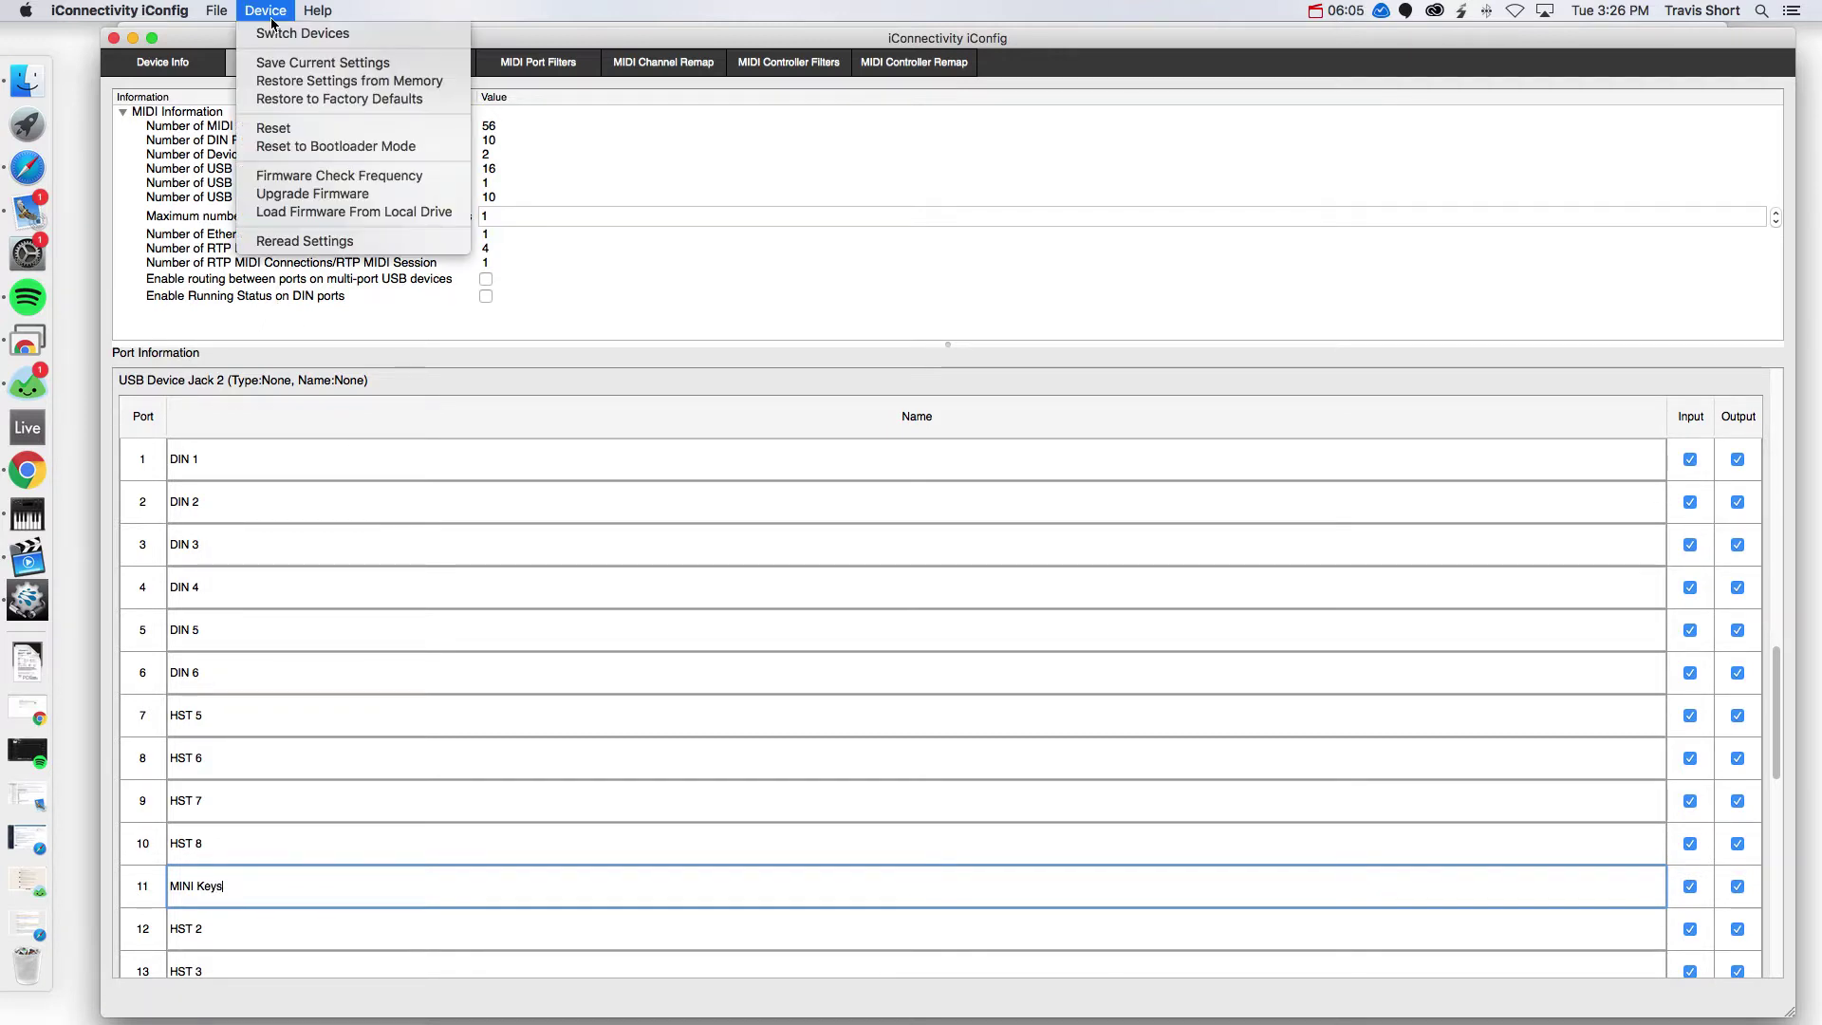
pyautogui.click(291, 64)
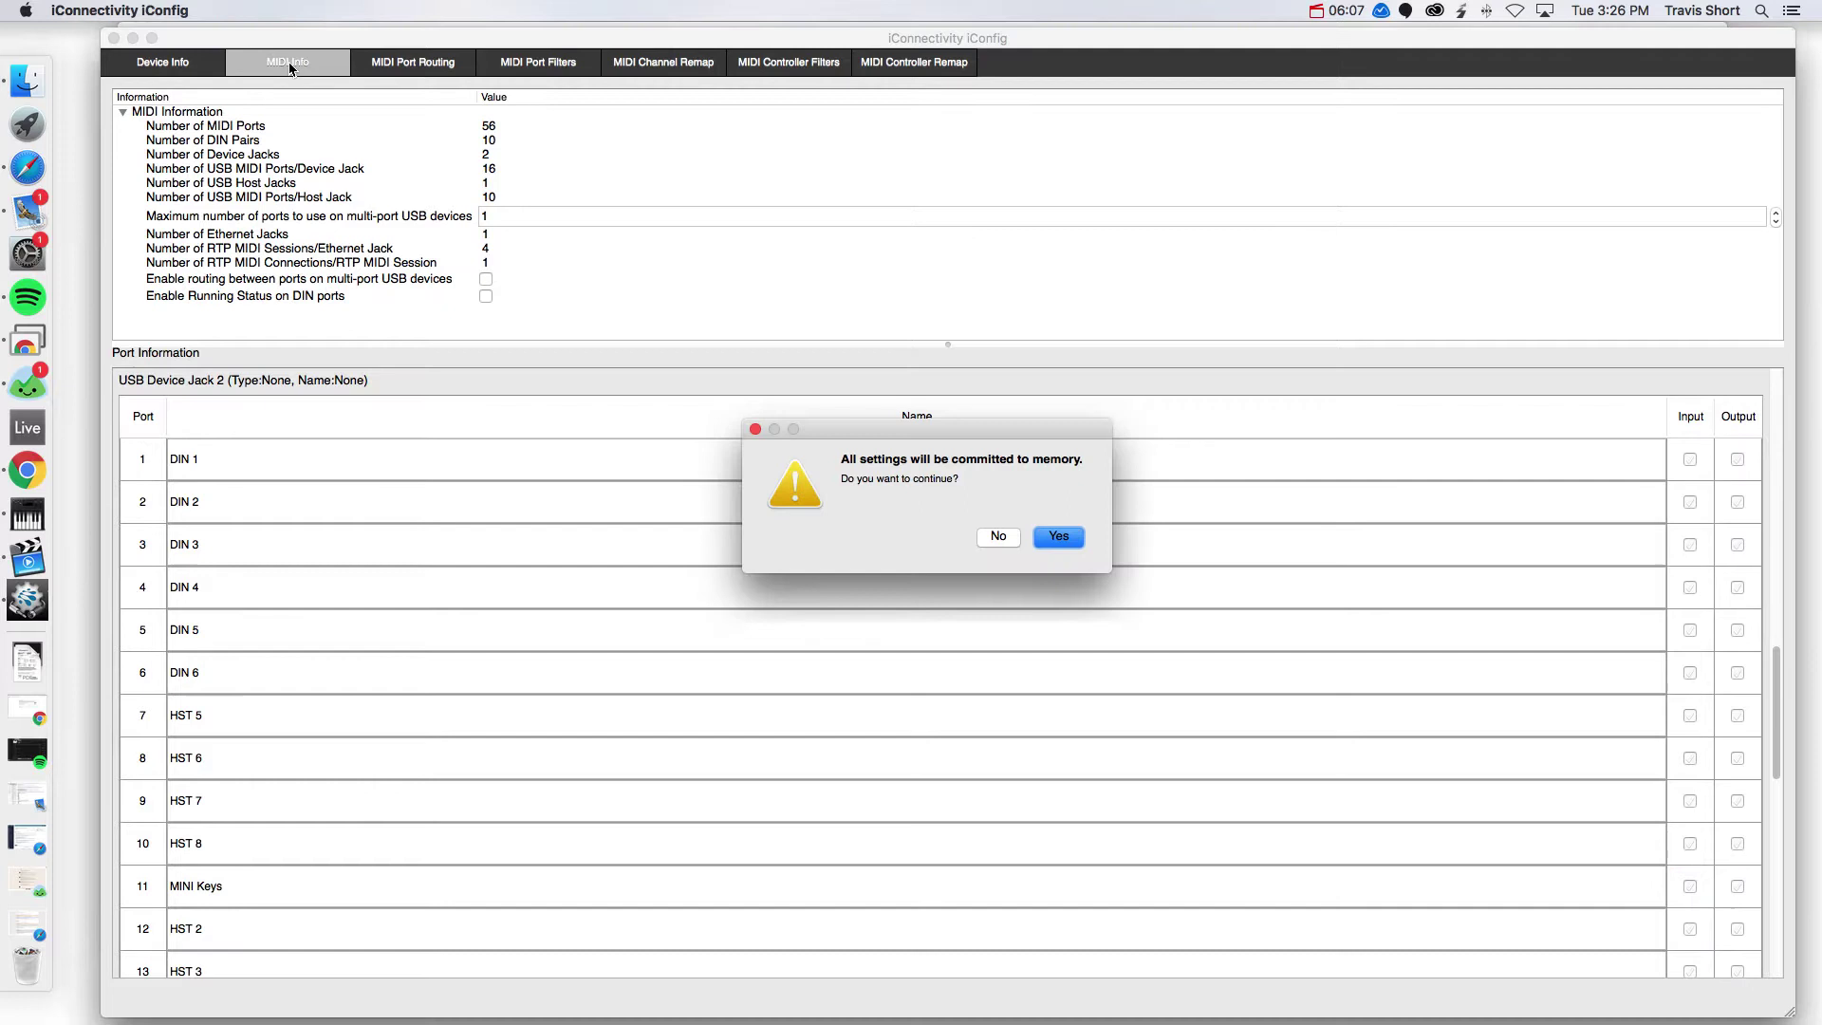
pyautogui.press('Return')
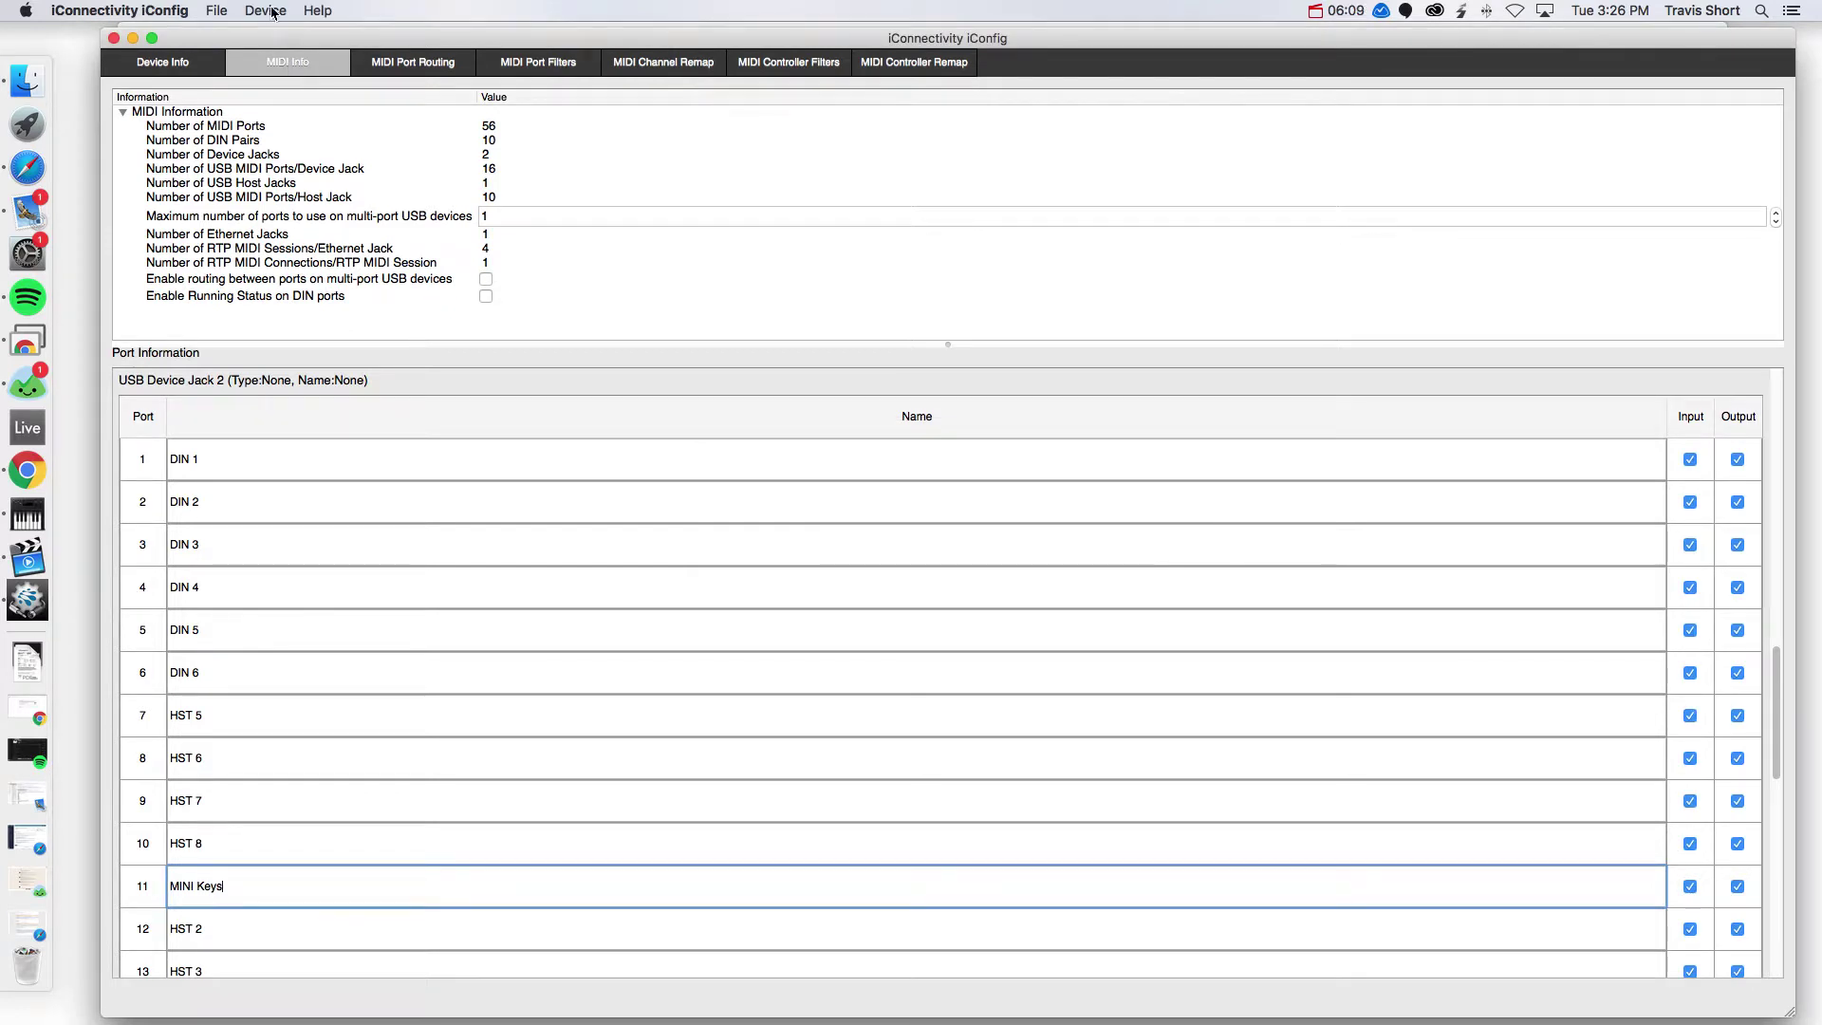
# In Audio MIDI Setup, select the mio10 interface and rescan the MIDI devices twice.
pyautogui.click(28, 514)
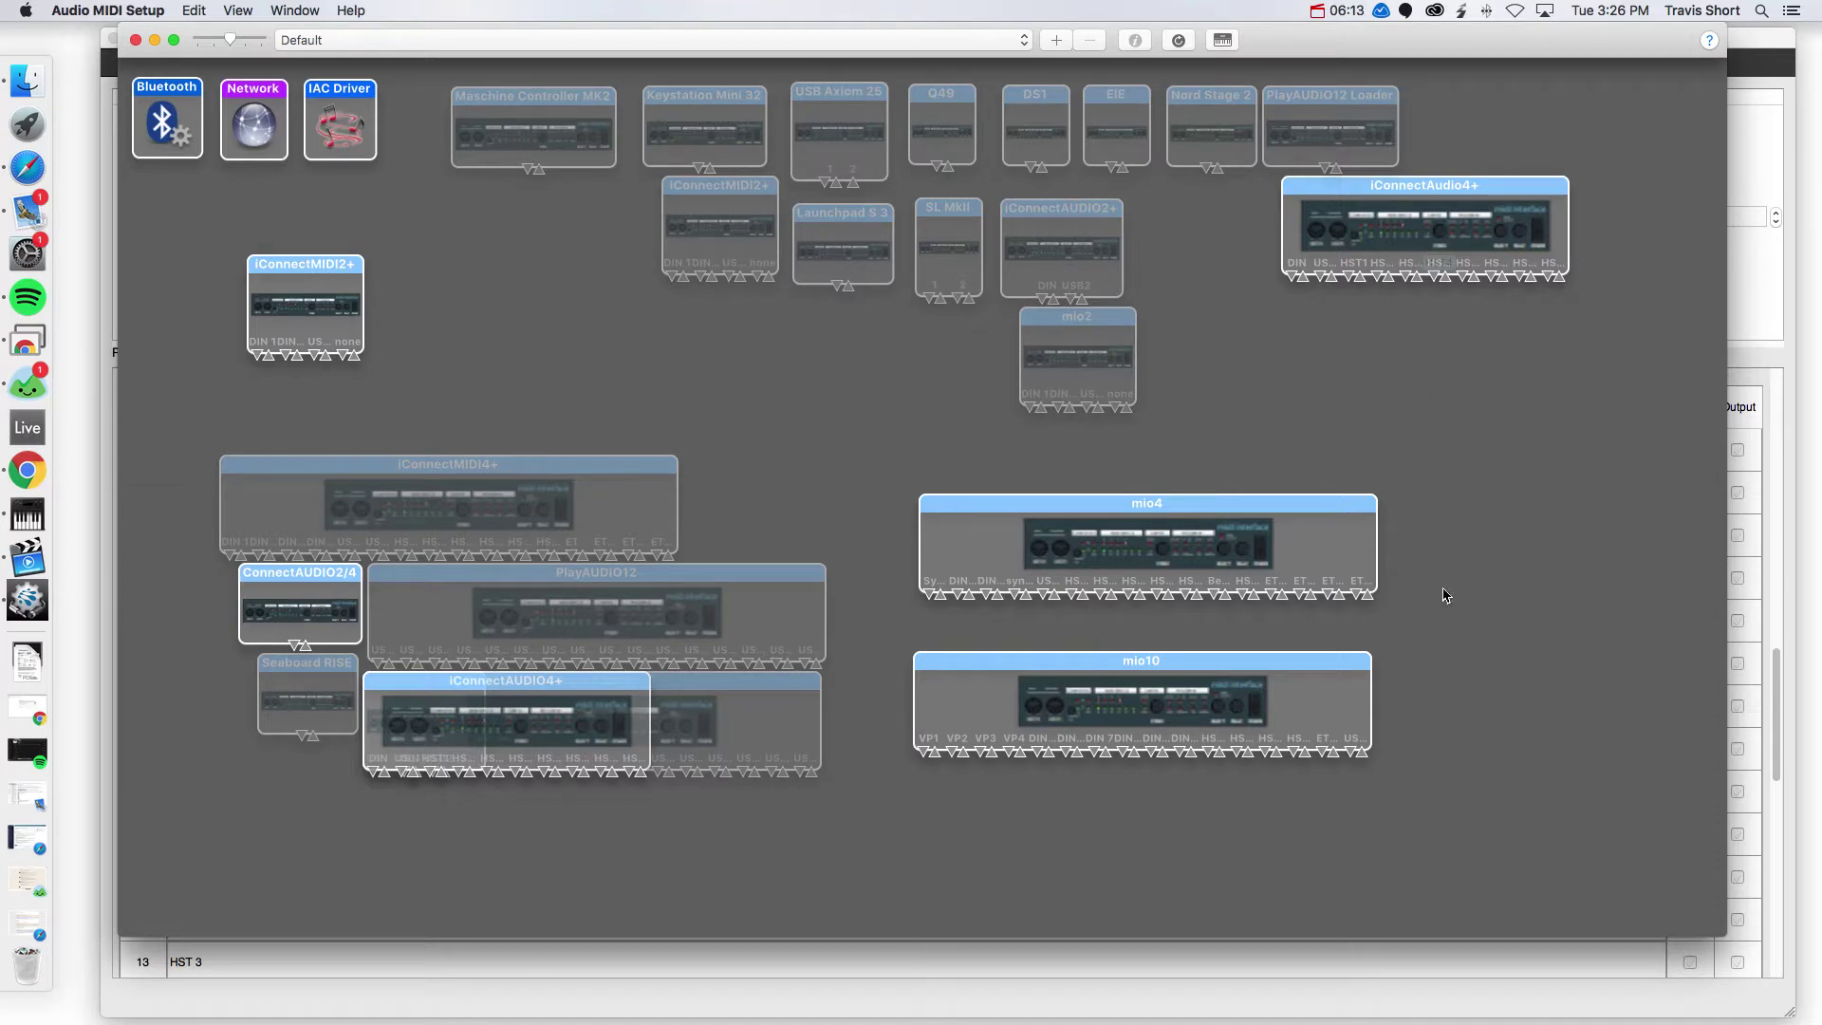
pyautogui.click(1279, 692)
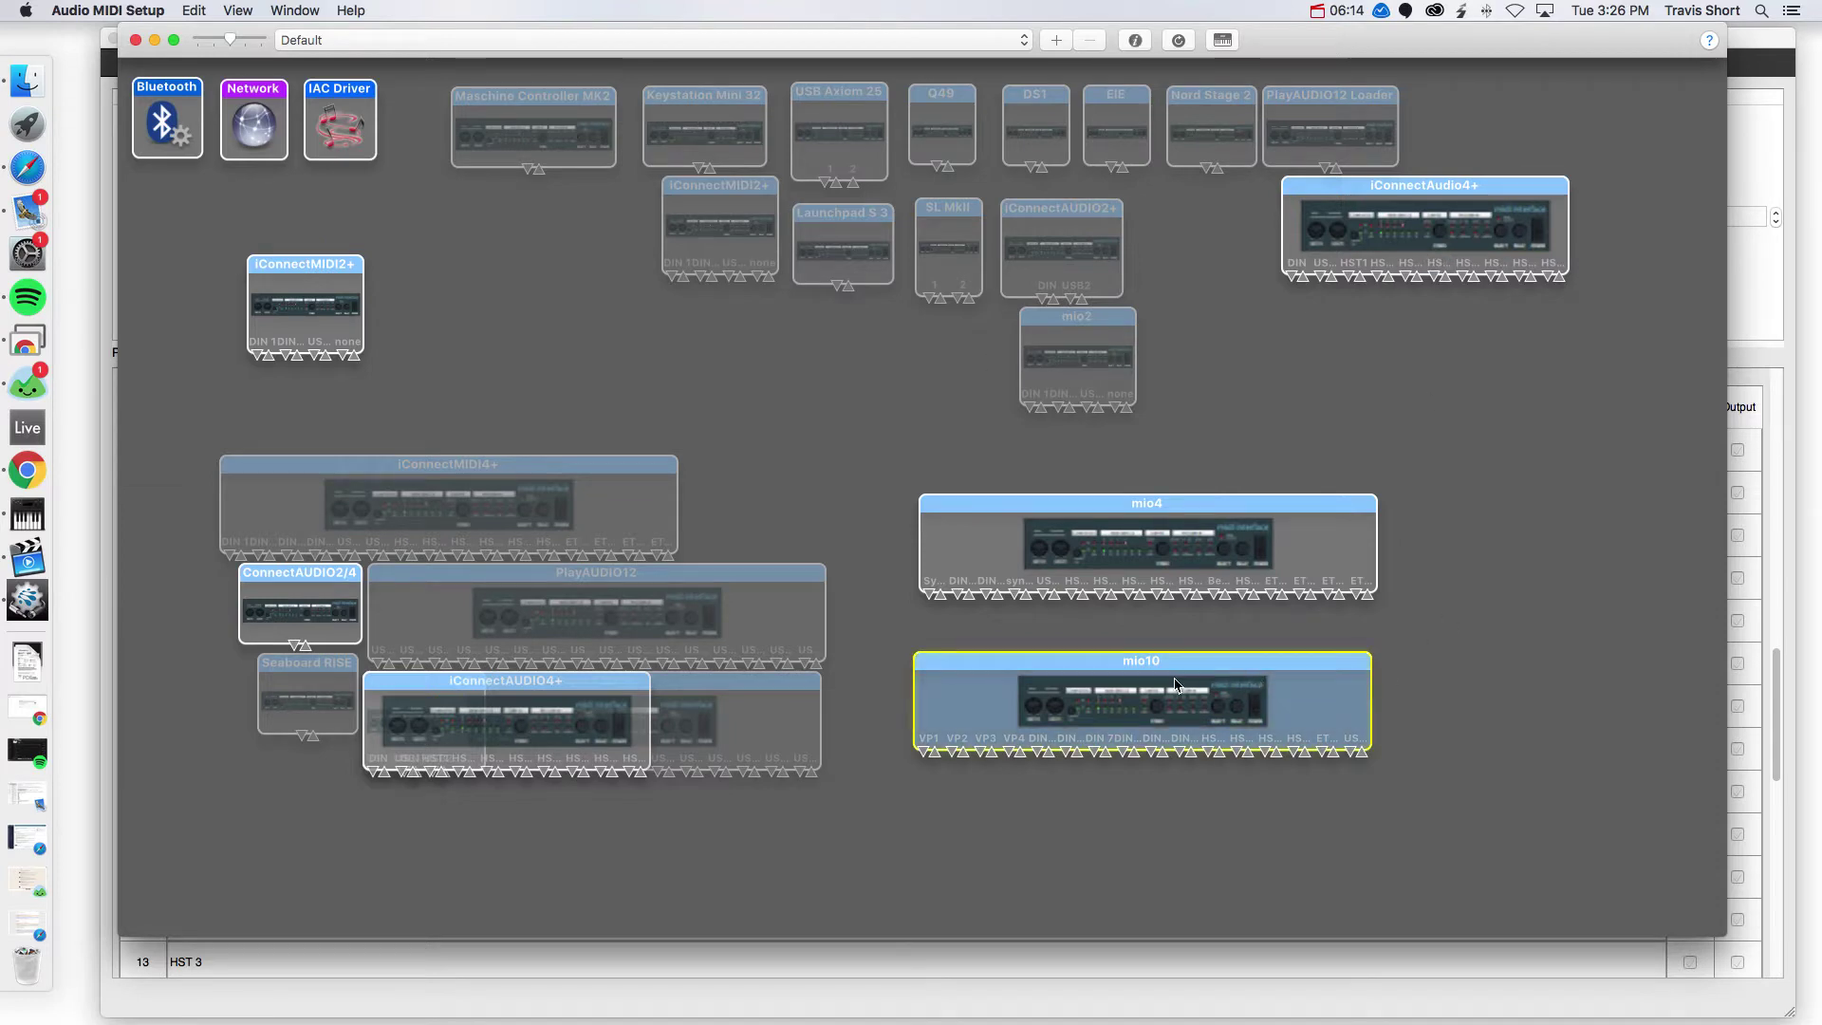
pyautogui.click(1182, 43)
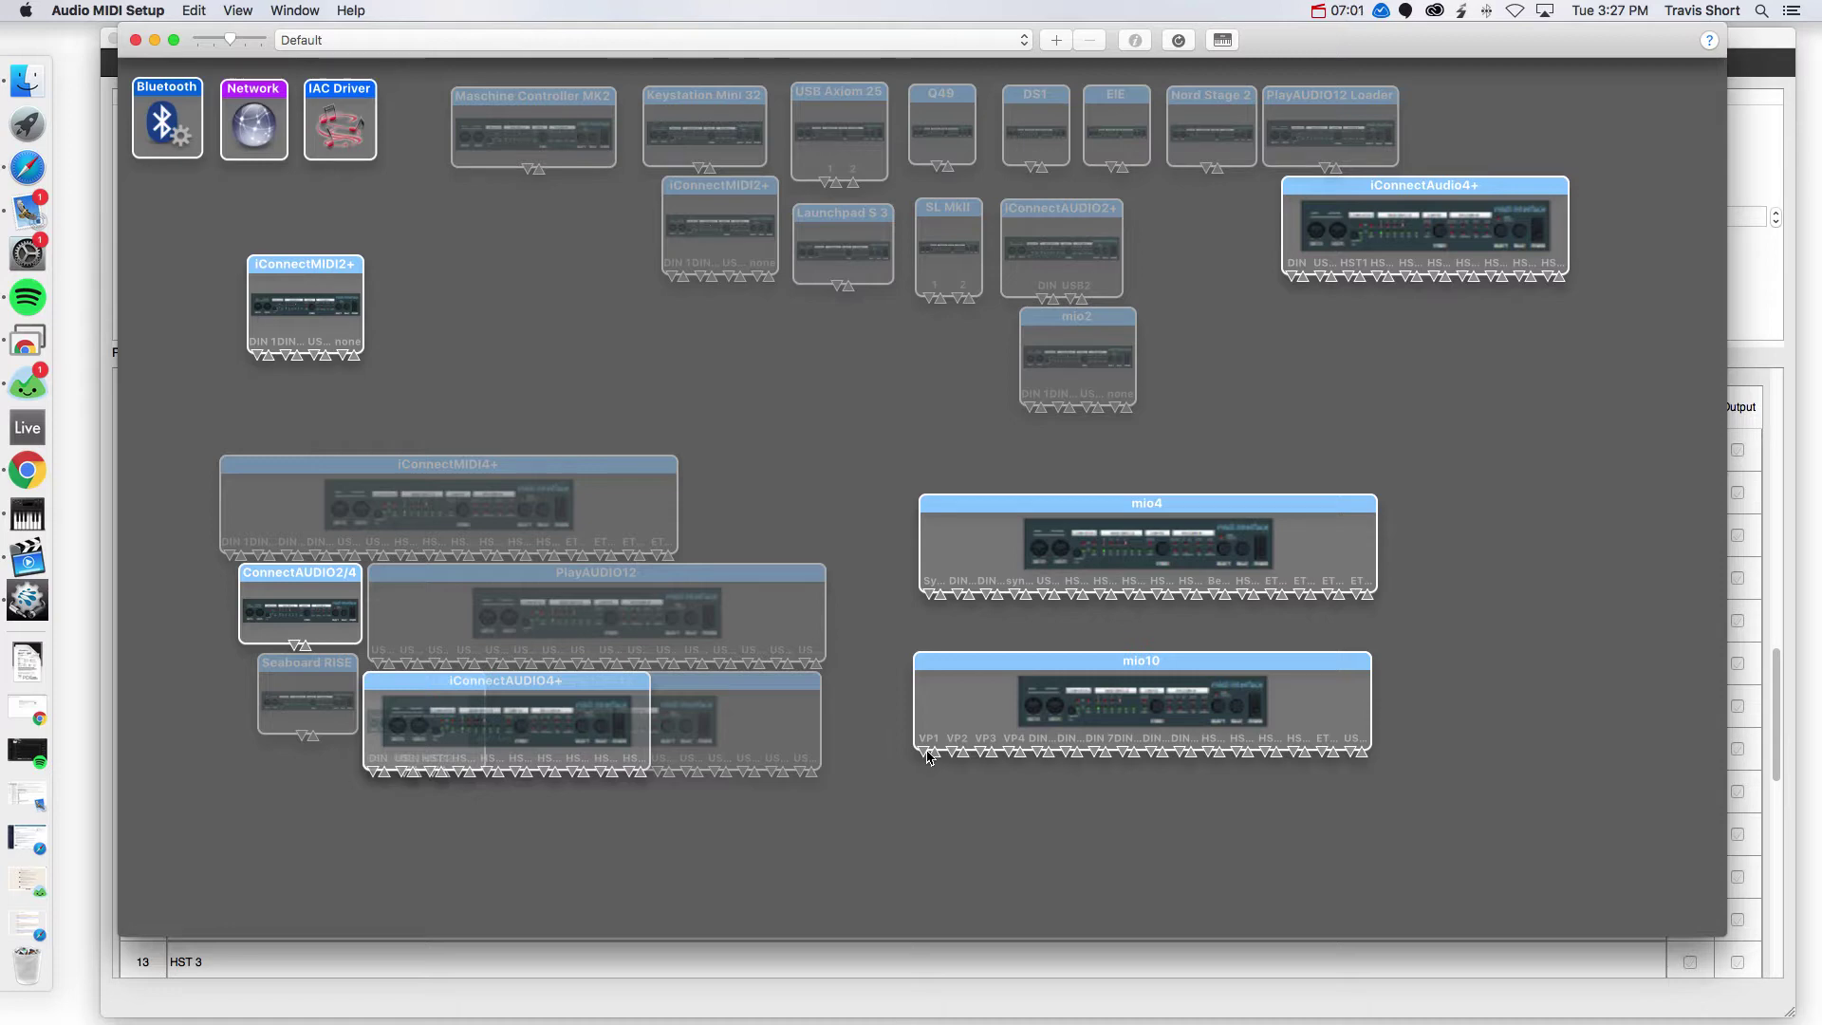
pyautogui.hscroll(-1, 915, 759)
pyautogui.hscroll(-1, 914, 760)
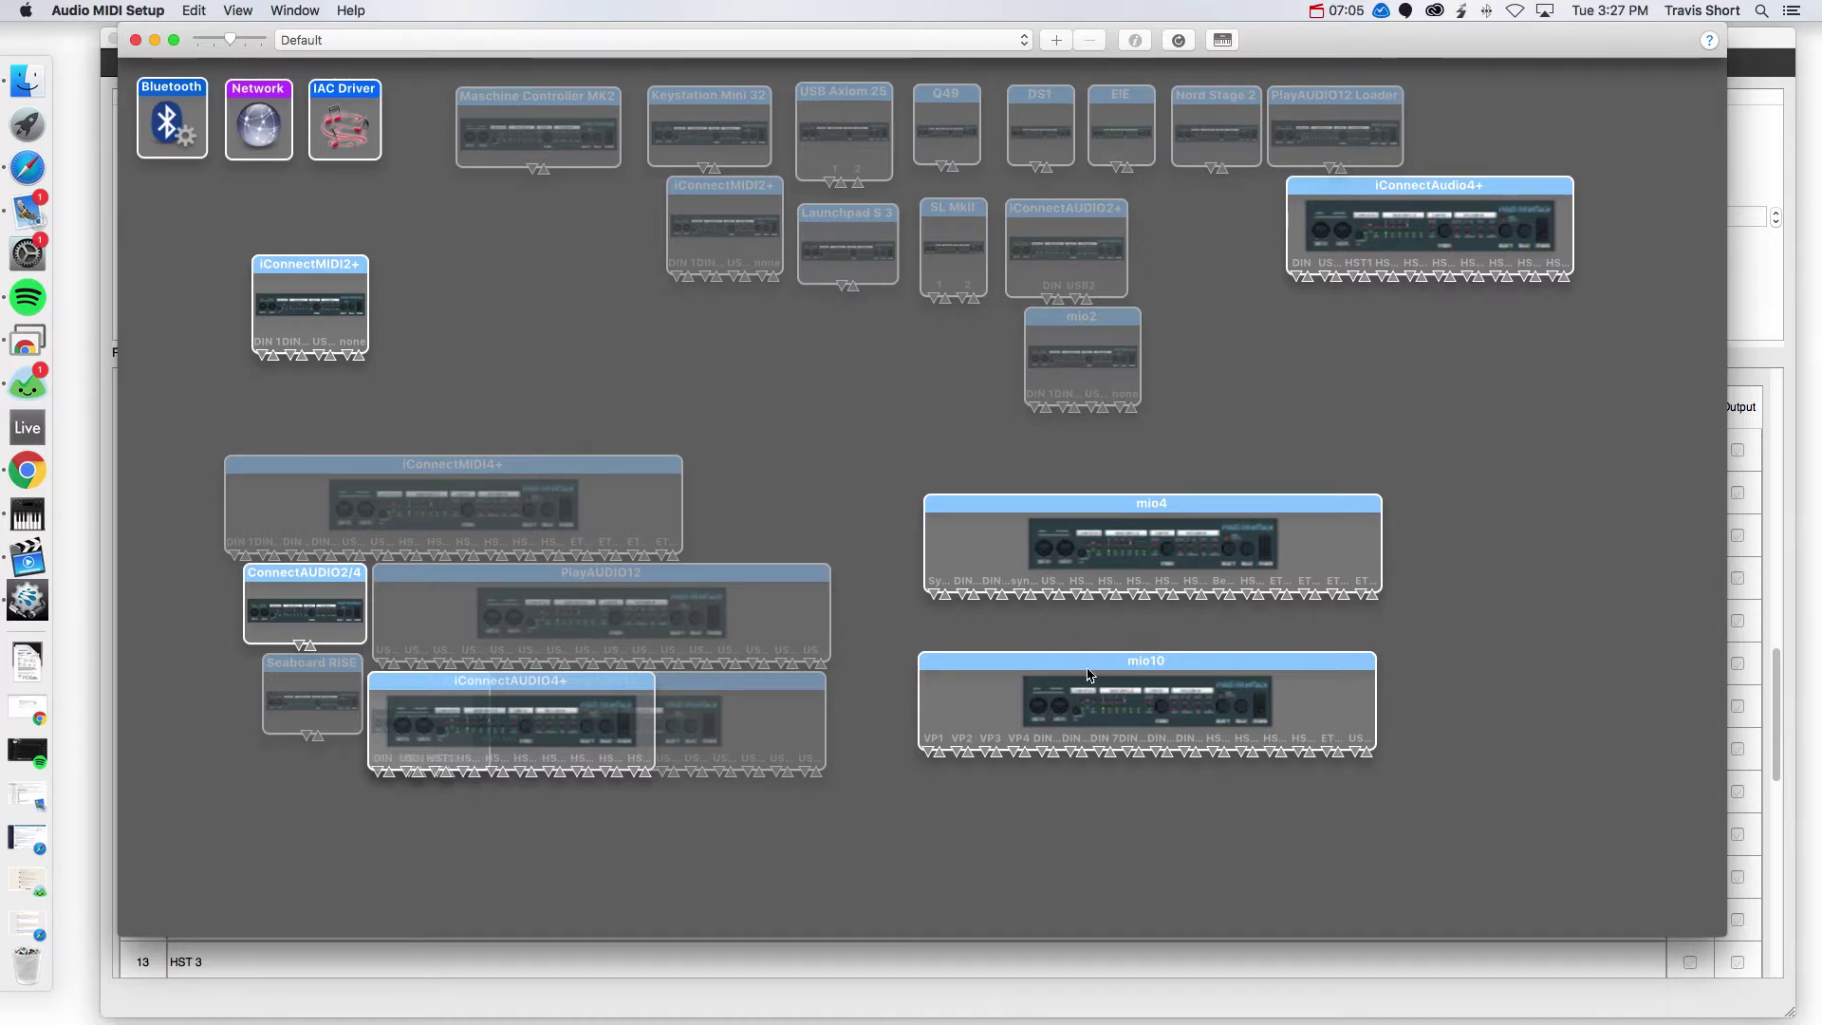
pyautogui.click(1179, 45)
pyautogui.hscroll(1, 1162, 673)
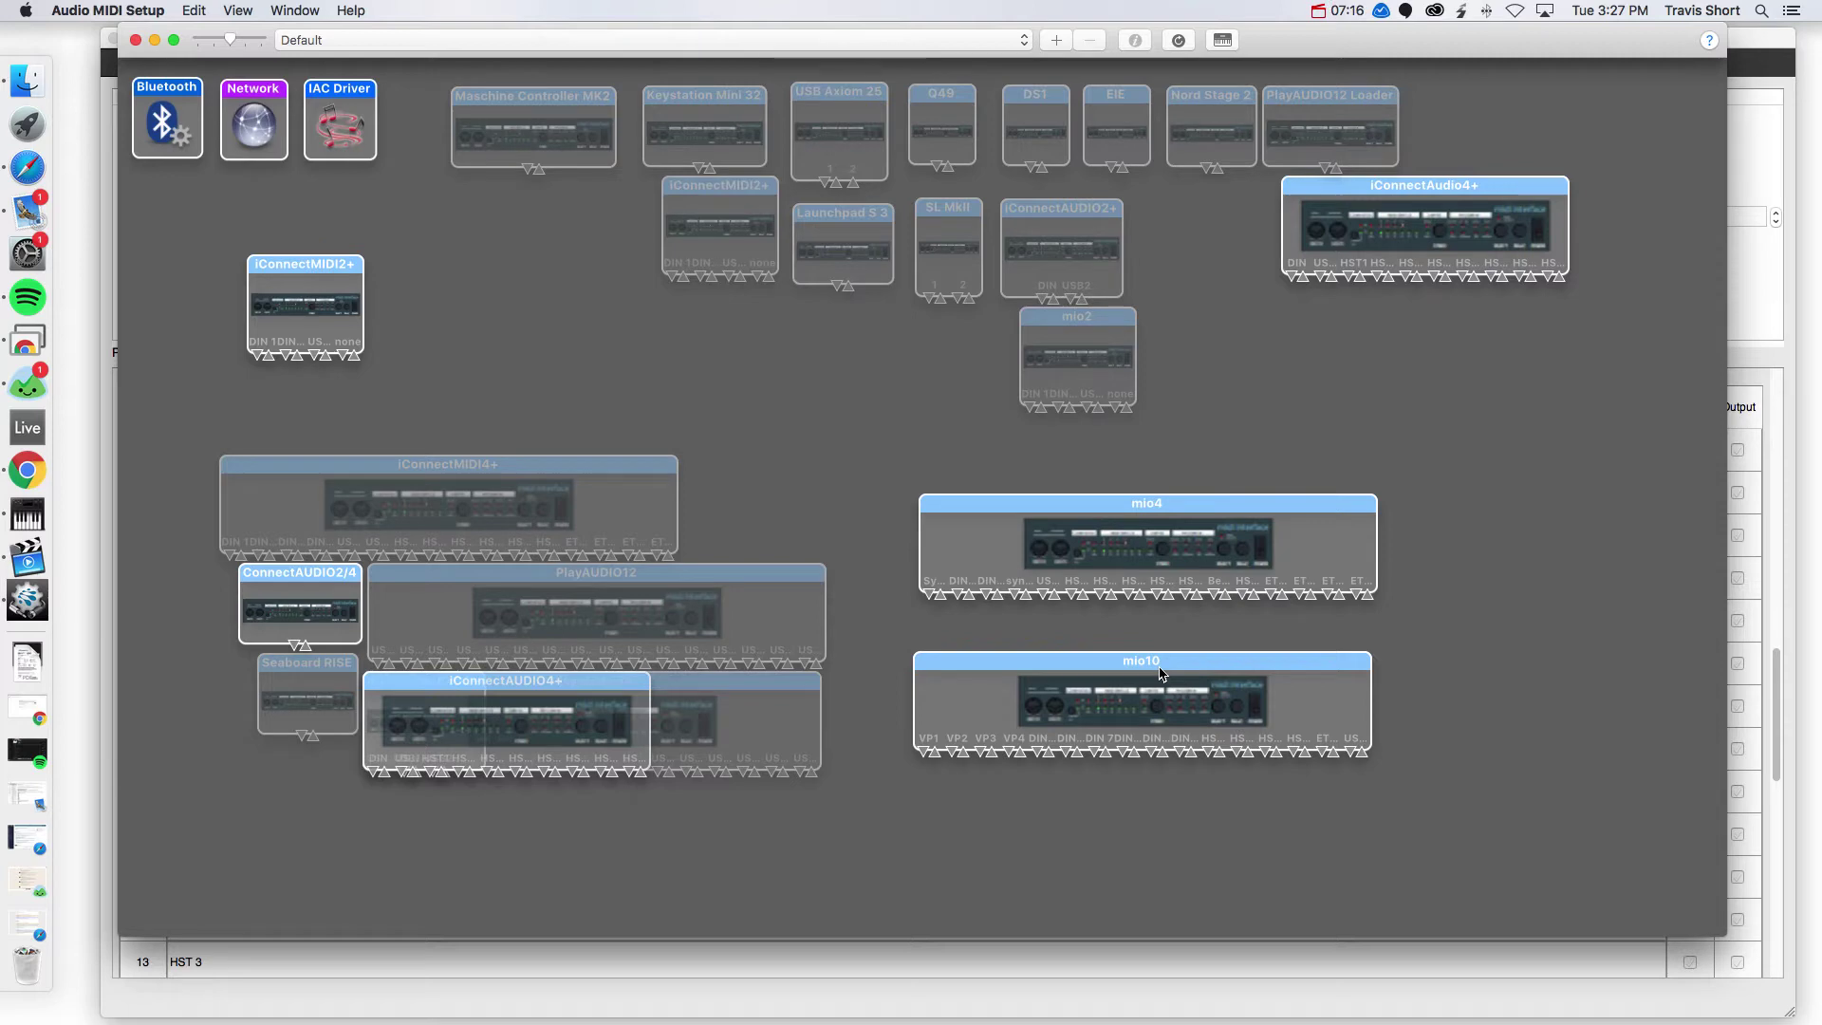
pyautogui.hscroll(-1, 1161, 674)
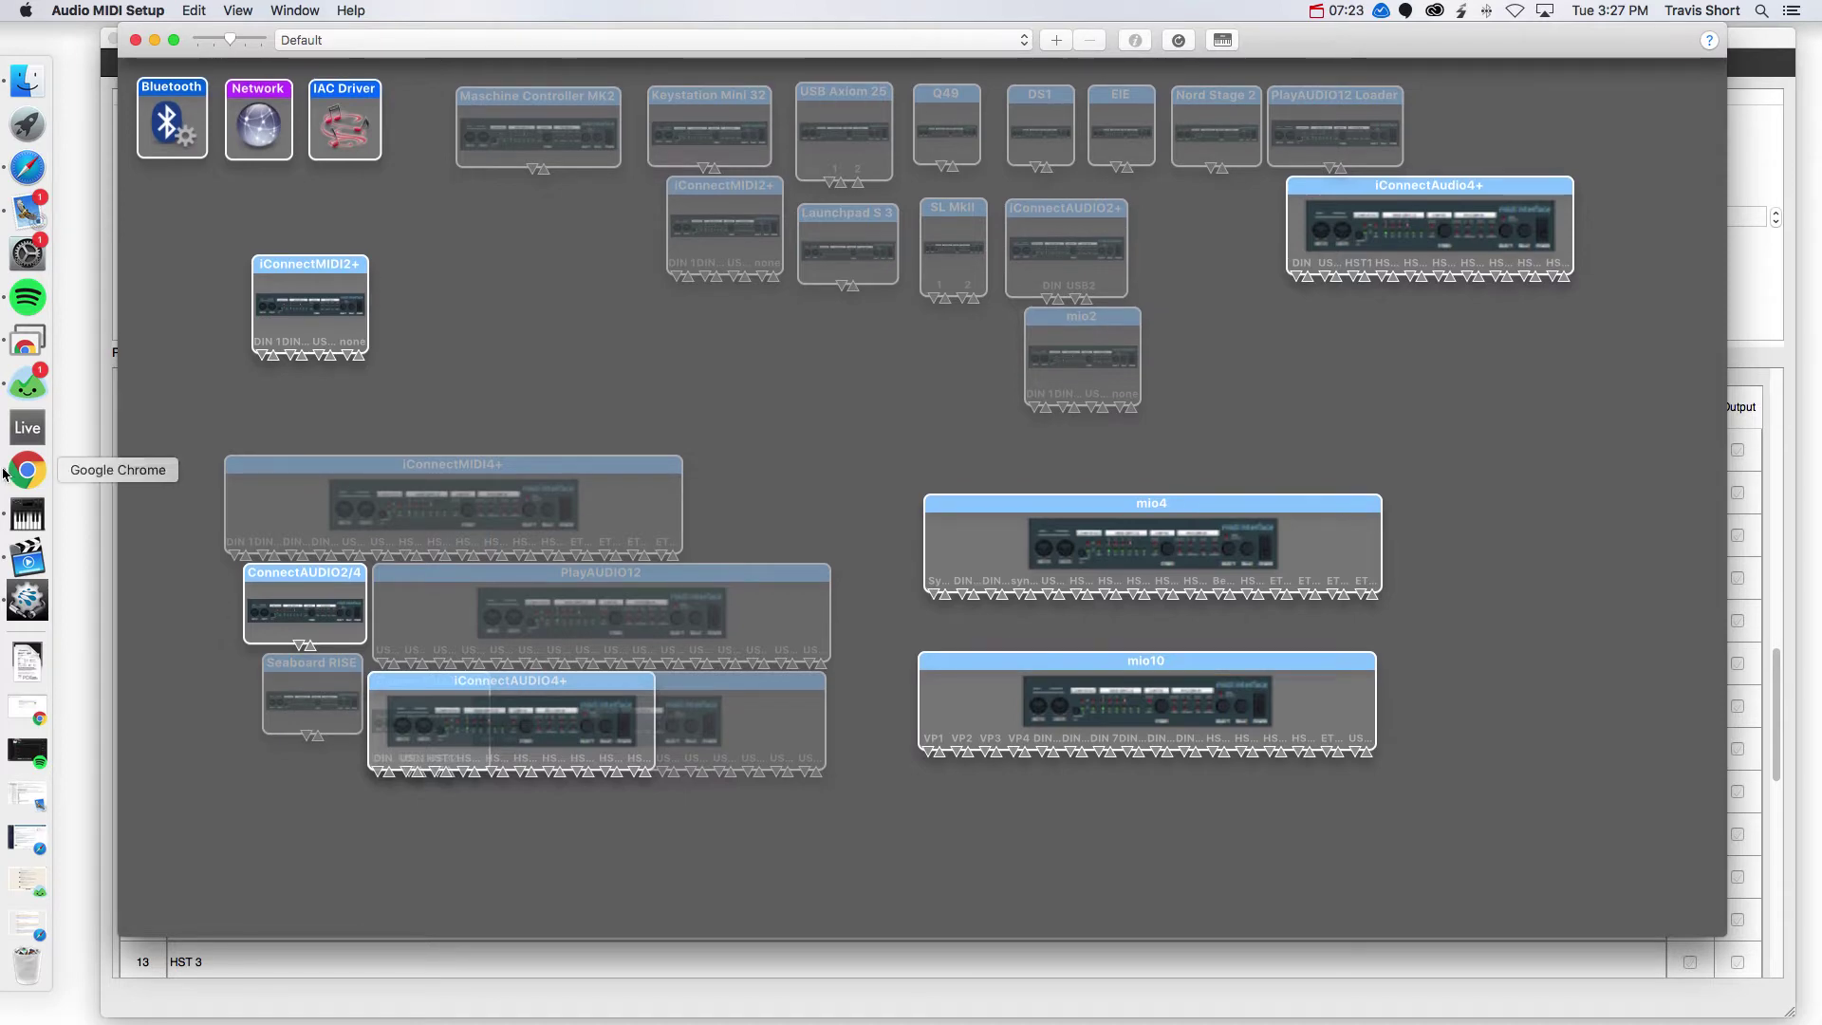
# Back in iConfig, name USB Device Jack 1 port 11 'MINI Keys' and save settings to device memory.
pyautogui.click(27, 600)
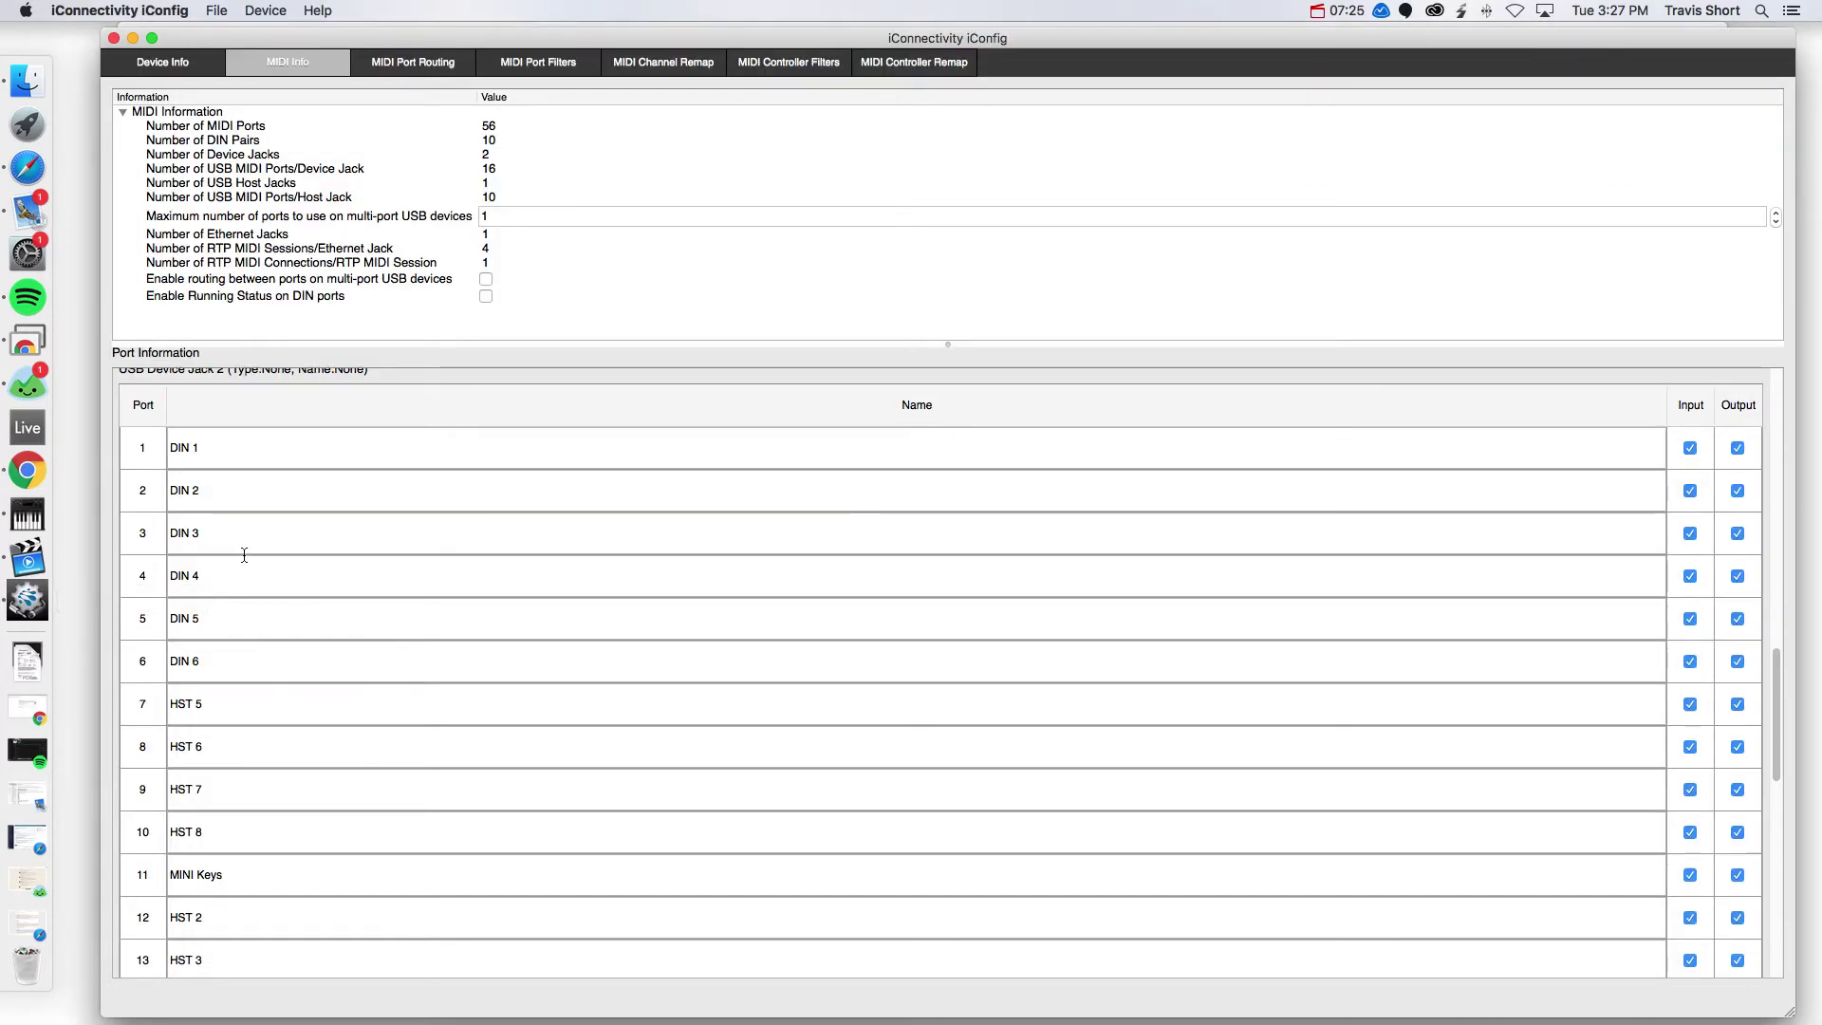
pyautogui.scroll(-4, 244, 555)
pyautogui.scroll(8, 244, 555)
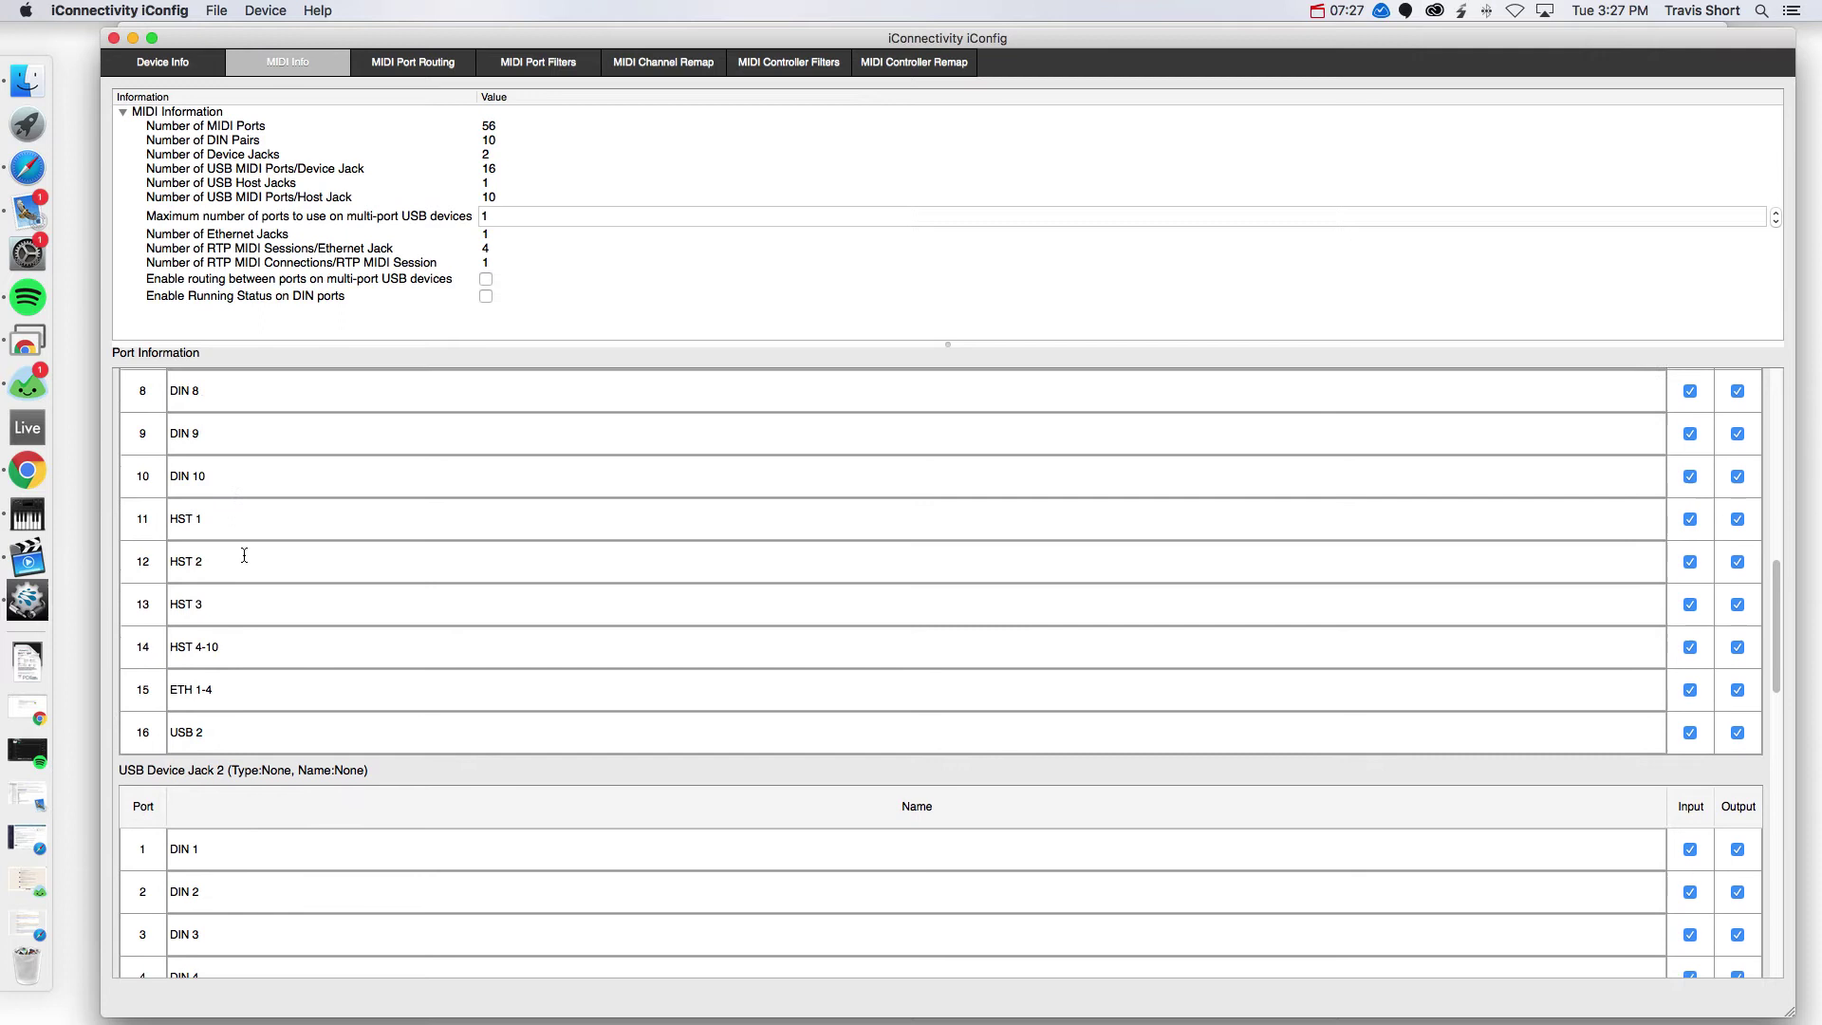
pyautogui.scroll(3, 244, 555)
pyautogui.doubleClick(215, 644)
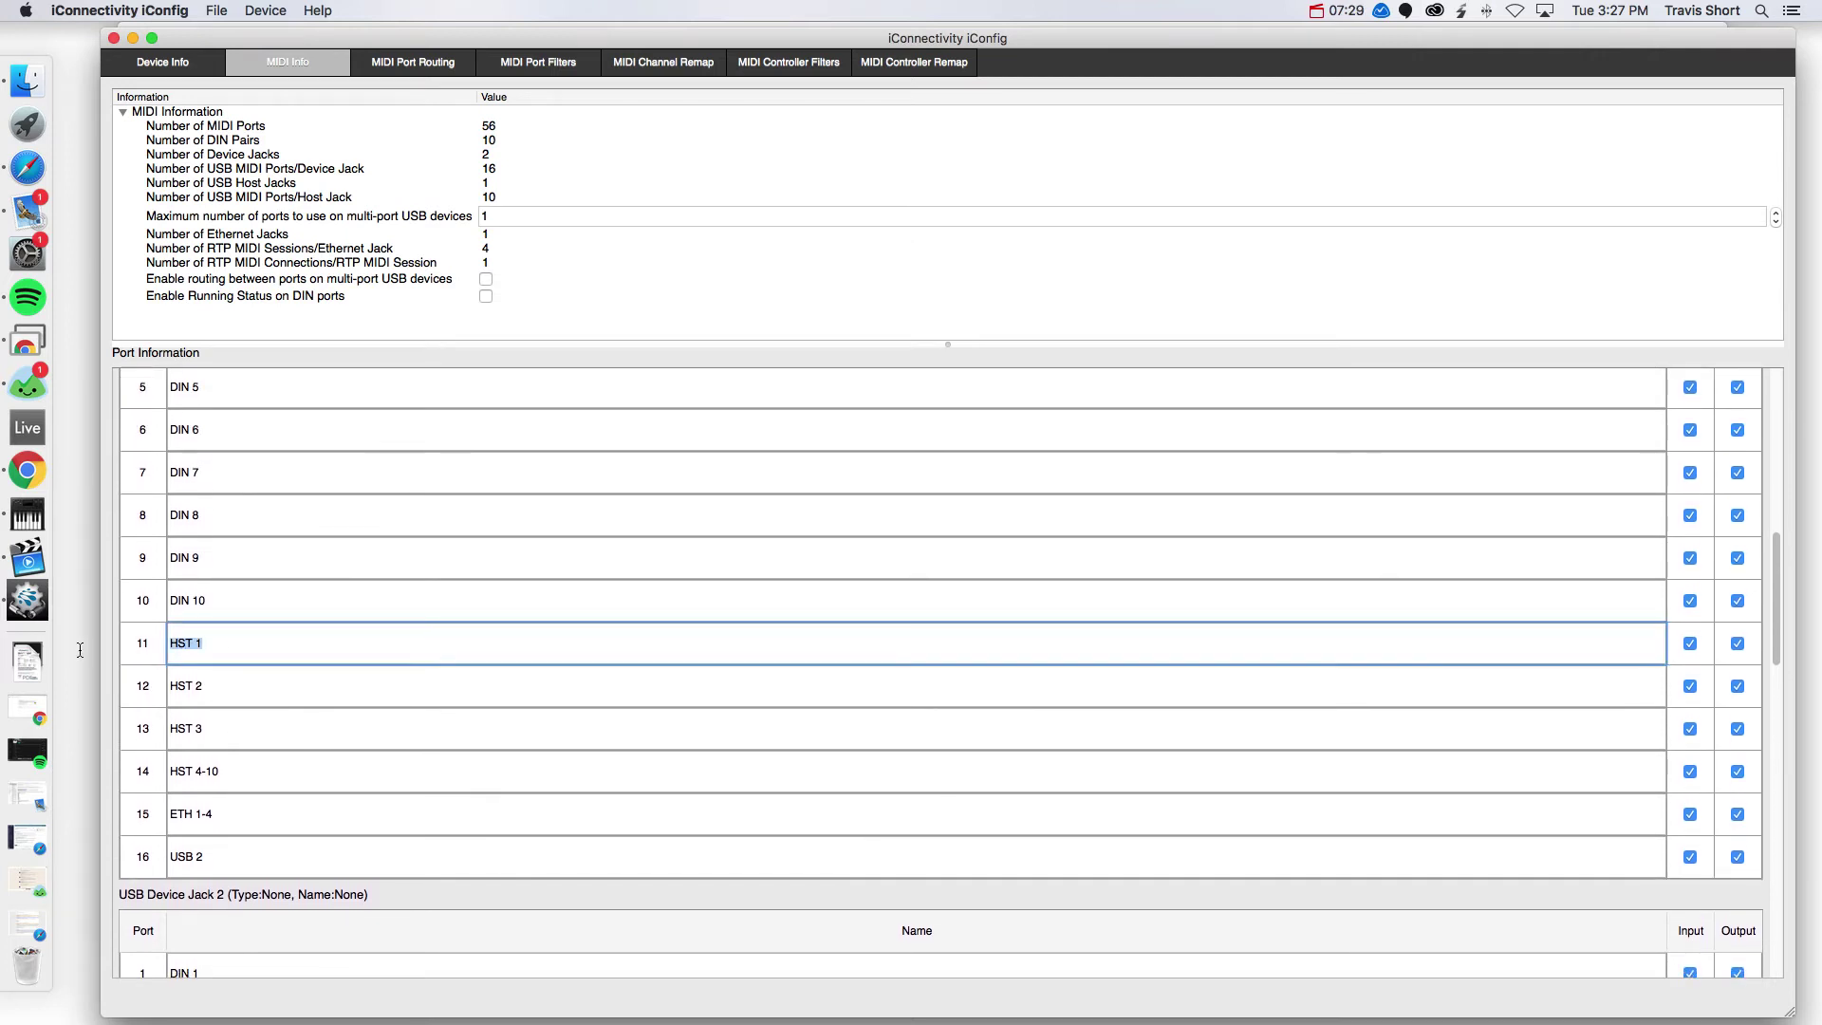
pyautogui.write('M')
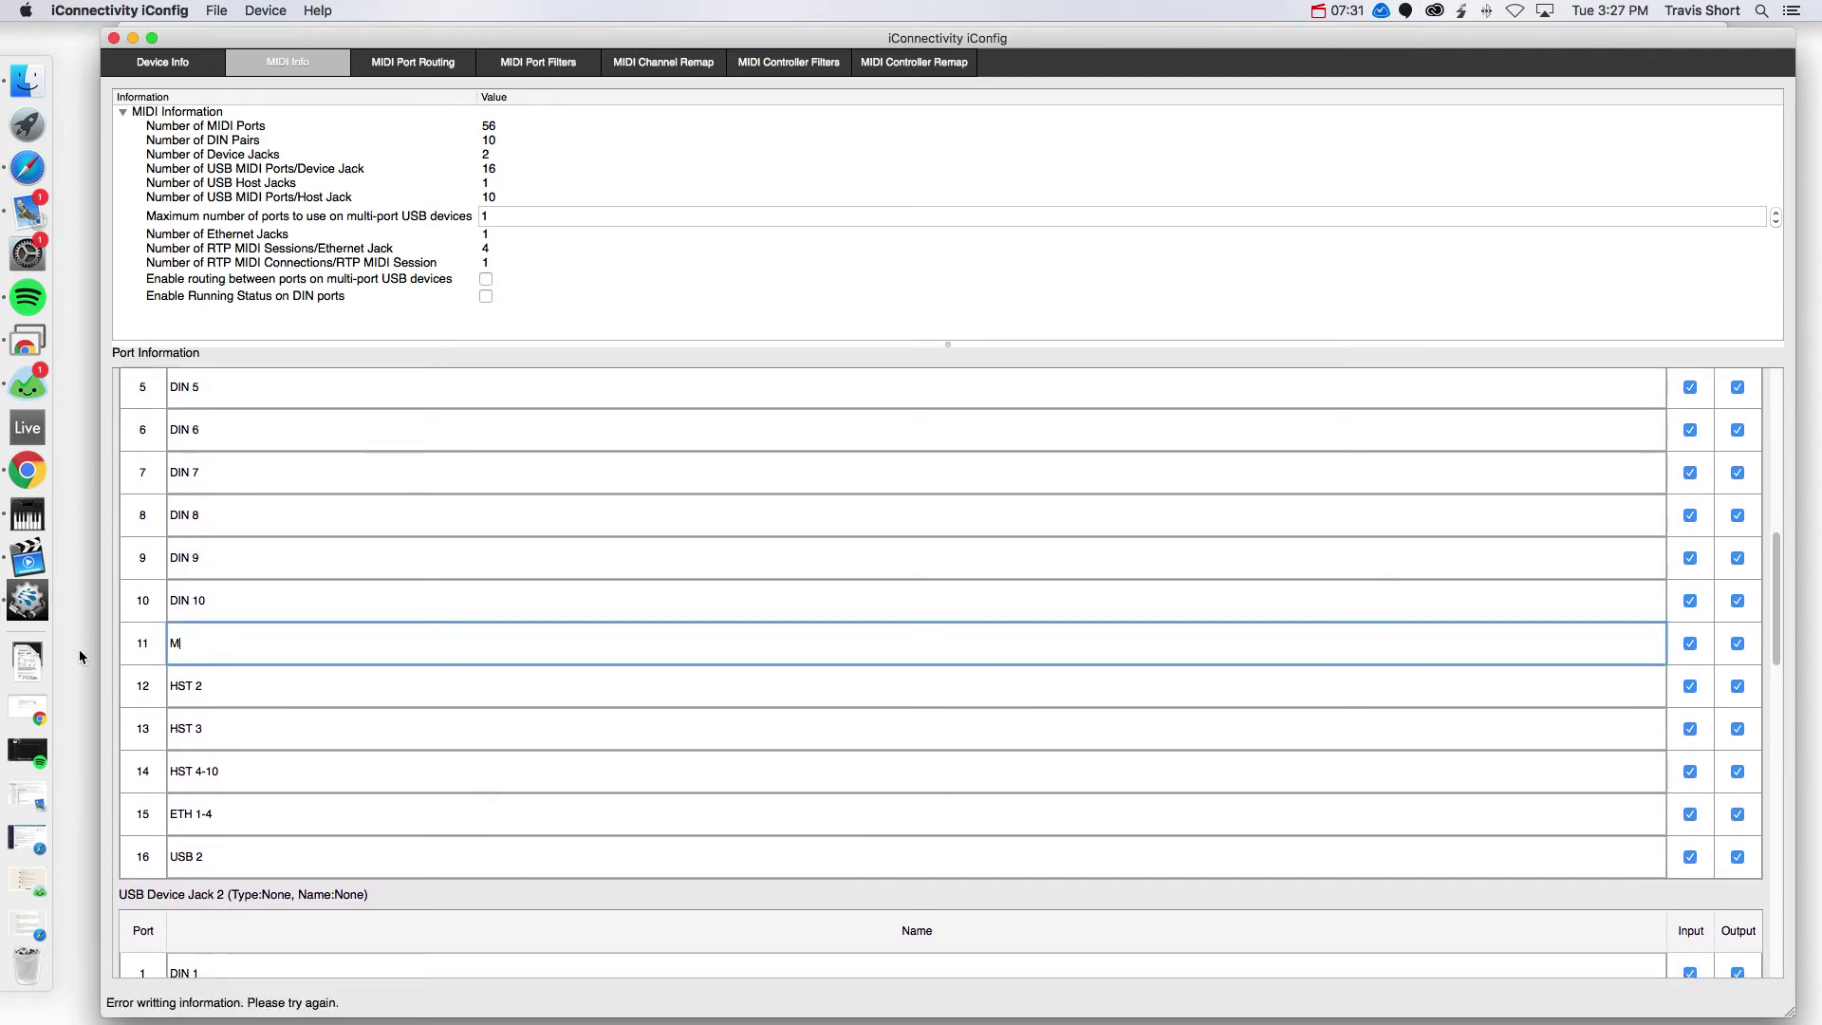
pyautogui.write('INI Keys')
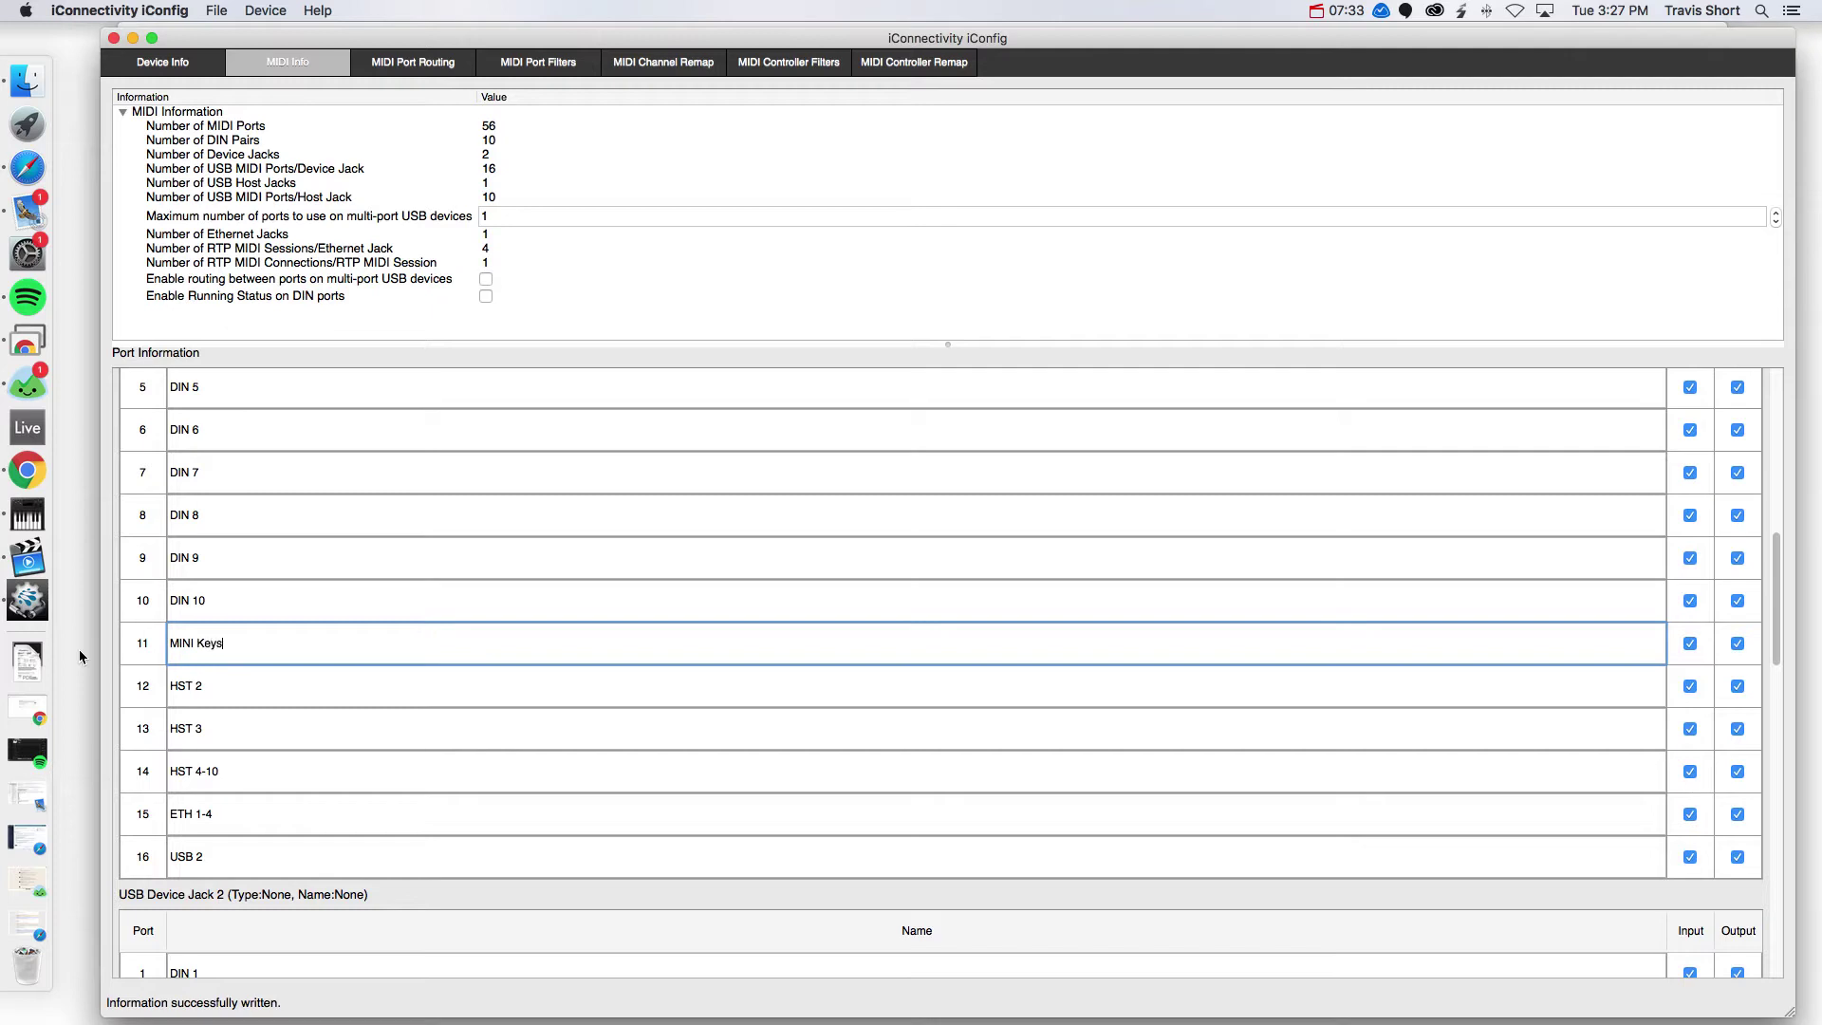
pyautogui.click(266, 10)
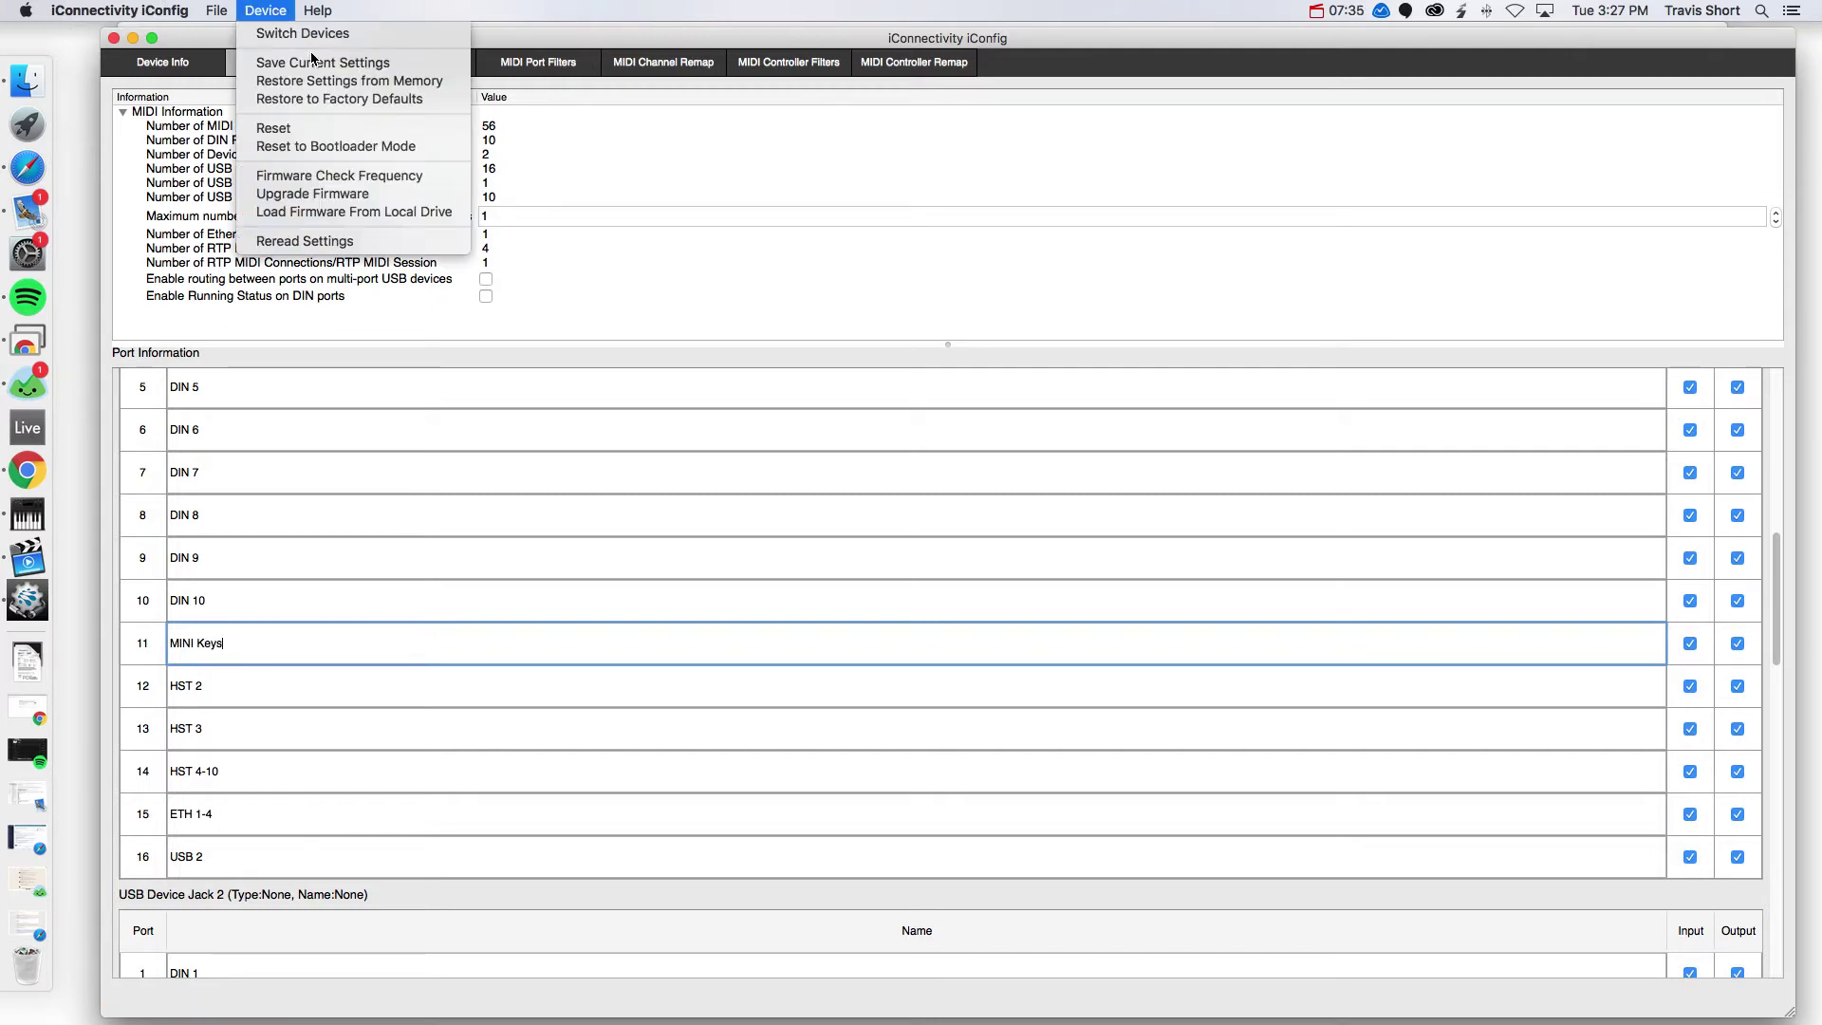
pyautogui.click(312, 64)
pyautogui.press('Return')
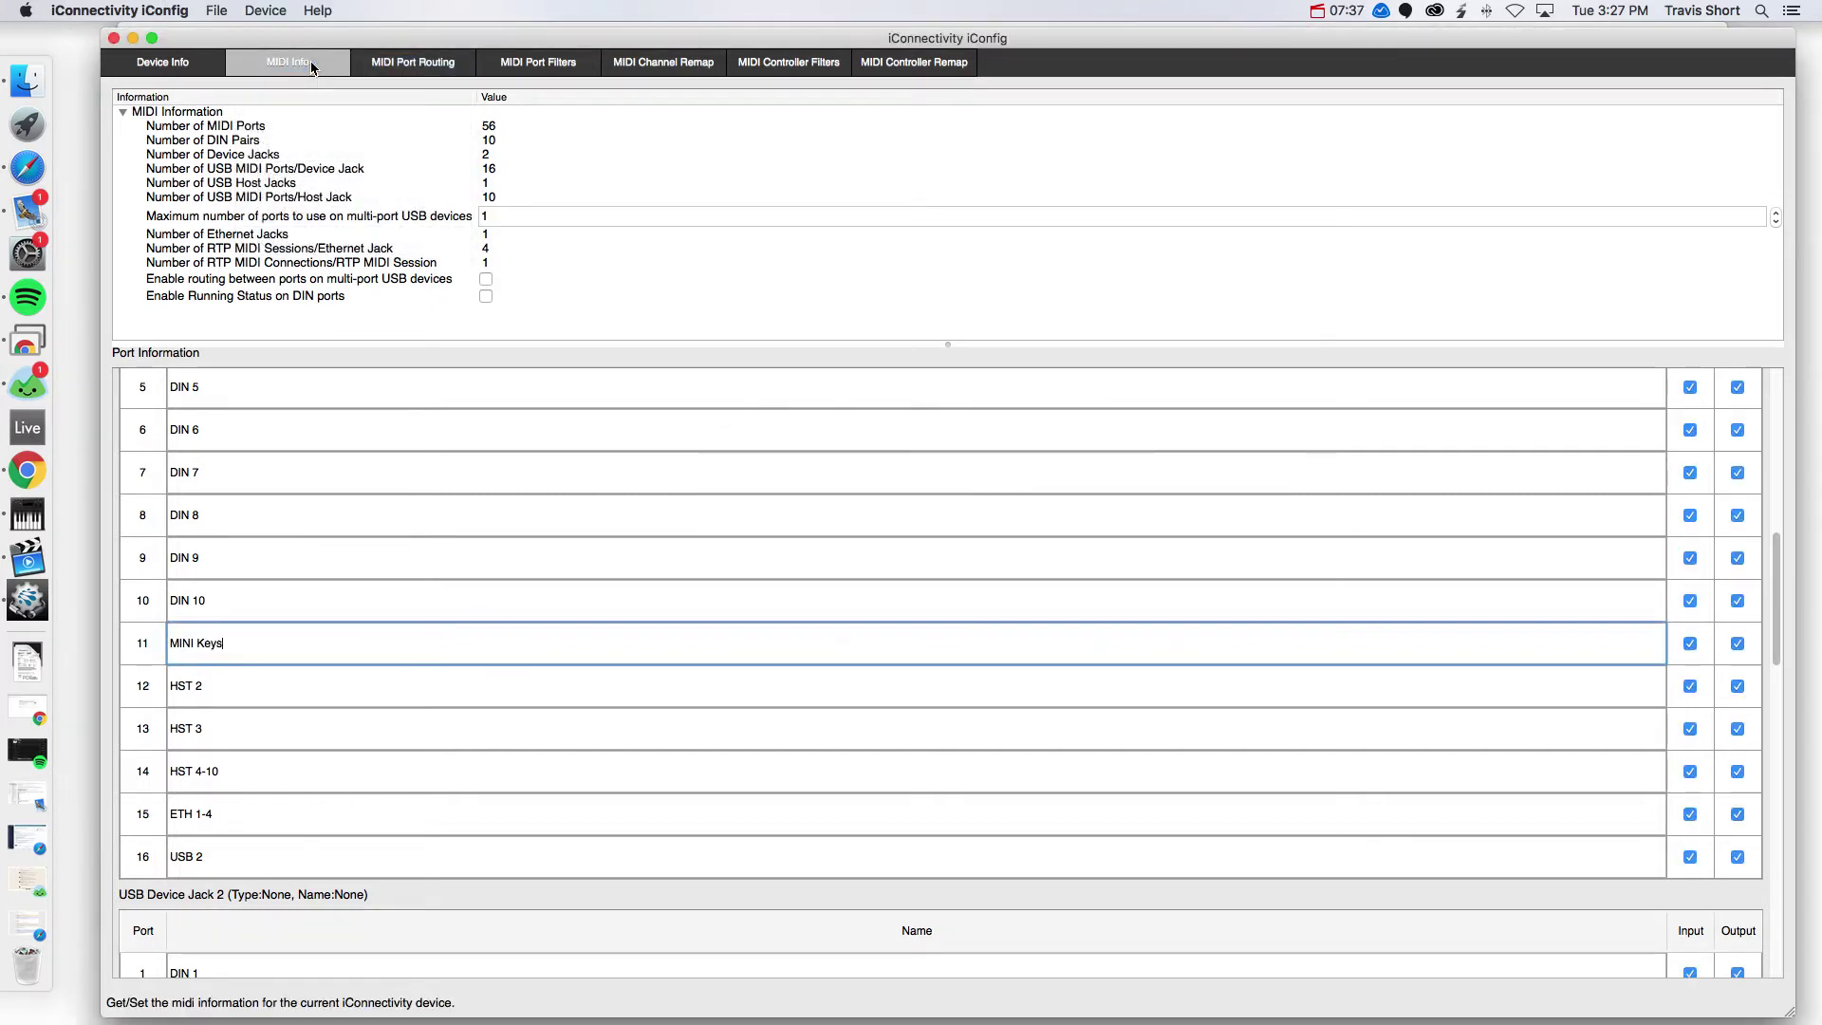
# Bring iConfig forward again, start editing the DIN 1 port name, then switch to Audio MIDI Setup.
pyautogui.hotkey('ctrl', 'Up')
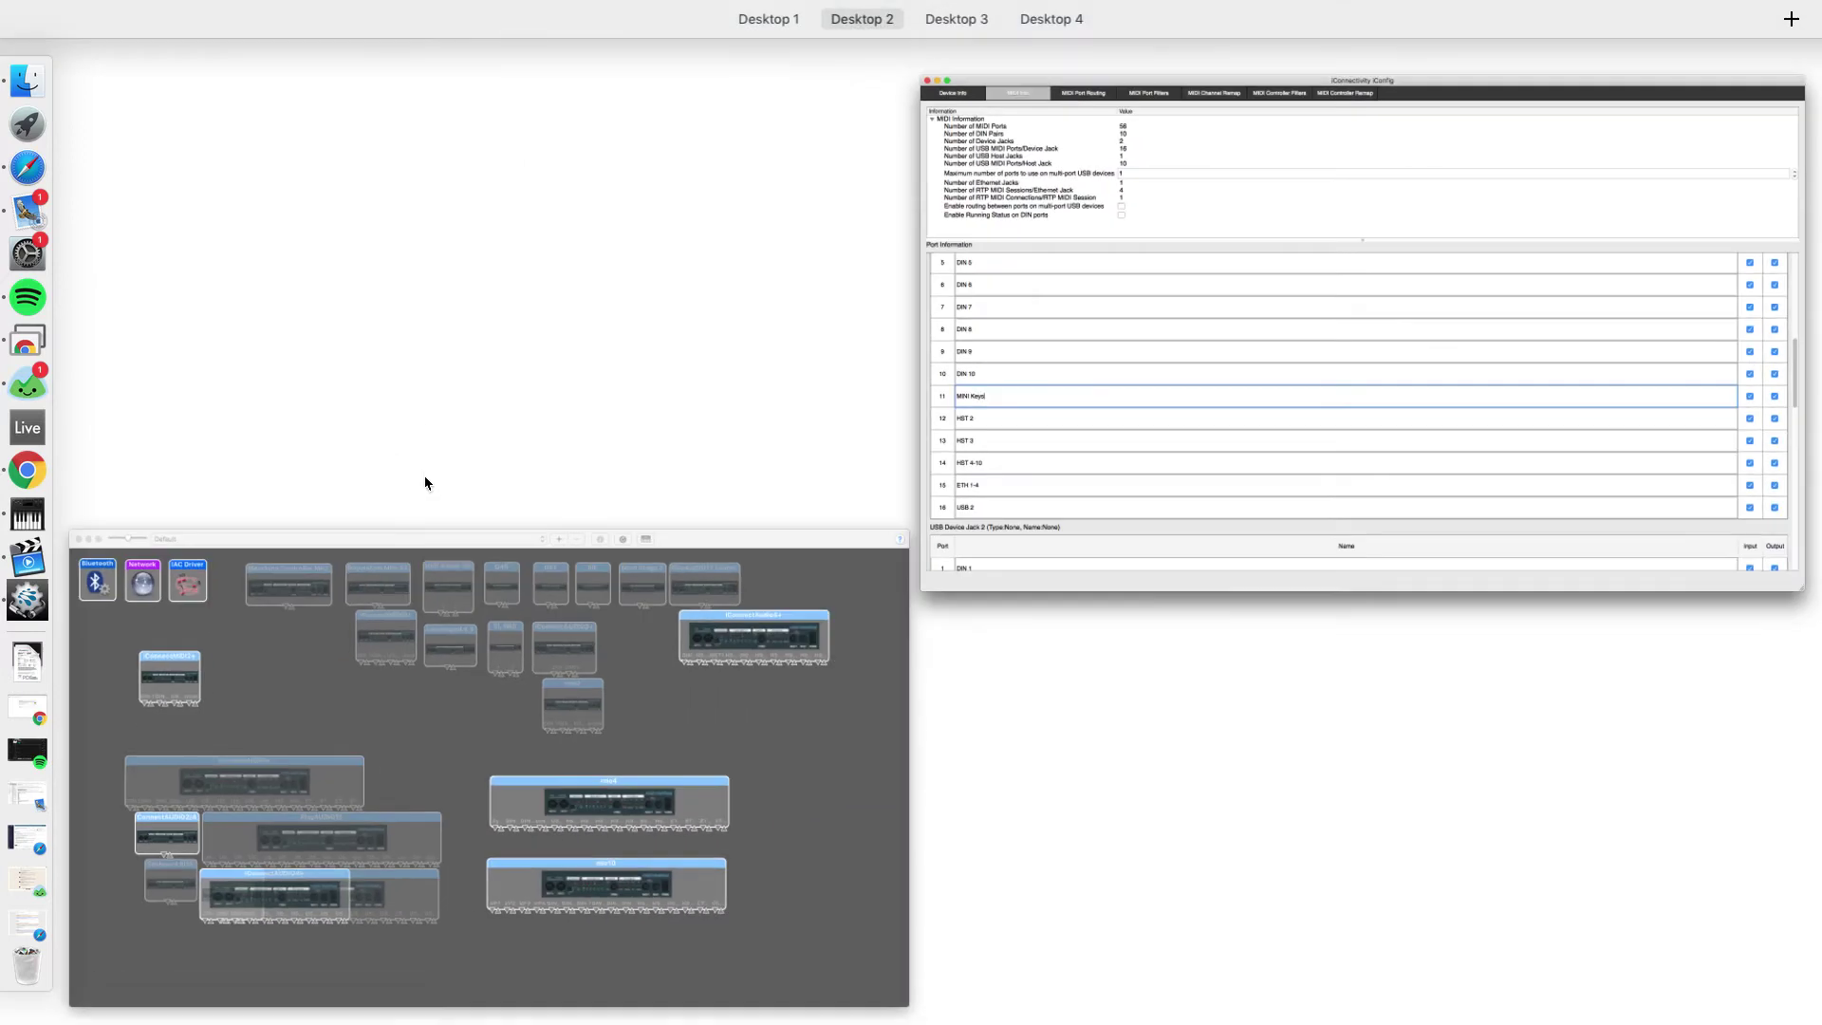
pyautogui.click(996, 402)
pyautogui.scroll(10, 952, 443)
pyautogui.scroll(5, 298, 568)
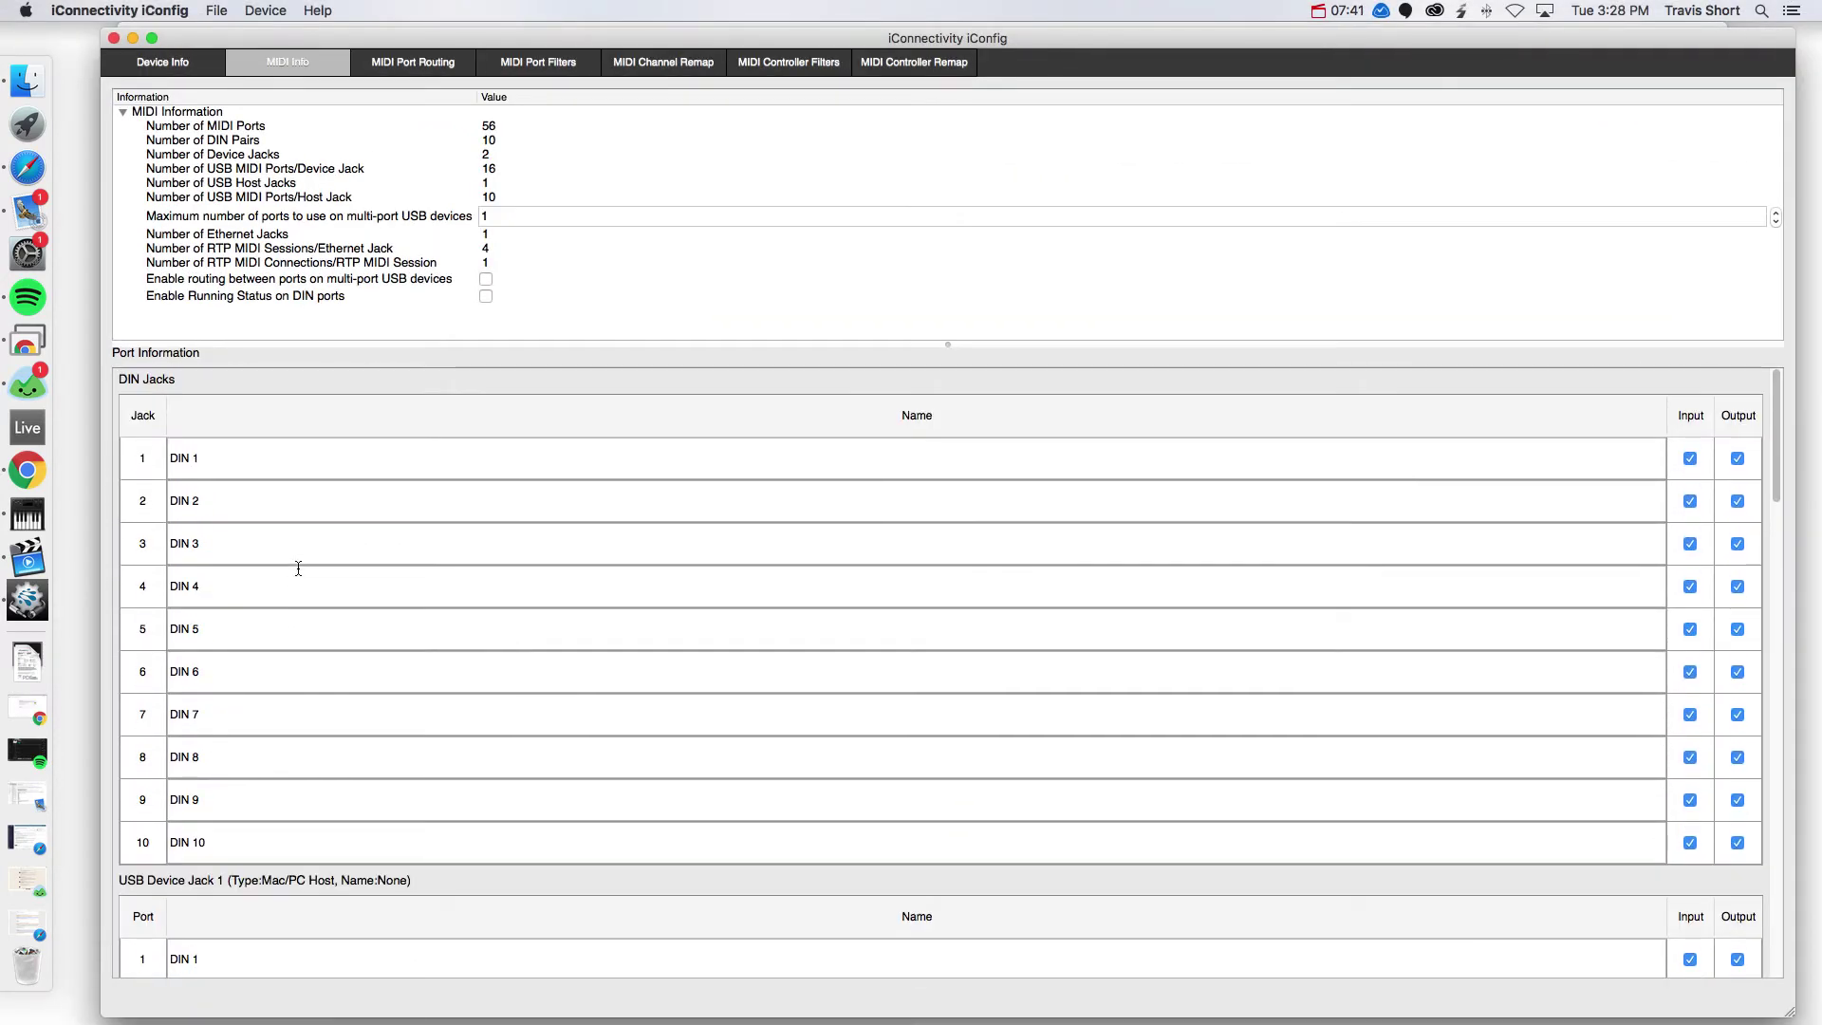
pyautogui.scroll(-4, 297, 566)
pyautogui.doubleClick(205, 718)
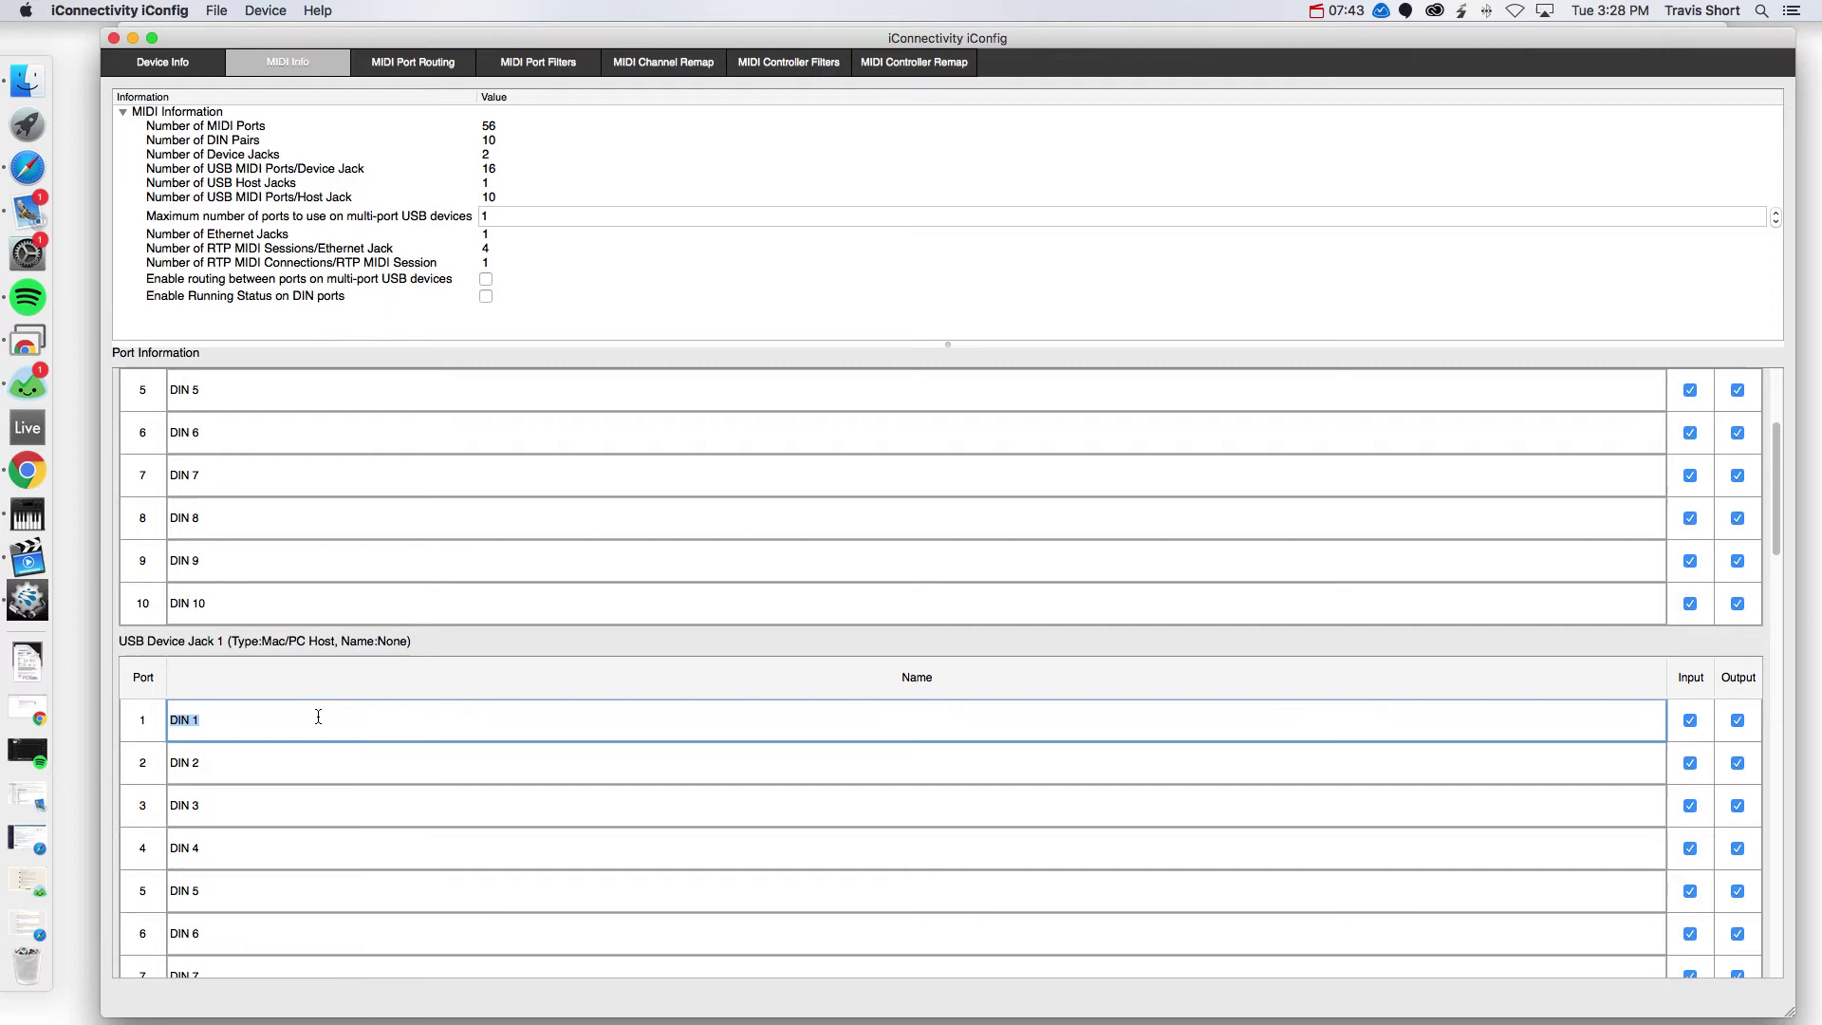
pyautogui.scroll(-4, 386, 720)
pyautogui.click(27, 516)
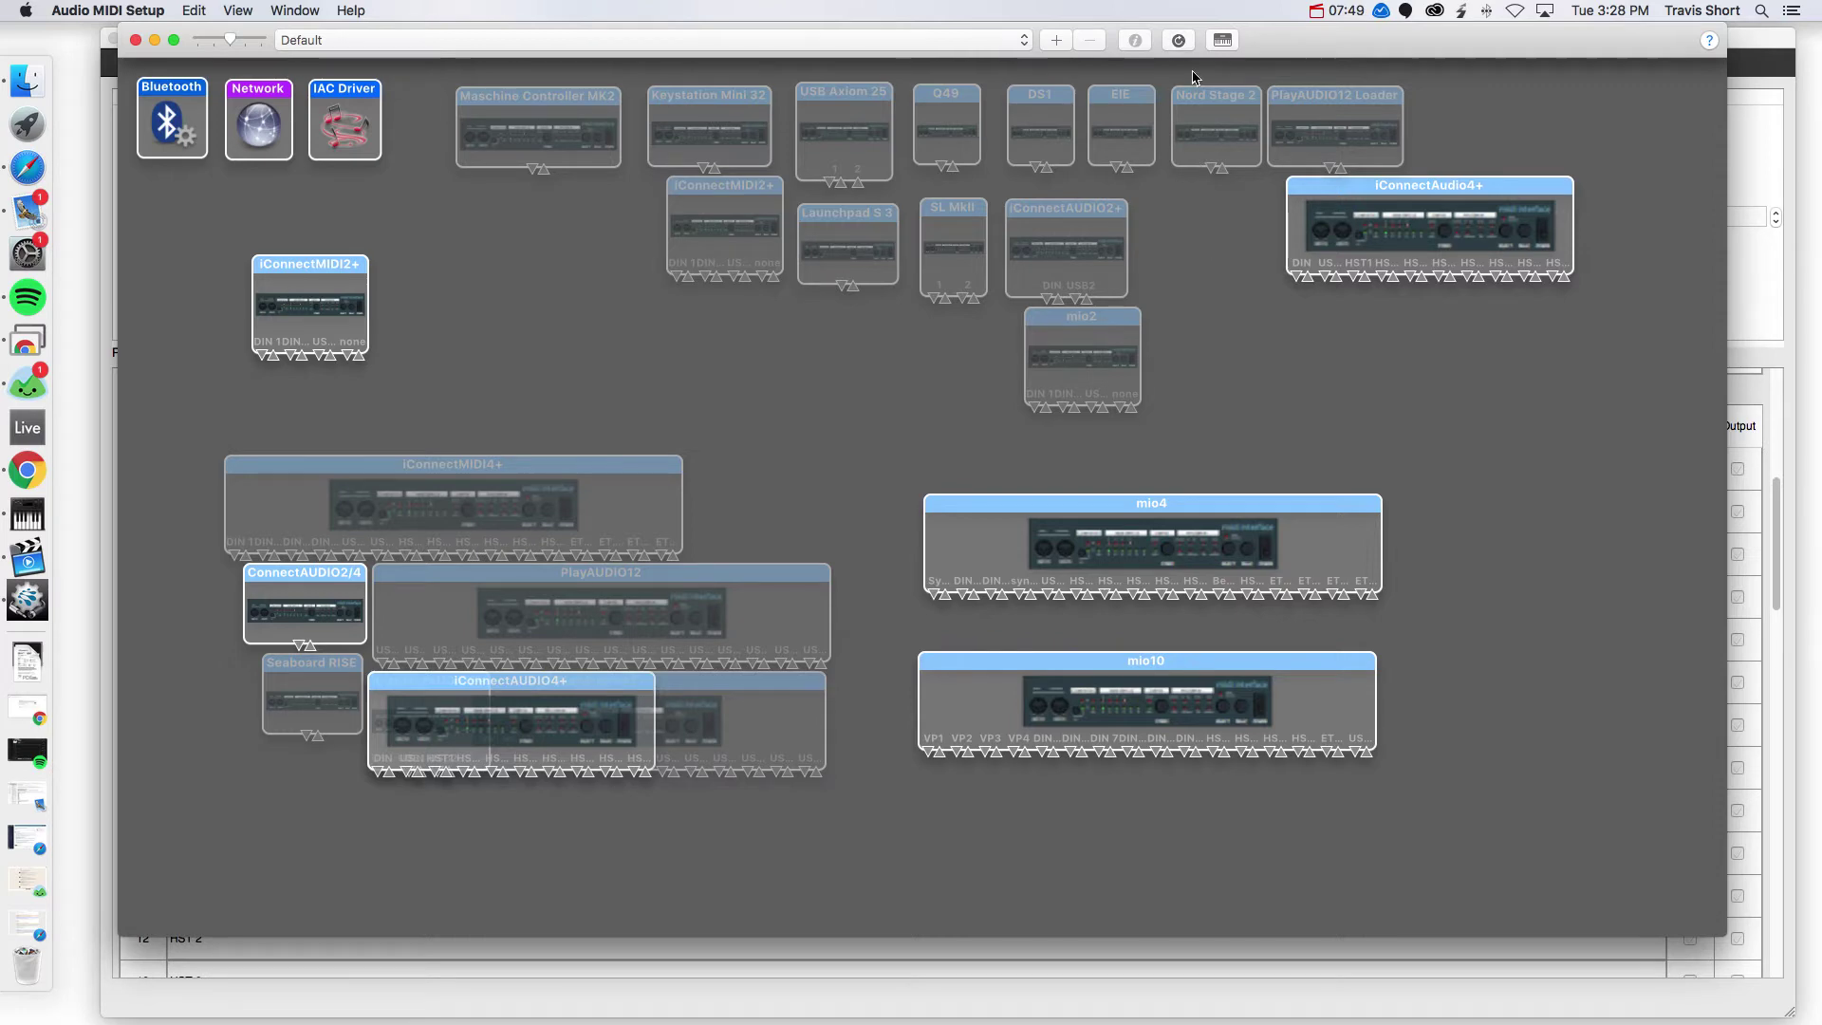
# Select mio10, rescan the MIDI devices twice, then reselect mio10.
pyautogui.click(1189, 676)
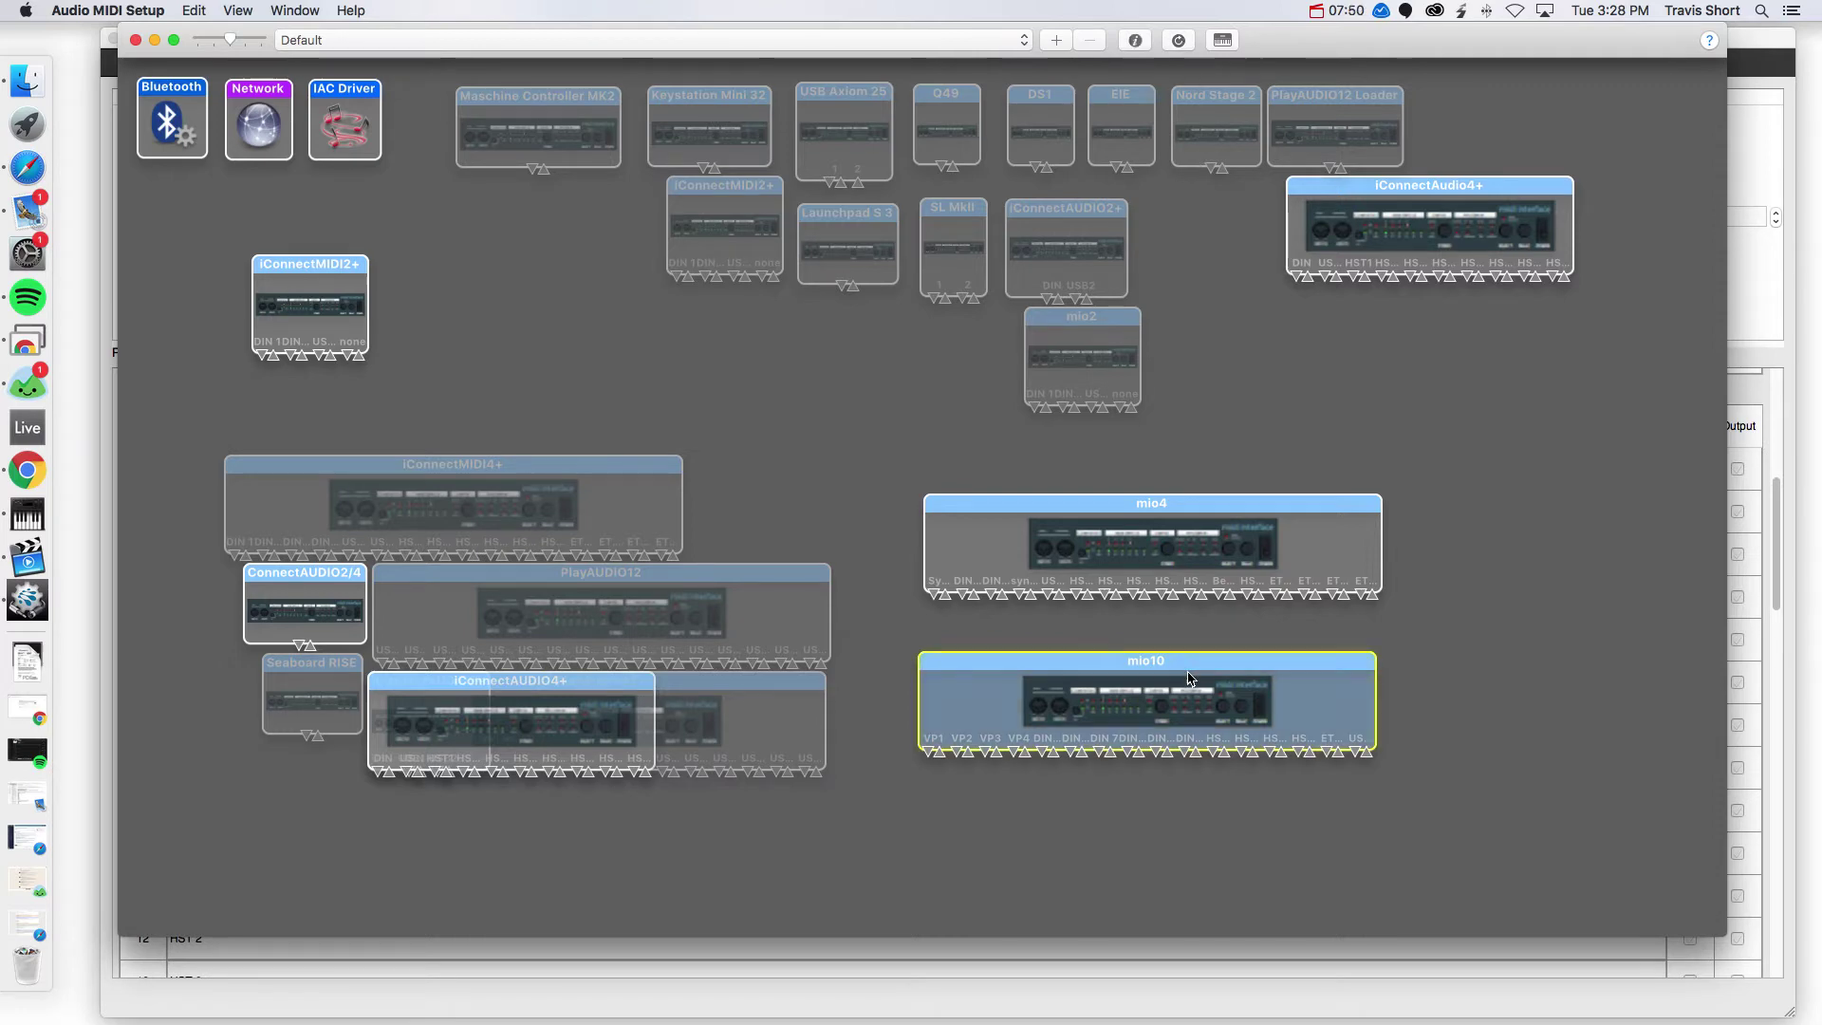
pyautogui.click(1176, 51)
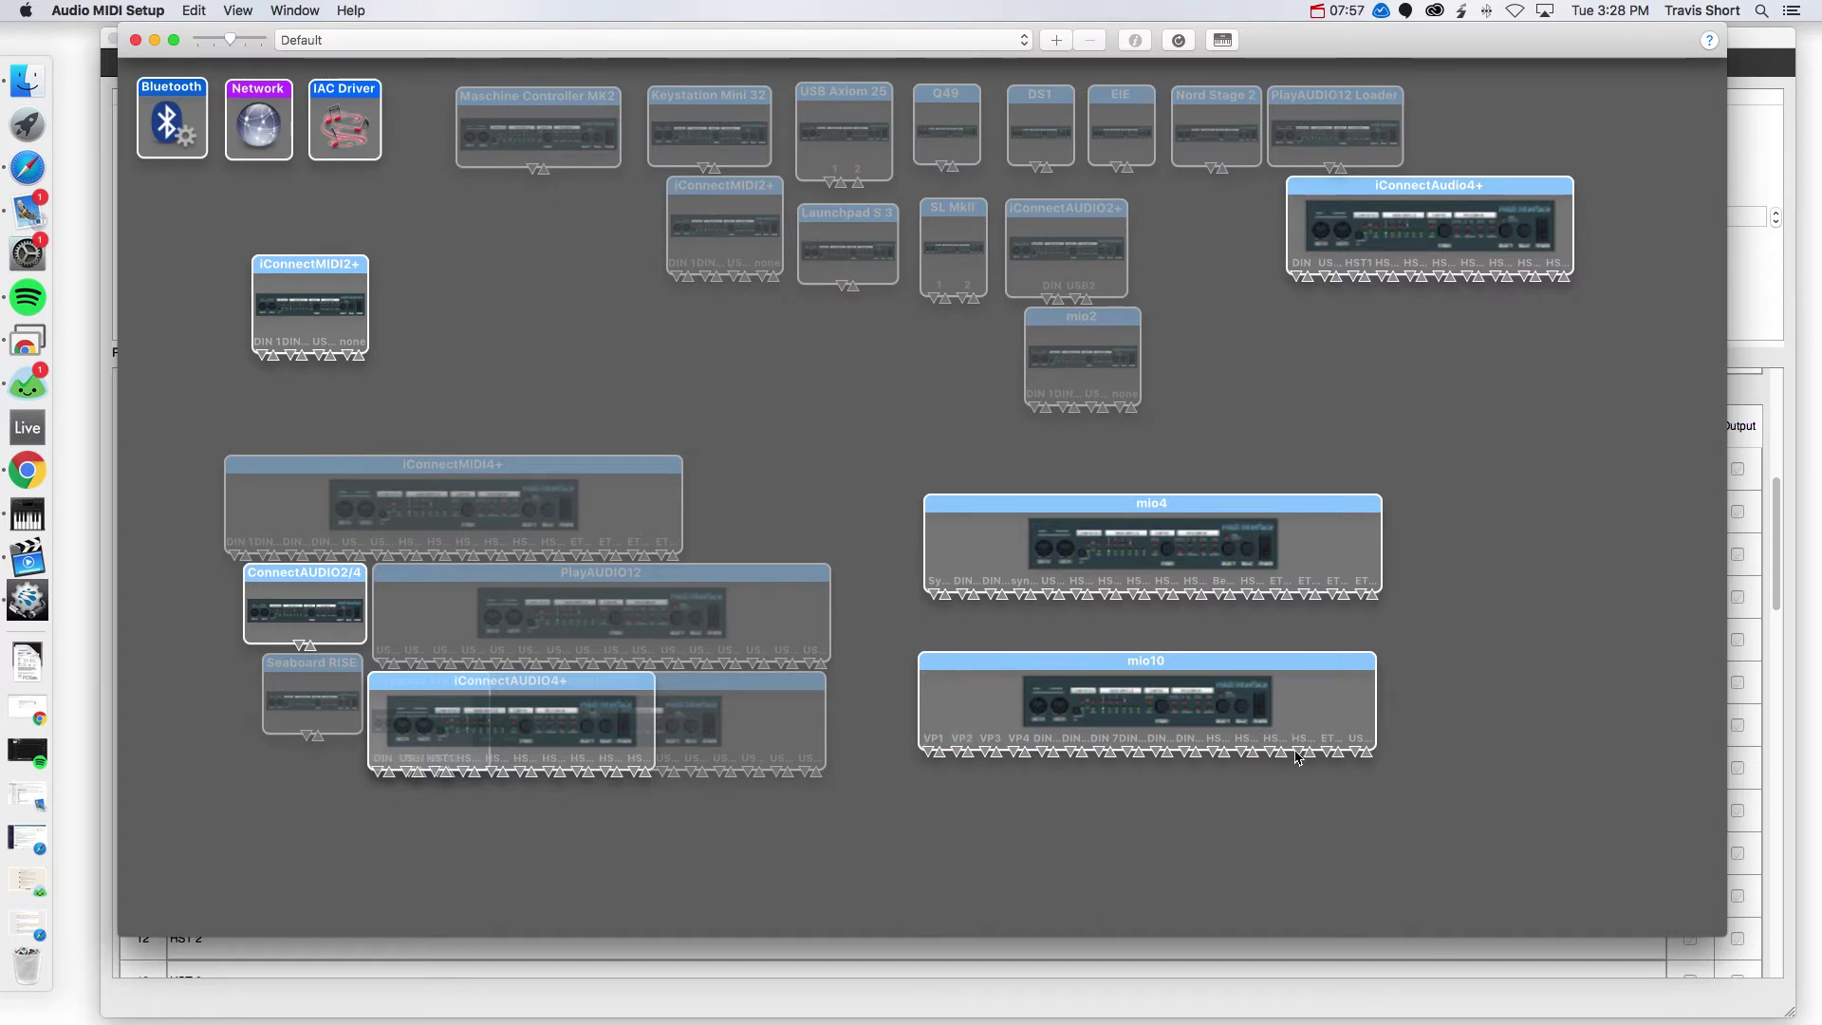
pyautogui.click(916, 687)
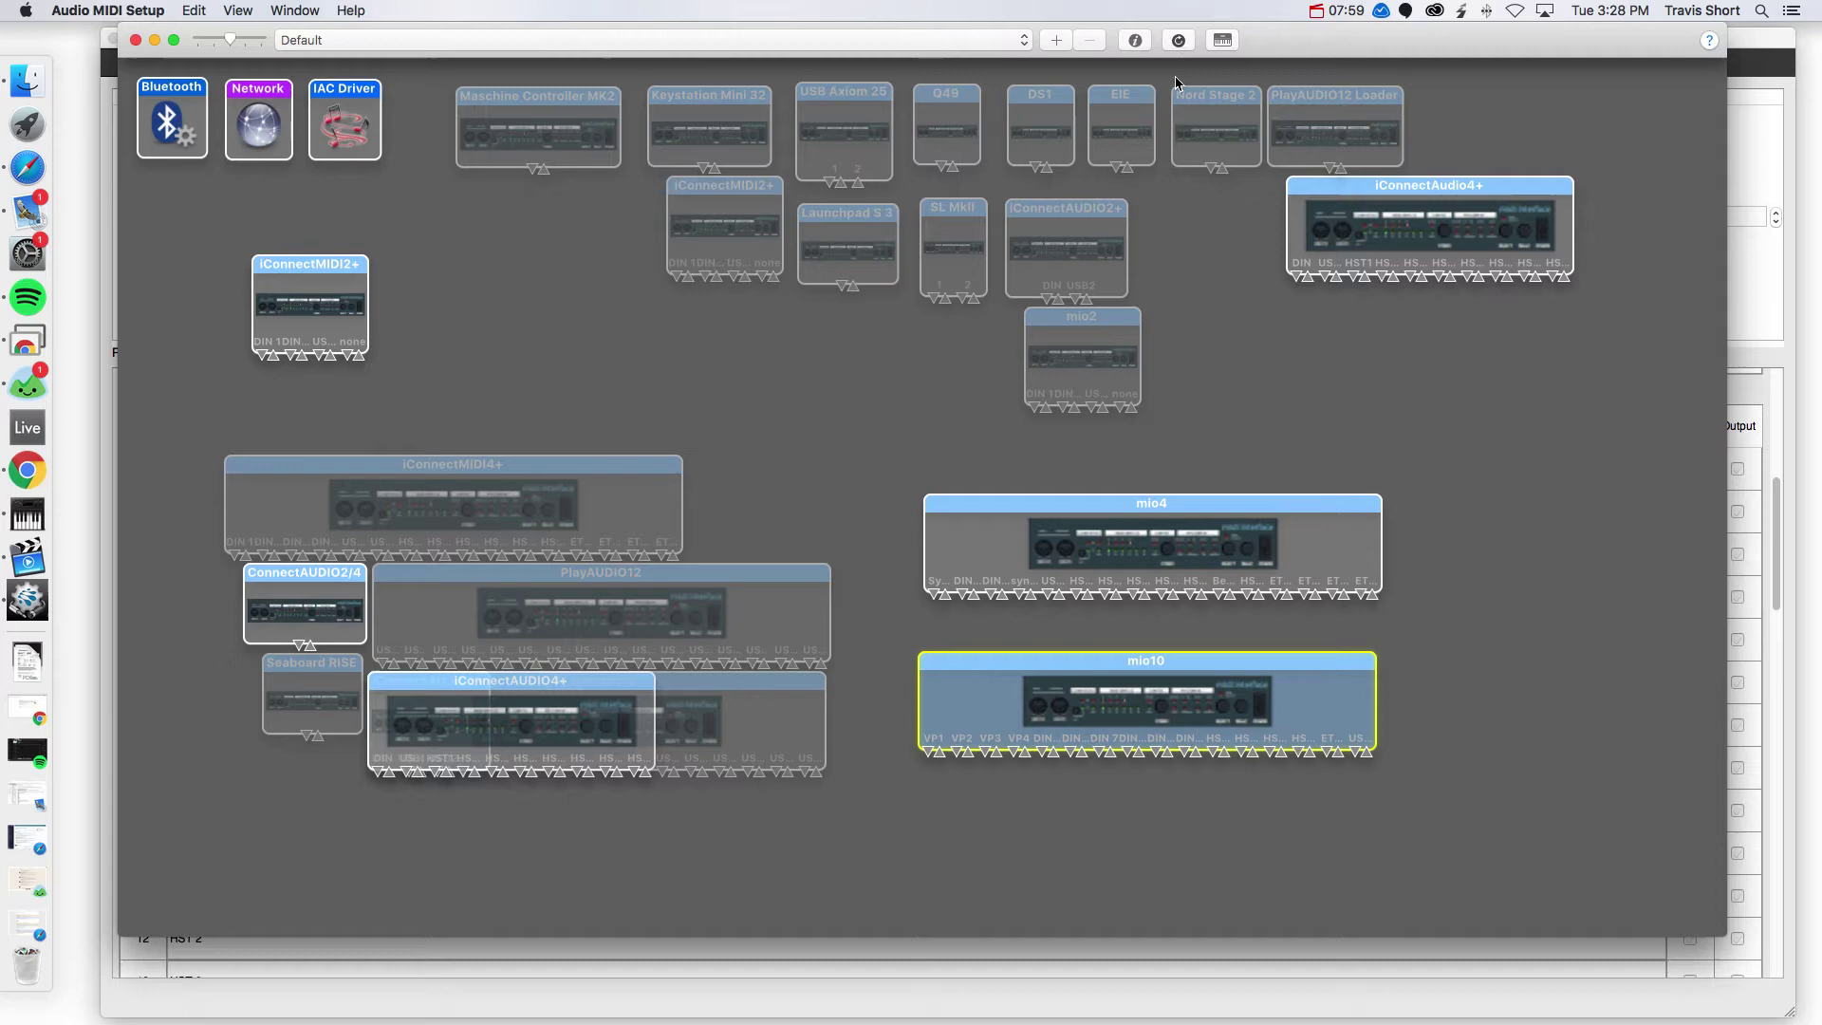
pyautogui.click(1083, 723)
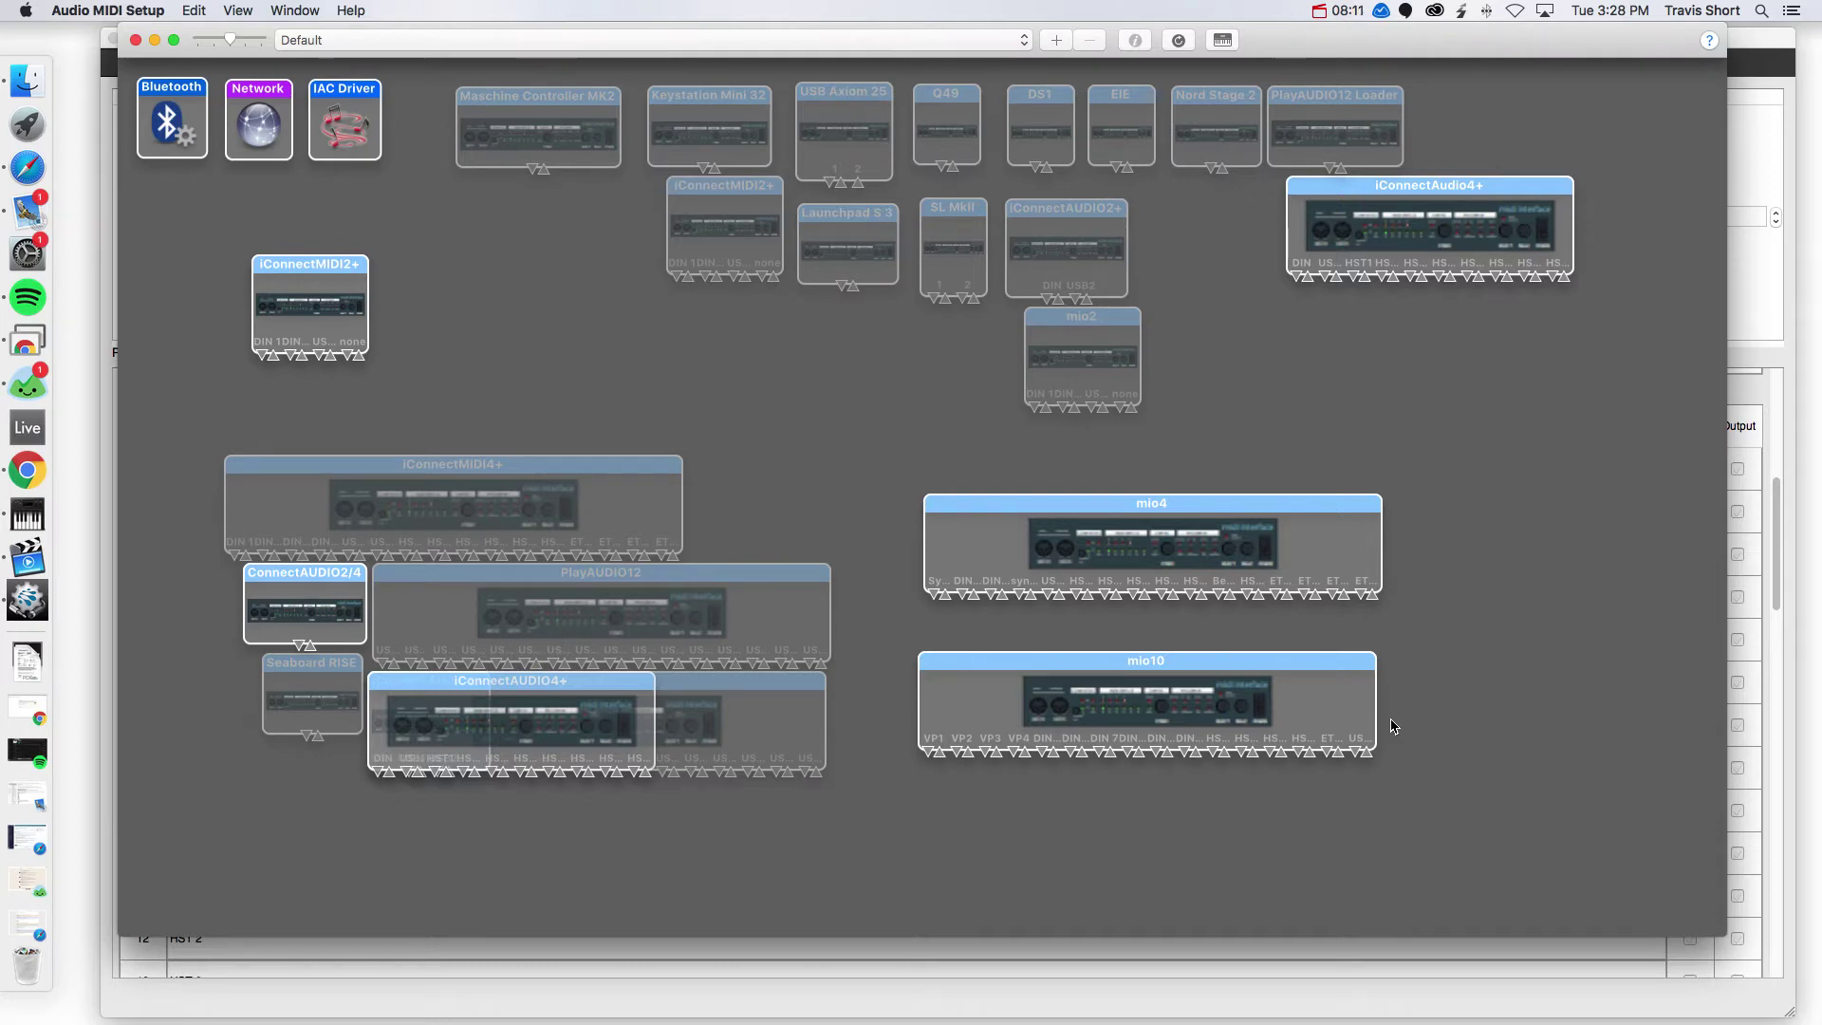
pyautogui.click(1267, 675)
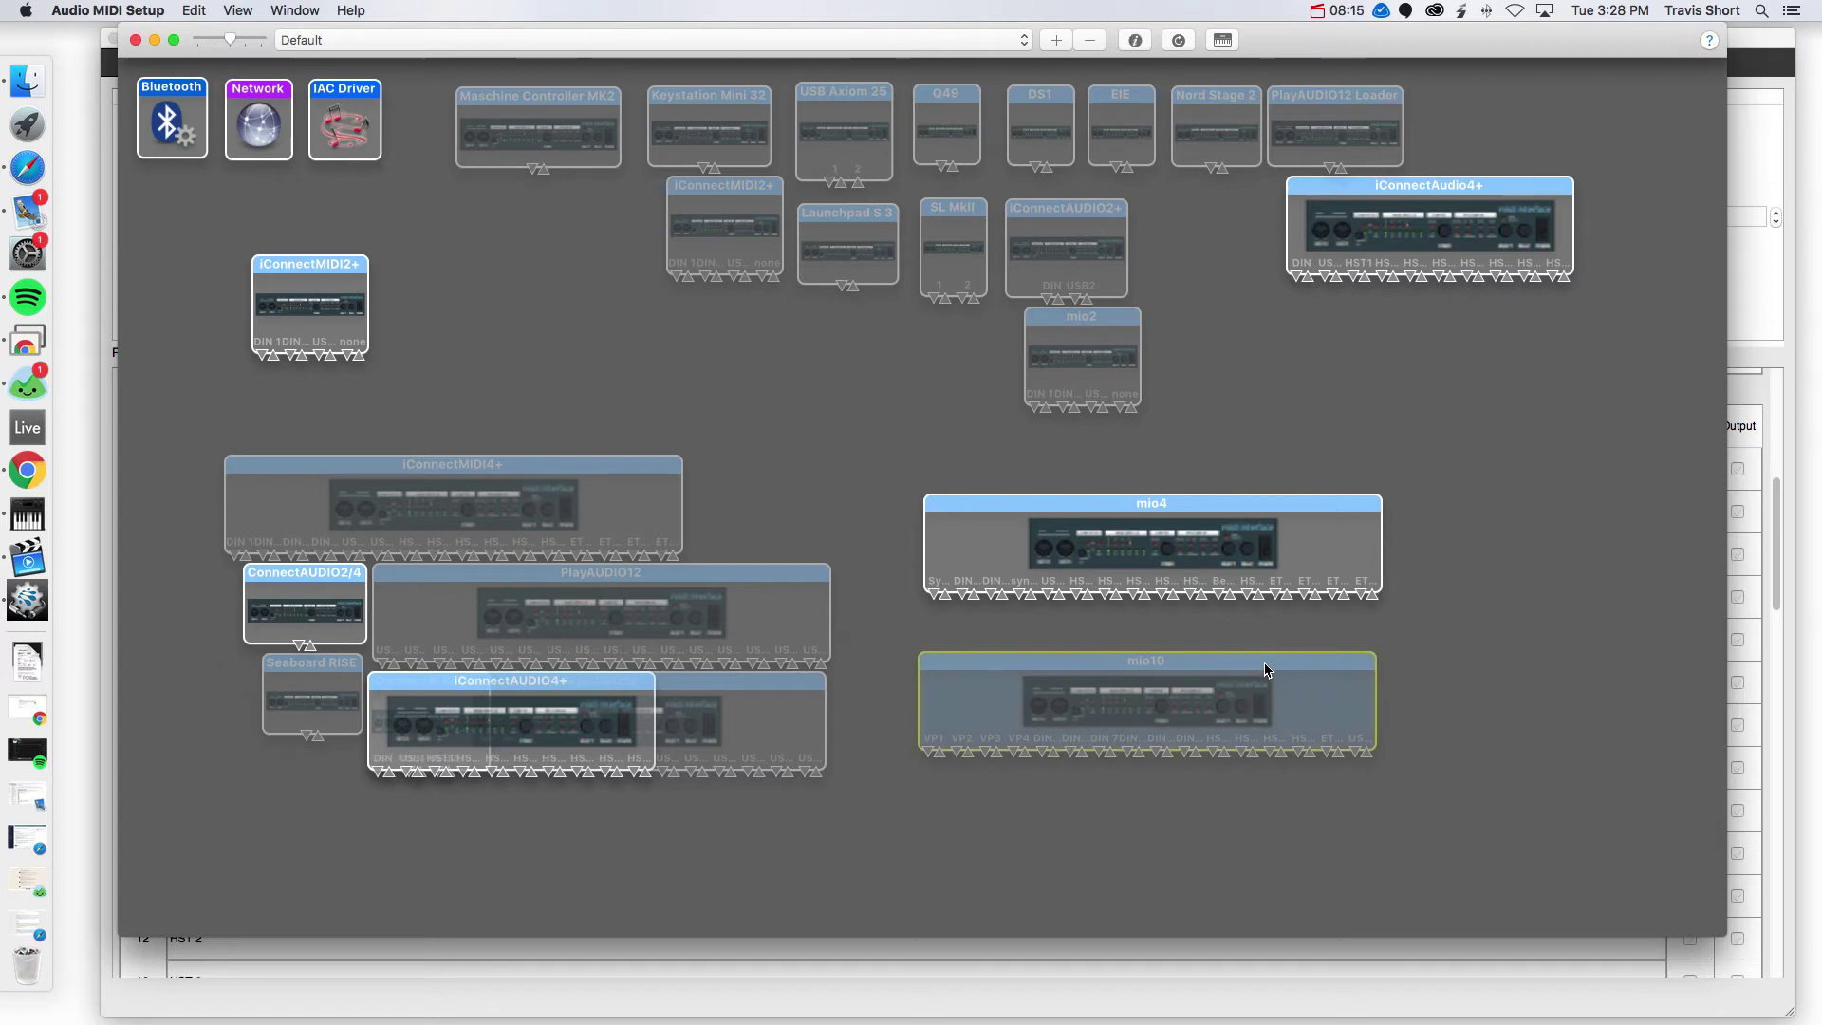
# Delete the outdated mio10 entry and drag the refreshed mio10 box below mio4.
pyautogui.click(1089, 50)
pyautogui.click(1089, 50)
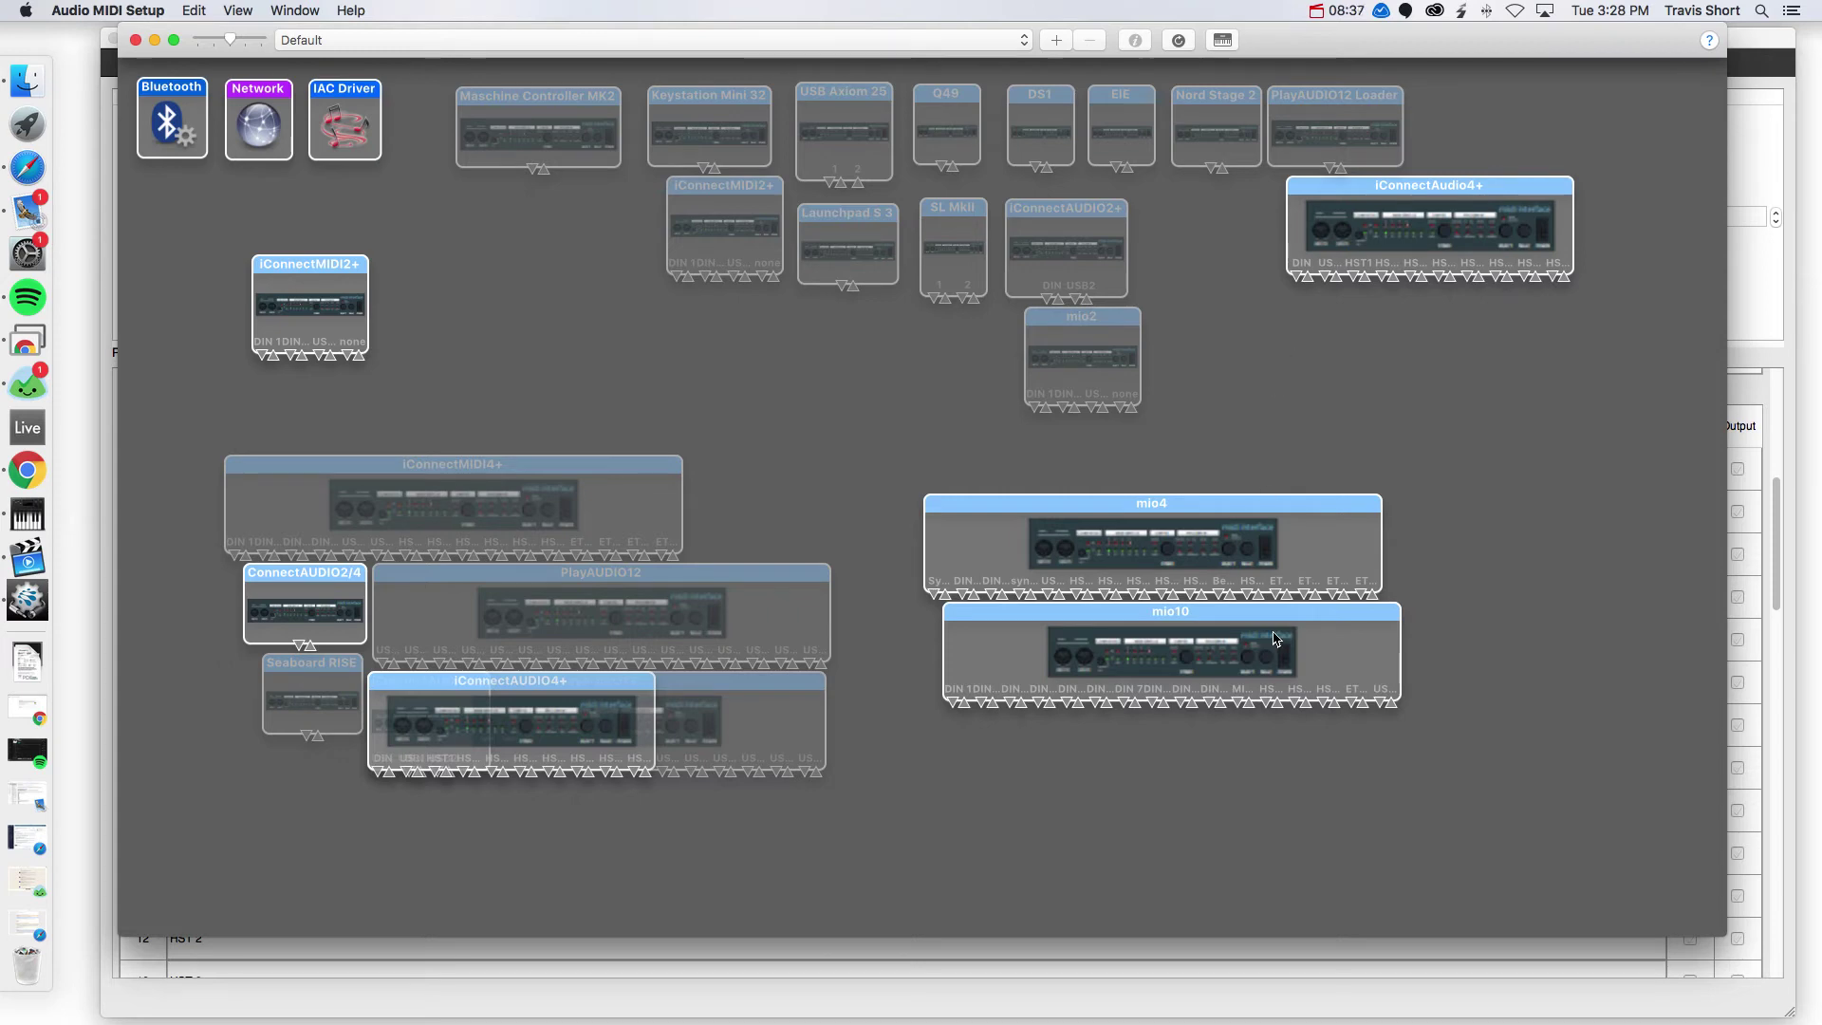
pyautogui.moveTo(1199, 612); pyautogui.dragTo(1172, 640)
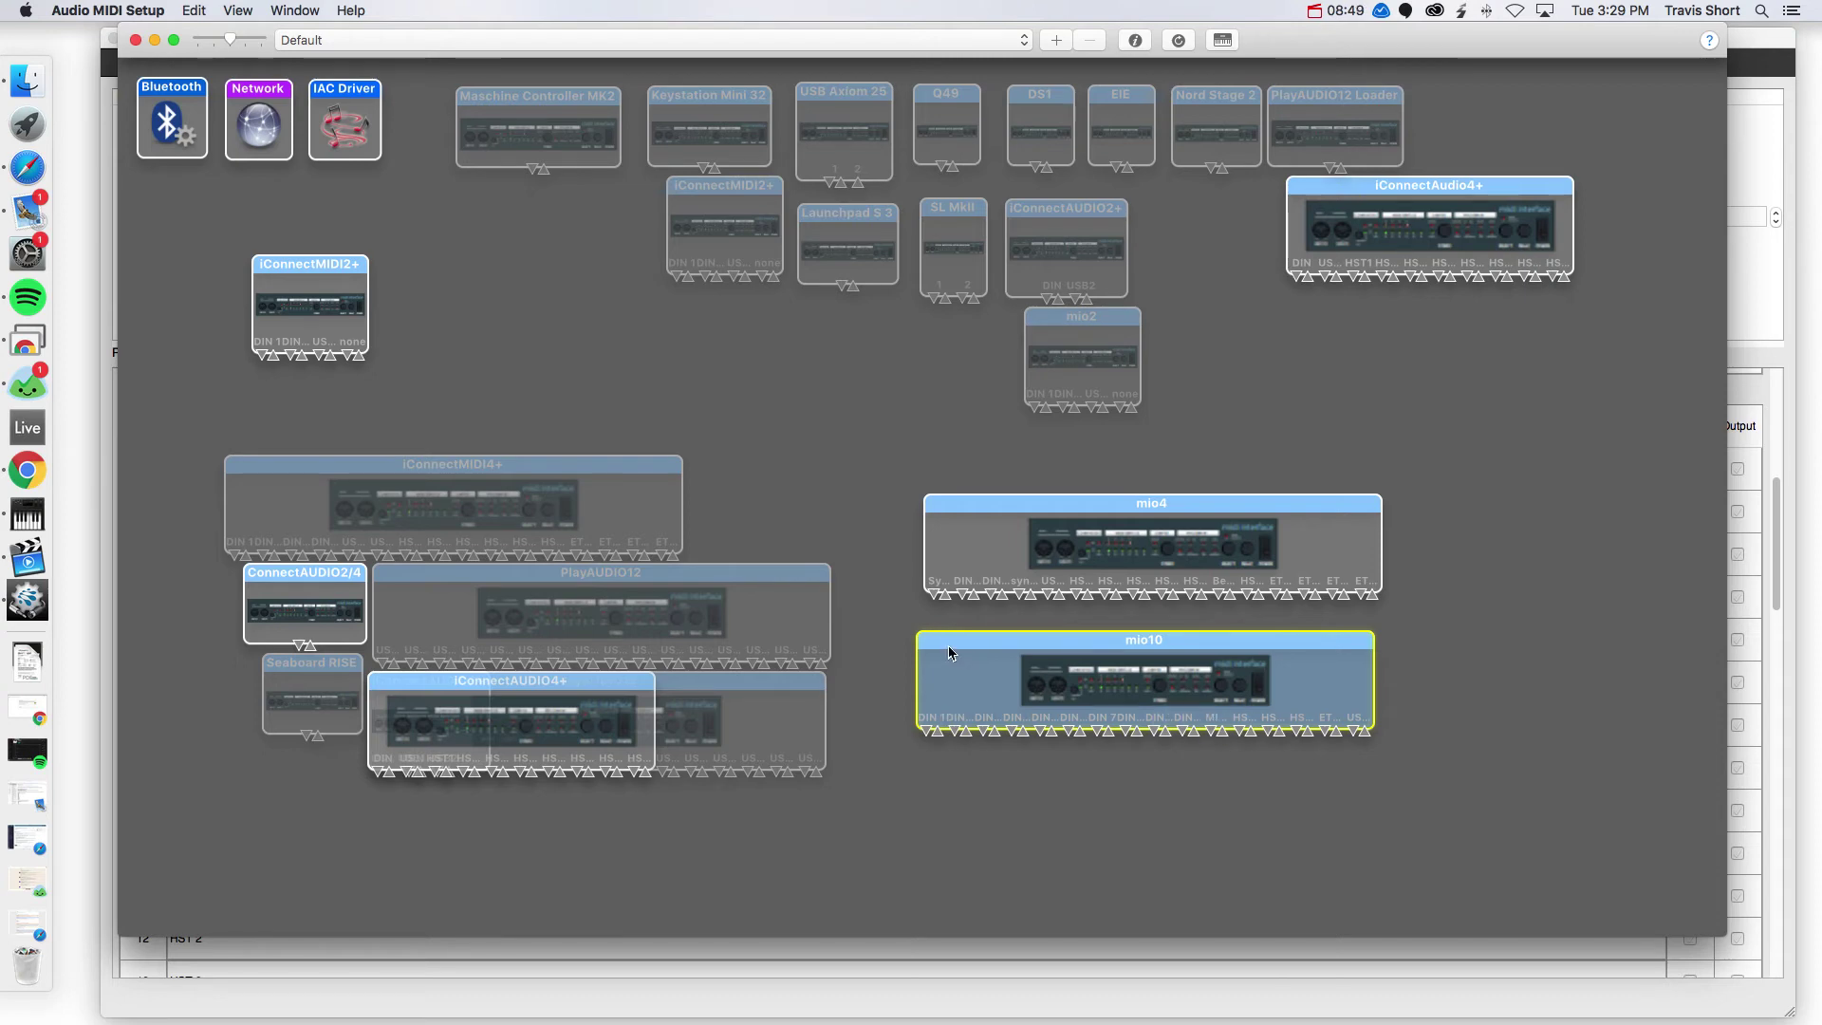
pyautogui.moveTo(919, 646); pyautogui.dragTo(1008, 750)
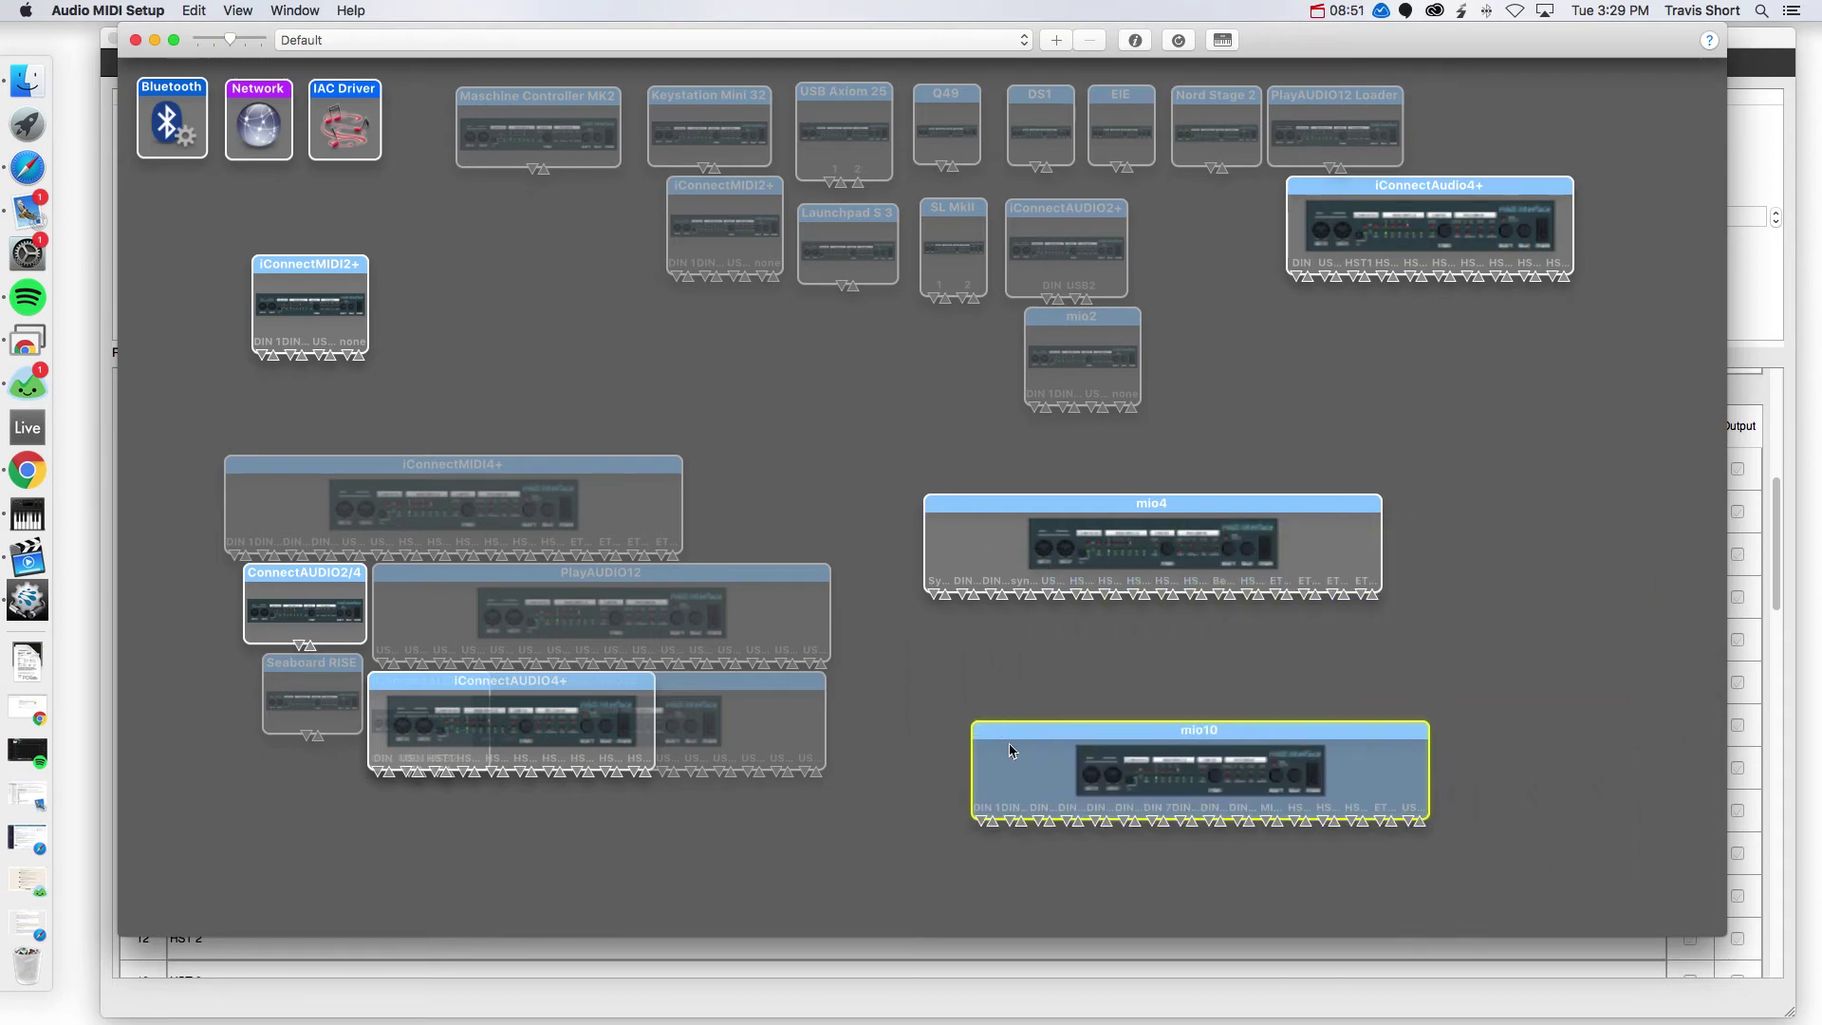
pyautogui.click(930, 772)
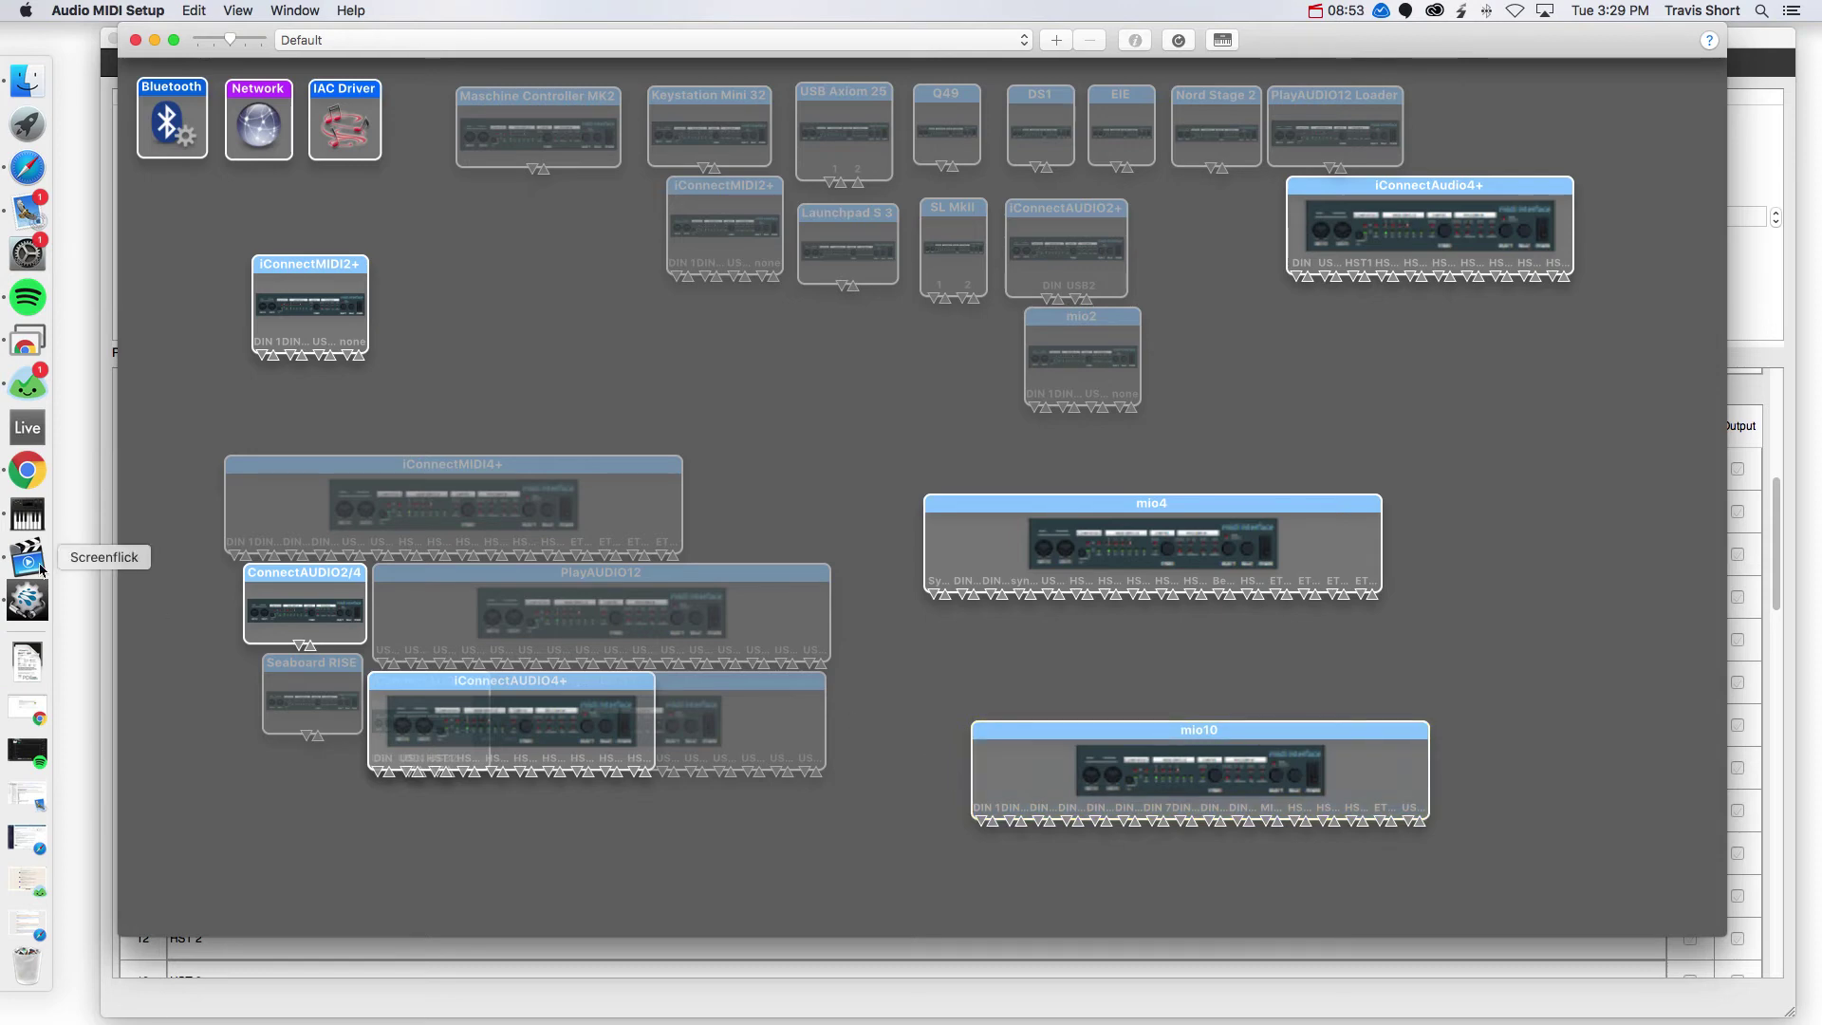
# Launch Ableton Live from the Dock and dismiss the 'Audio is disabled' alert.
pyautogui.click(8, 435)
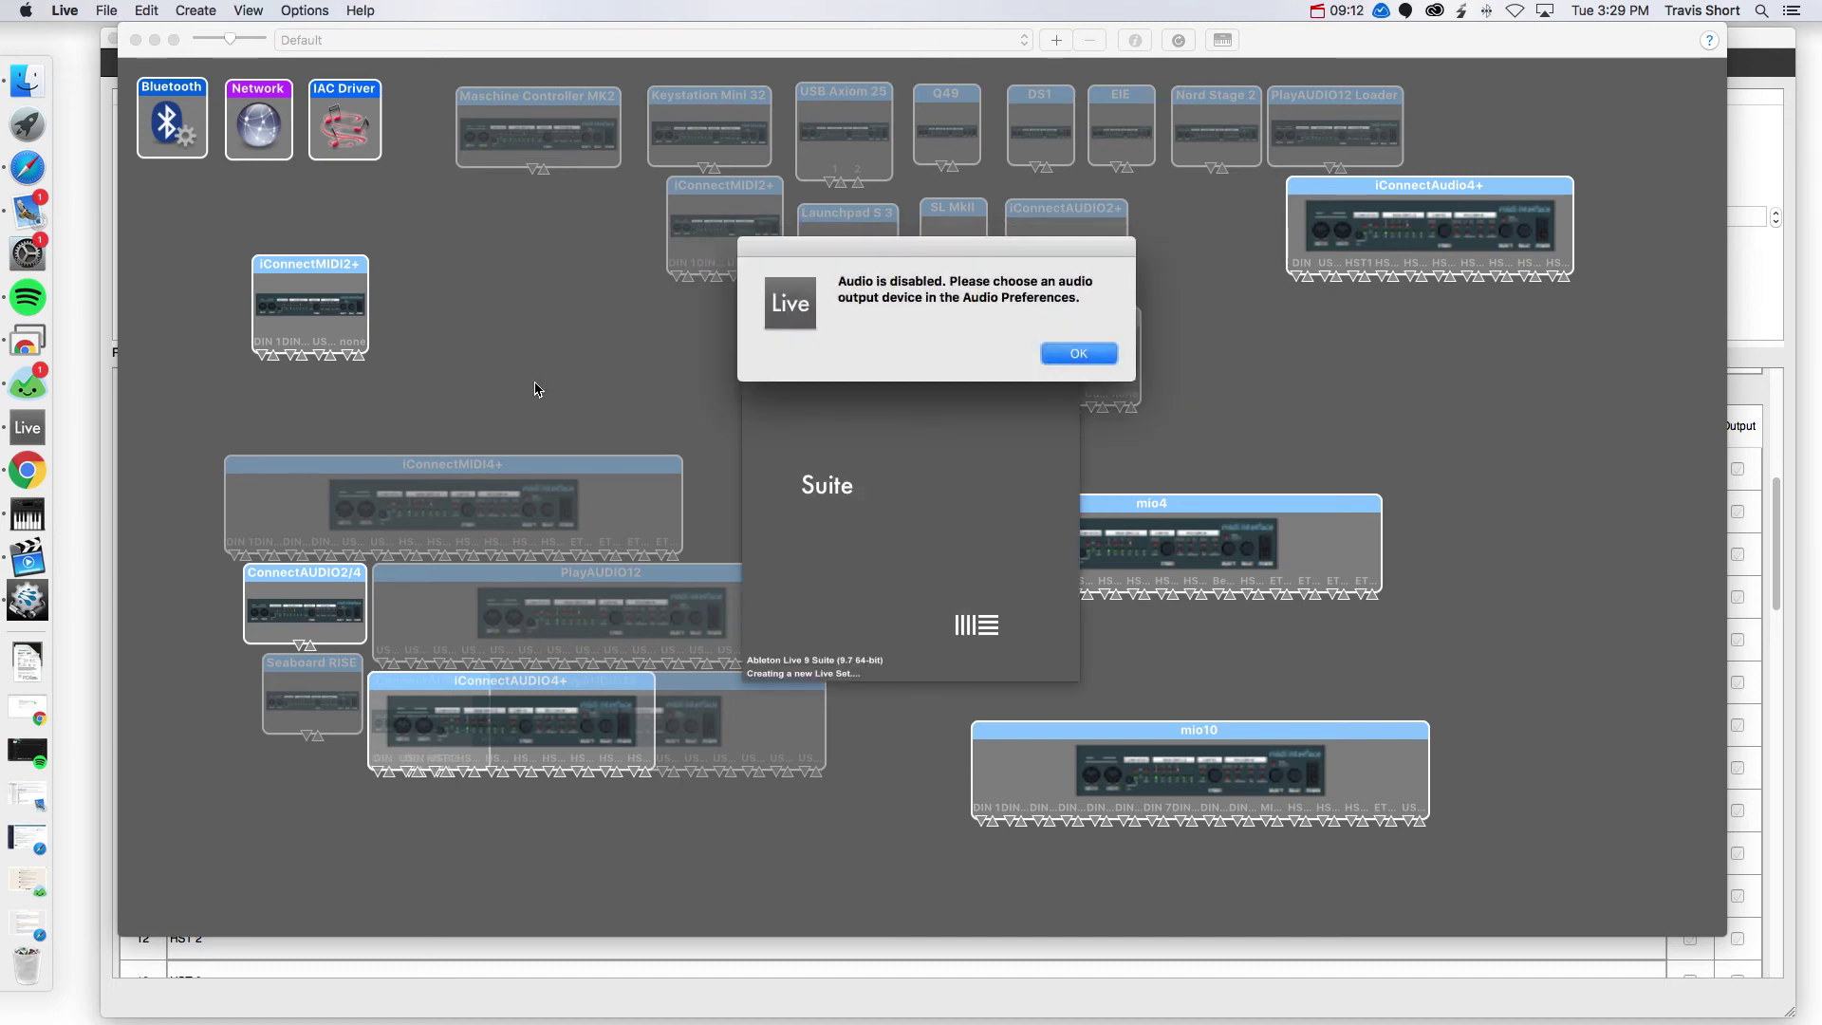
pyautogui.click(1079, 353)
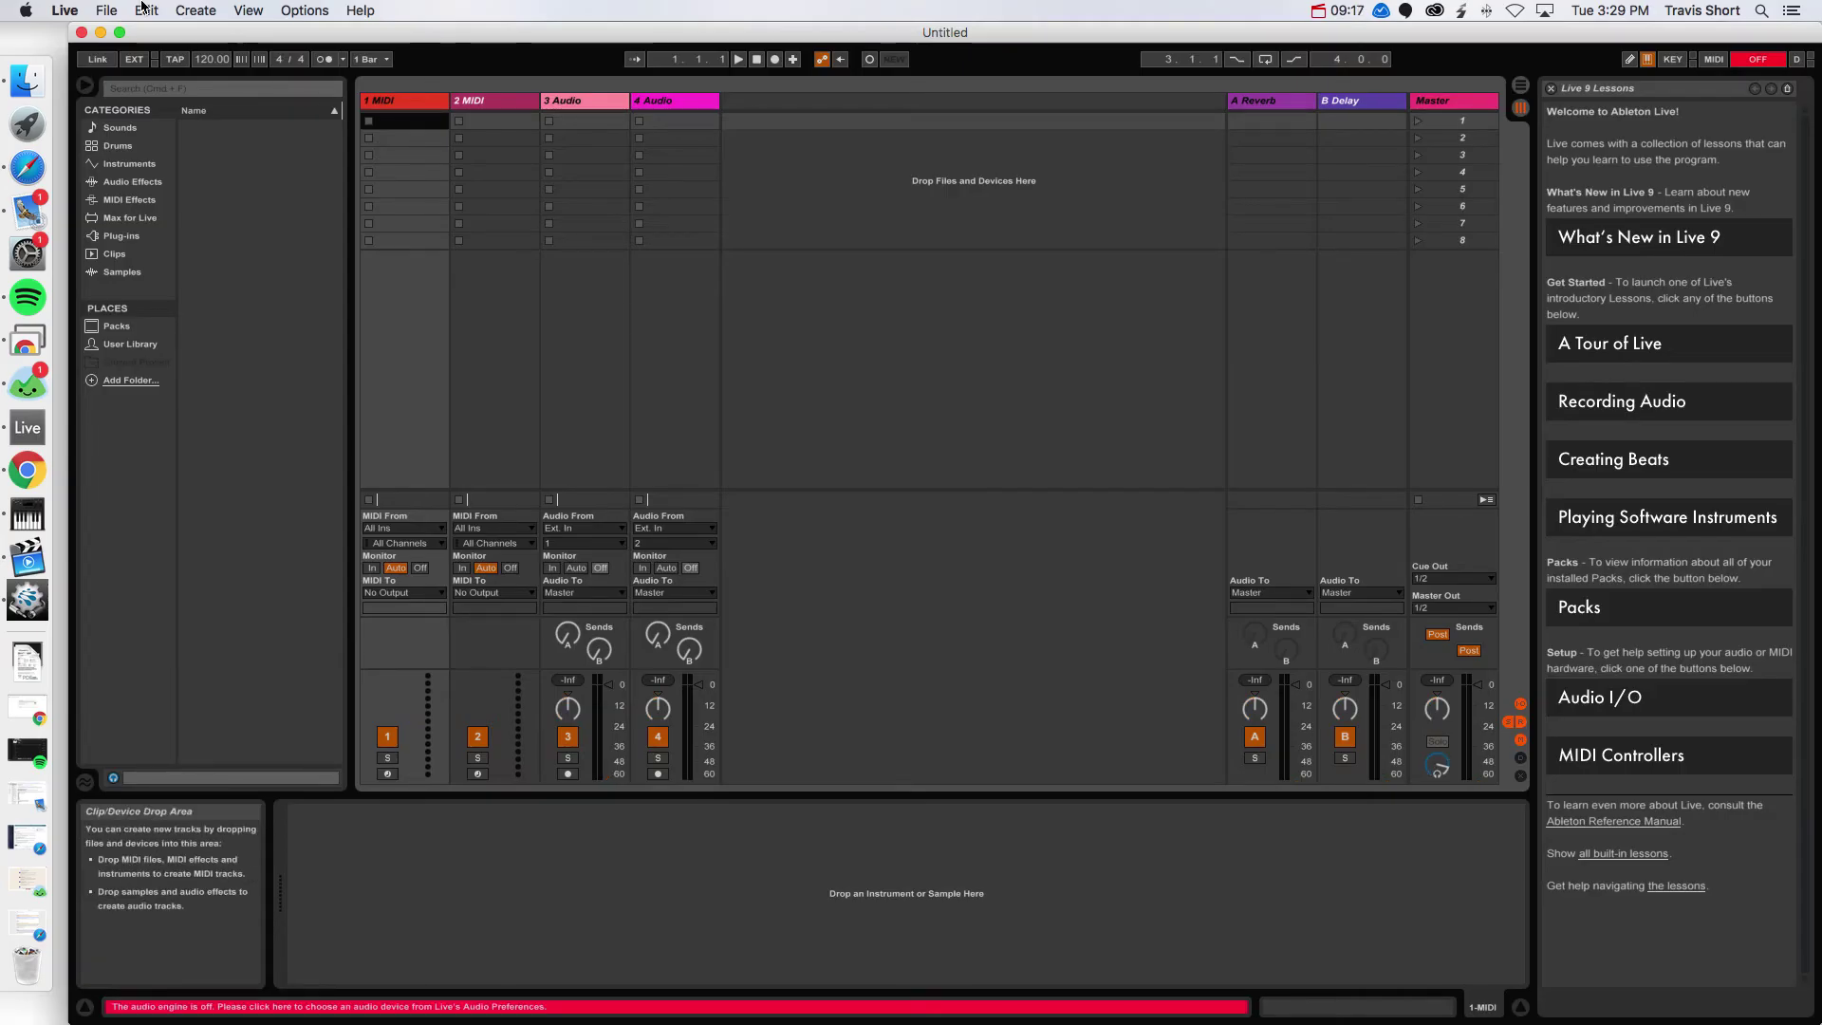
pyautogui.click(65, 10)
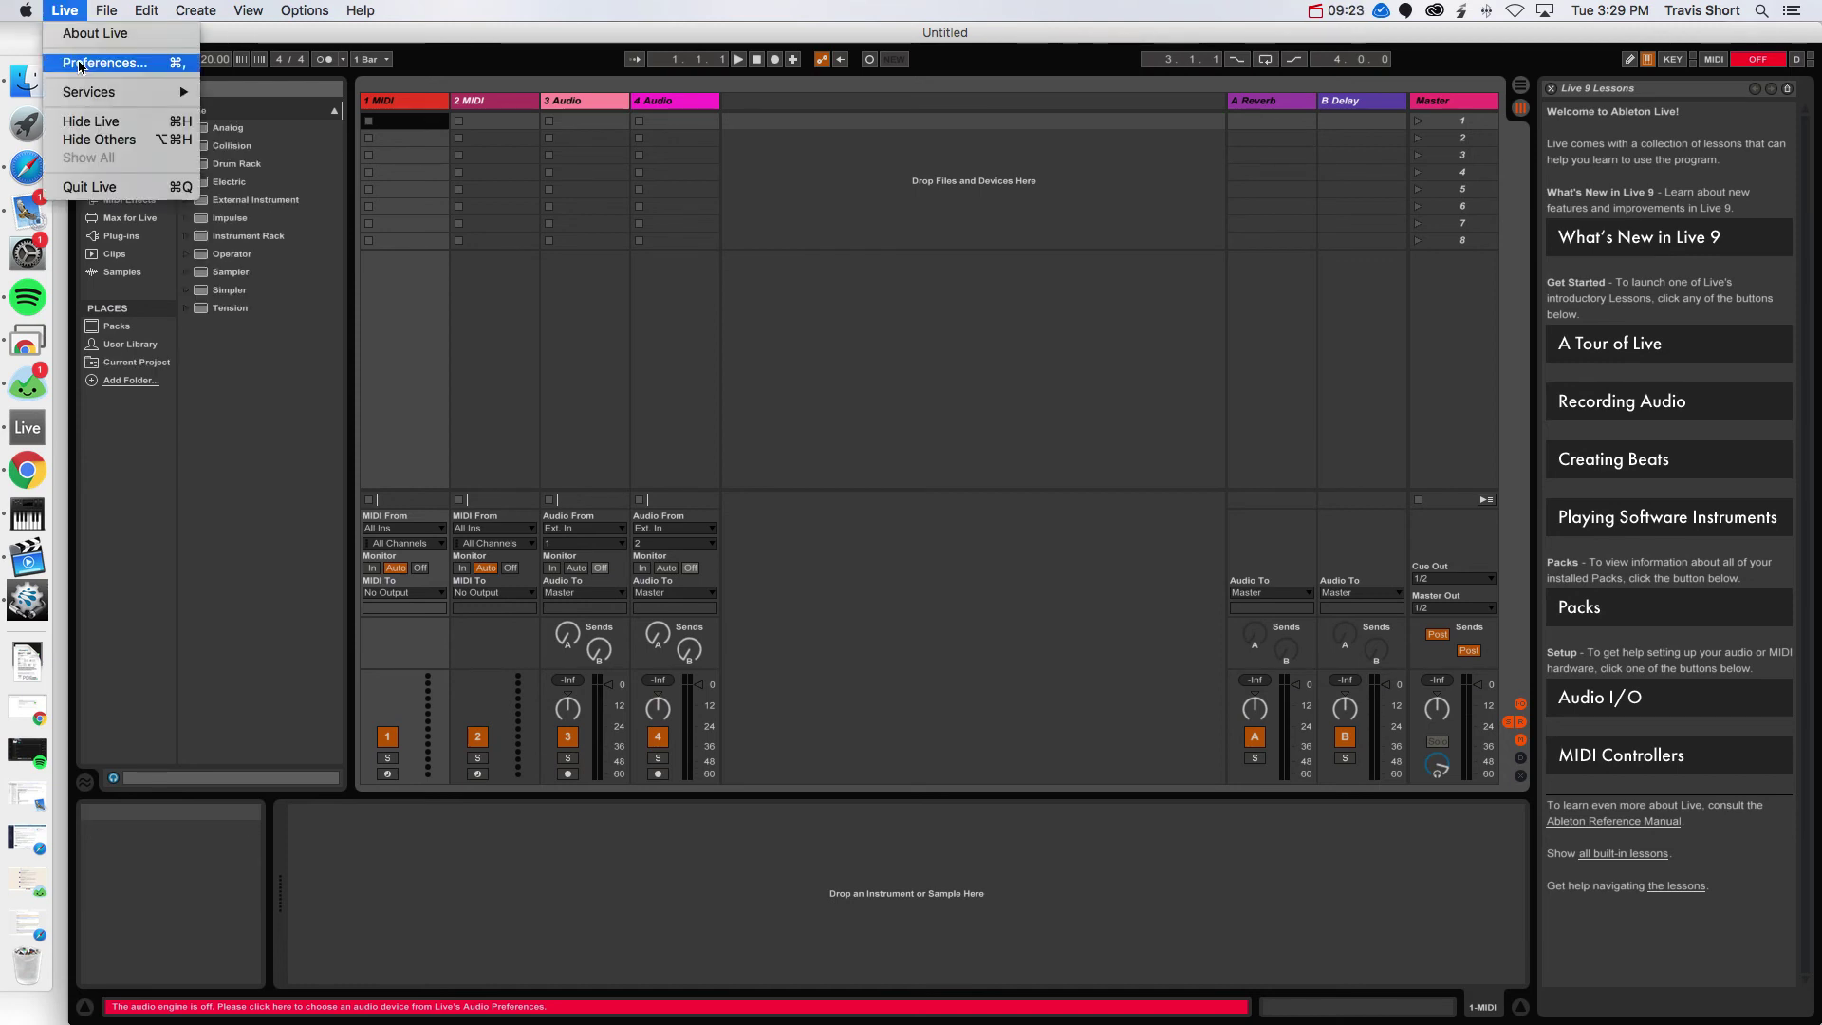
pyautogui.click(79, 65)
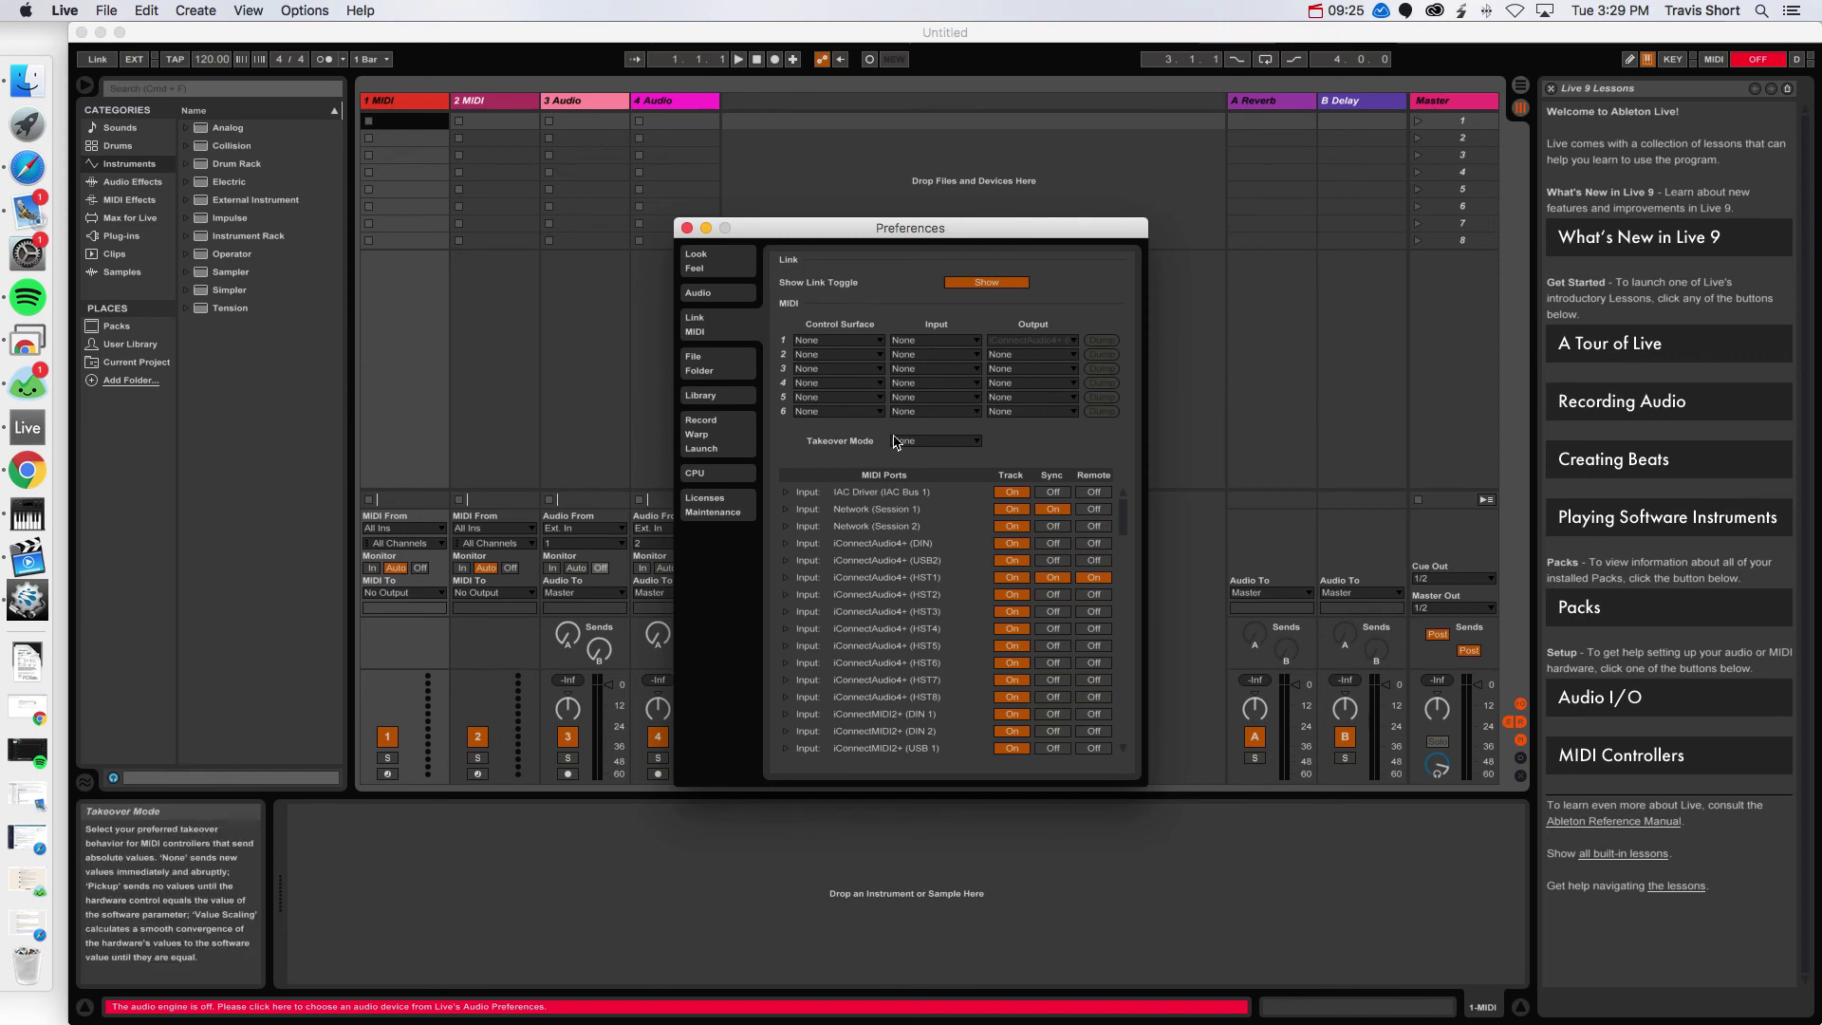
pyautogui.scroll(-5, 953, 536)
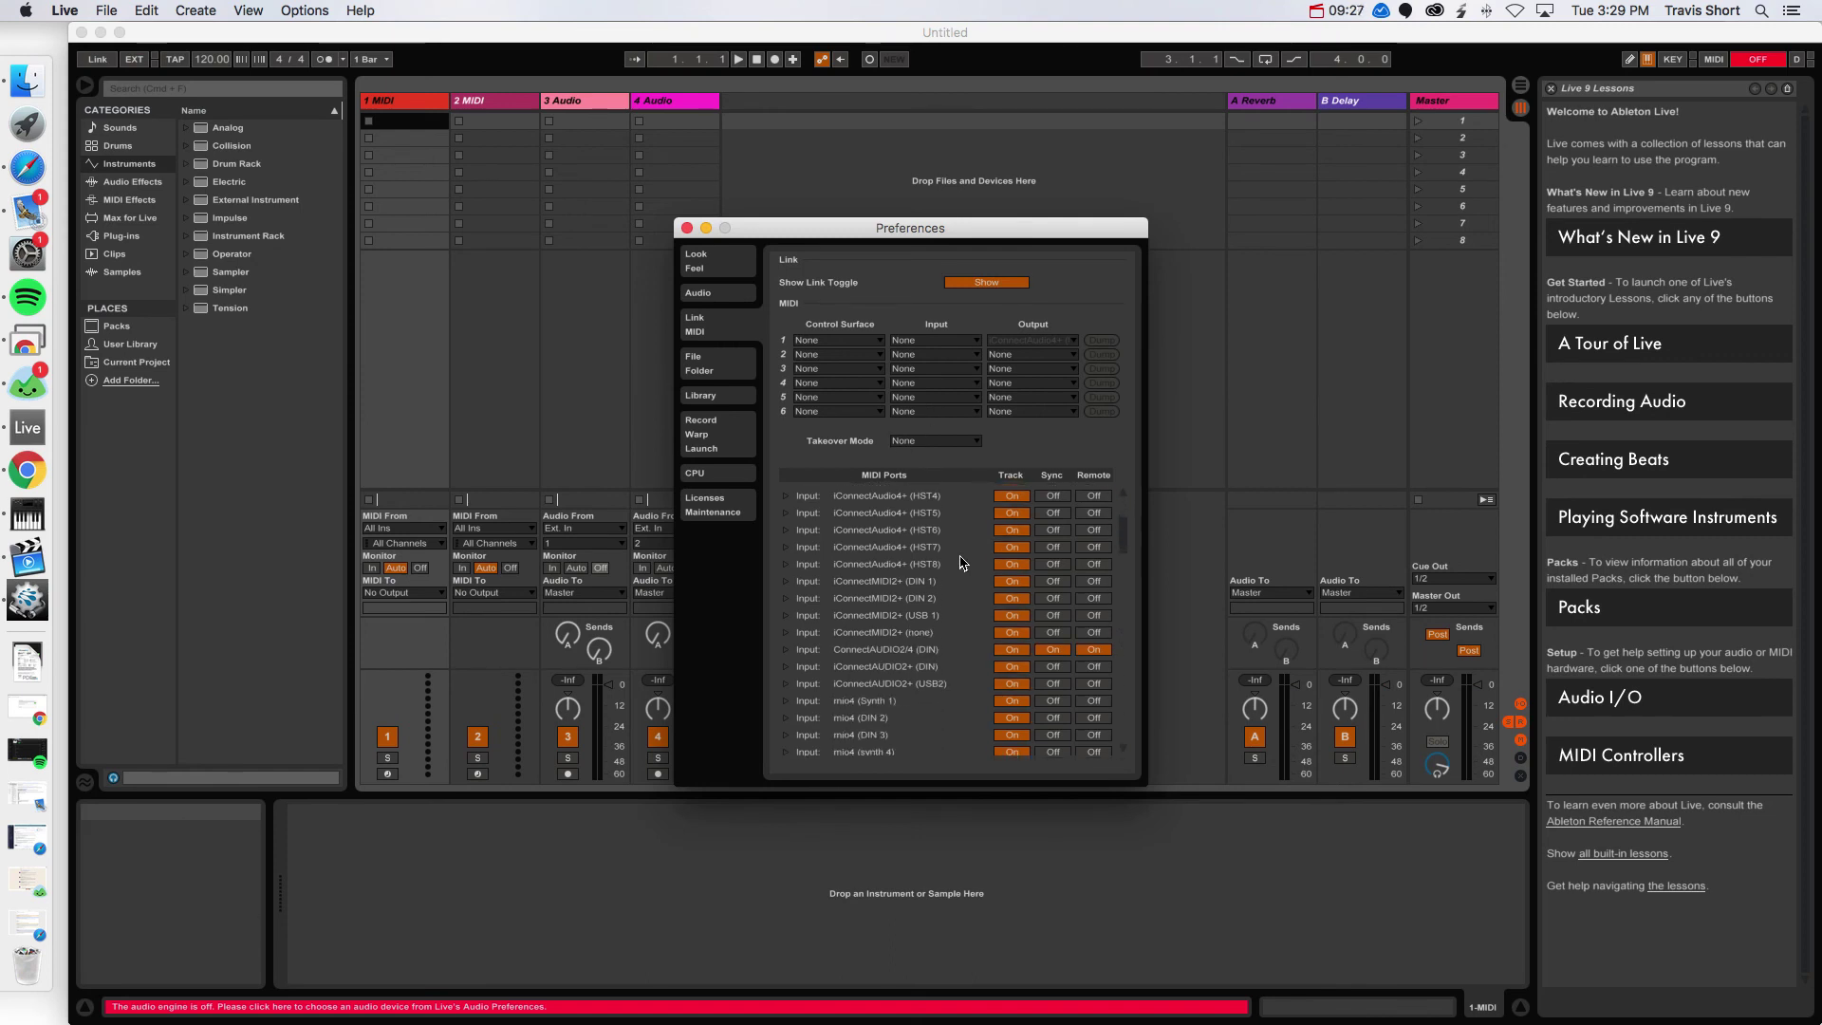
pyautogui.scroll(-7, 963, 562)
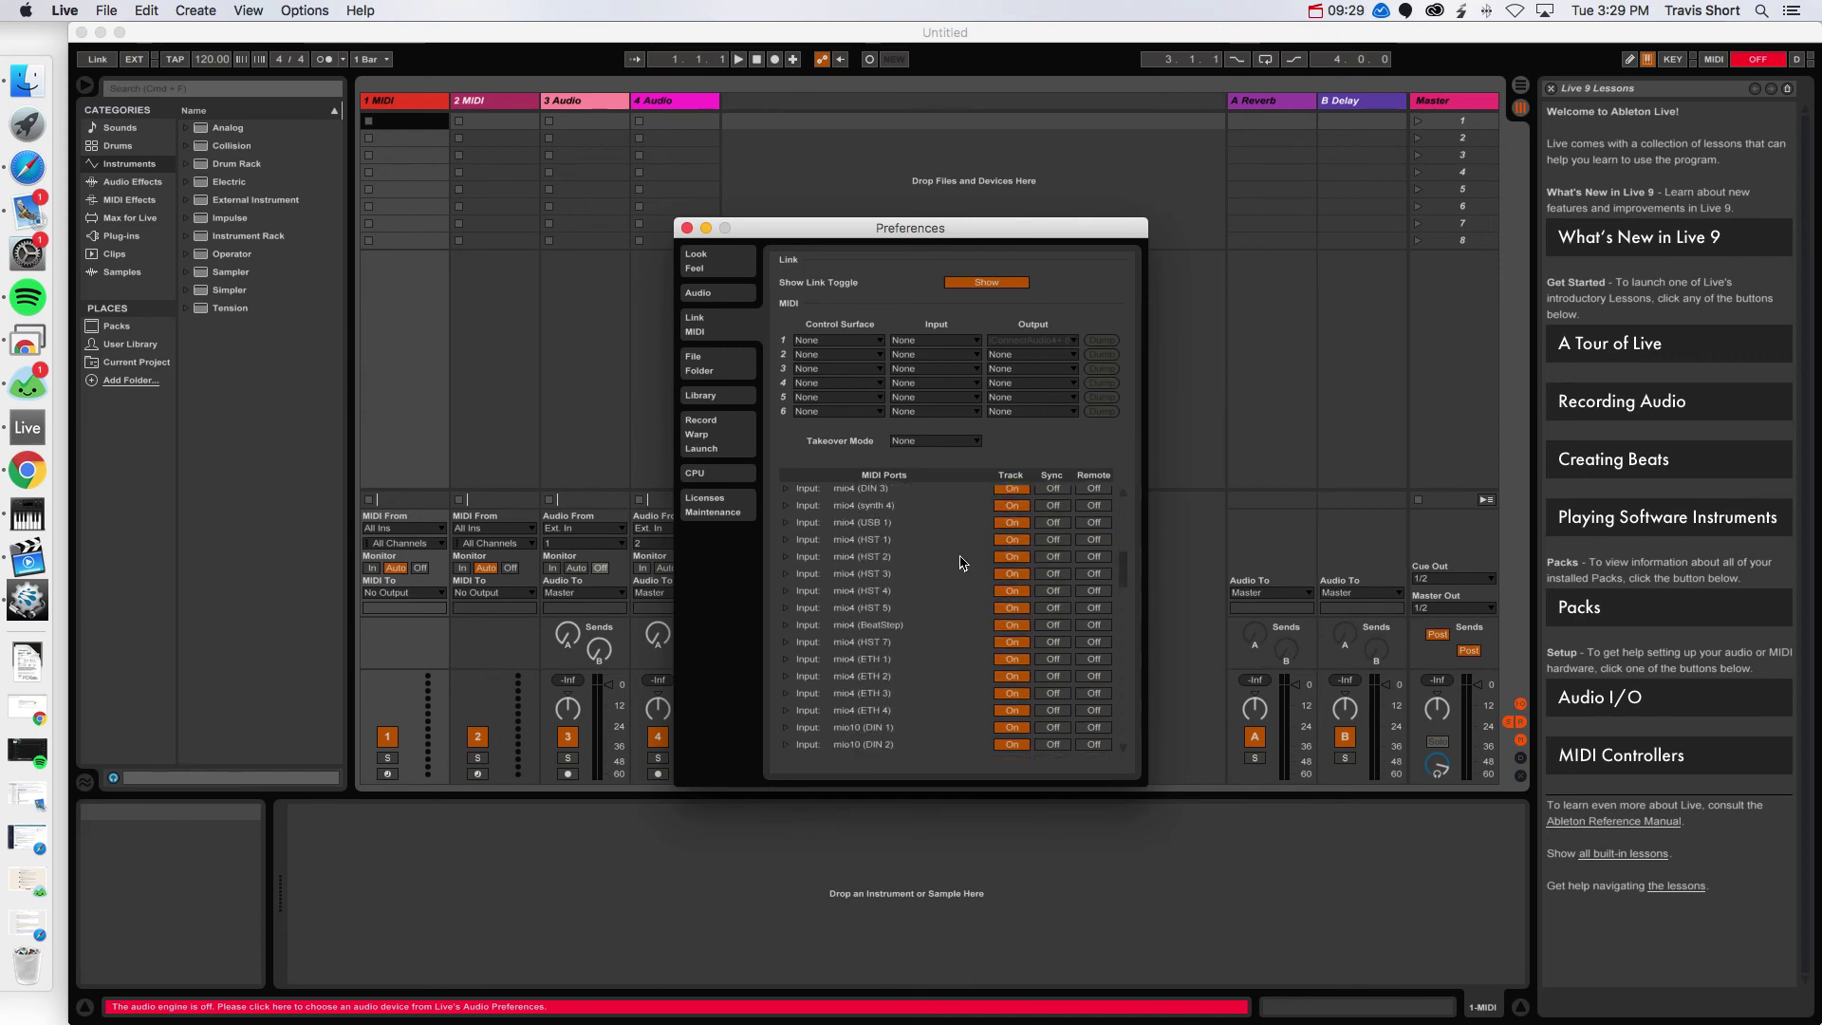
pyautogui.scroll(-6, 961, 588)
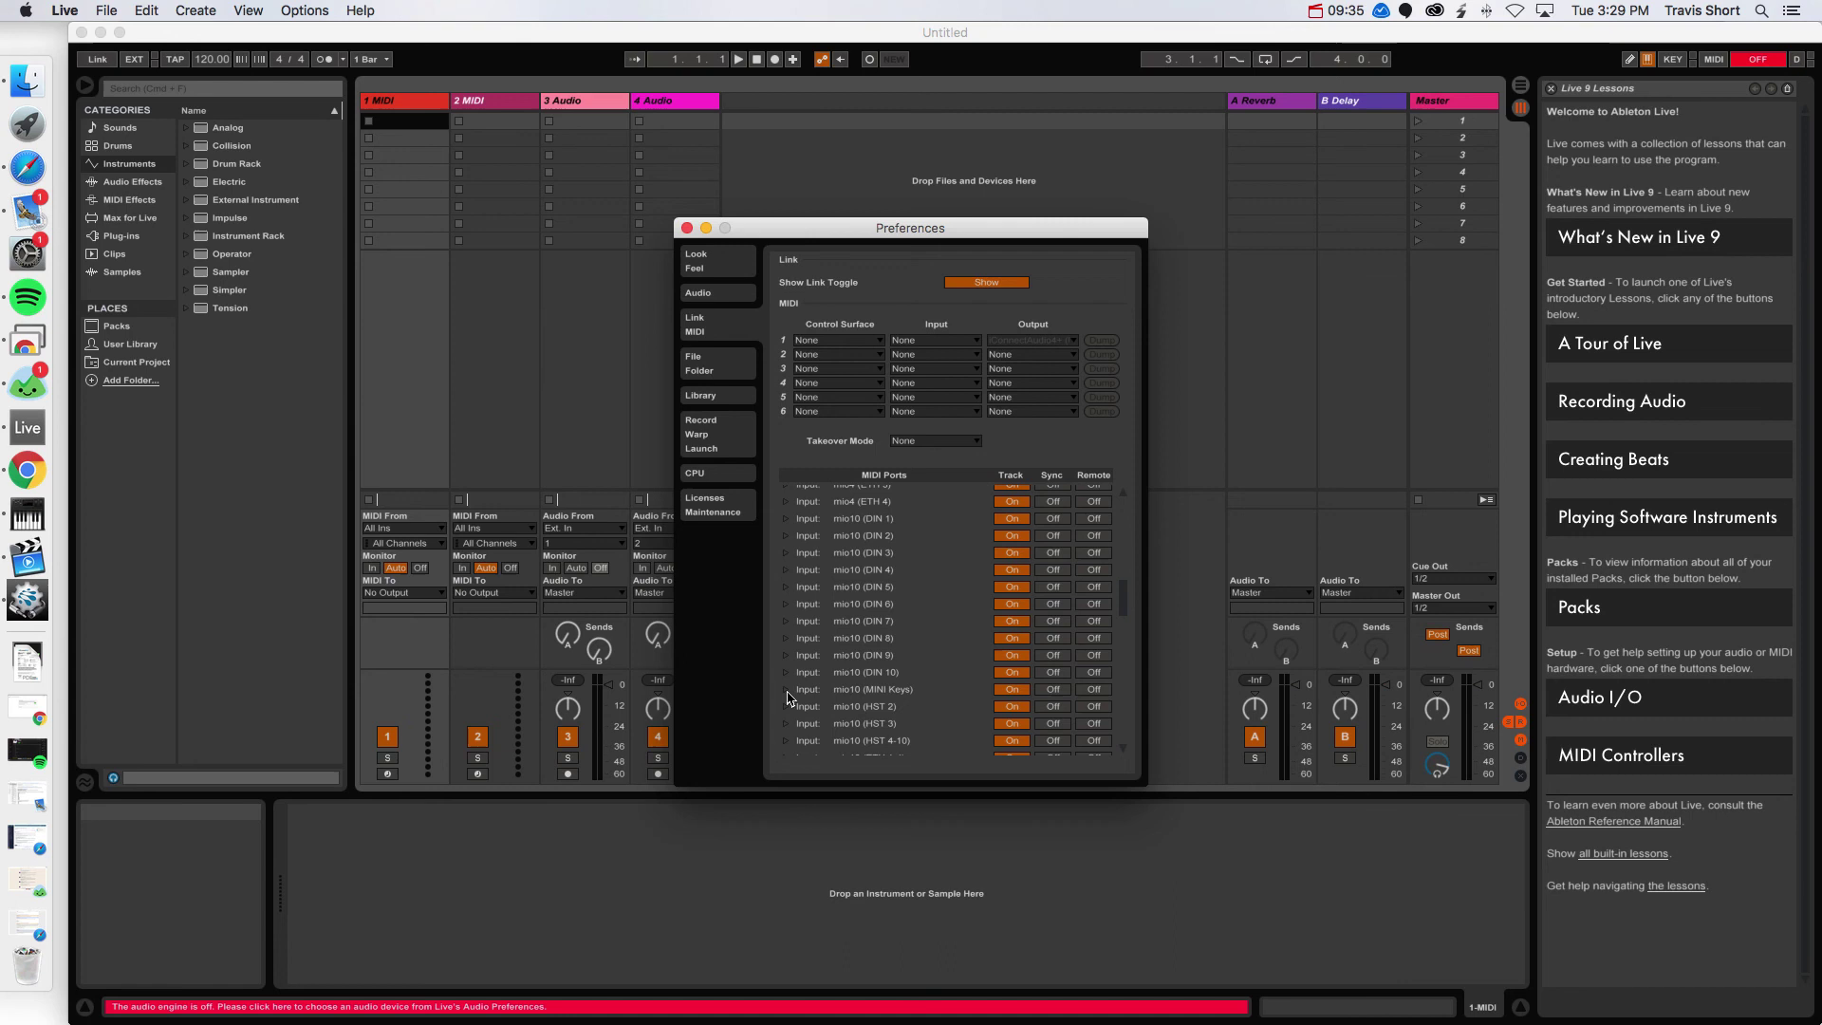
pyautogui.click(787, 692)
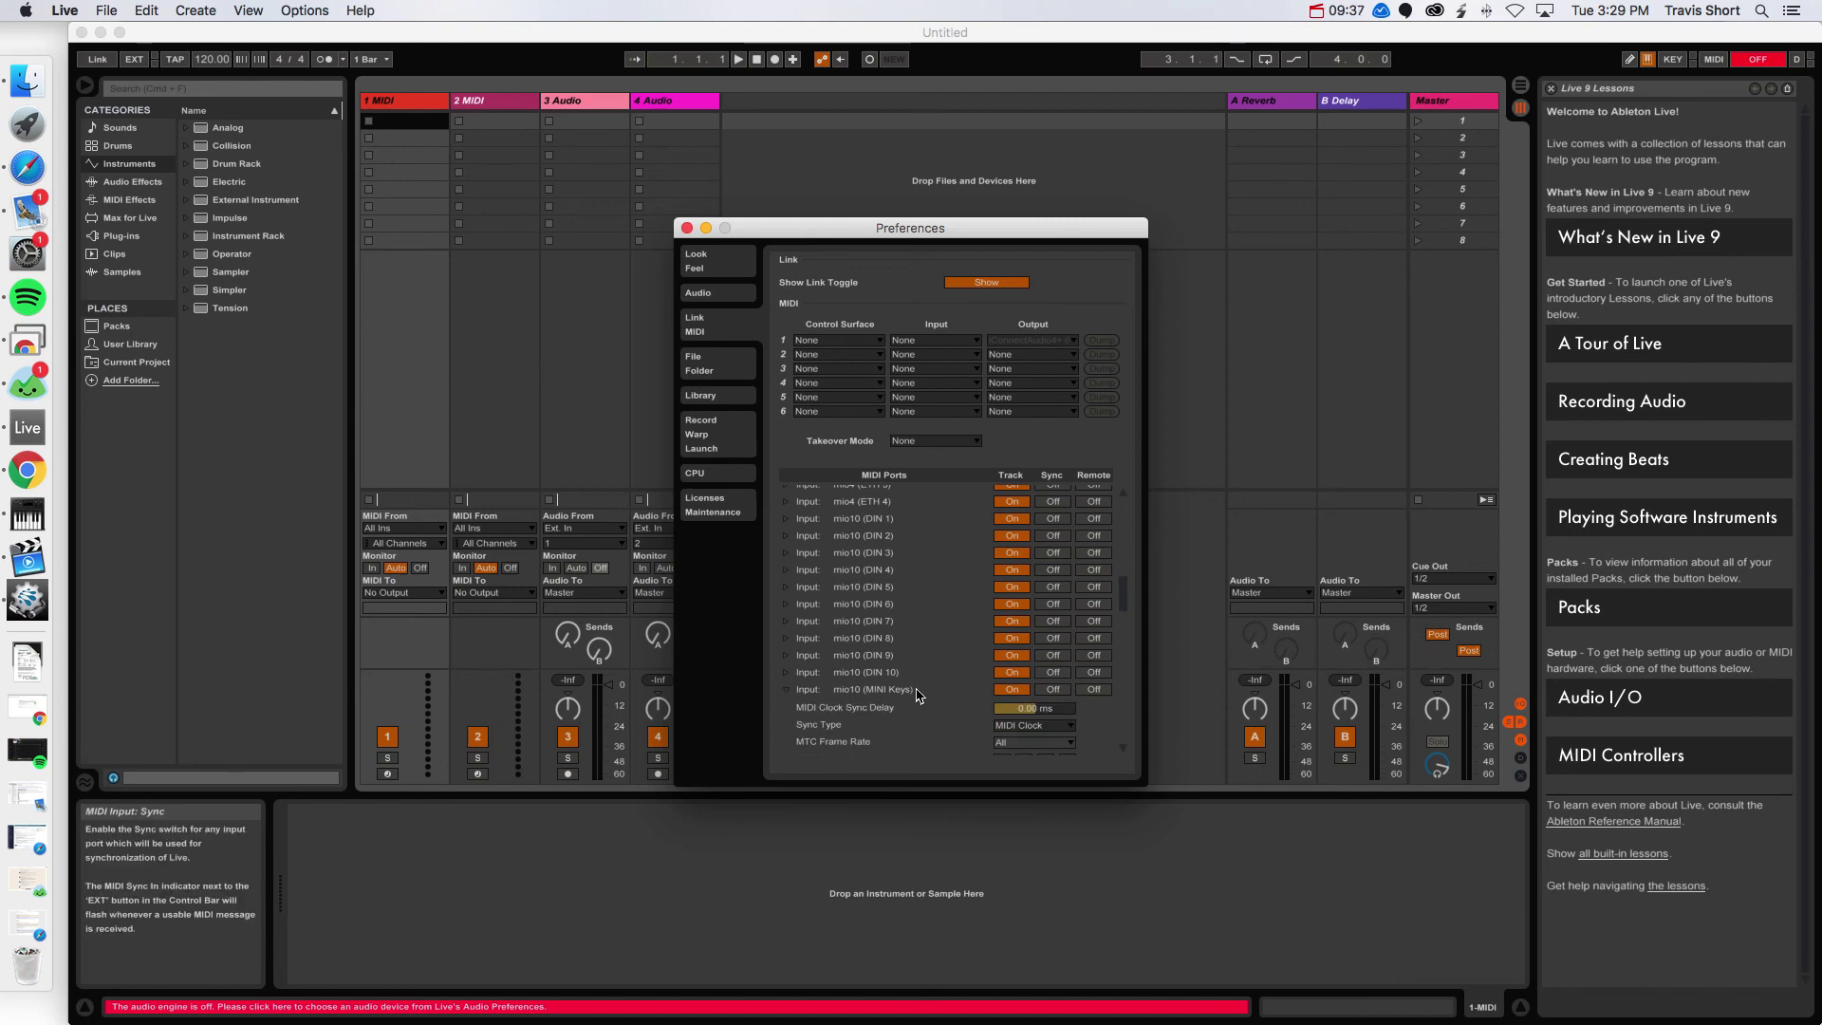
pyautogui.click(786, 690)
pyautogui.scroll(-3, 855, 679)
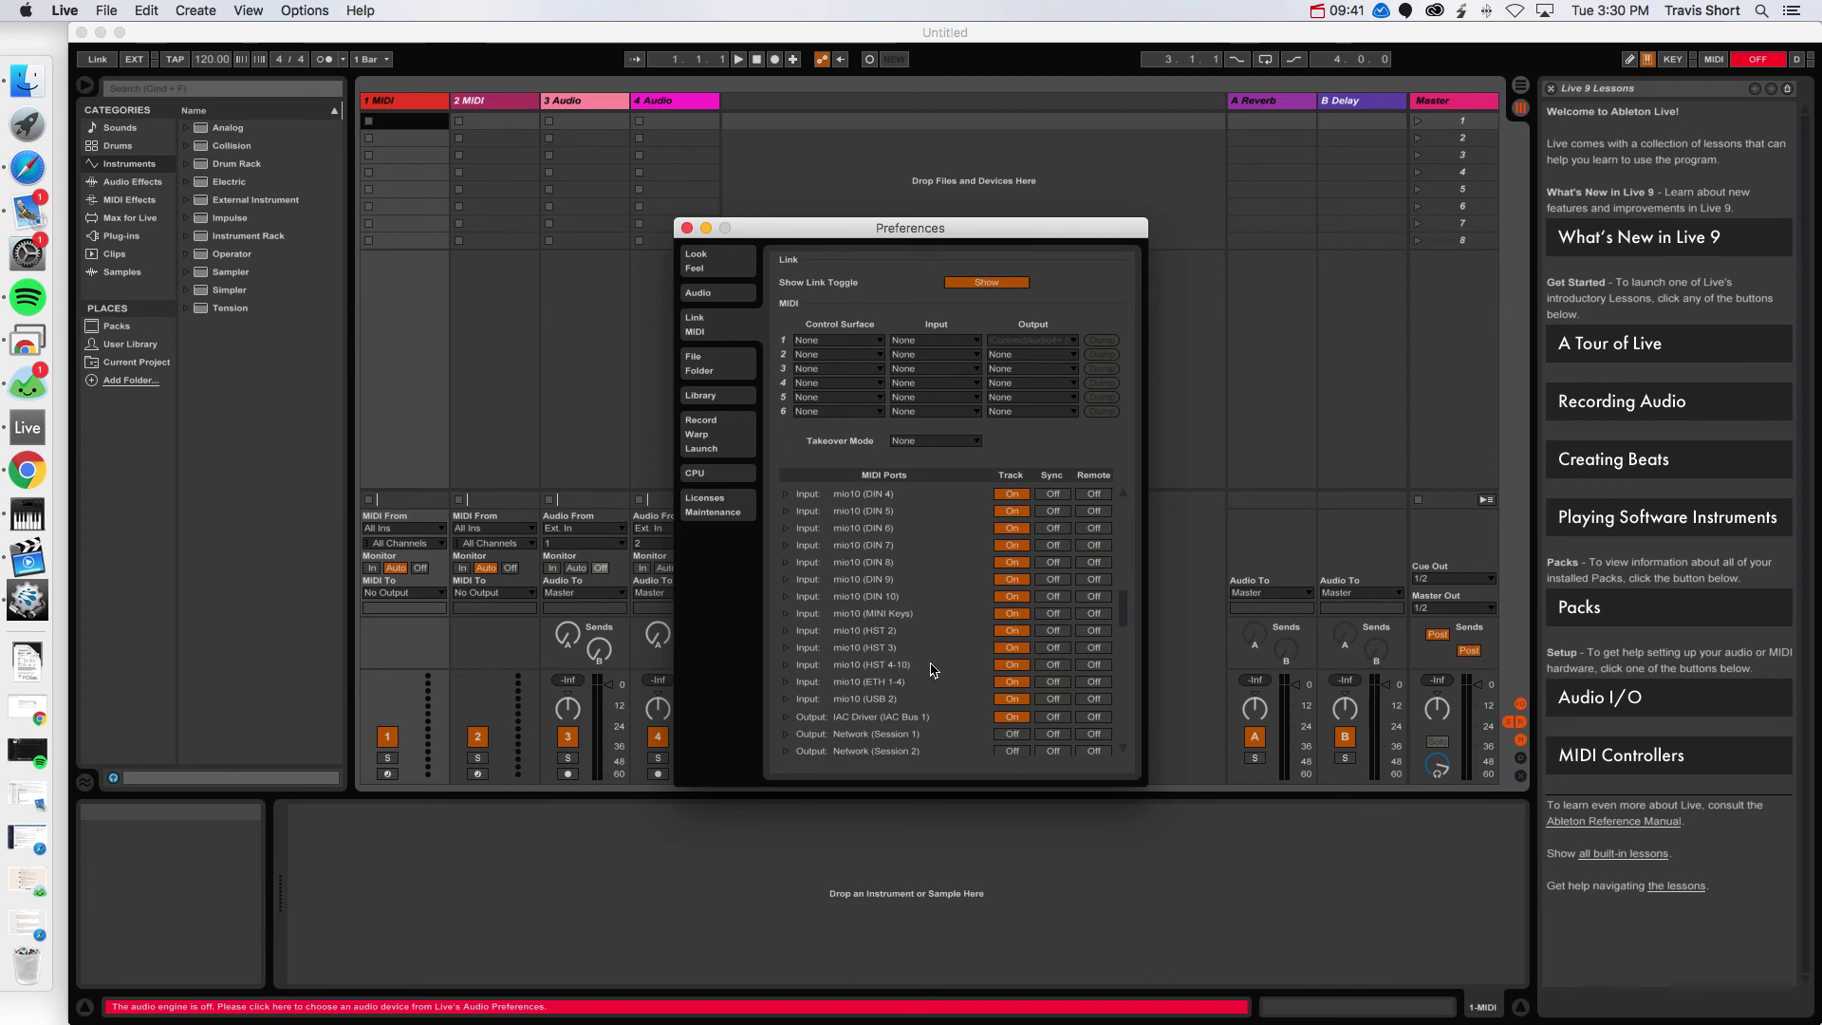
pyautogui.click(686, 228)
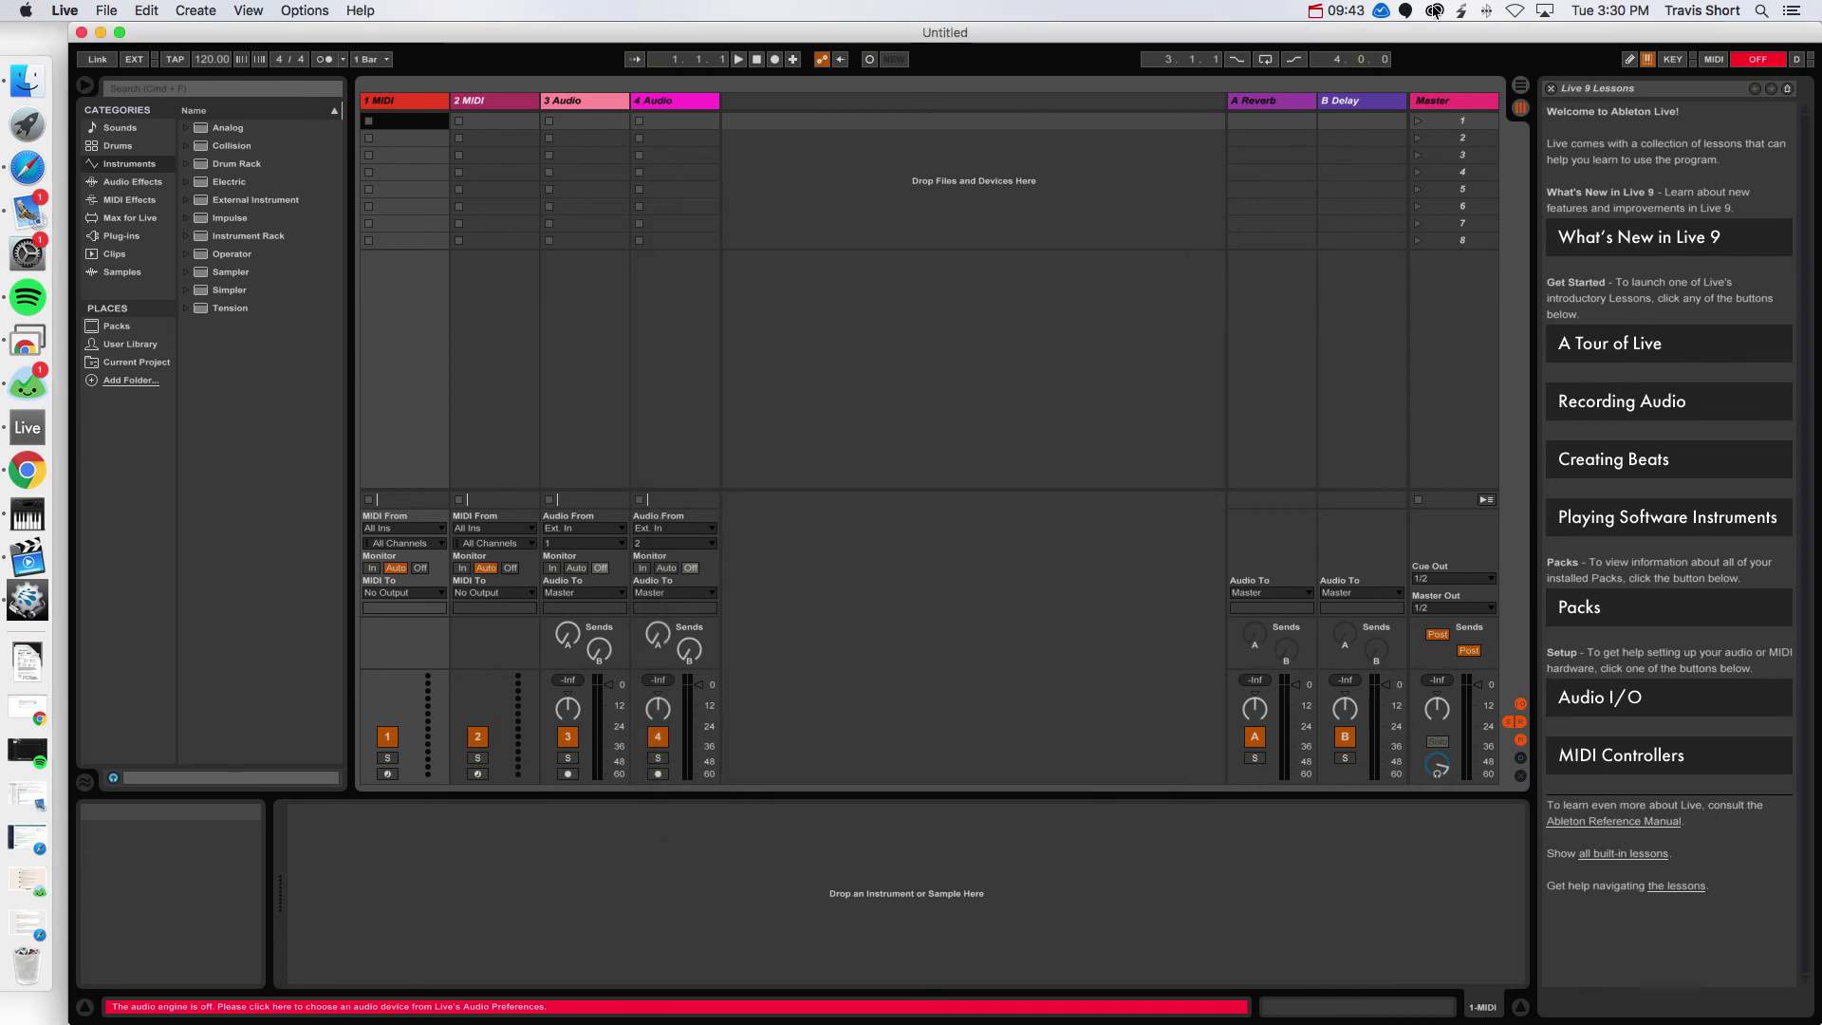